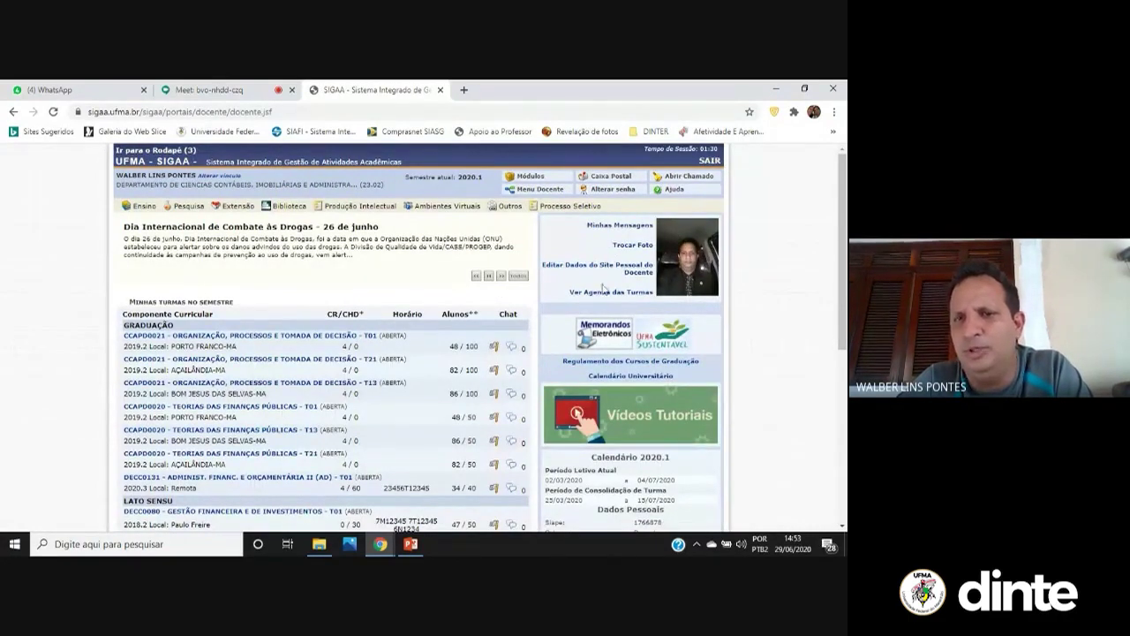
# Check the mailbox inbox, then open the teacher's personal site profile editor
pyautogui.click(647, 228)
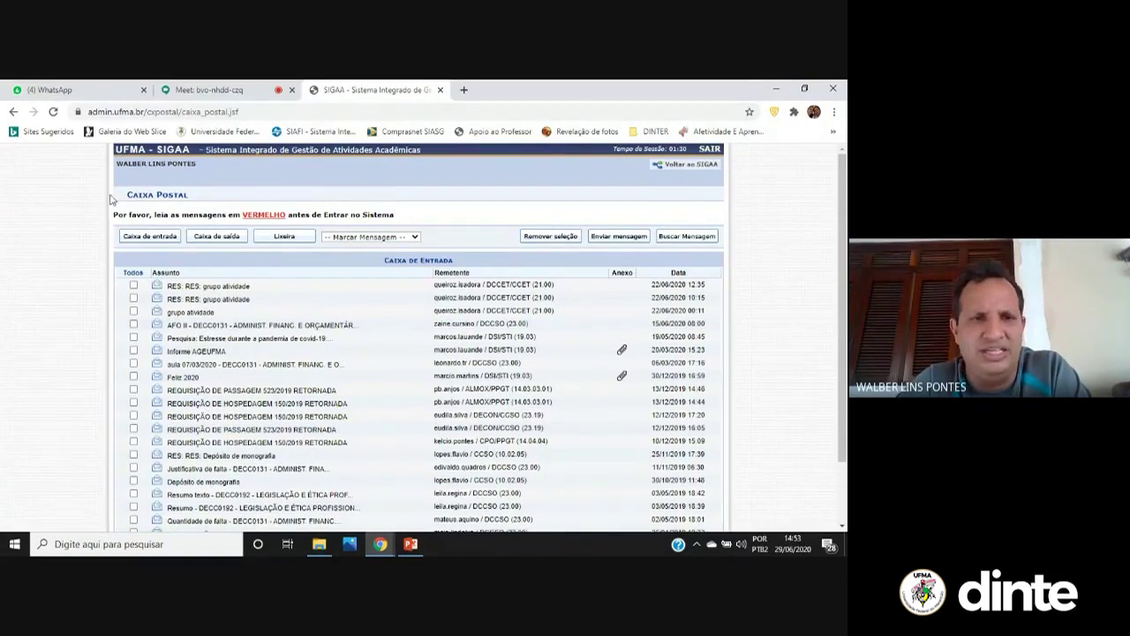
pyautogui.click(14, 112)
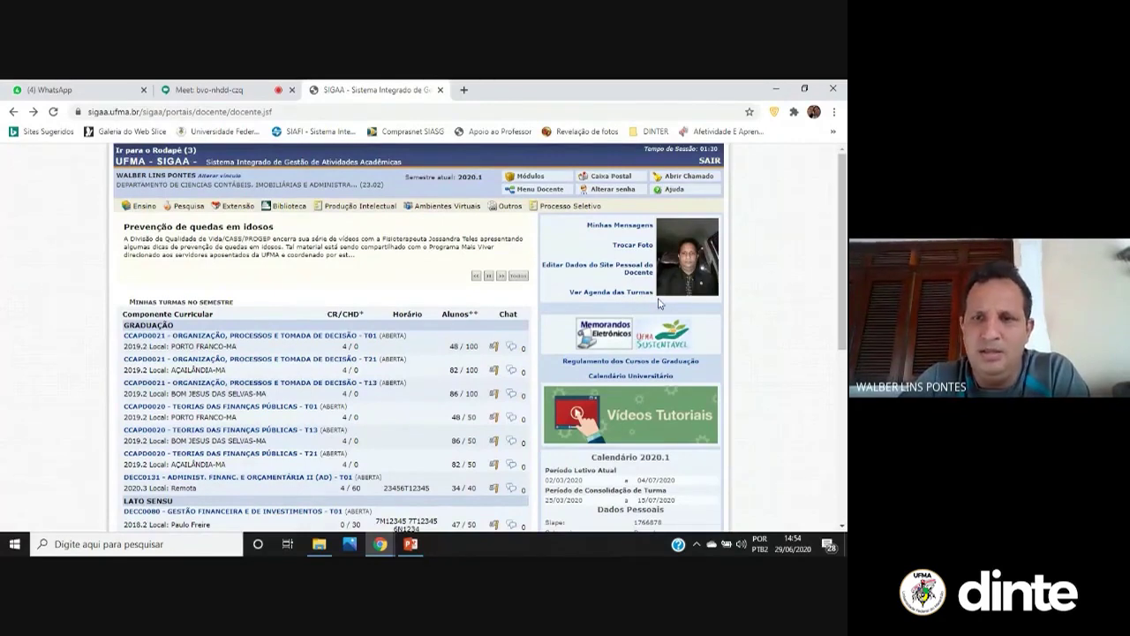
pyautogui.click(609, 271)
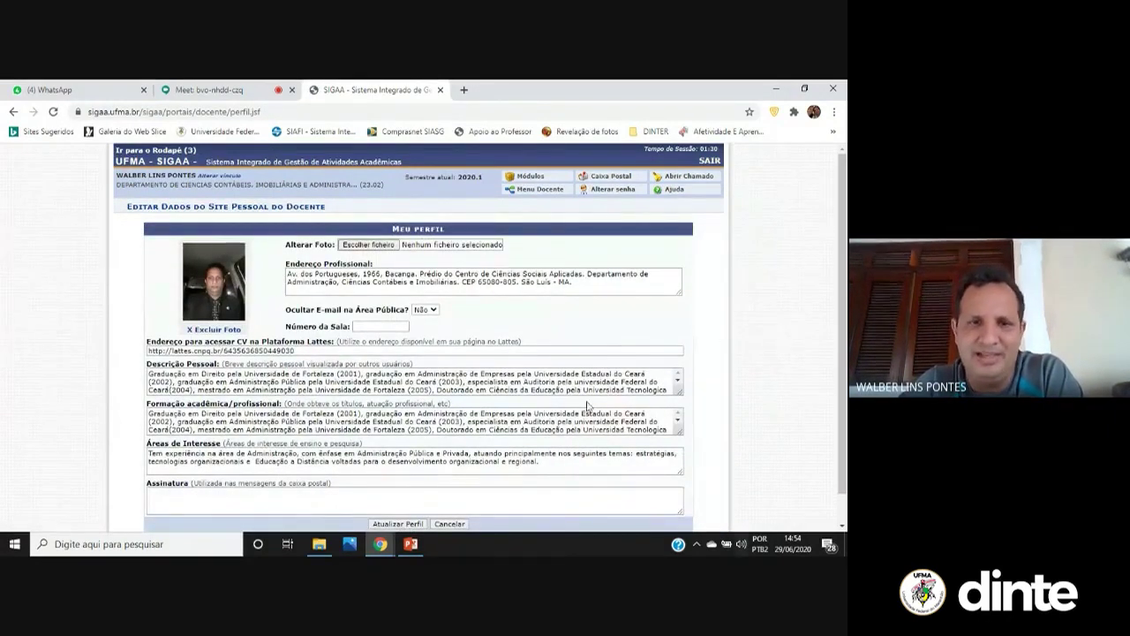
# Change the Número da Sala field from 308 to DECCA
pyautogui.scroll(-1, 391, 296)
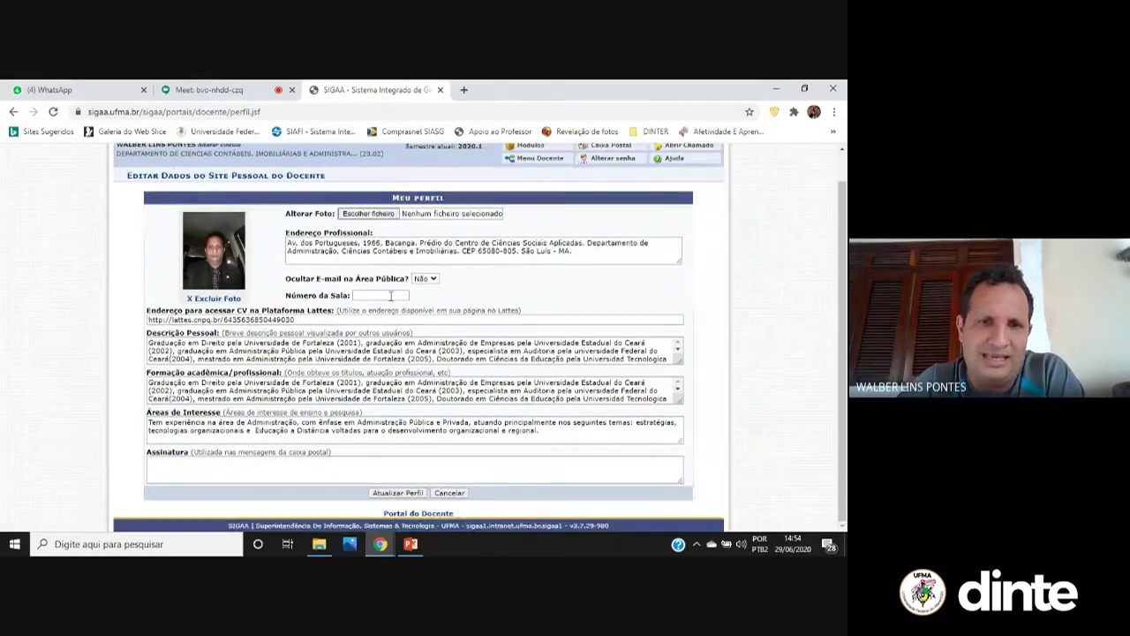
pyautogui.click(393, 295)
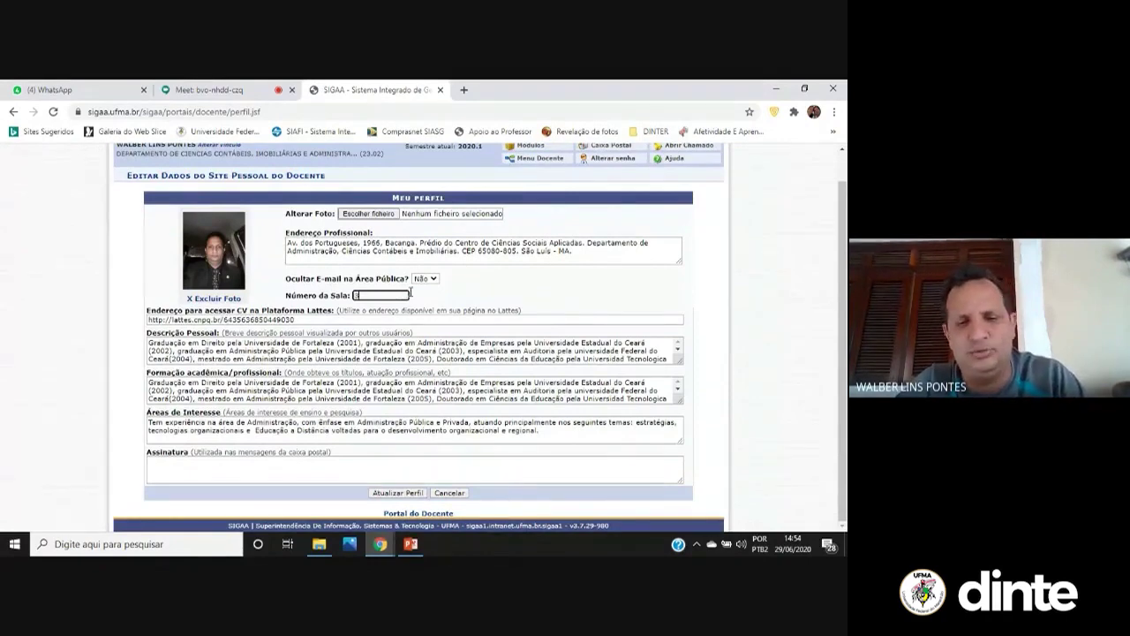
pyautogui.write('308 - PAUL')
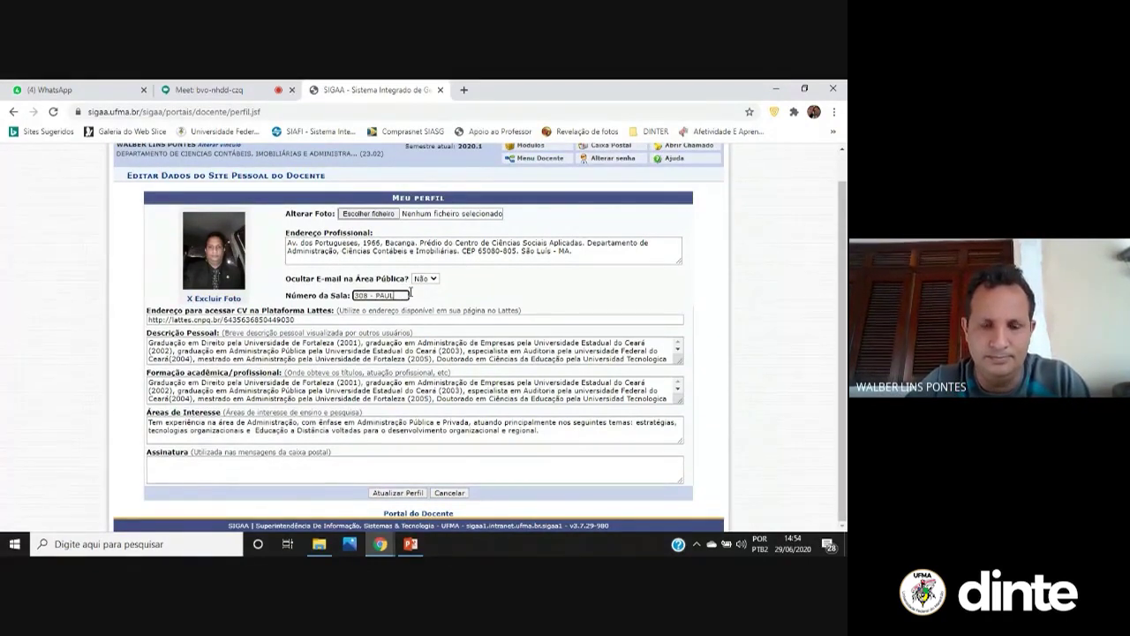
pyautogui.press('BackSpace')
pyautogui.press('BackSpace')
pyautogui.press('BackSpace')
pyautogui.press('BackSpace')
pyautogui.press('BackSpace')
pyautogui.press('BackSpace')
pyautogui.press('BackSpace')
pyautogui.press('BackSpace')
pyautogui.press('BackSpace')
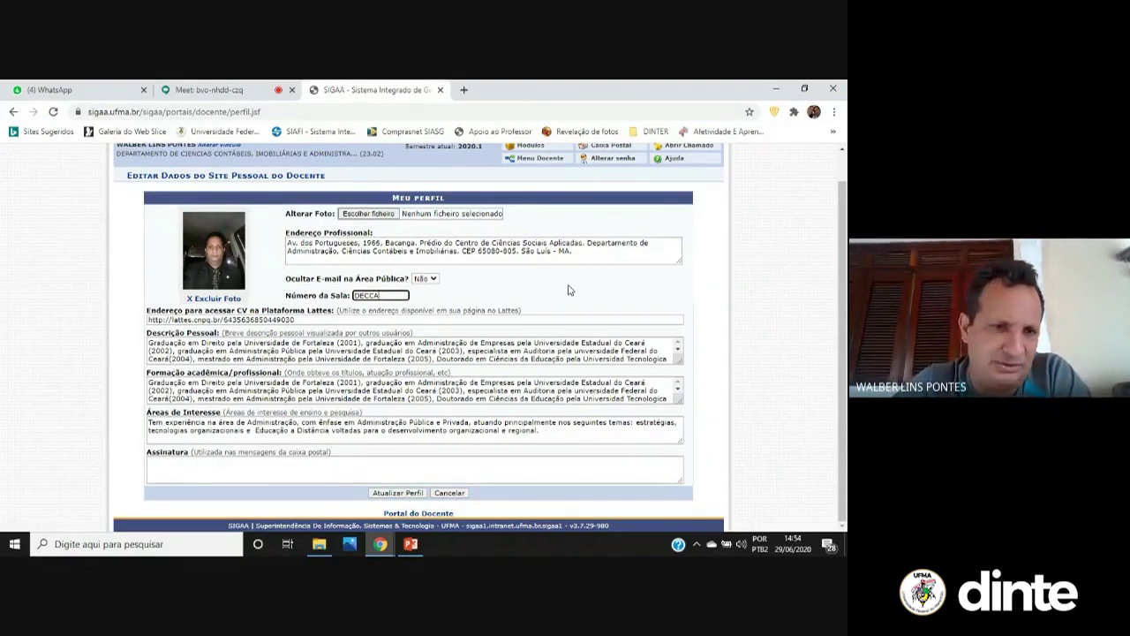
pyautogui.click(559, 277)
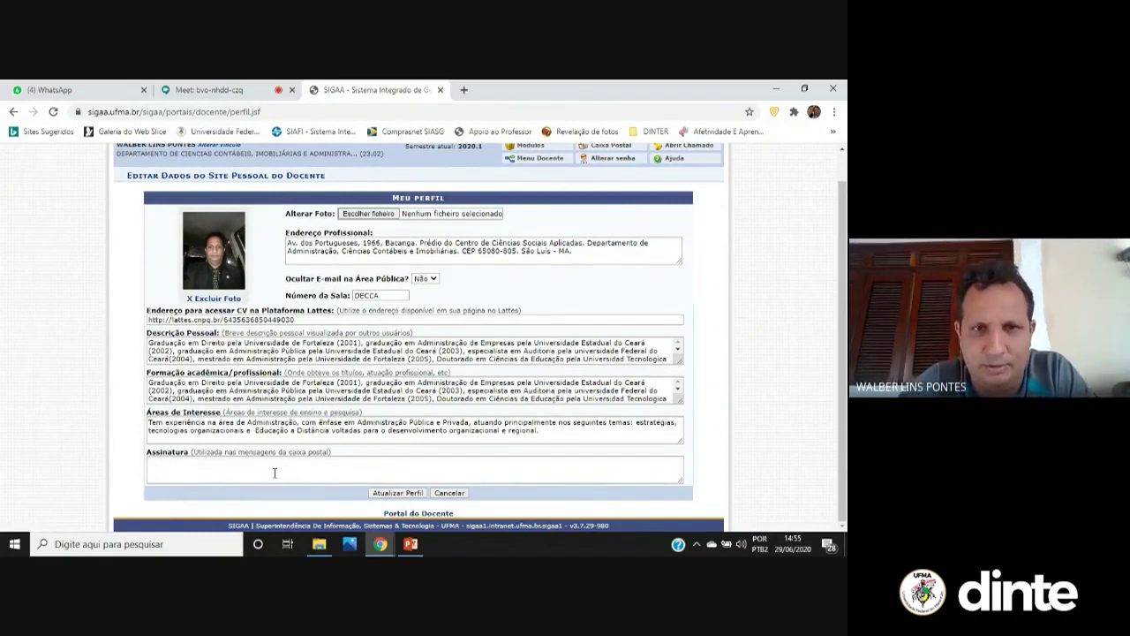
# Save the profile and browse the weekly class schedule for Jun 28 – Jul 4 2020
pyautogui.click(406, 494)
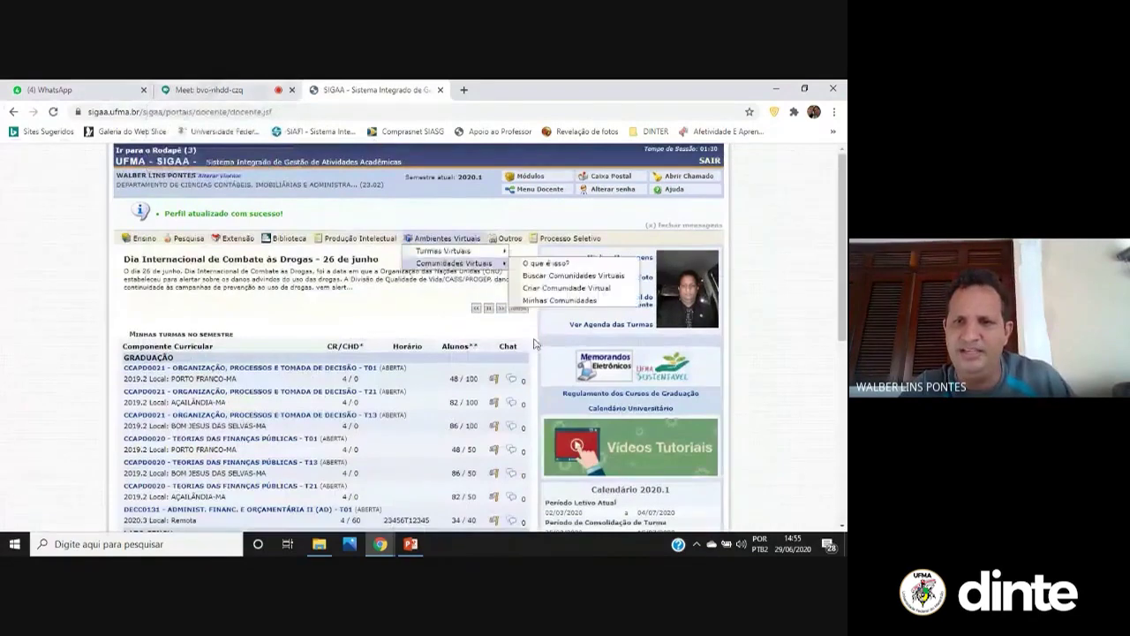
pyautogui.click(595, 332)
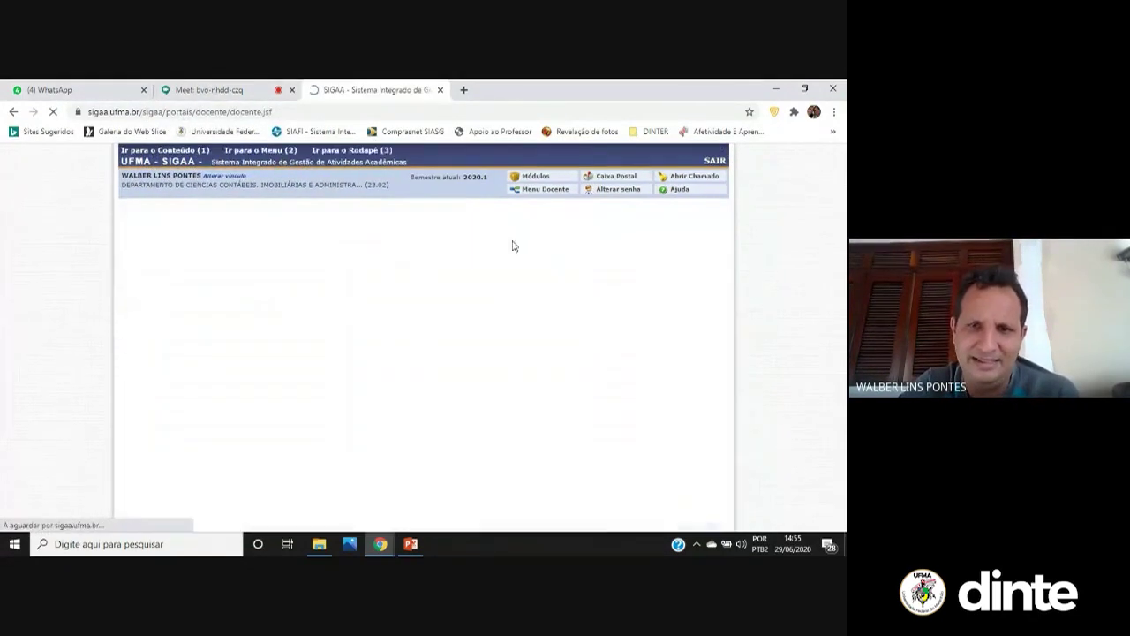
pyautogui.scroll(-1, 454, 243)
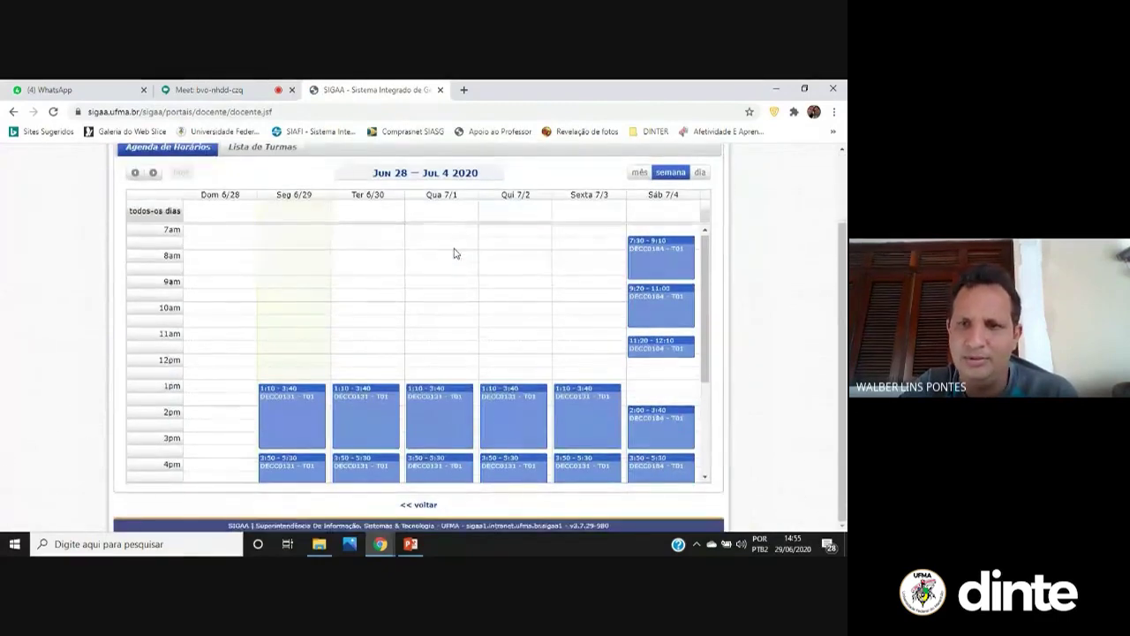
pyautogui.scroll(-1, 456, 256)
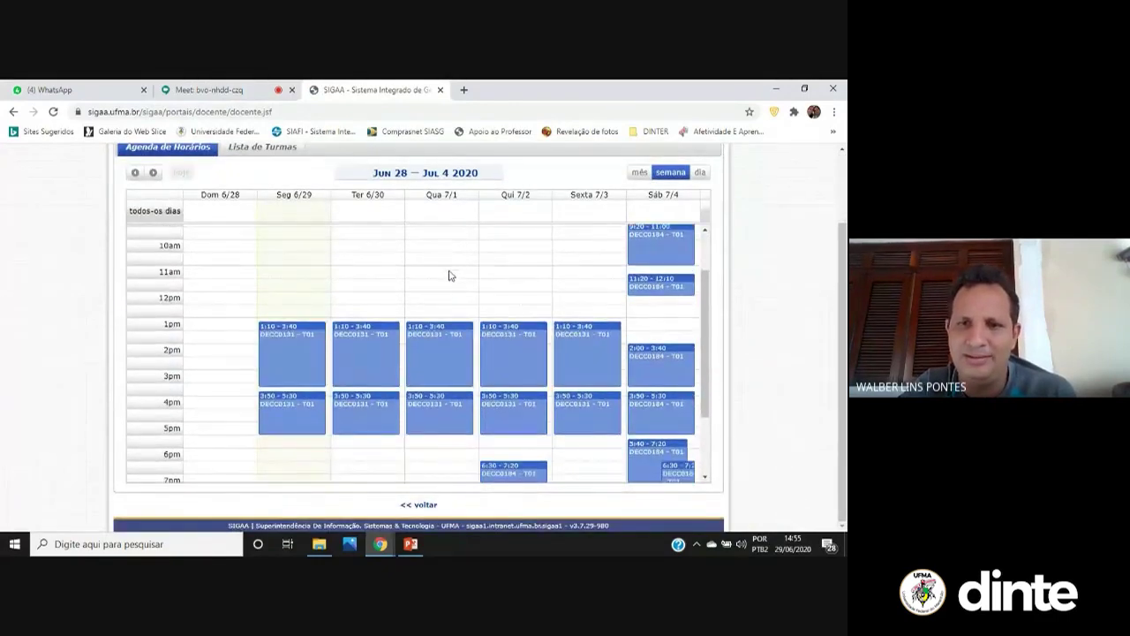
pyautogui.scroll(-1, 415, 287)
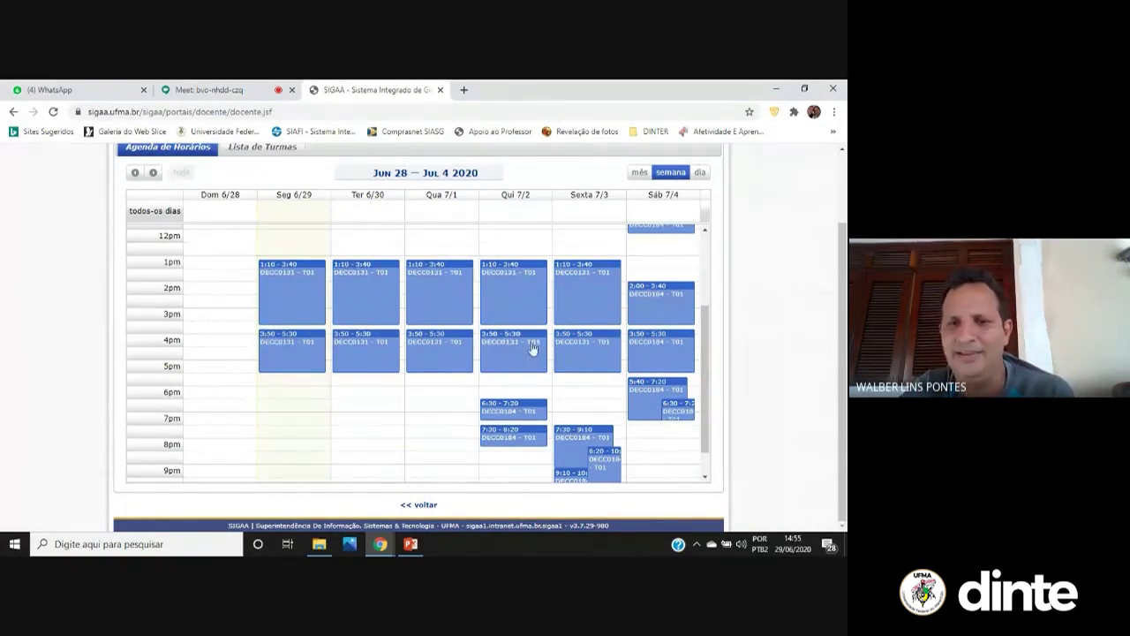
pyautogui.scroll(1, 654, 239)
pyautogui.scroll(-1, 336, 361)
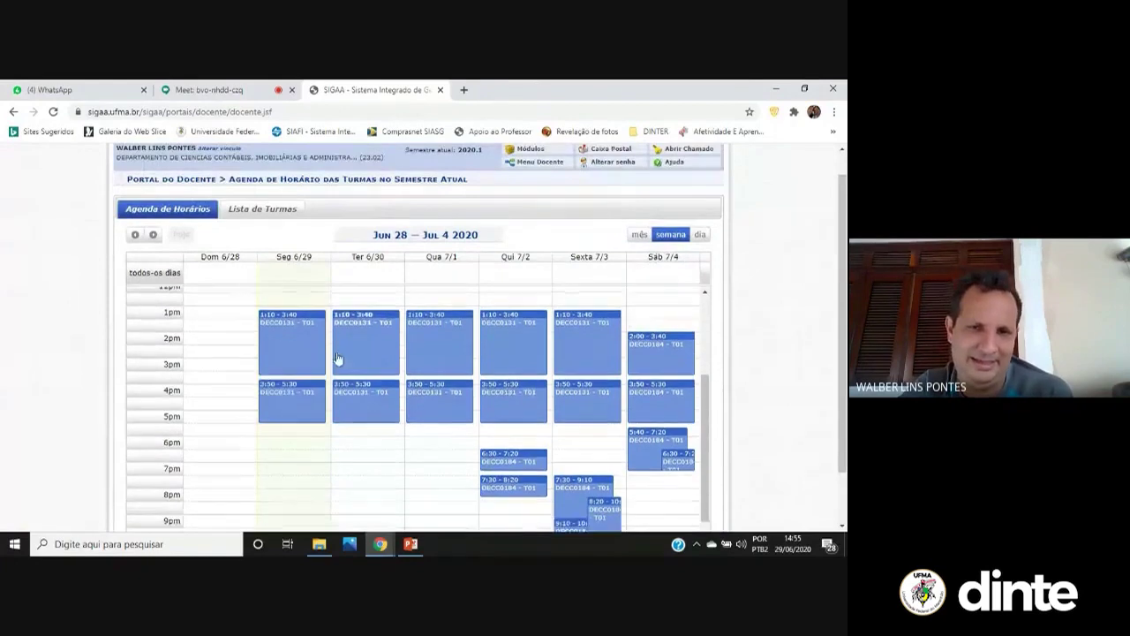
# Return to the Portal do Docente through Módulos and review the semester's class list
pyautogui.click(13, 112)
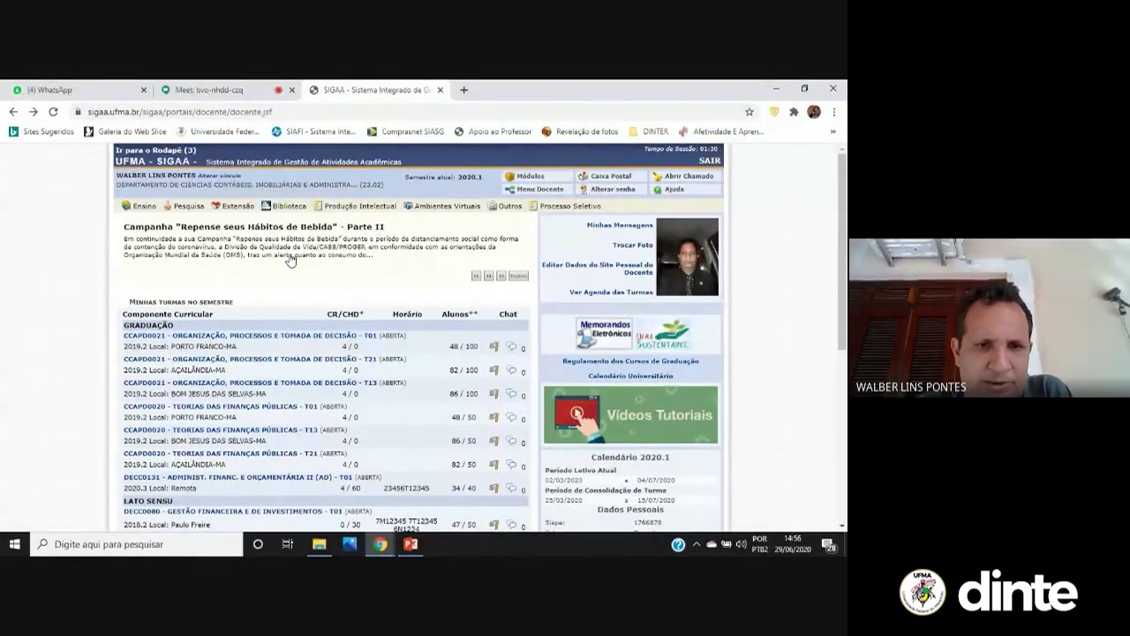
pyautogui.click(530, 176)
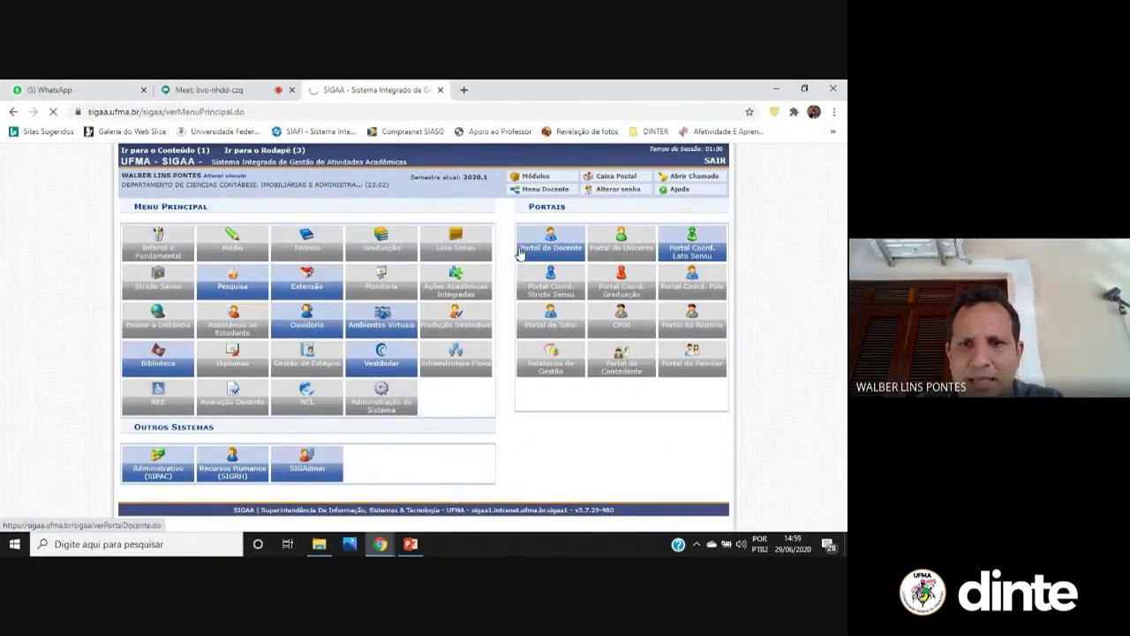
pyautogui.click(520, 254)
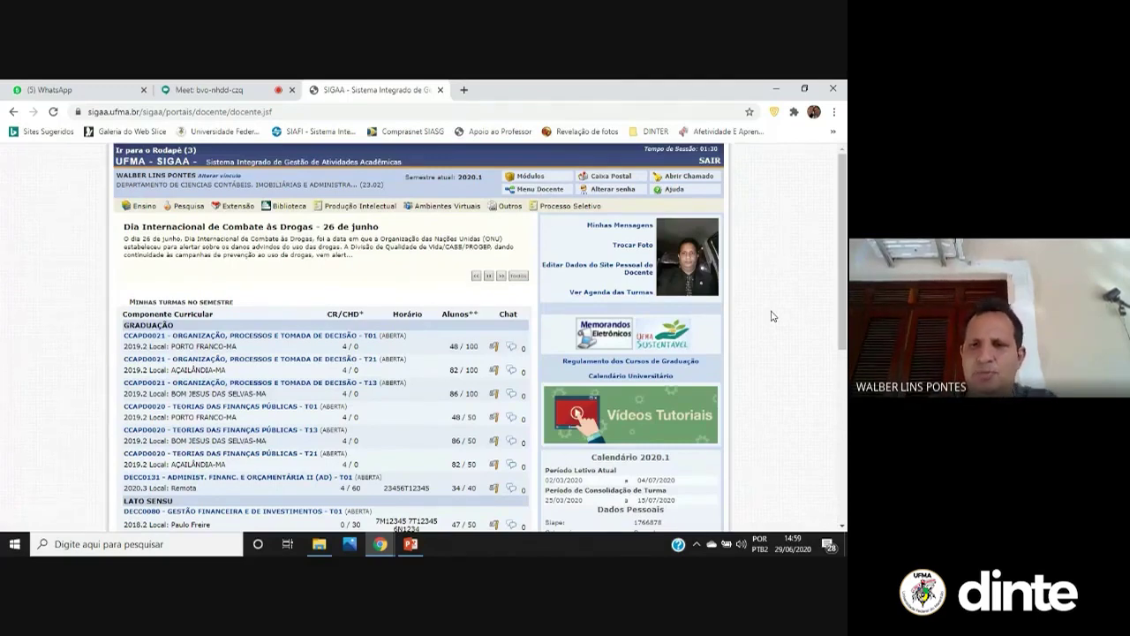
pyautogui.scroll(-1, 476, 353)
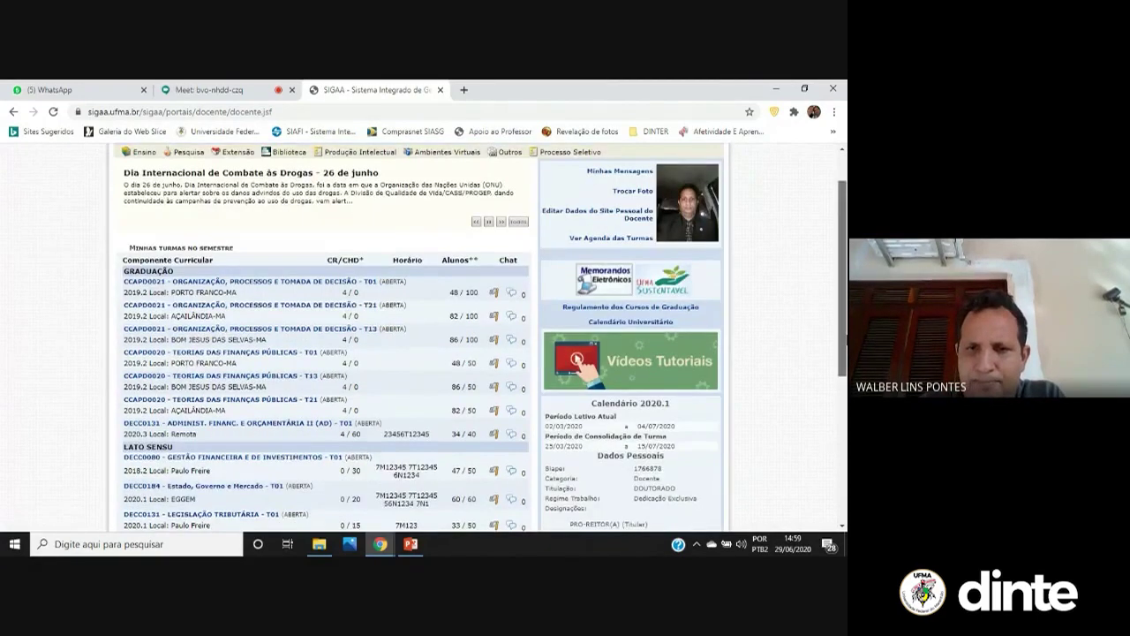
pyautogui.moveTo(845, 336); pyautogui.dragTo(808, 346)
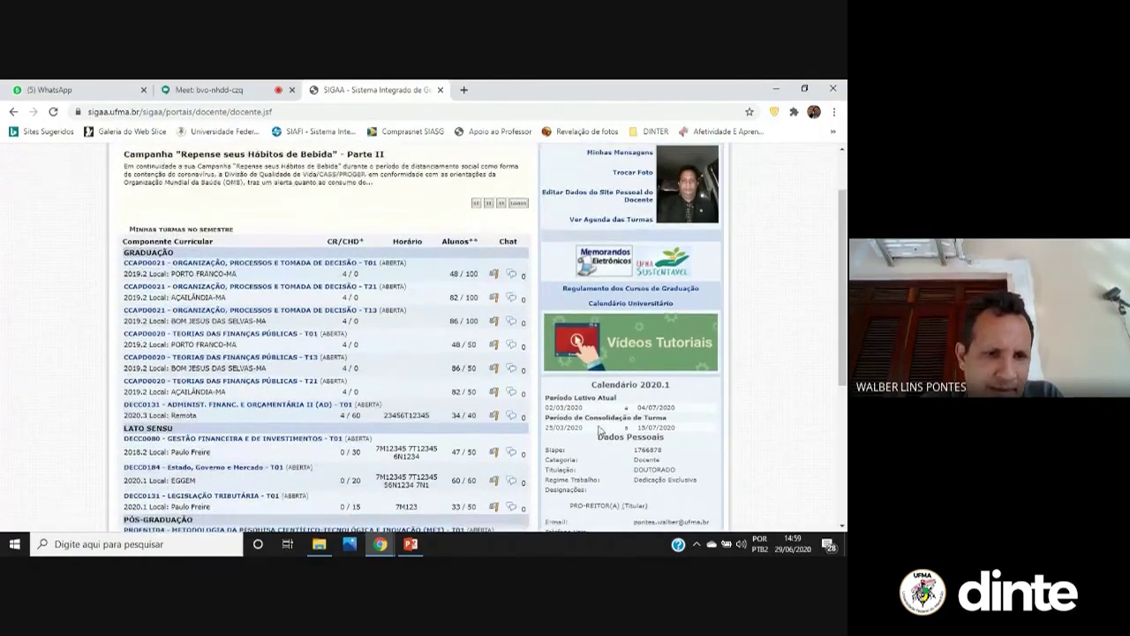
# Open the DECC0131 ADMINIST. FINANC. E ORÇAMENTÁRIA II virtual class and browse its unit topics
pyautogui.click(304, 407)
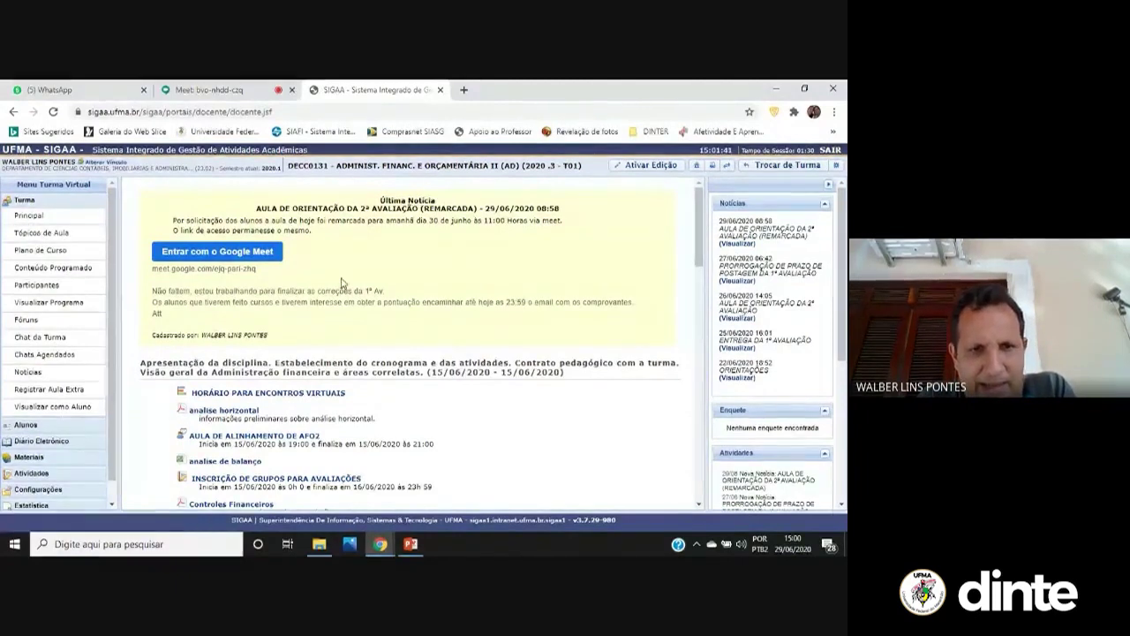
pyautogui.scroll(-3, 341, 283)
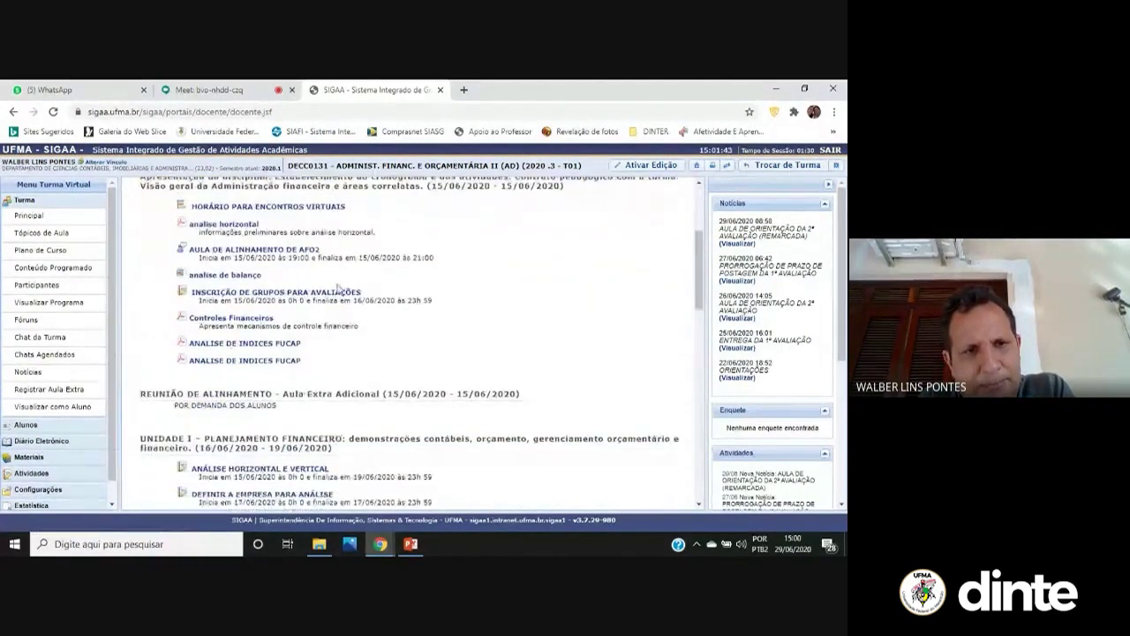
pyautogui.scroll(-3, 309, 238)
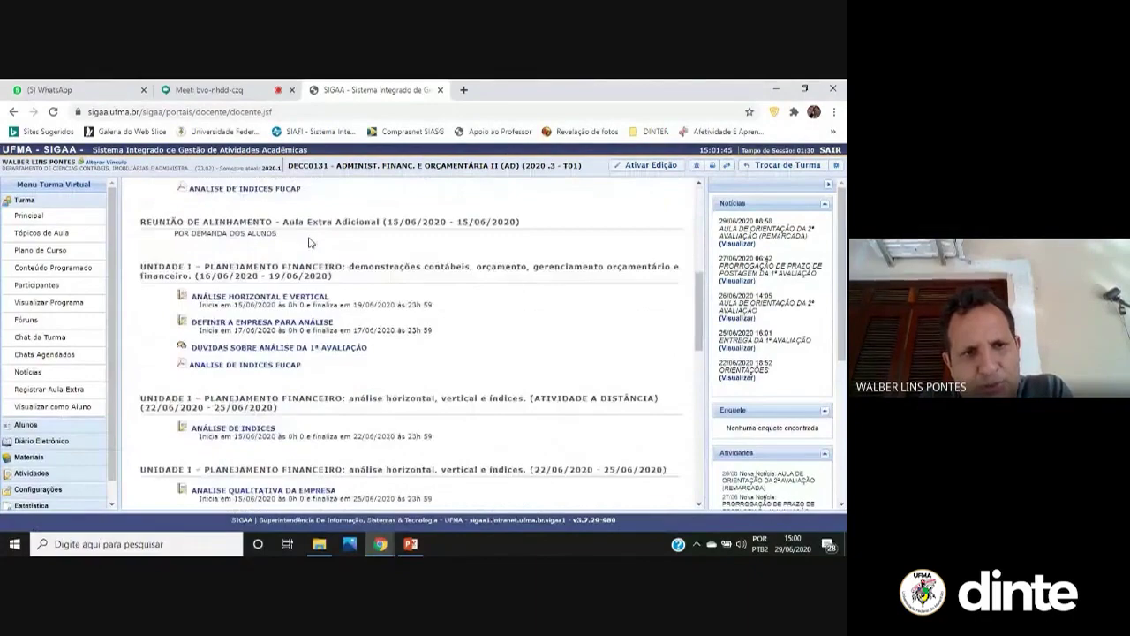
pyautogui.scroll(-9, 310, 240)
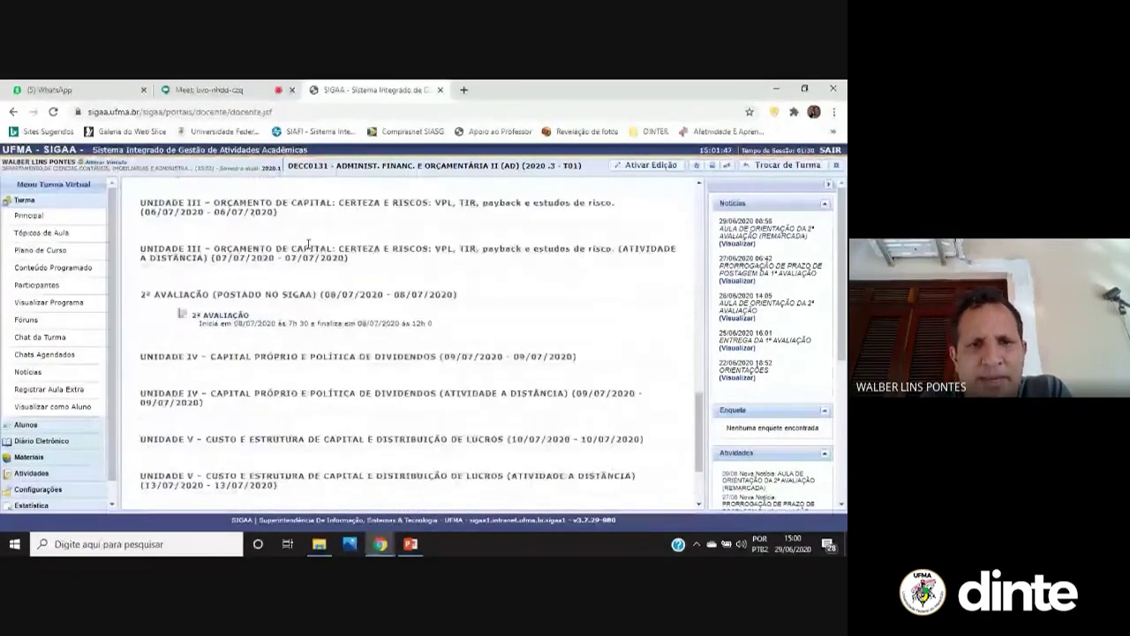
pyautogui.scroll(-2, 308, 244)
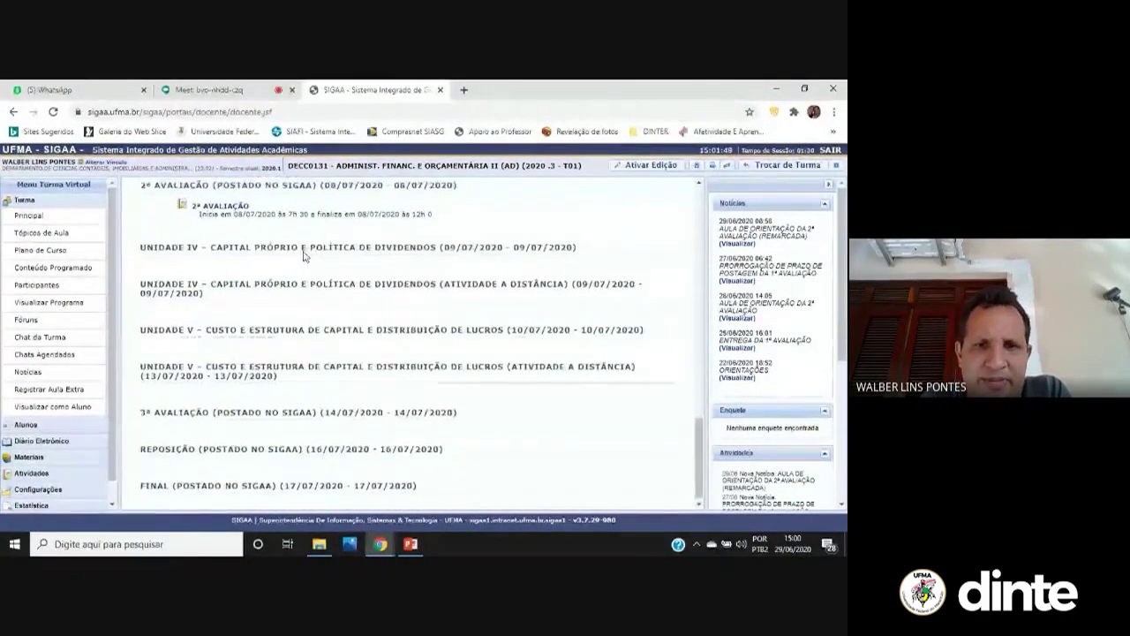
pyautogui.scroll(10, 302, 254)
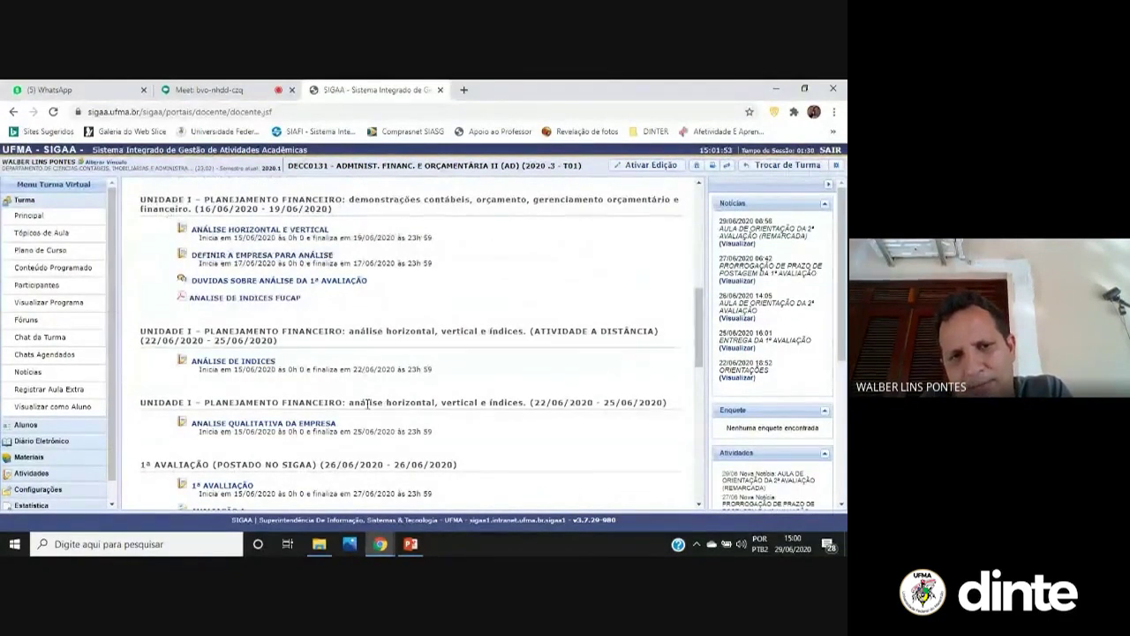
pyautogui.scroll(-2, 323, 307)
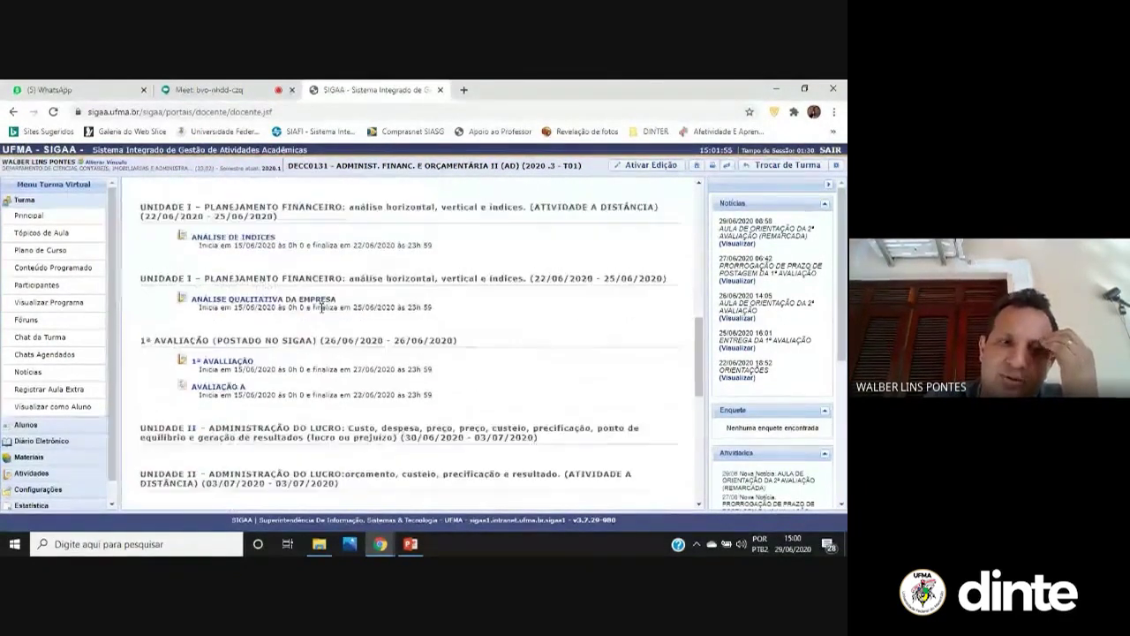
pyautogui.scroll(-1, 323, 308)
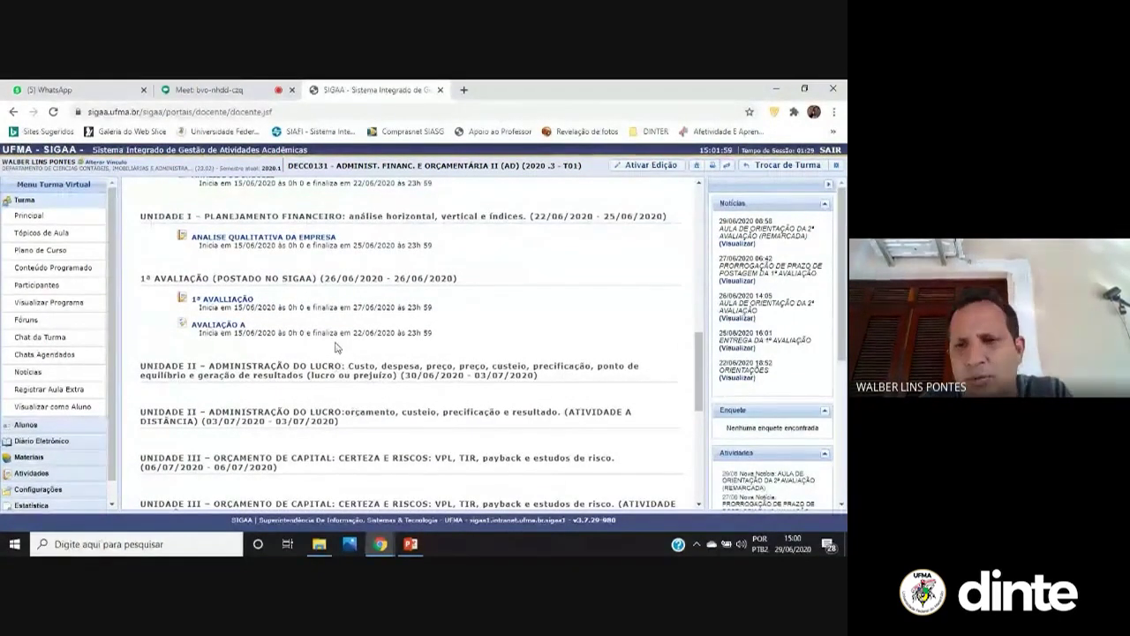
pyautogui.scroll(4, 364, 309)
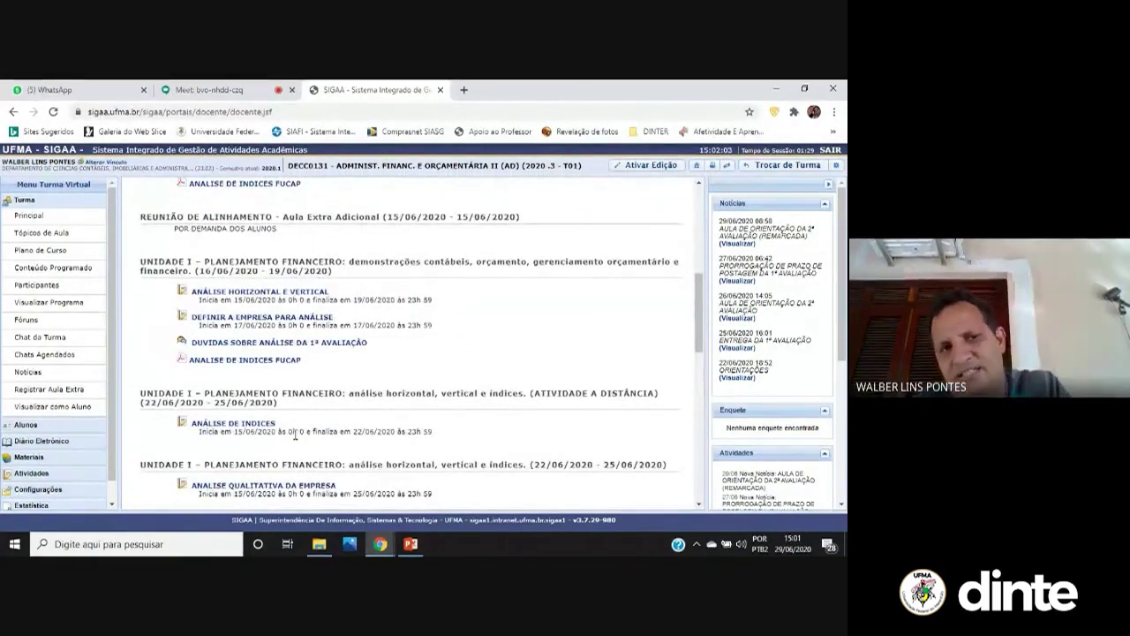
pyautogui.scroll(3, 247, 315)
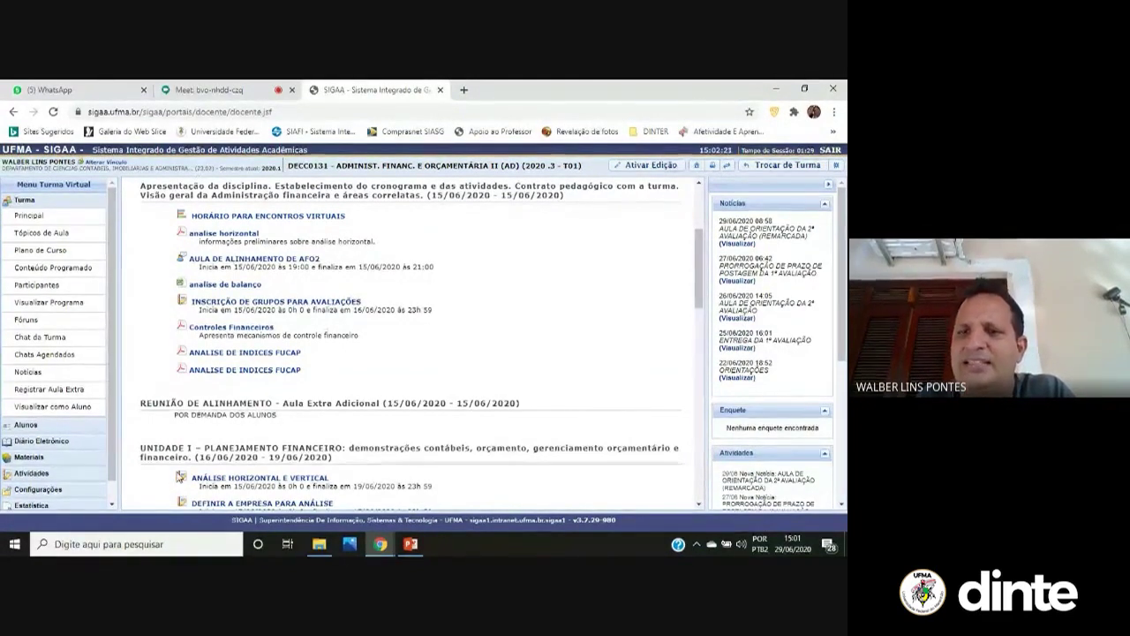
# Review the Conteúdo Programado list and the REUNIÃO DE ALINHAMENTO topic details
pyautogui.click(42, 234)
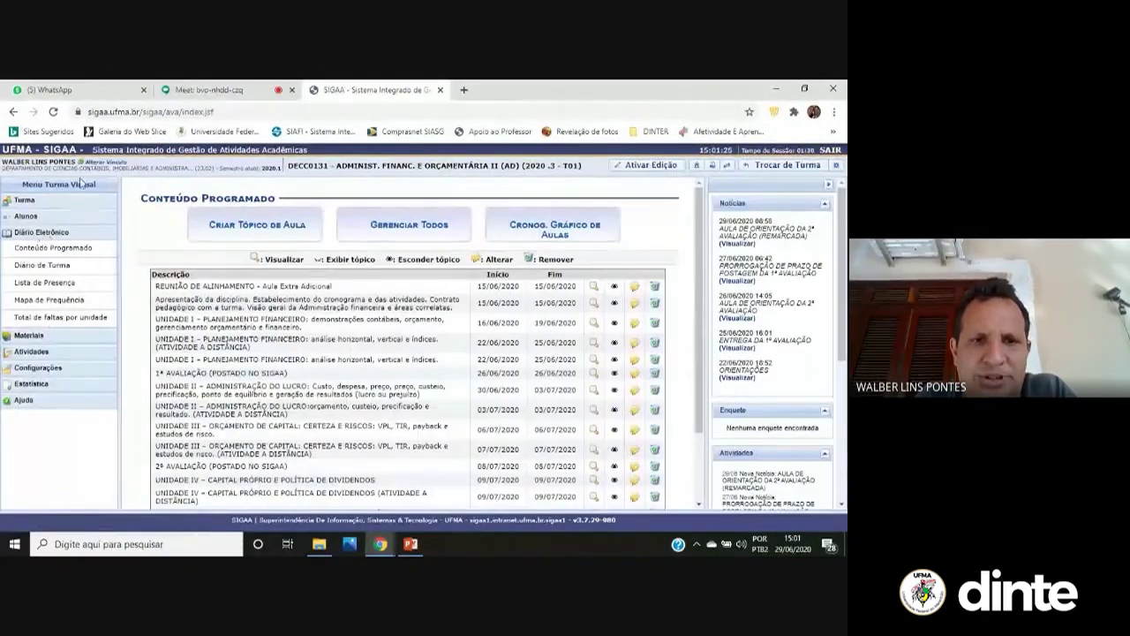
pyautogui.scroll(-1, 305, 309)
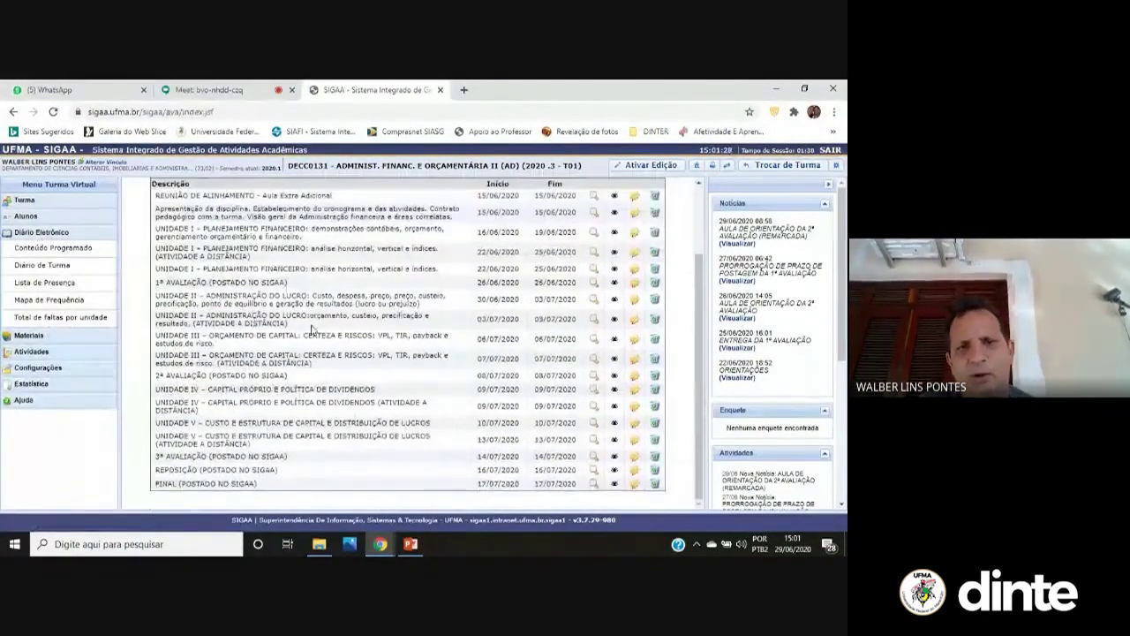
pyautogui.scroll(1, 318, 326)
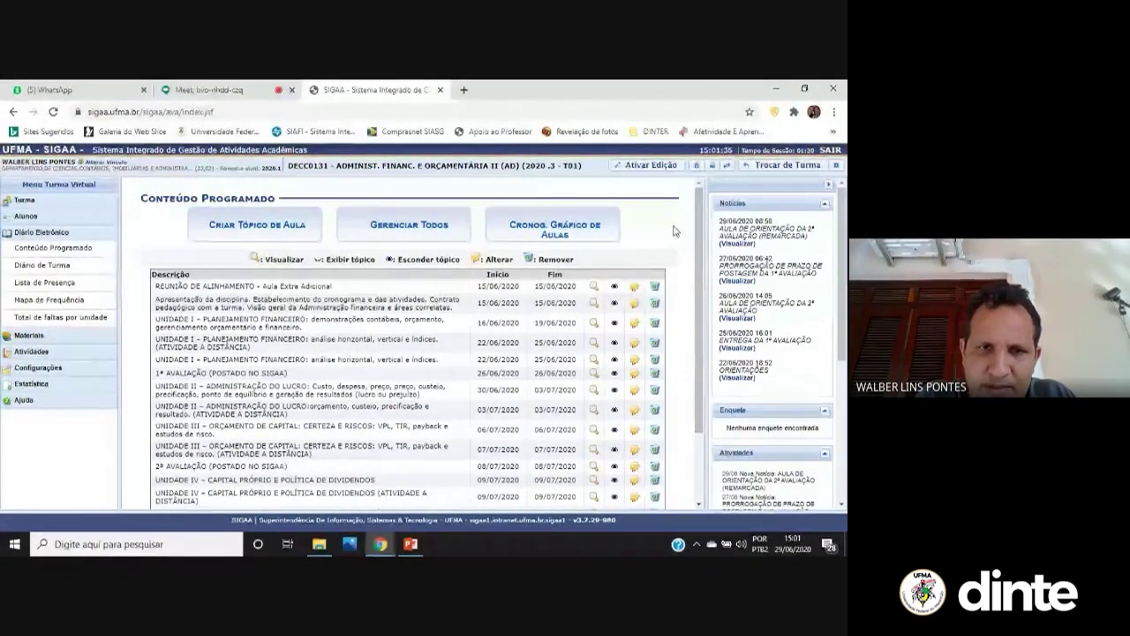
pyautogui.scroll(-3, 674, 231)
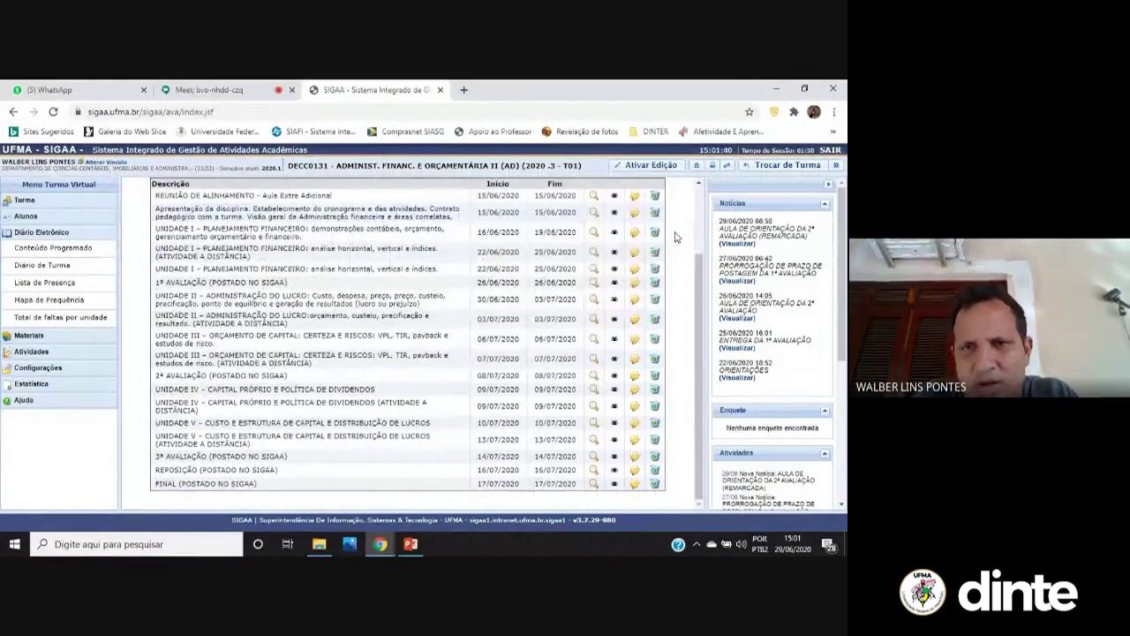
pyautogui.scroll(3, 674, 236)
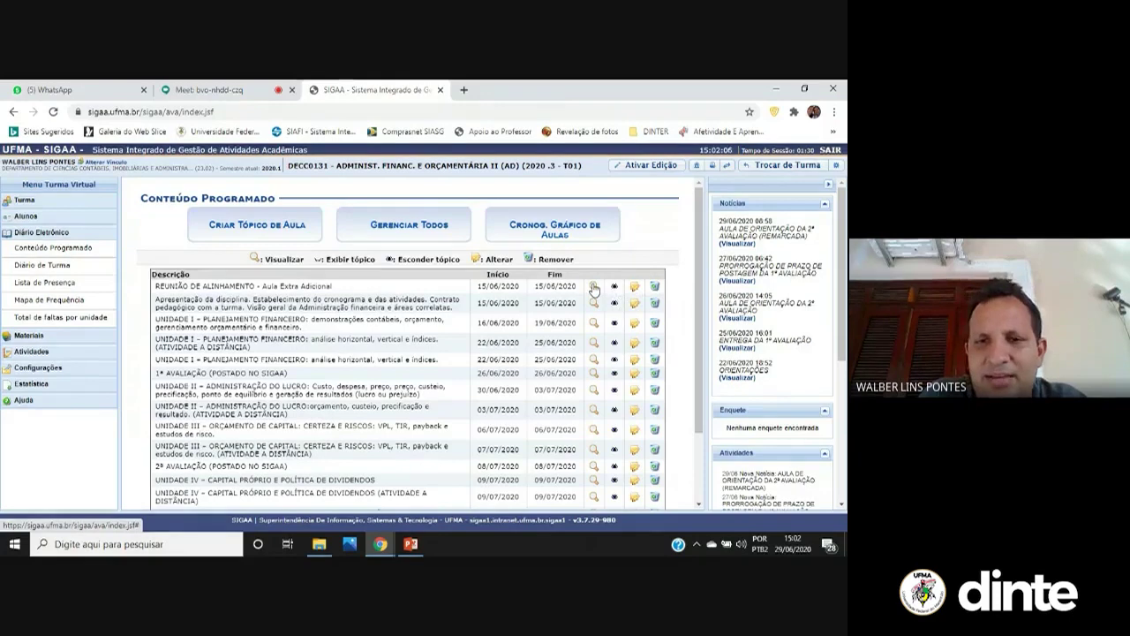
pyautogui.click(597, 287)
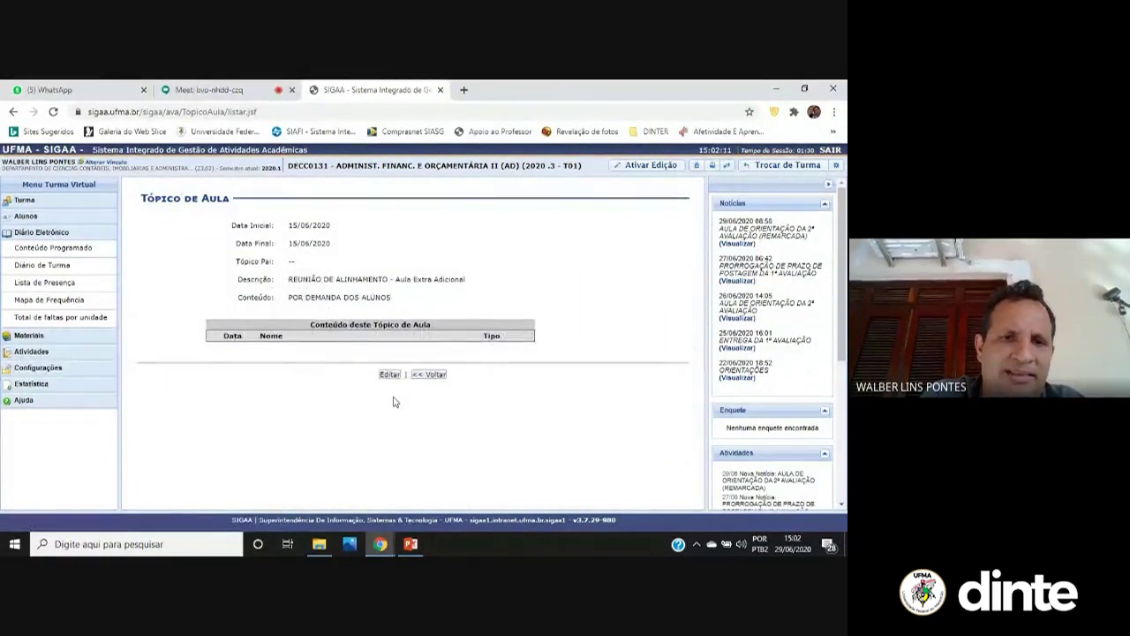
pyautogui.click(11, 112)
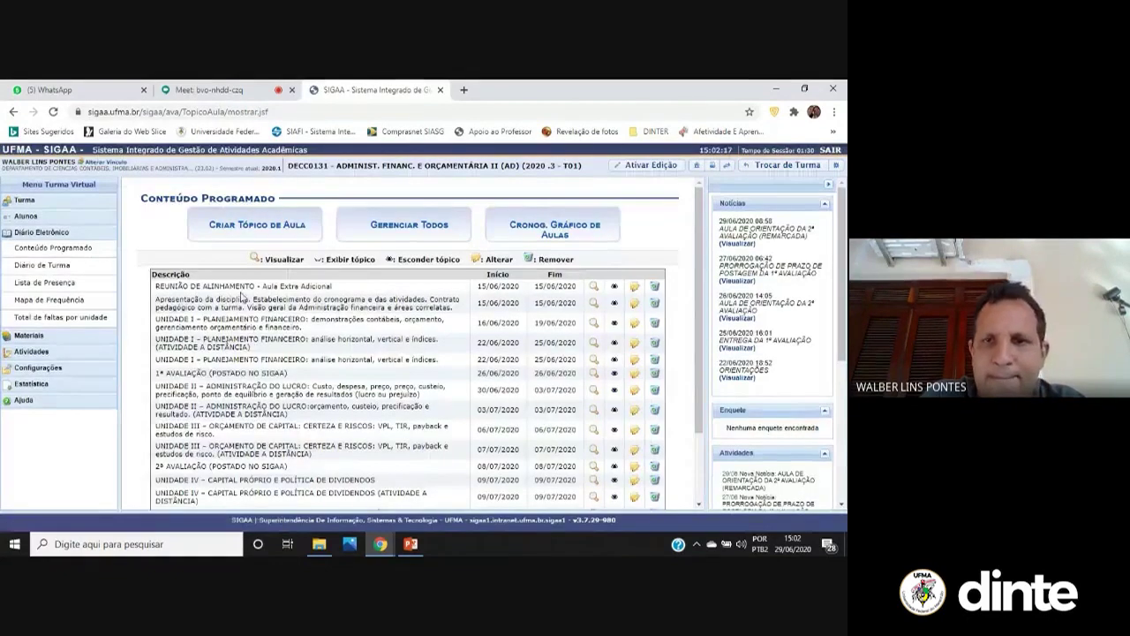
# Open a blank Novo Tópico form and check the Tópico Pai options, leaving it NENHUM
pyautogui.click(290, 227)
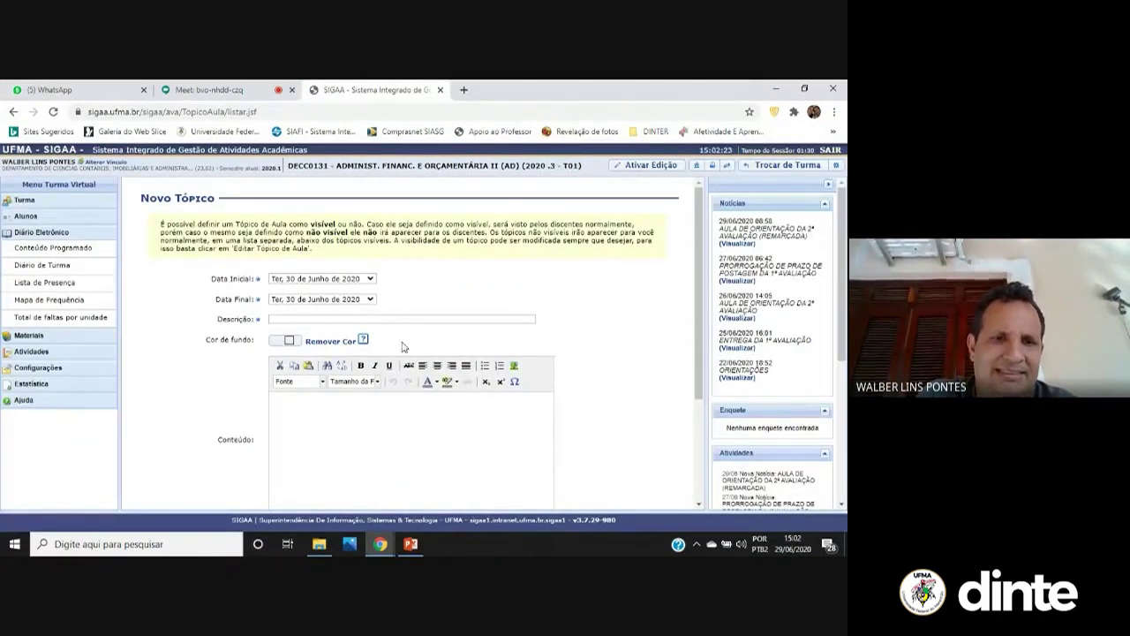
pyautogui.scroll(-1, 340, 396)
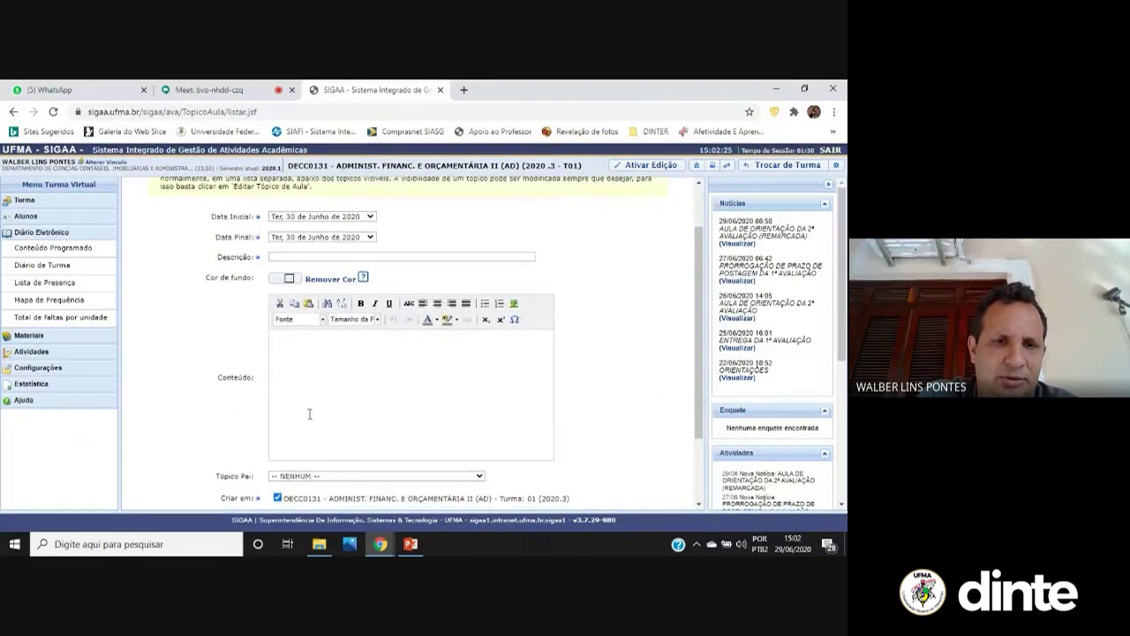
pyautogui.scroll(-2, 309, 415)
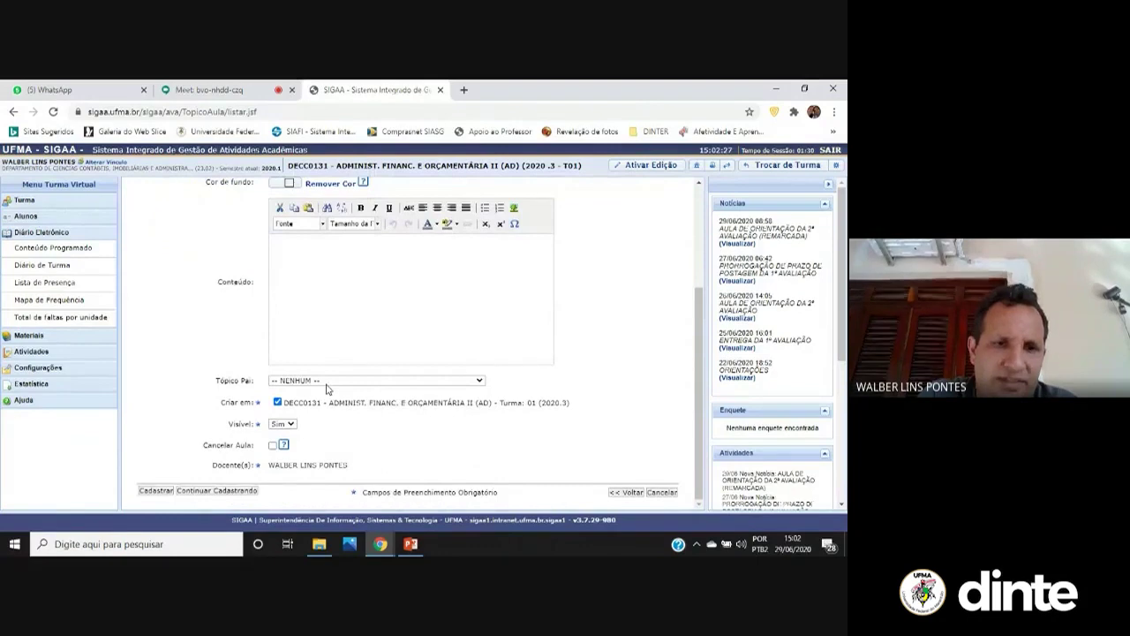
pyautogui.click(323, 380)
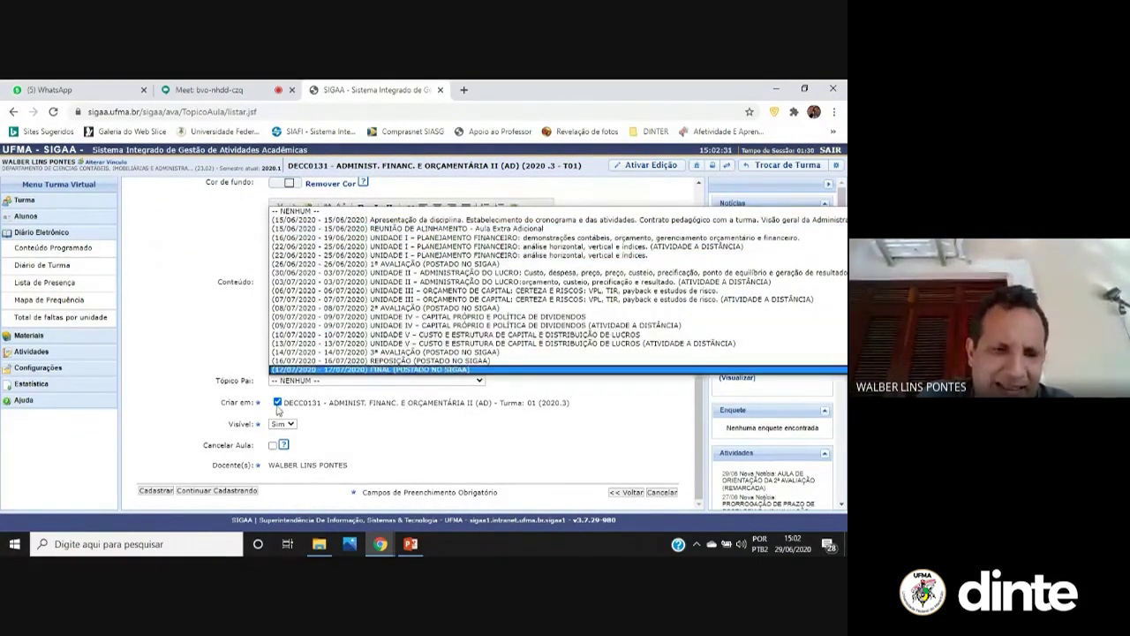
pyautogui.click(172, 332)
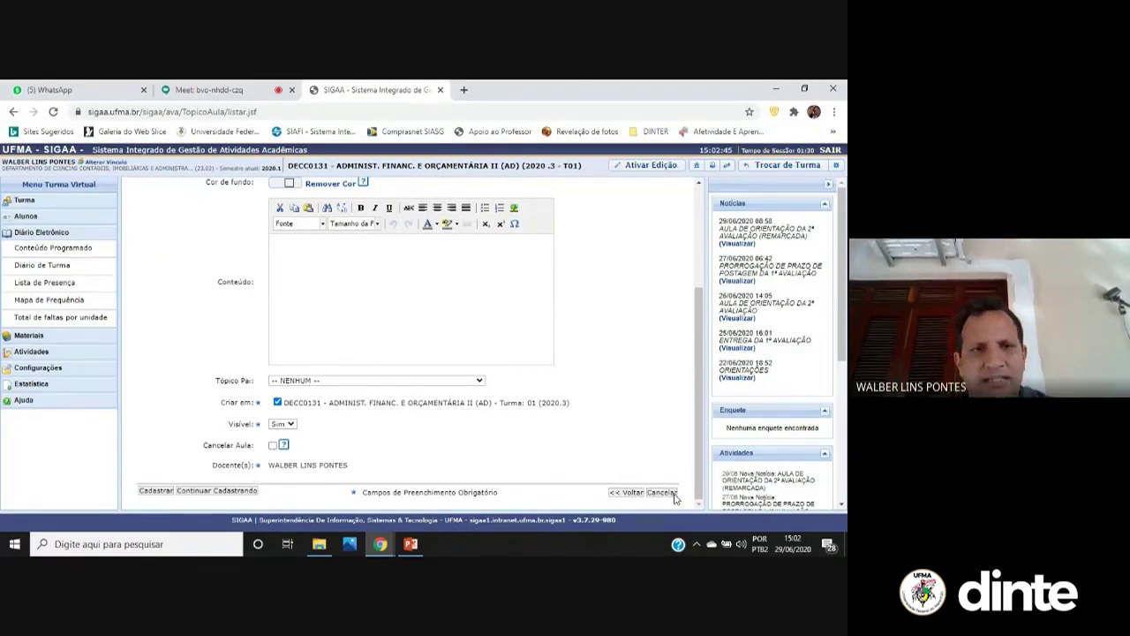
pyautogui.scroll(3, 609, 318)
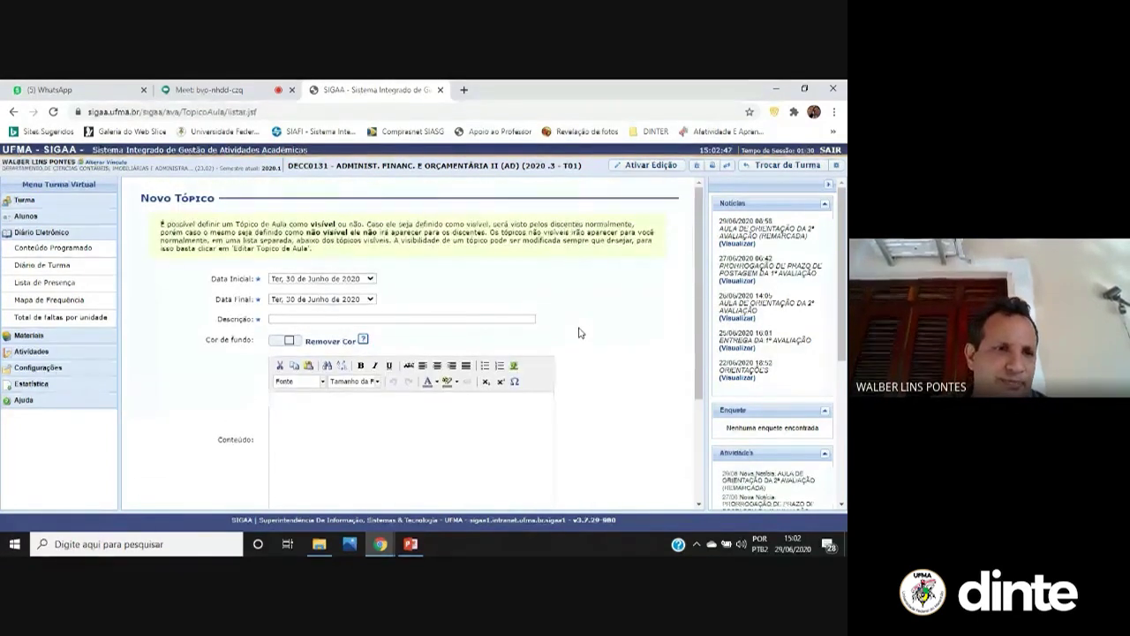
pyautogui.click(28, 201)
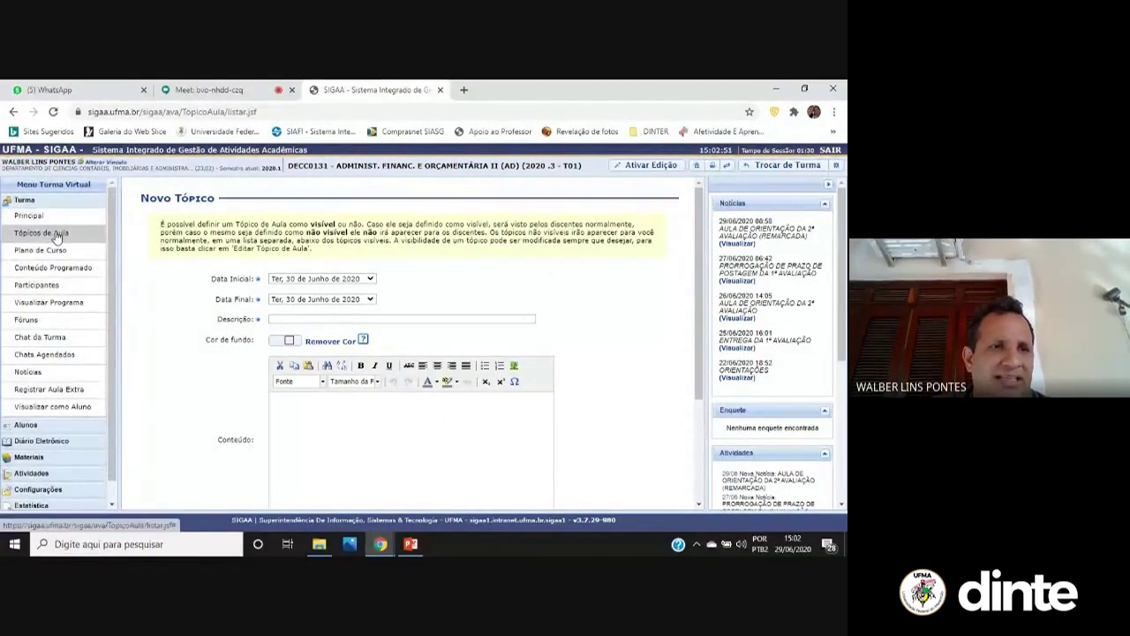
# In Gerenciar Todos os Tópicos de Aula, associate then disassociate 17/06/2020 from the previous topic
pyautogui.click(55, 233)
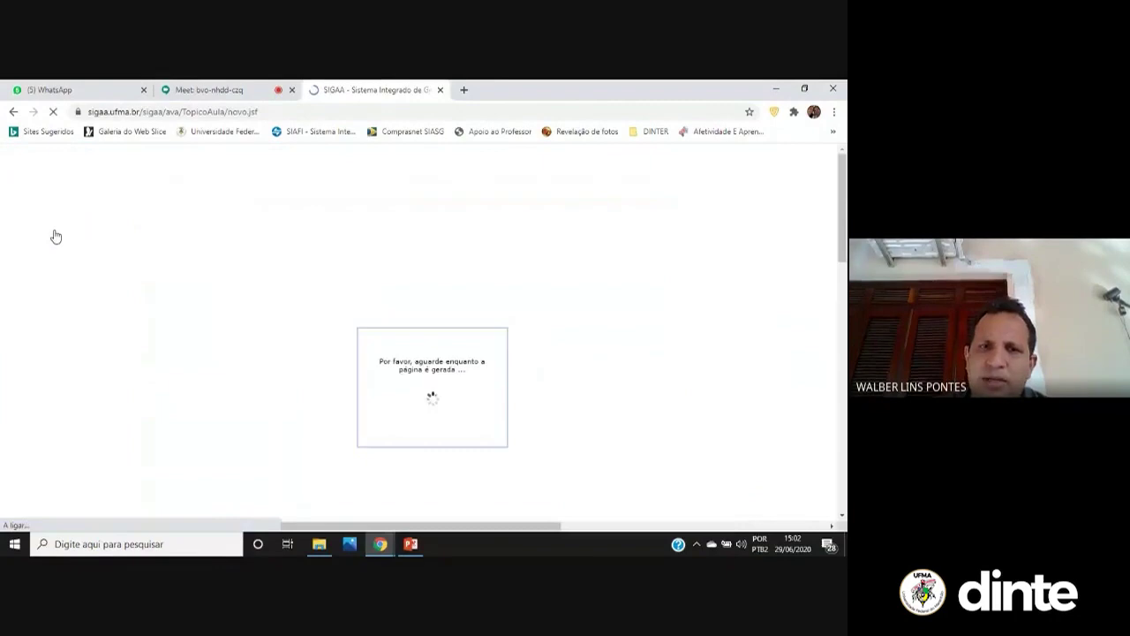
pyautogui.click(399, 231)
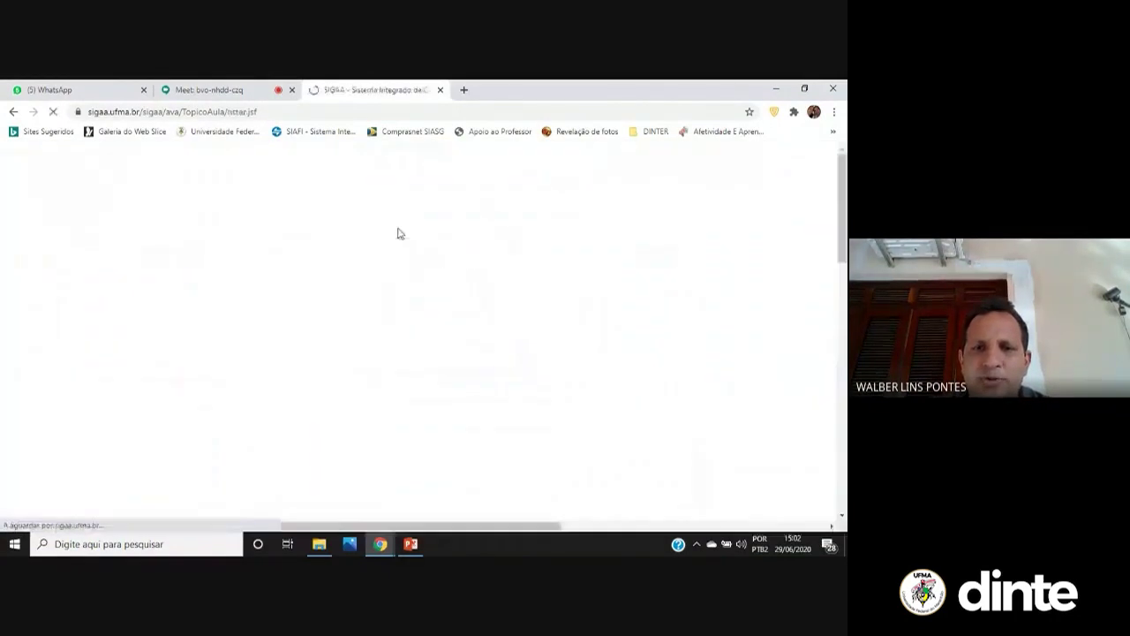
pyautogui.scroll(-5, 353, 240)
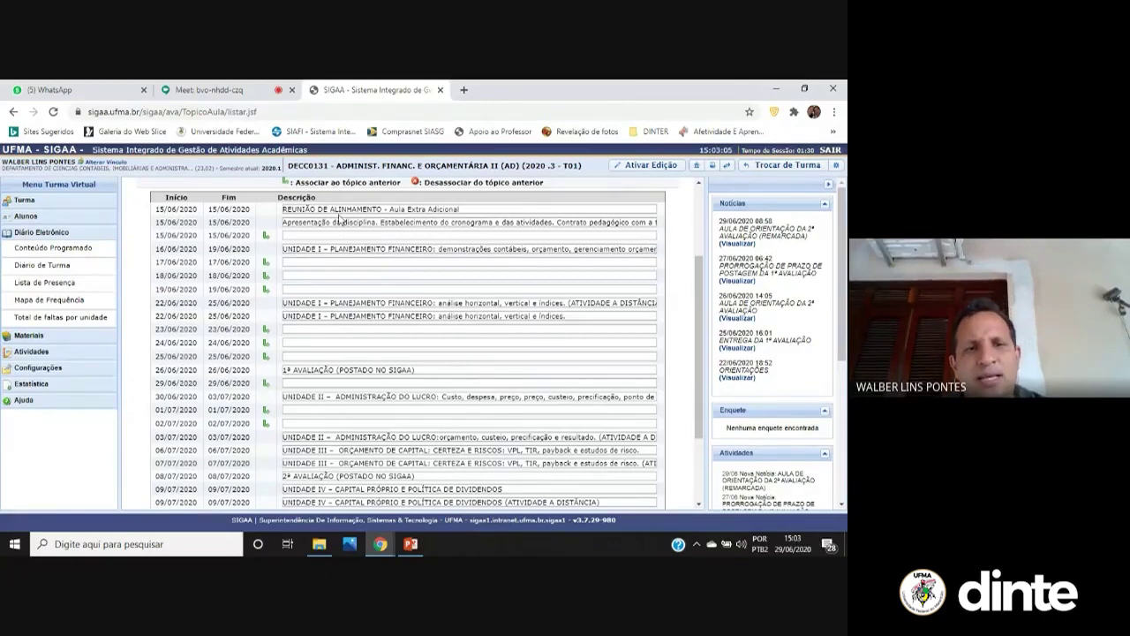
pyautogui.click(265, 263)
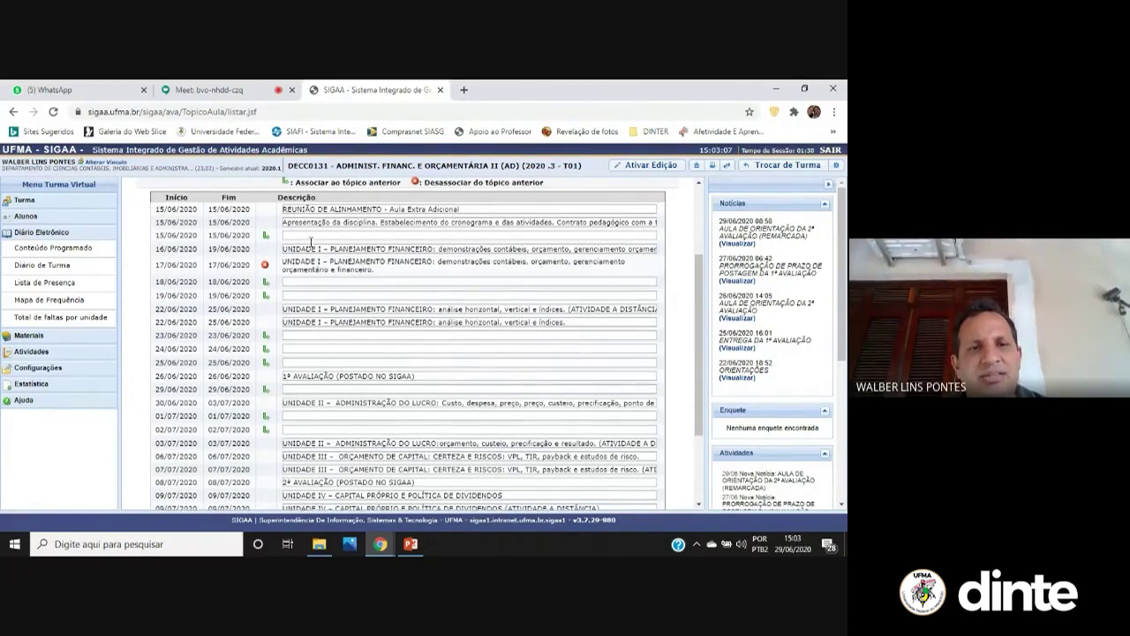
pyautogui.click(265, 266)
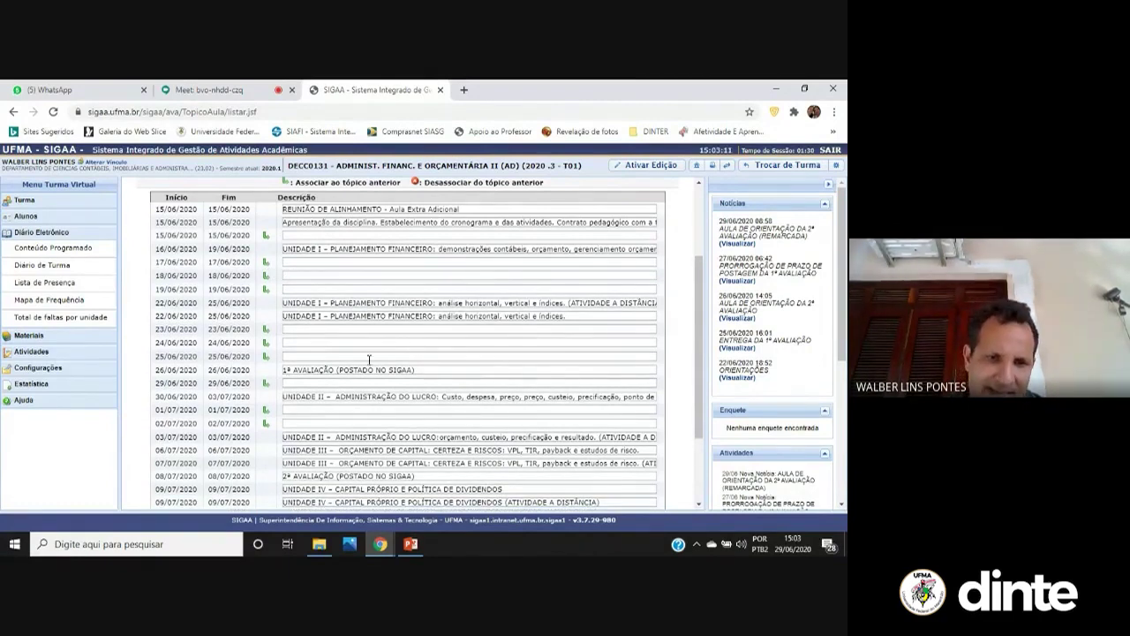
pyautogui.scroll(-3, 367, 392)
pyautogui.scroll(5, 304, 351)
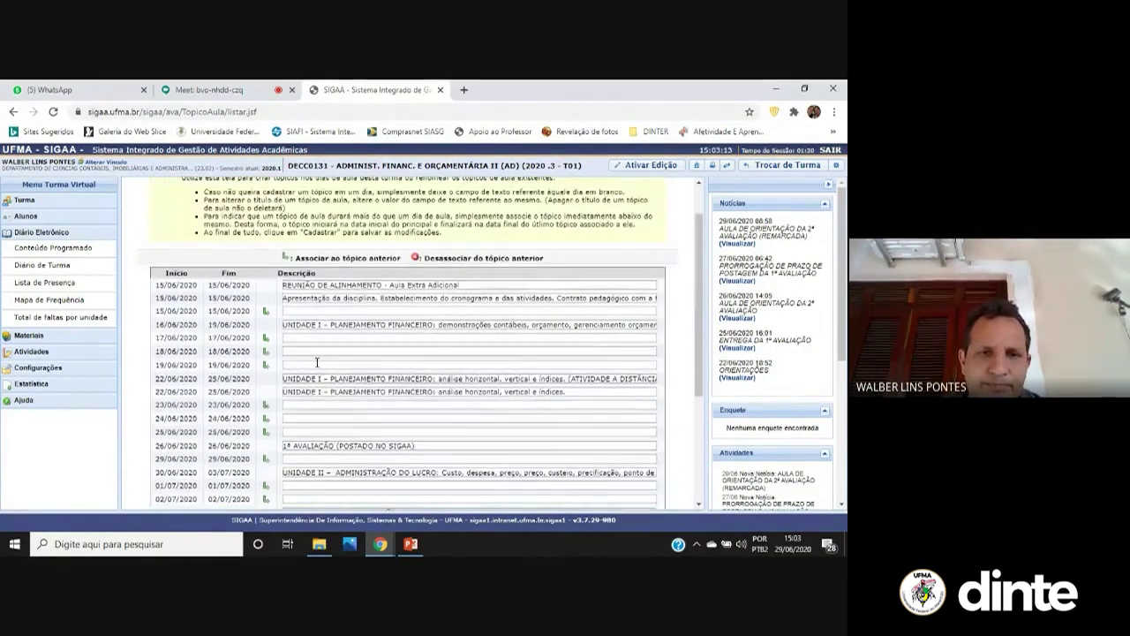
pyautogui.scroll(1, 290, 308)
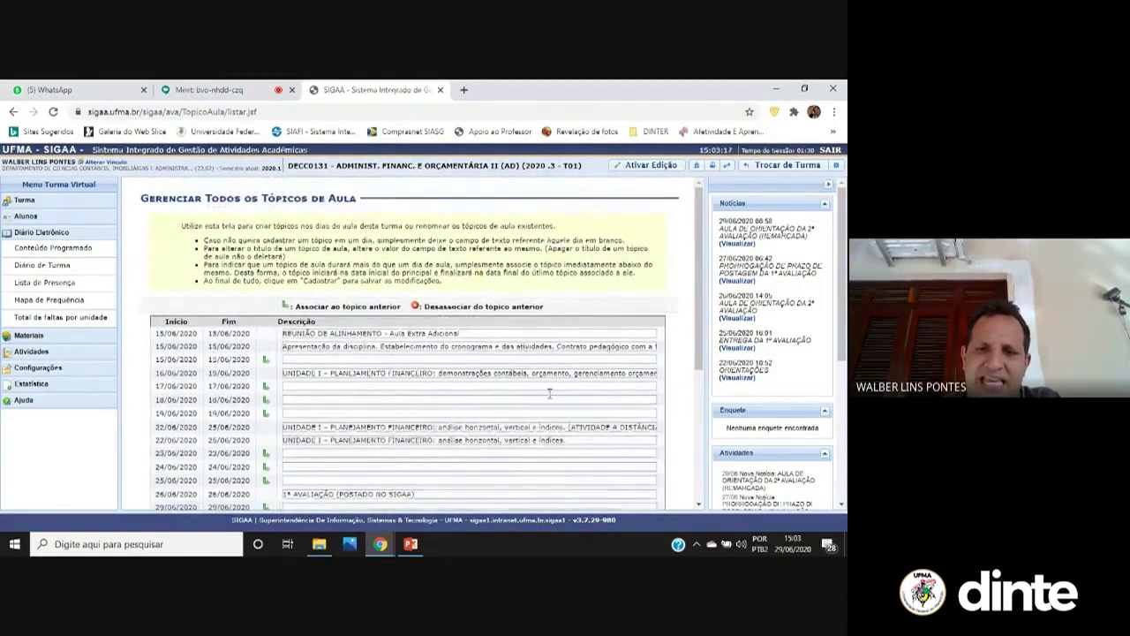
pyautogui.scroll(-2, 478, 413)
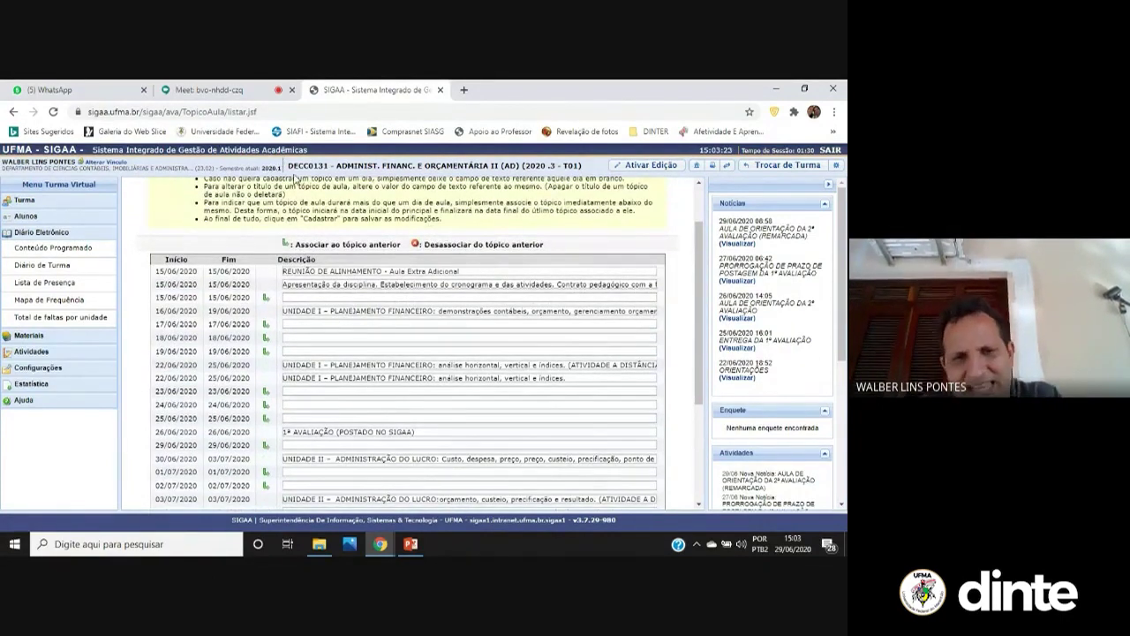
pyautogui.click(25, 200)
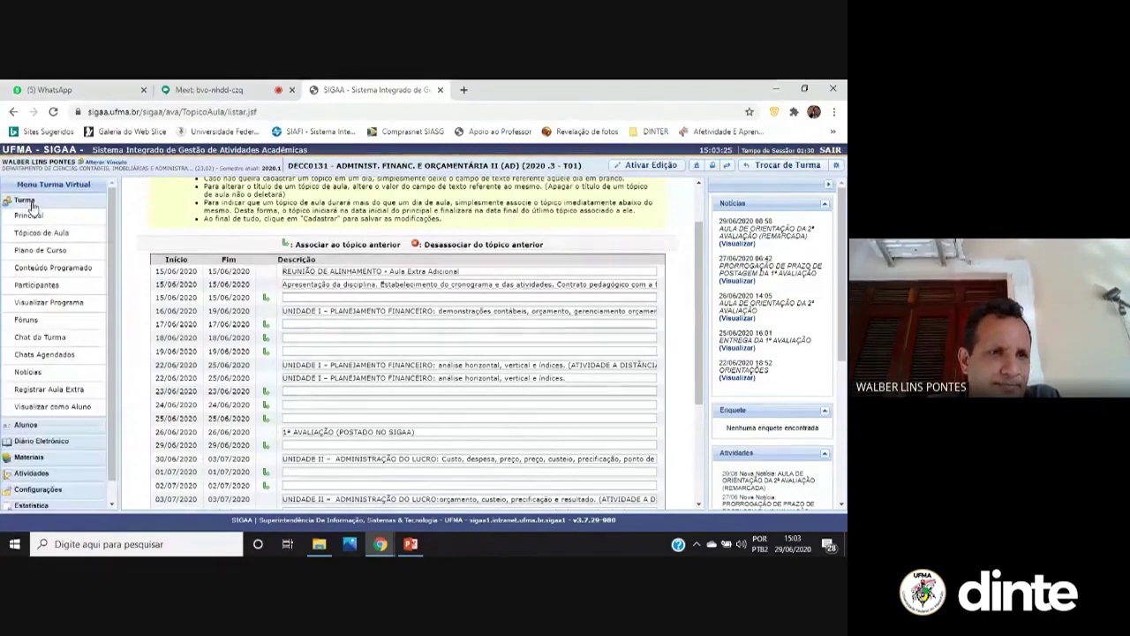
# View the June–July Cronograma de Aulas Gantt chart, then return to the Conteúdo Programado list
pyautogui.click(64, 234)
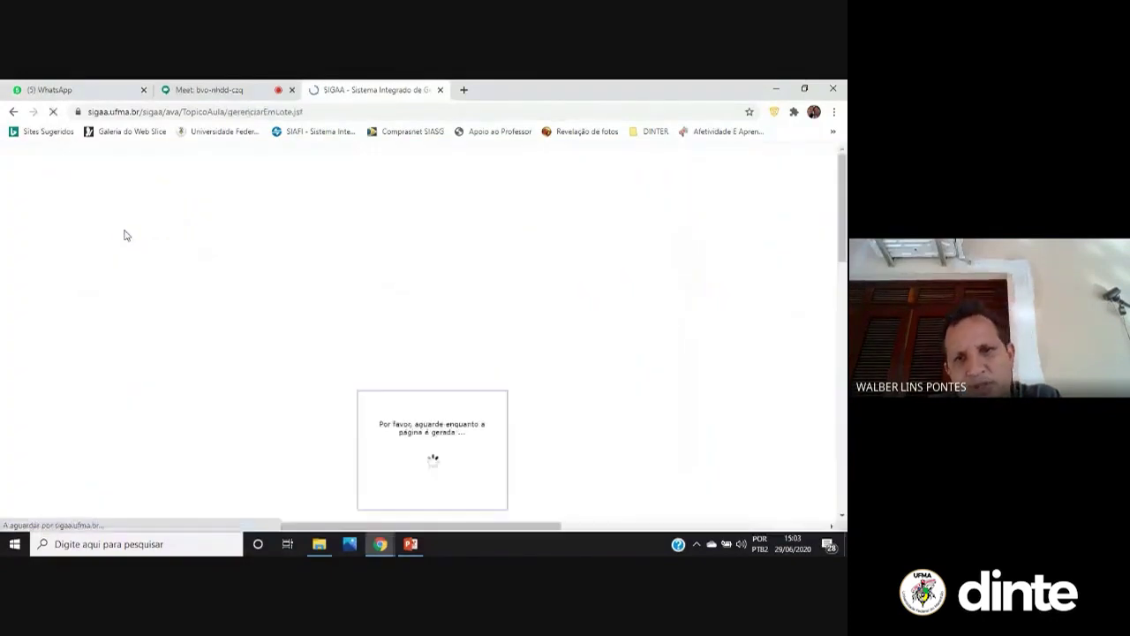
pyautogui.click(386, 238)
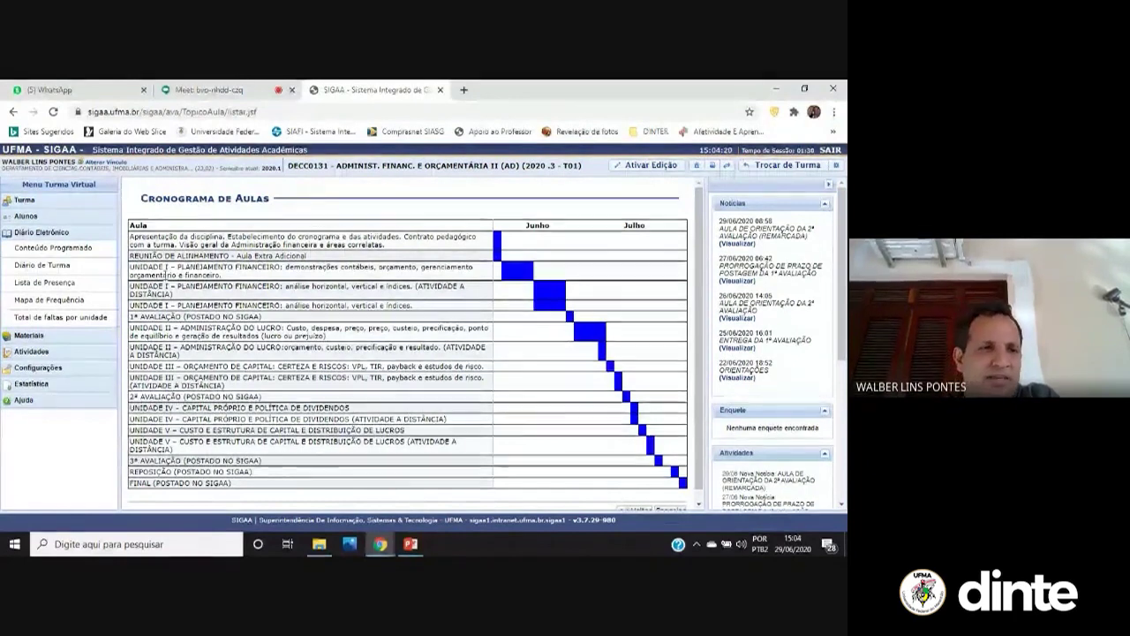
pyautogui.click(29, 200)
pyautogui.click(50, 231)
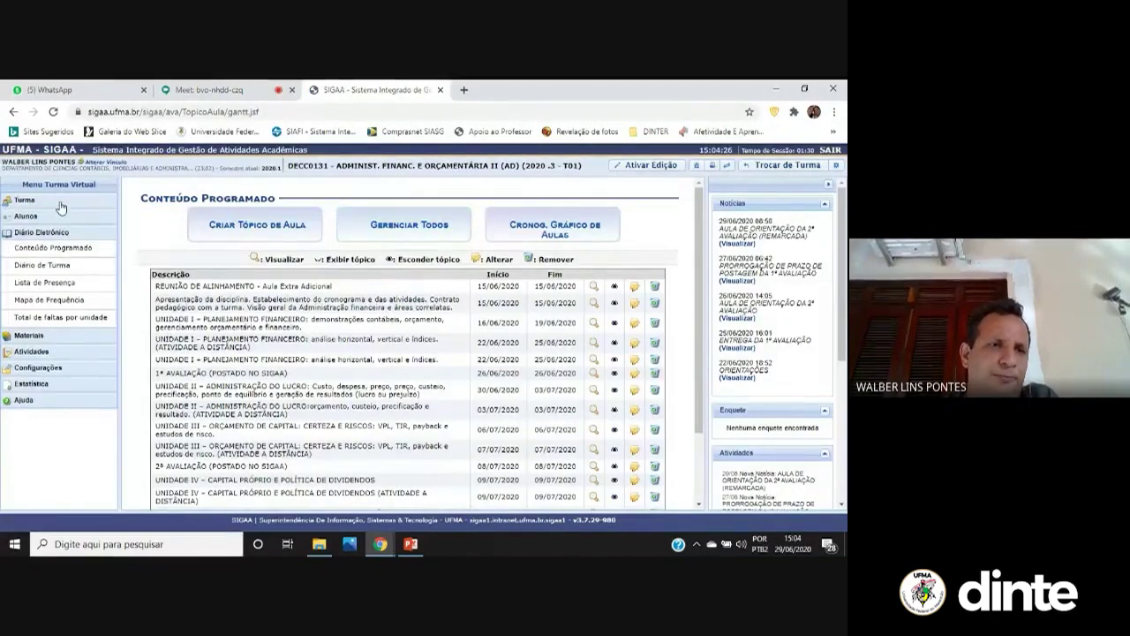
pyautogui.click(61, 203)
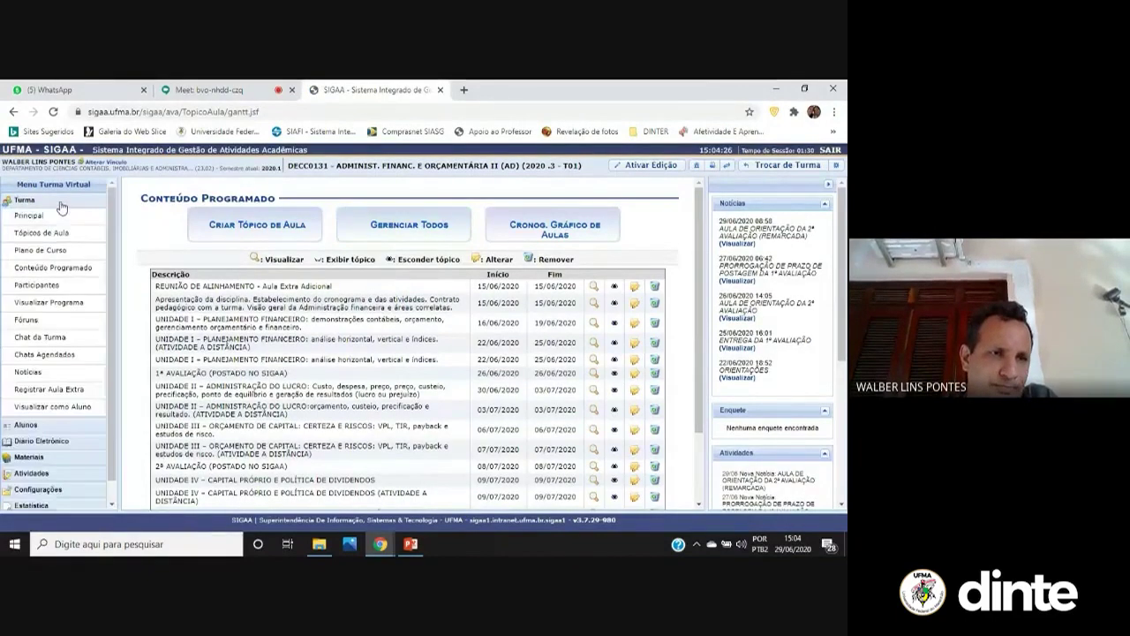
pyautogui.click(67, 251)
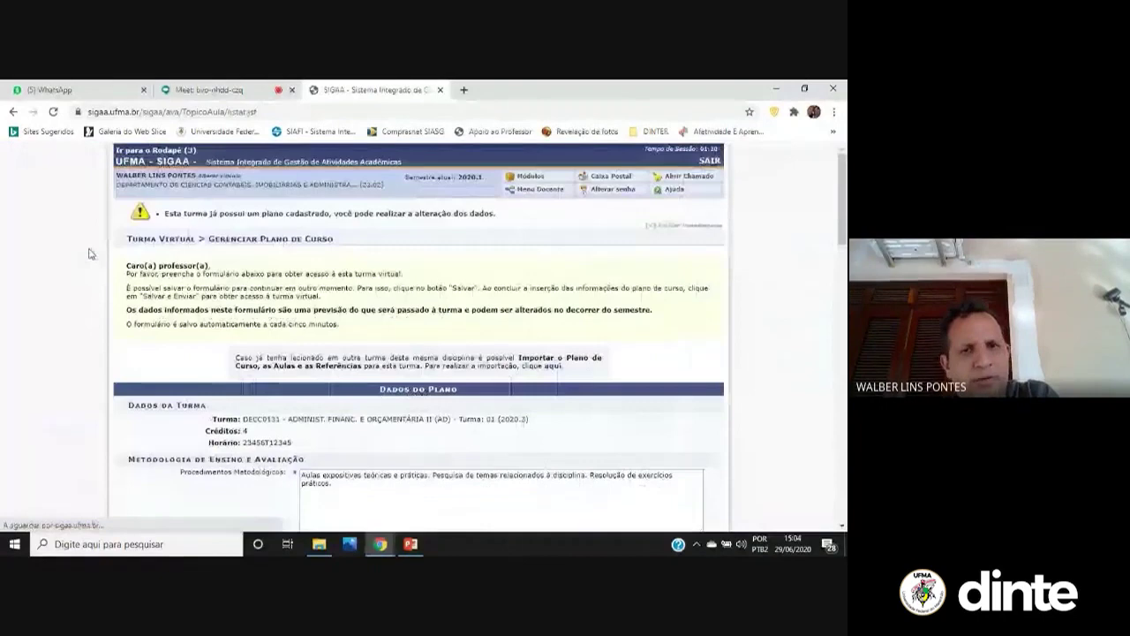
pyautogui.scroll(-4, 519, 302)
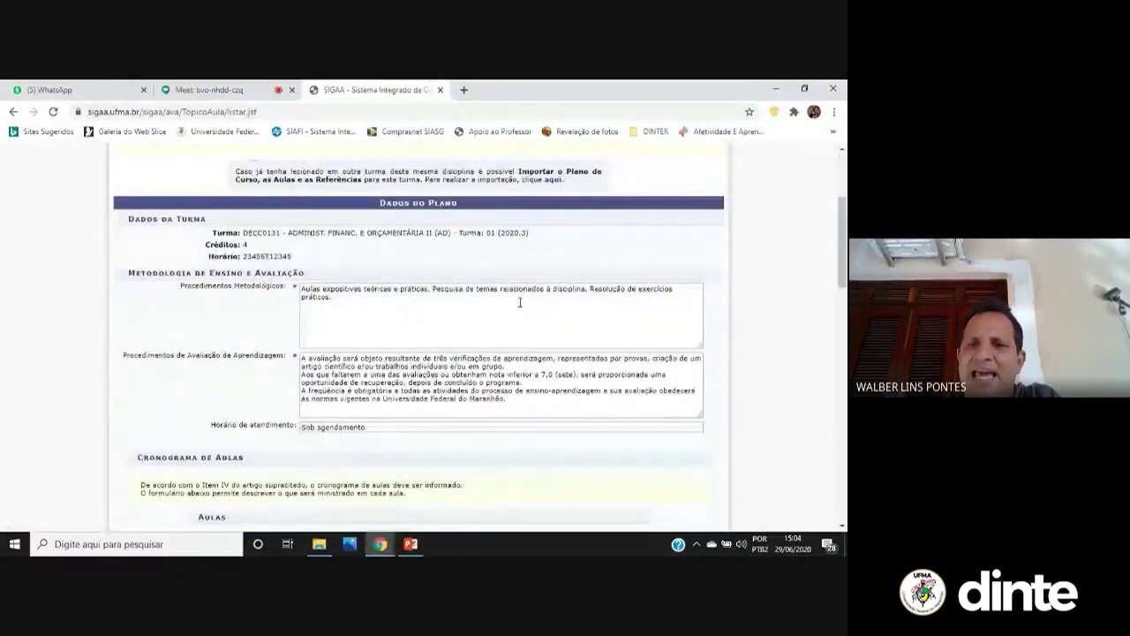
pyautogui.scroll(-3, 775, 311)
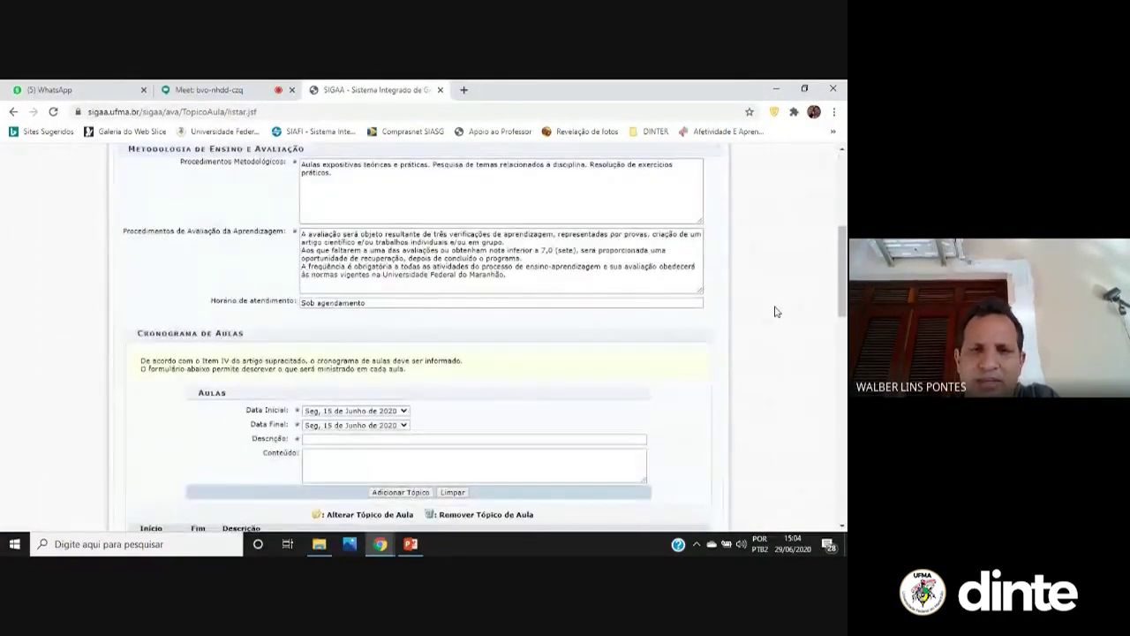
pyautogui.scroll(-5, 776, 311)
pyautogui.scroll(-4, 775, 311)
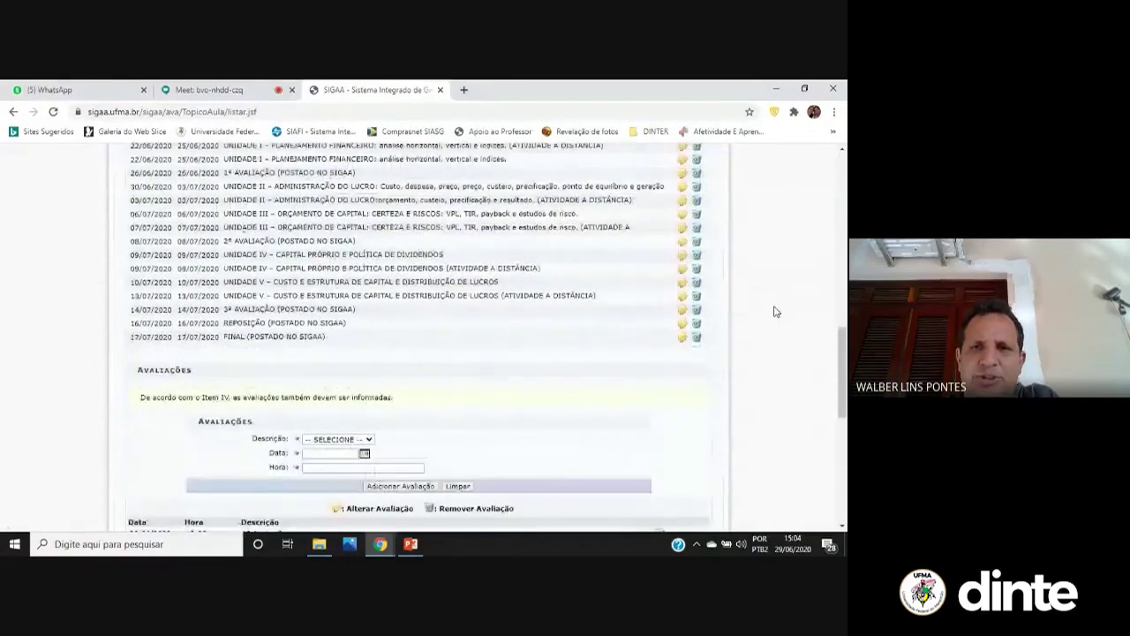
pyautogui.scroll(-7, 775, 310)
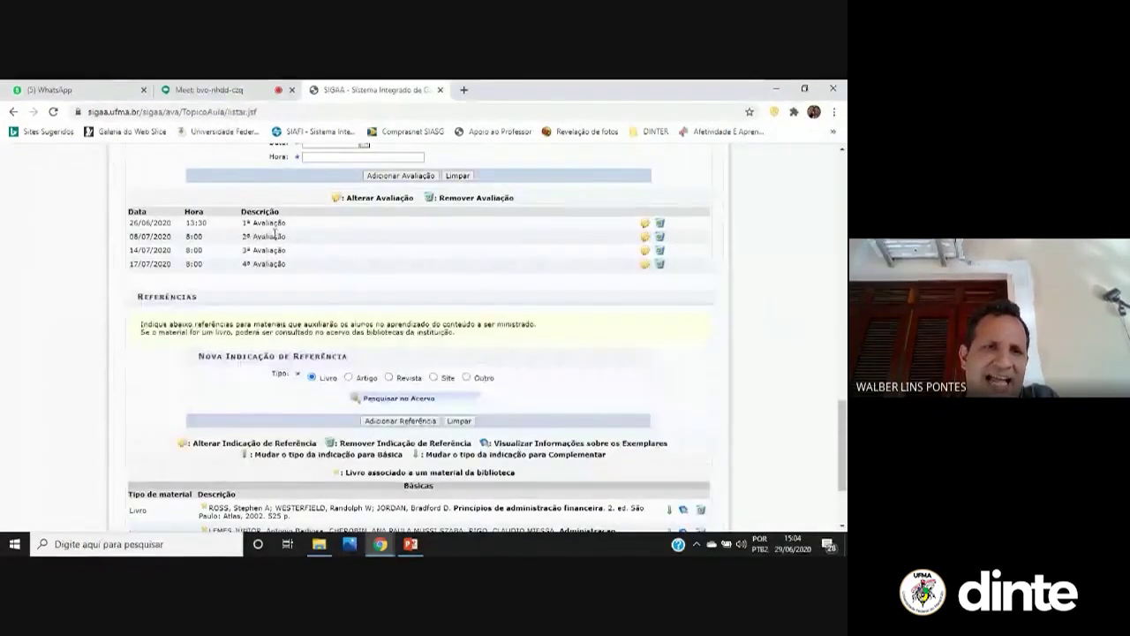
pyautogui.scroll(-3, 285, 433)
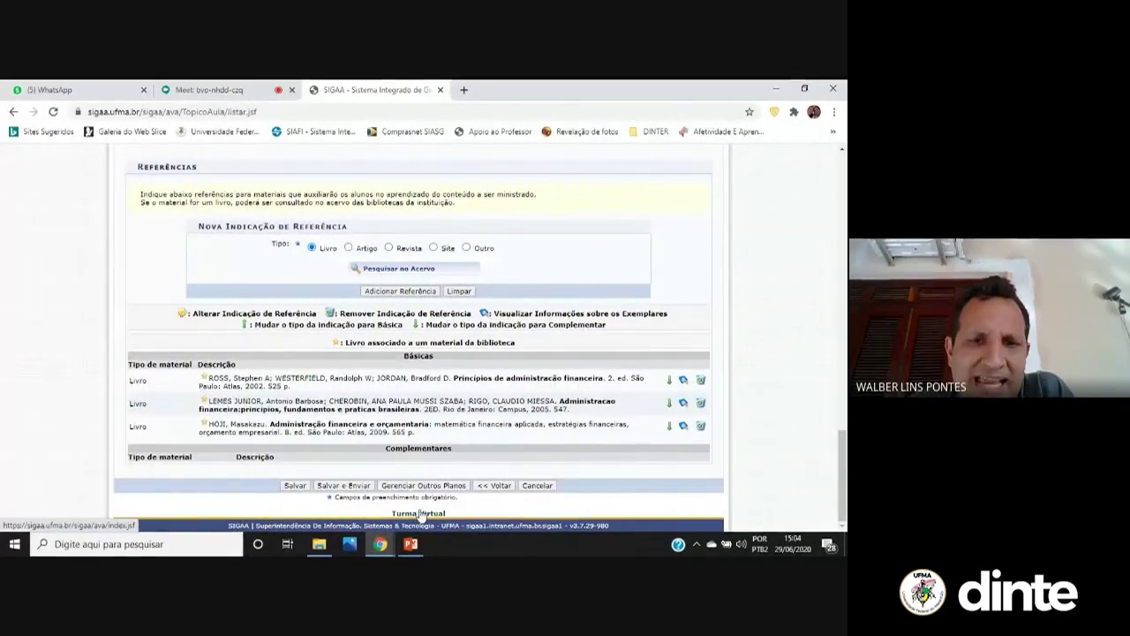
pyautogui.scroll(15, 572, 378)
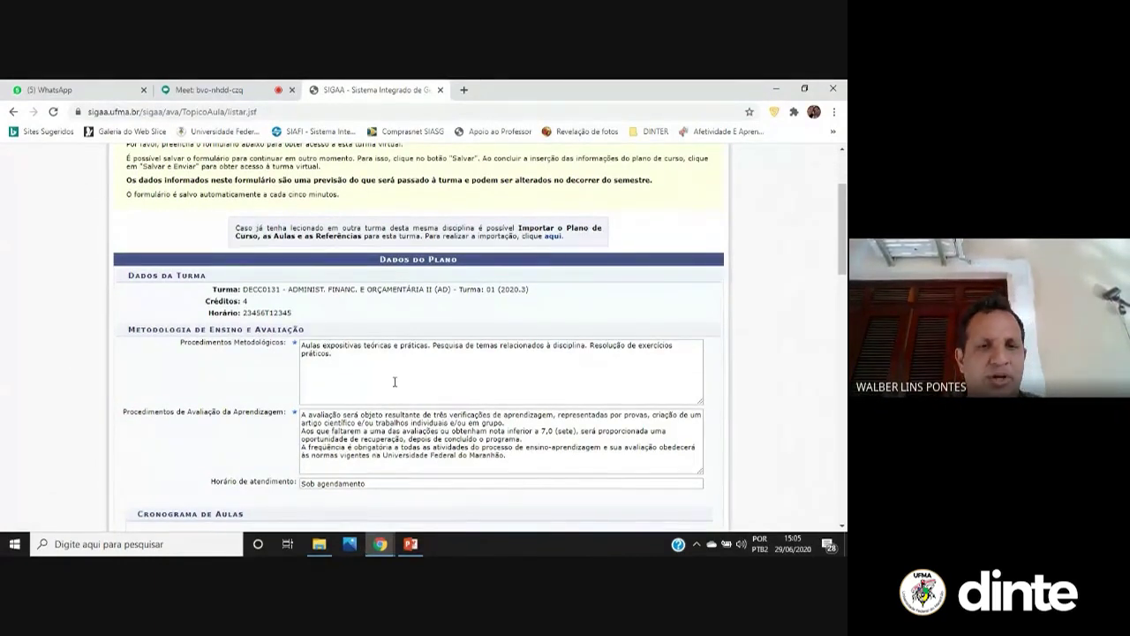
pyautogui.scroll(-1, 599, 342)
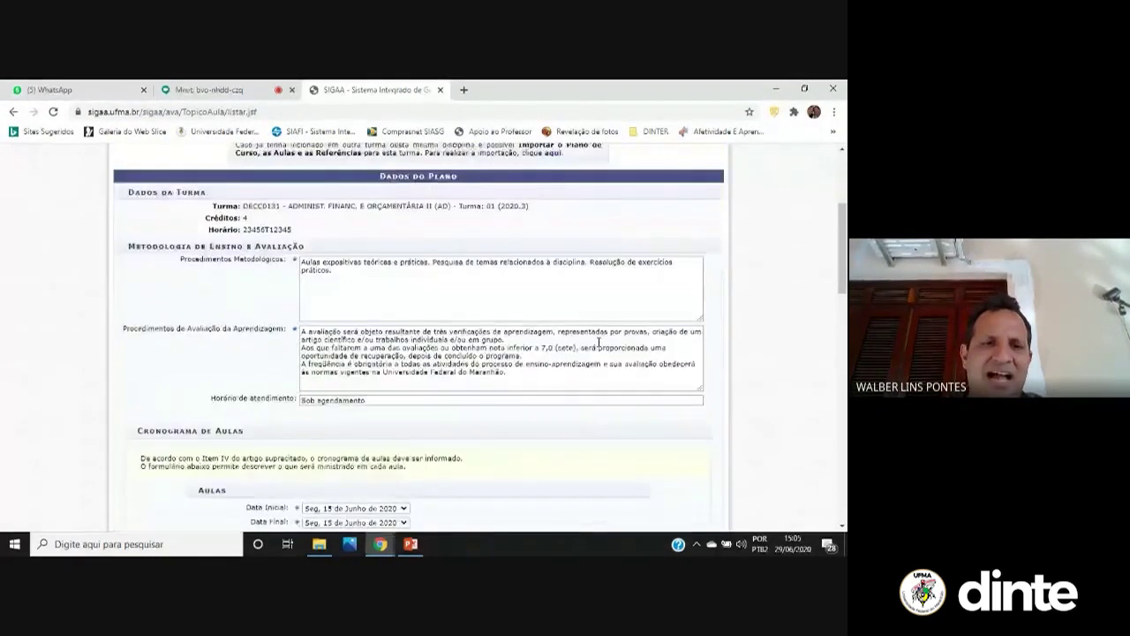
pyautogui.scroll(-1, 599, 342)
pyautogui.scroll(-6, 596, 348)
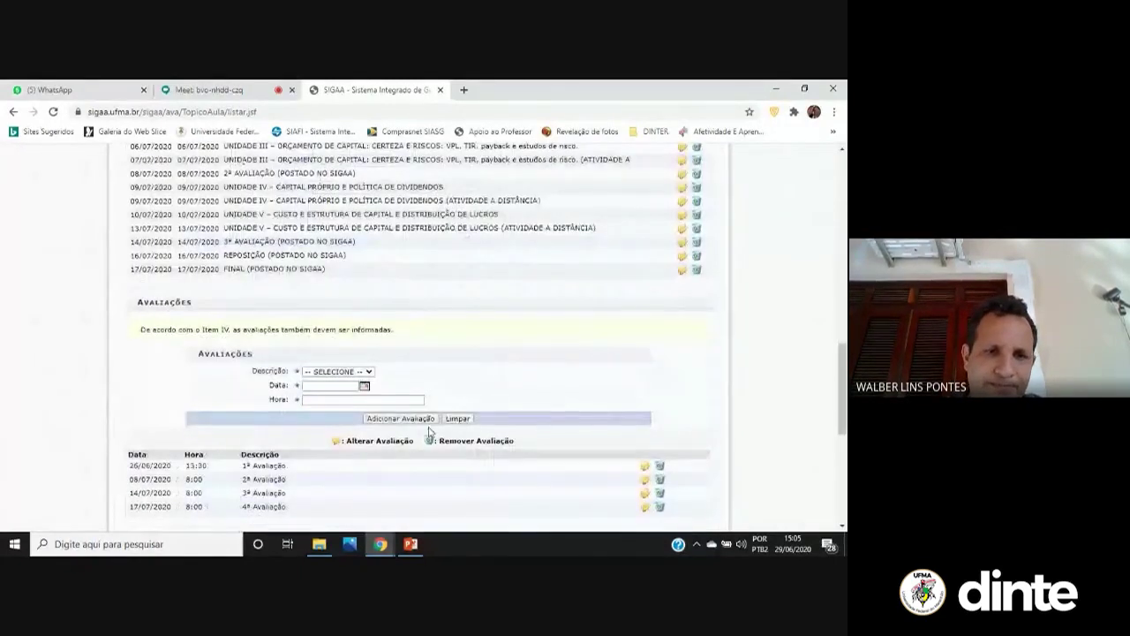
pyautogui.scroll(-3, 252, 389)
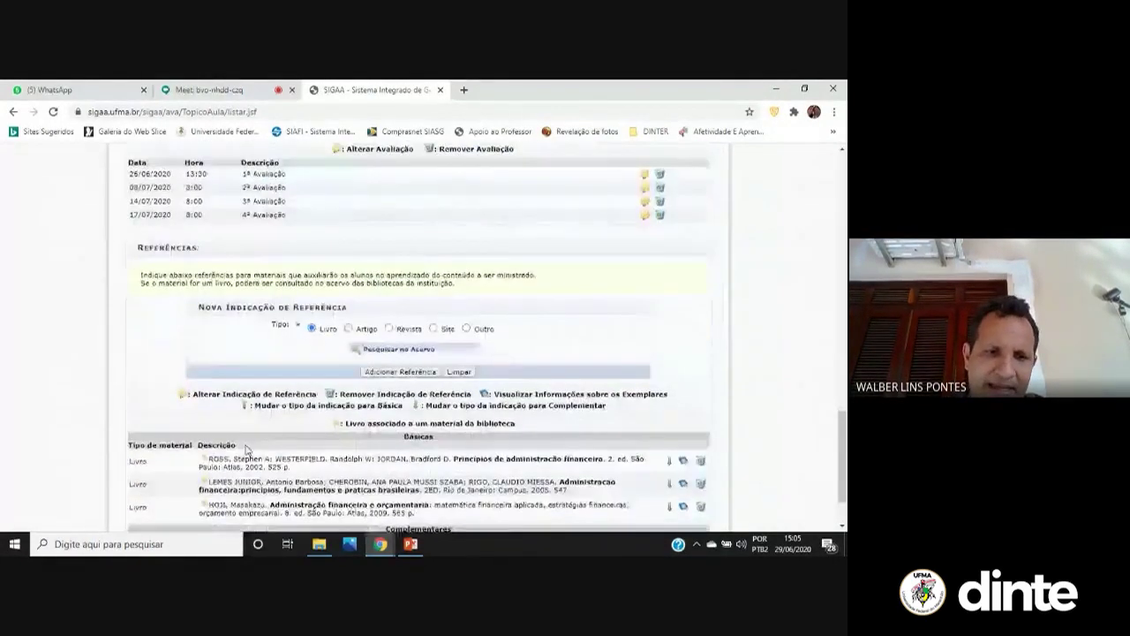
pyautogui.scroll(-1, 246, 448)
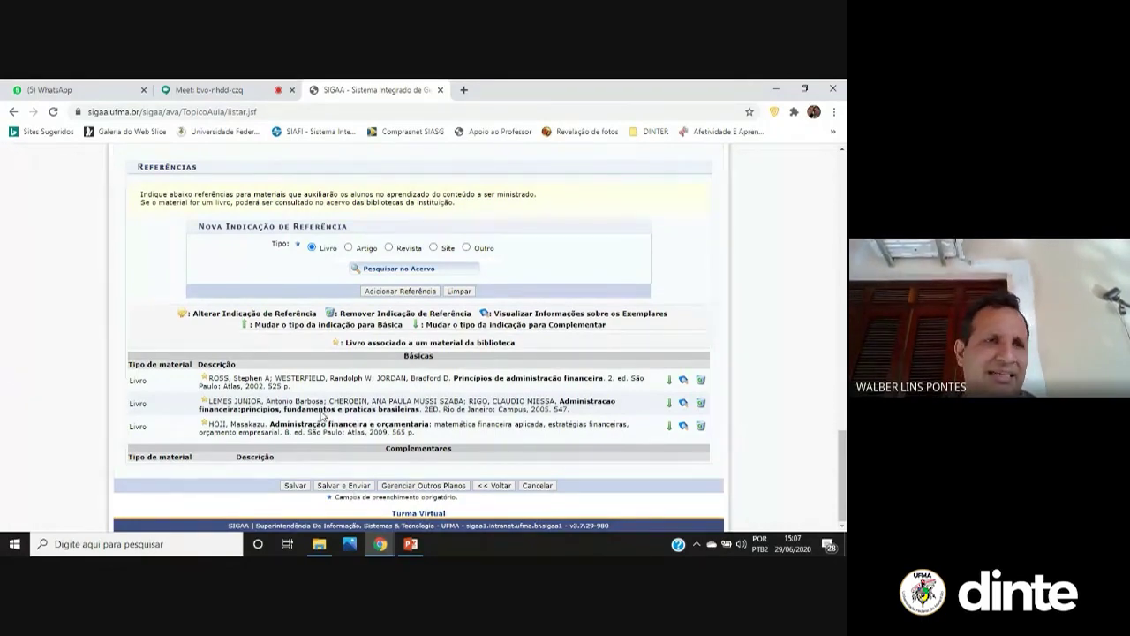
pyautogui.scroll(15, 168, 301)
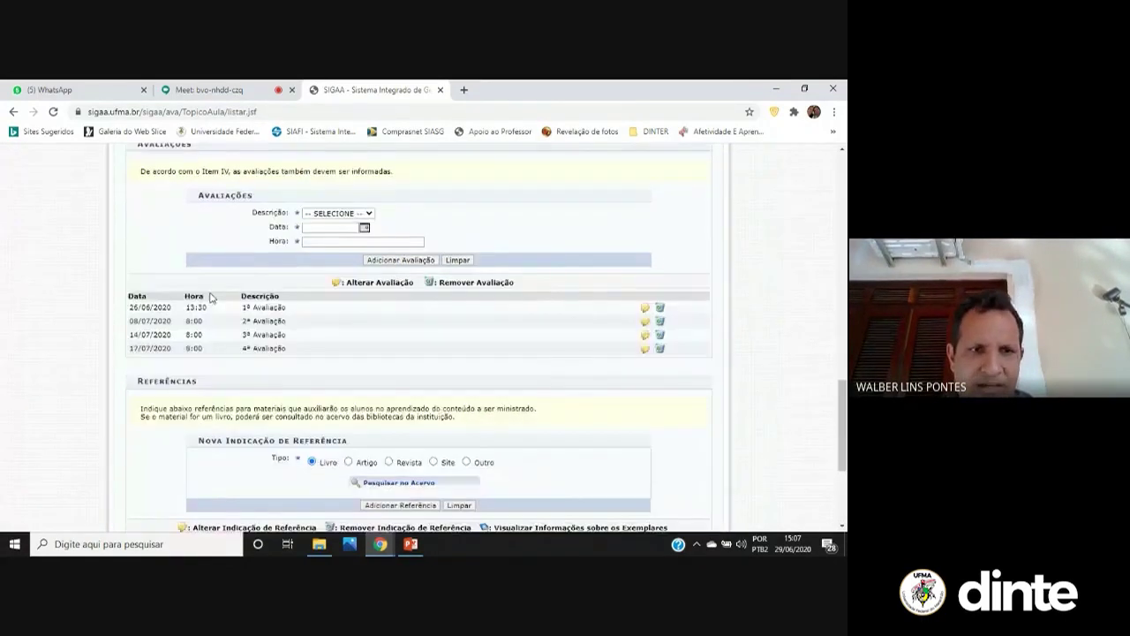
pyautogui.scroll(3, 185, 331)
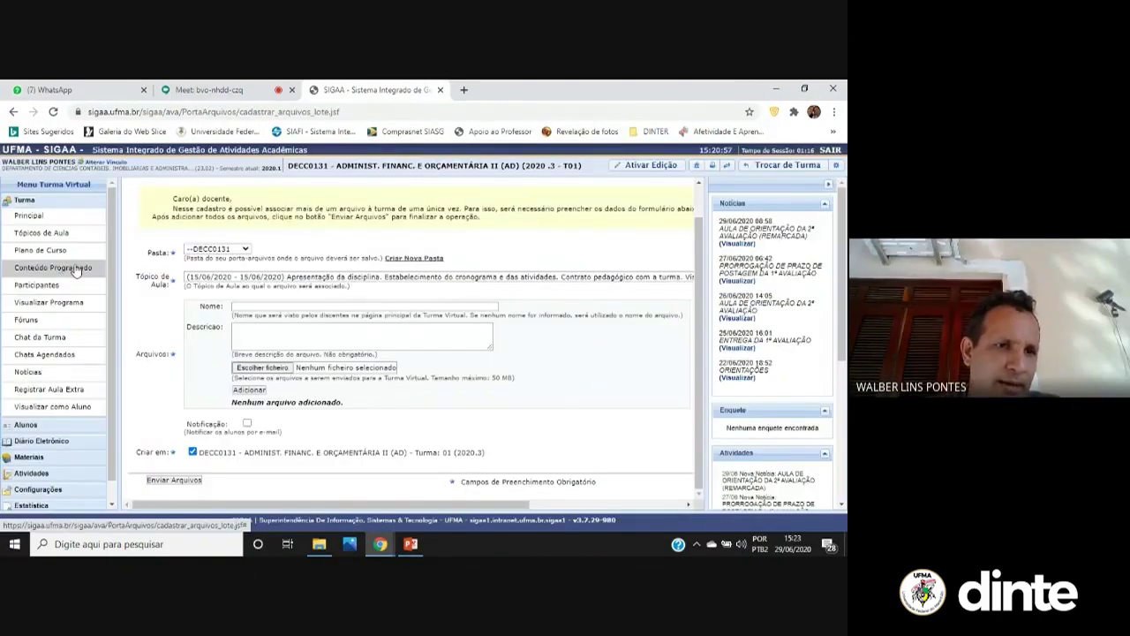
# Open Participantes and scroll through the one professor and 34 enrolled students
pyautogui.click(75, 268)
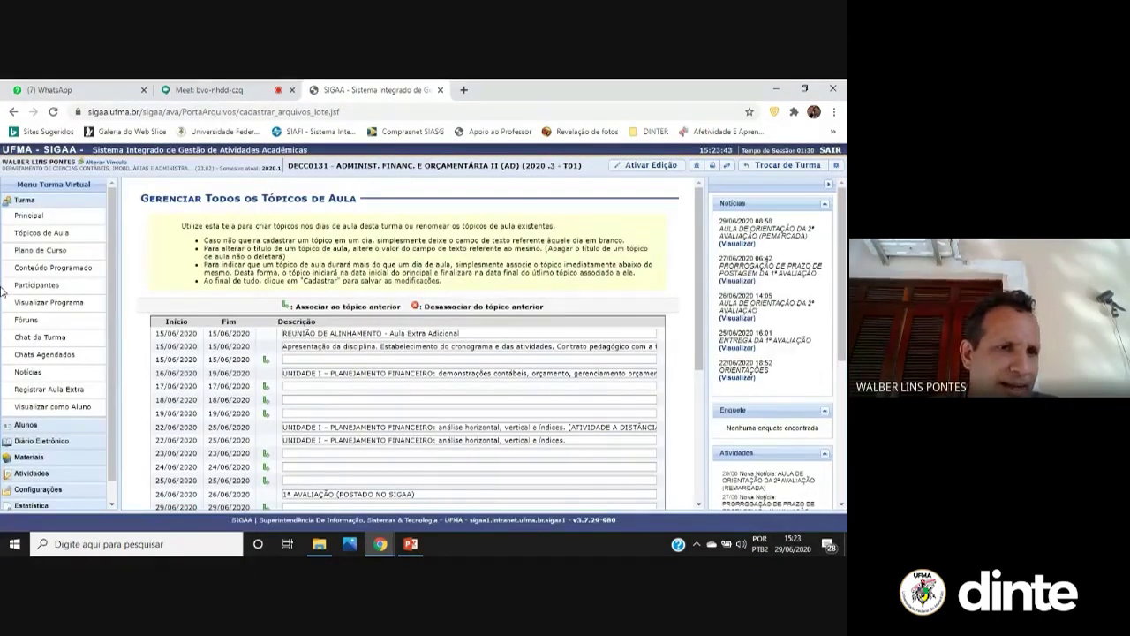
pyautogui.click(79, 257)
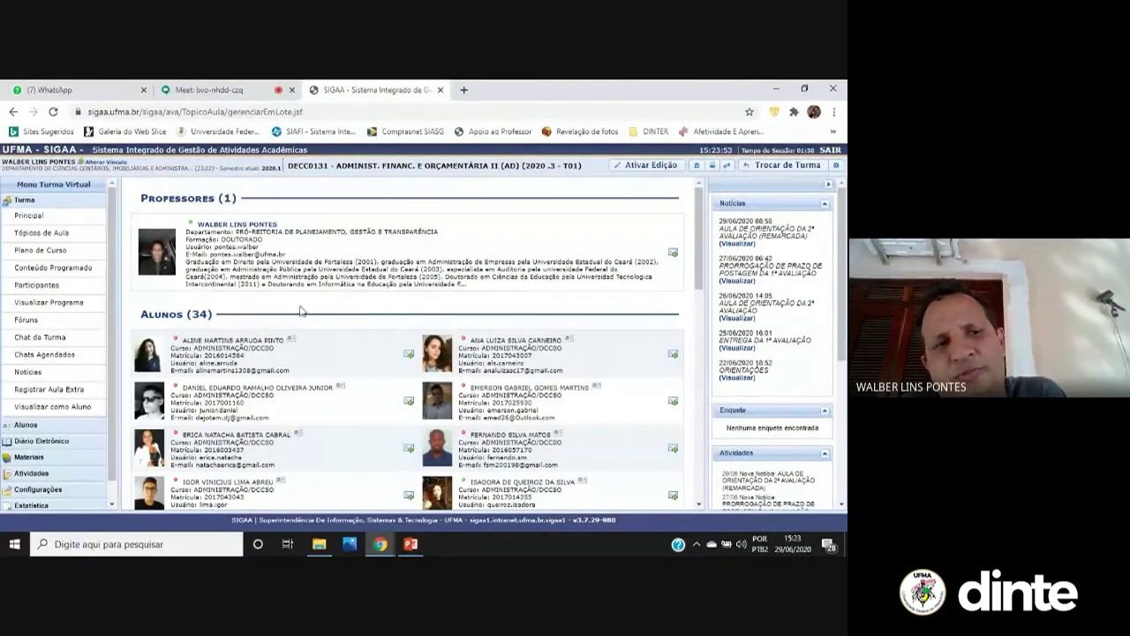
pyautogui.scroll(-3, 254, 305)
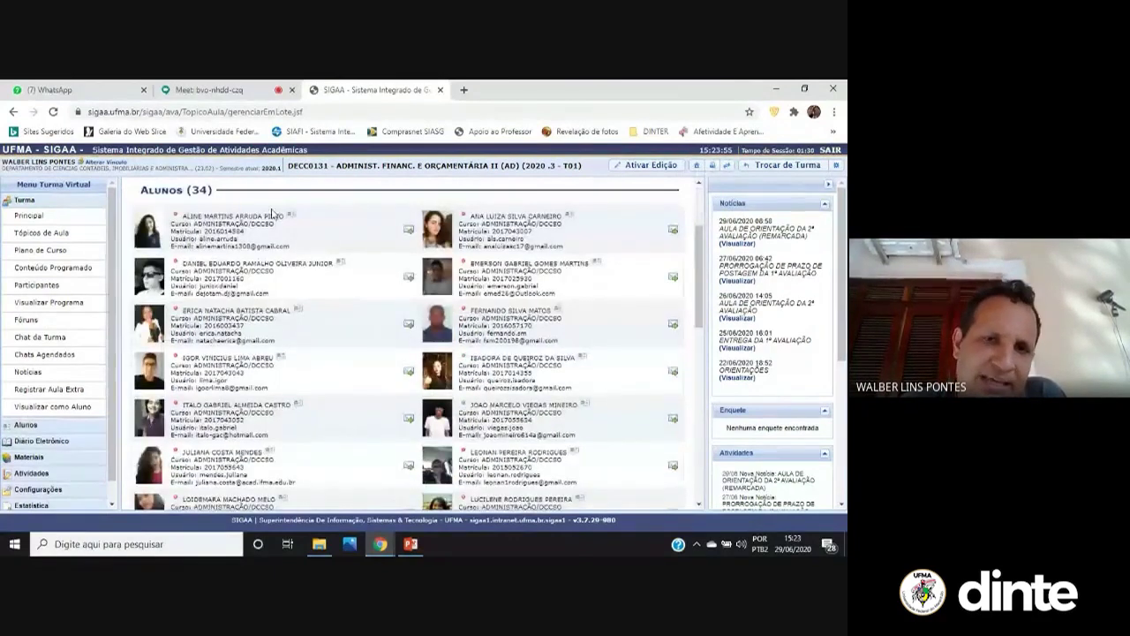
pyautogui.scroll(-6, 368, 291)
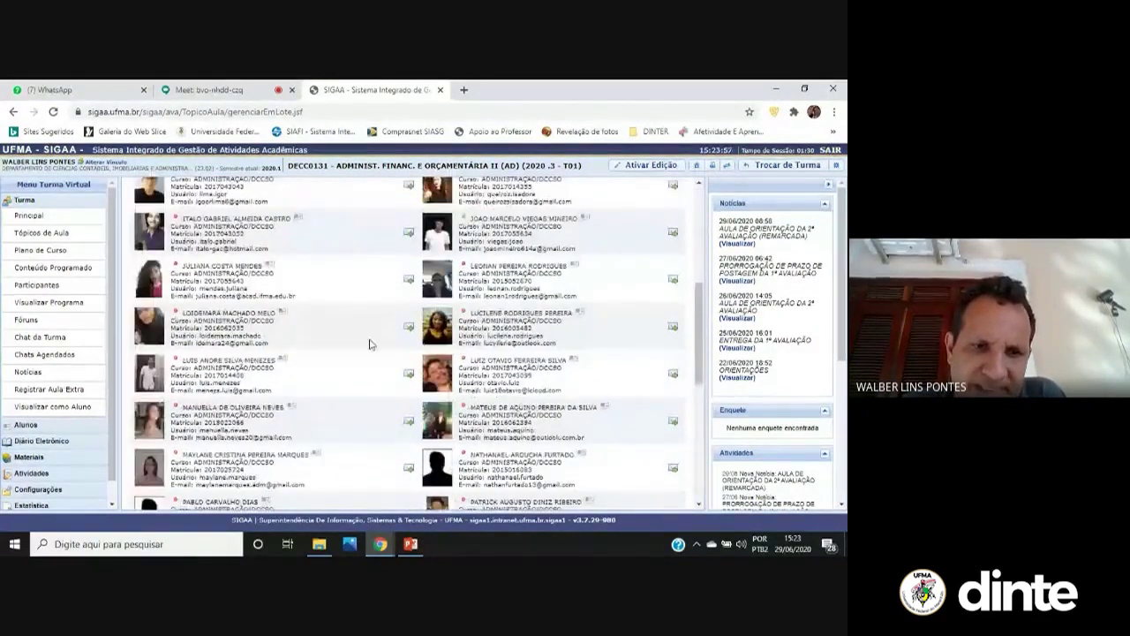
pyautogui.scroll(-3, 371, 345)
pyautogui.scroll(-5, 371, 344)
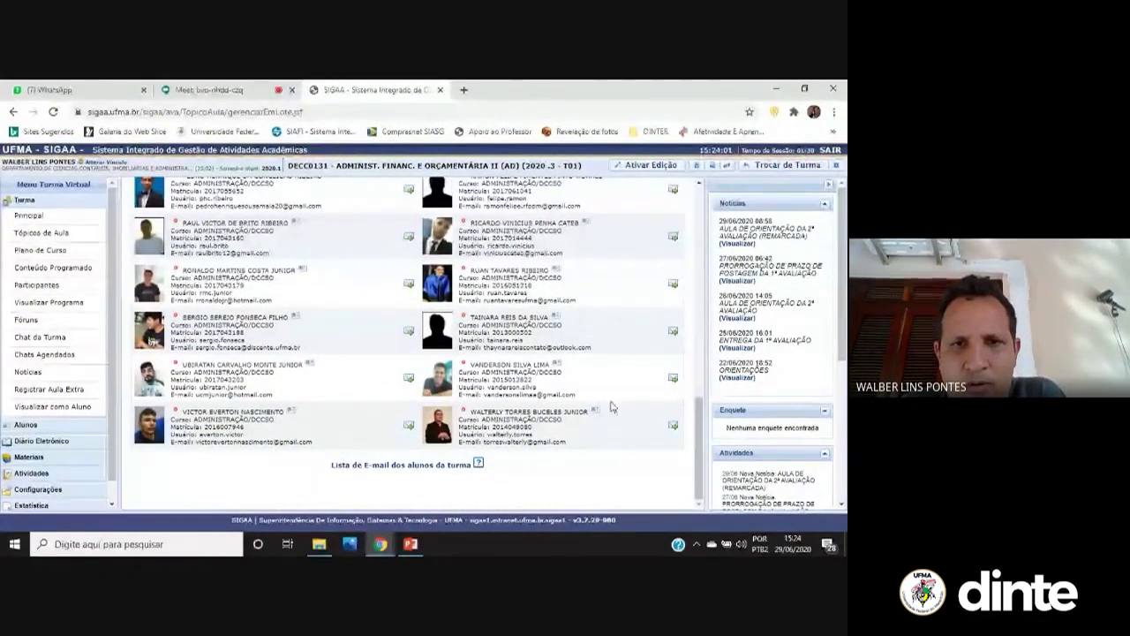
pyautogui.scroll(5, 573, 429)
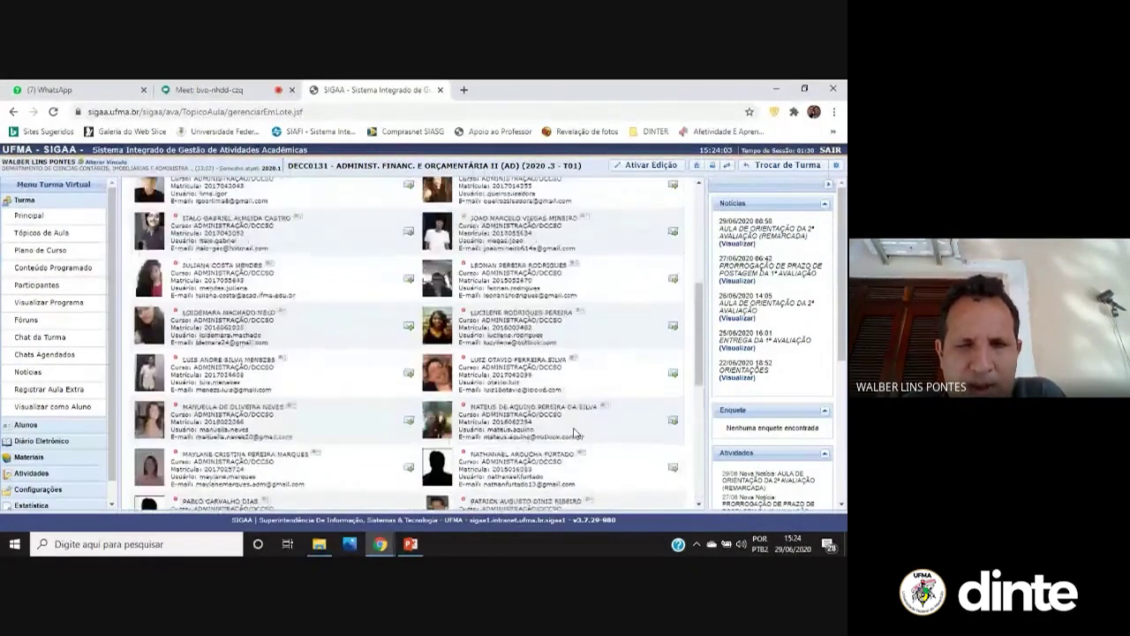
pyautogui.scroll(4, 574, 431)
pyautogui.scroll(1, 128, 304)
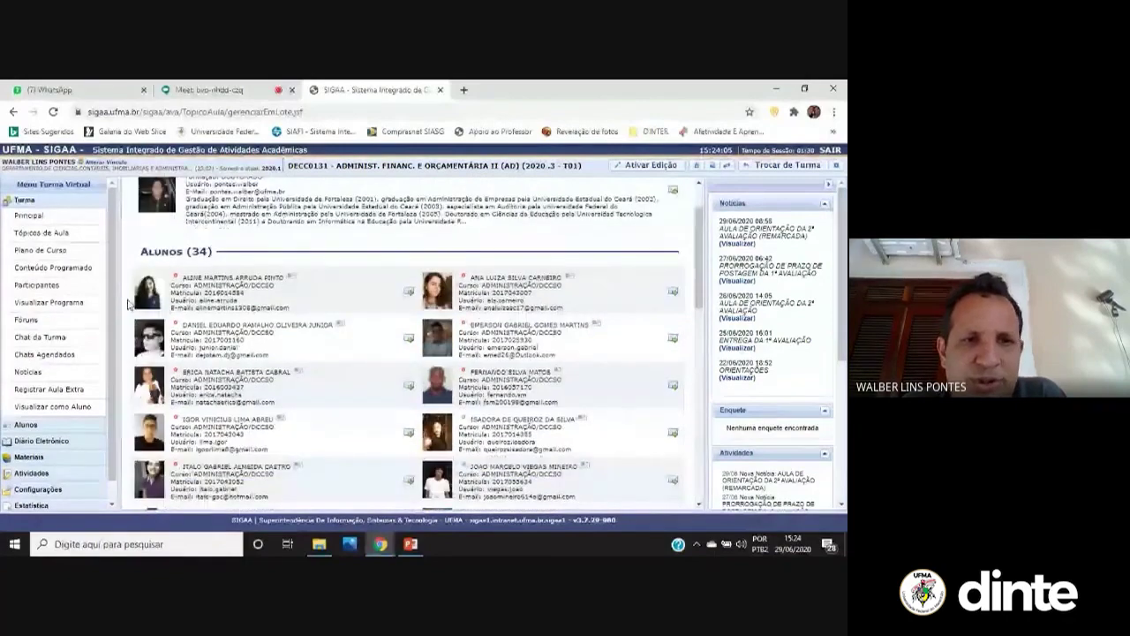
pyautogui.scroll(-4, 336, 351)
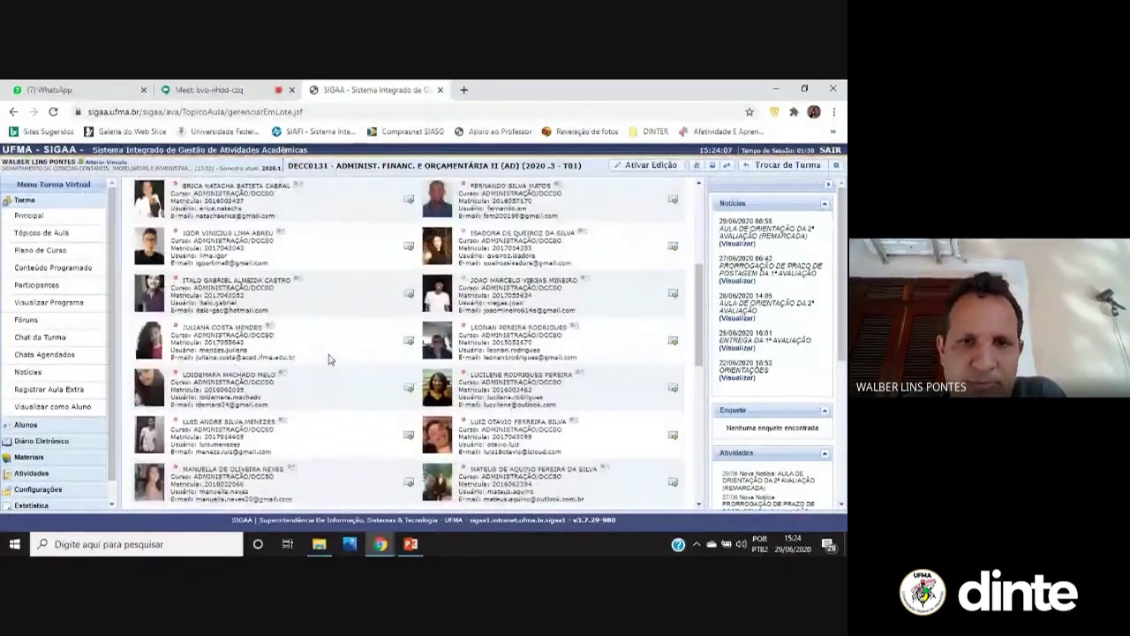
pyautogui.scroll(-3, 327, 366)
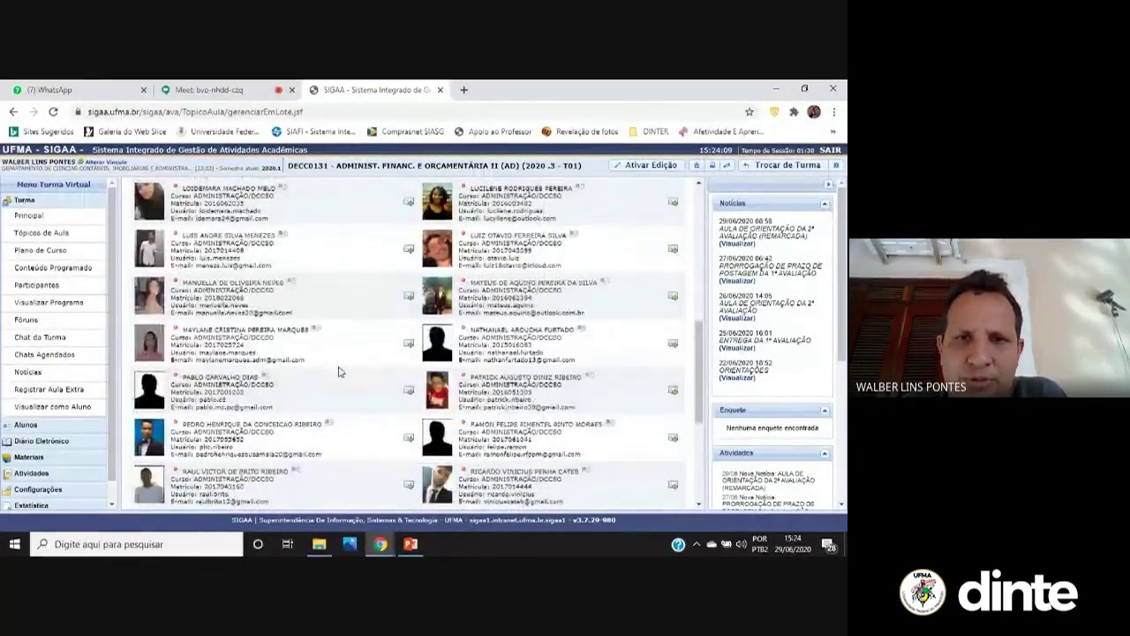
pyautogui.scroll(1, 340, 371)
pyautogui.scroll(4, 338, 370)
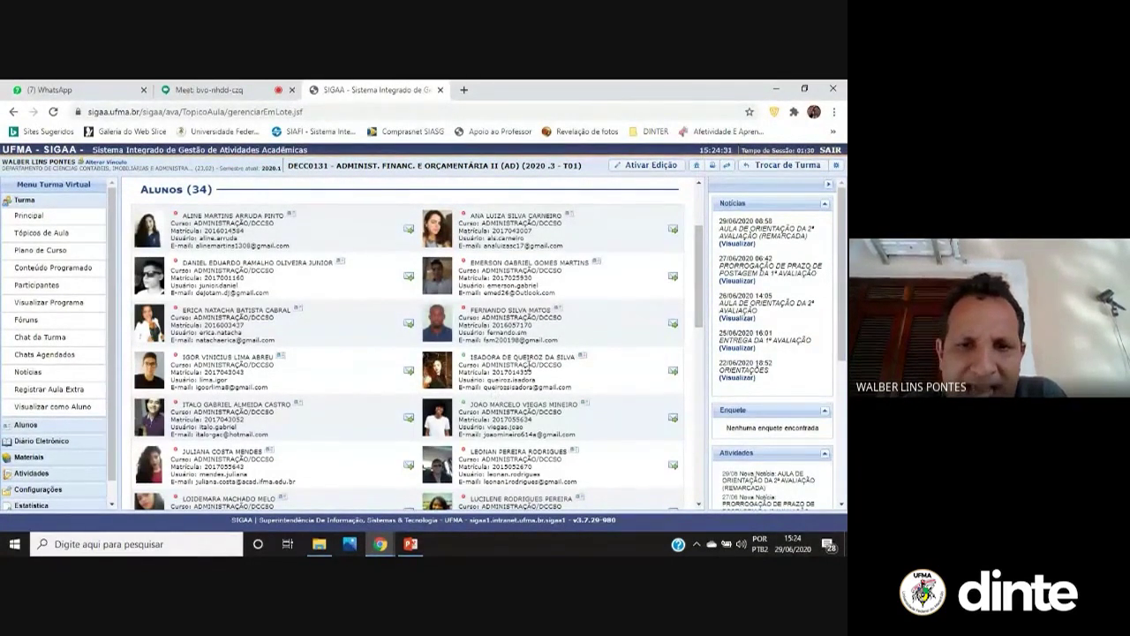
pyautogui.scroll(-2, 521, 371)
pyautogui.scroll(-5, 521, 371)
pyautogui.scroll(8, 523, 398)
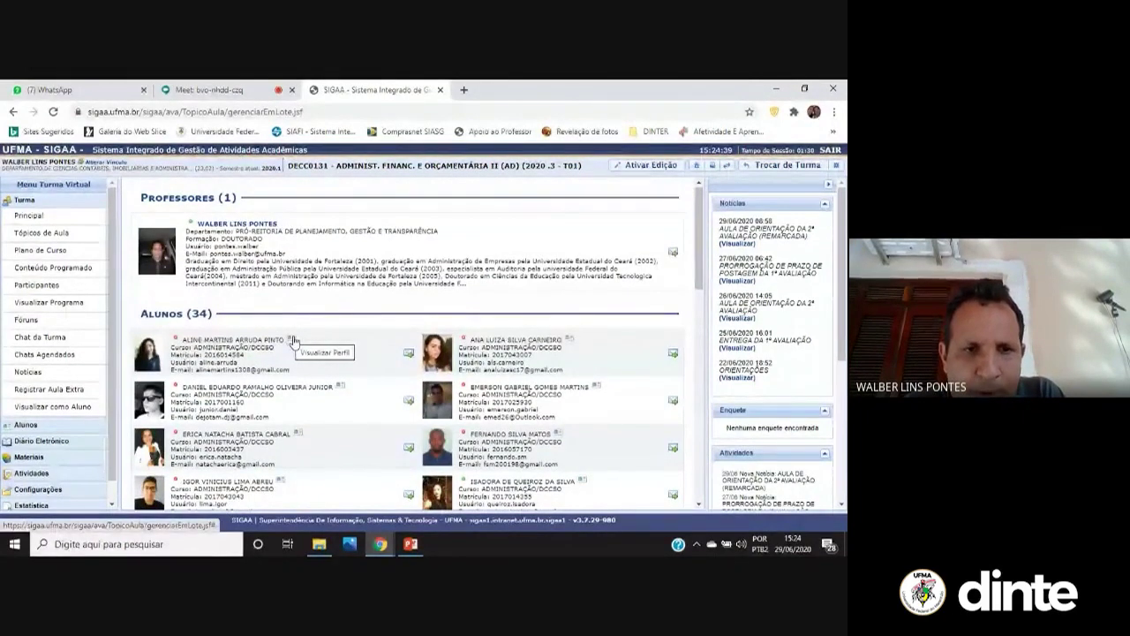
pyautogui.click(293, 340)
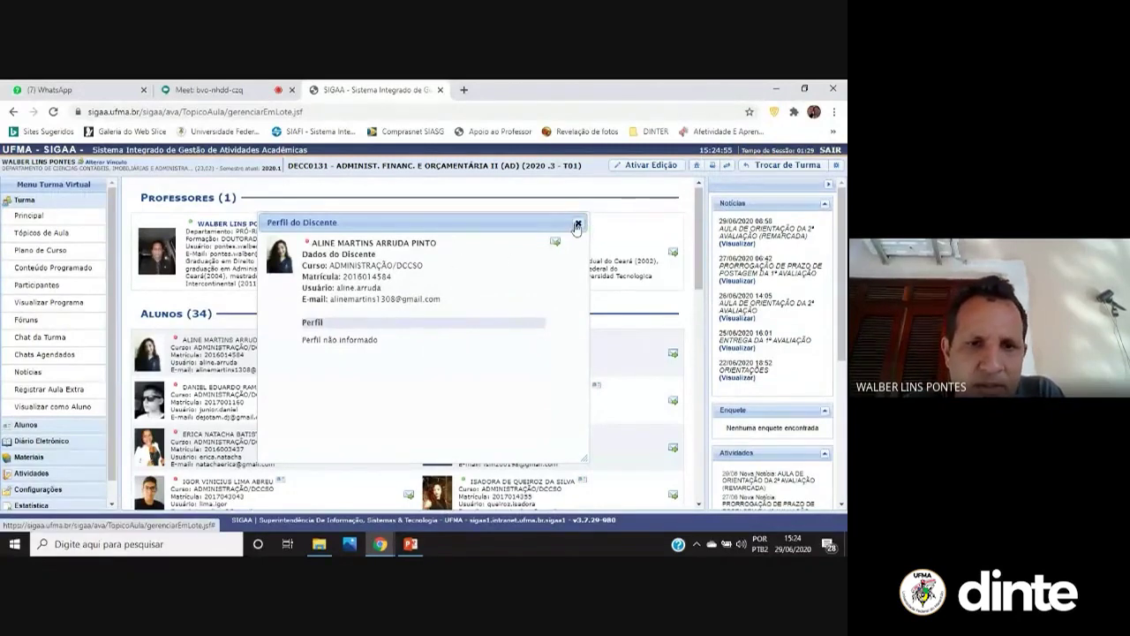
pyautogui.click(577, 225)
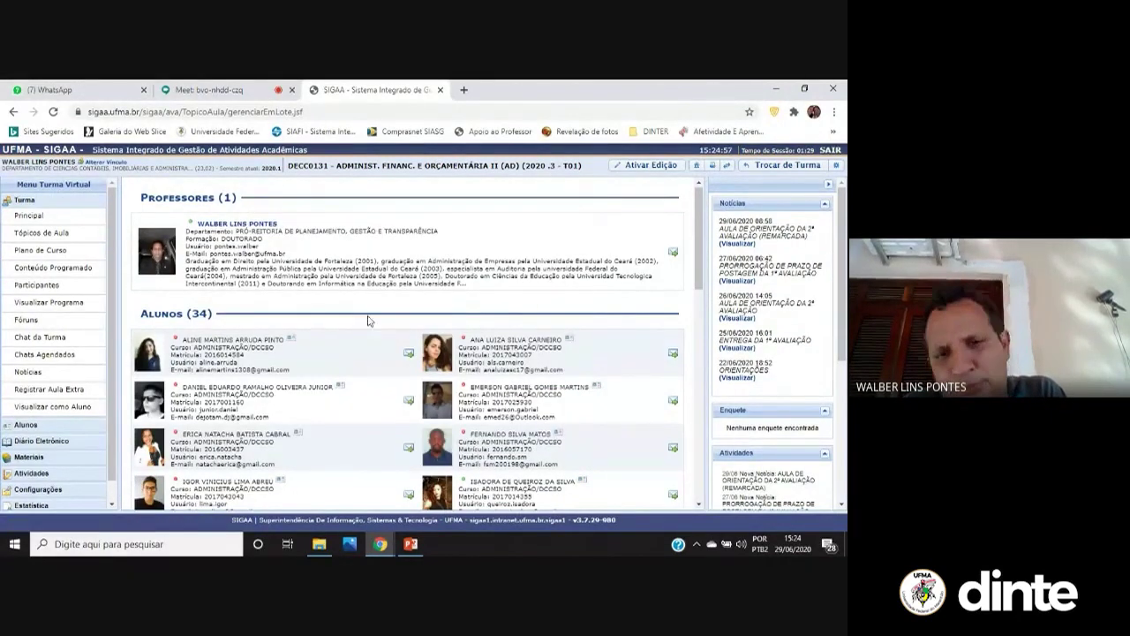
pyautogui.click(409, 354)
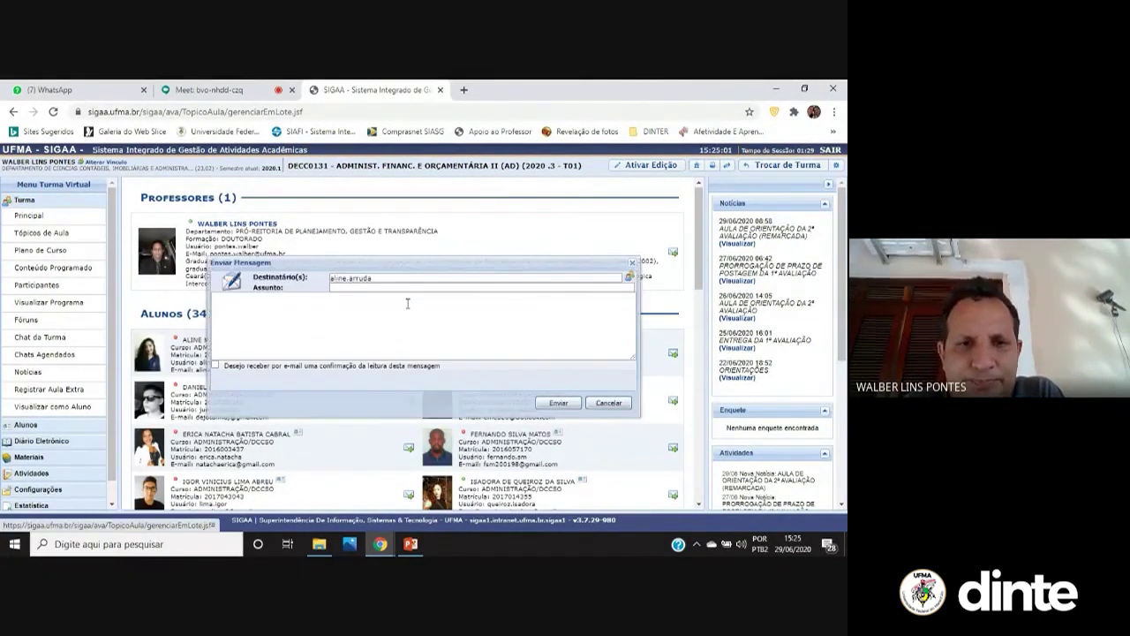
pyautogui.click(418, 288)
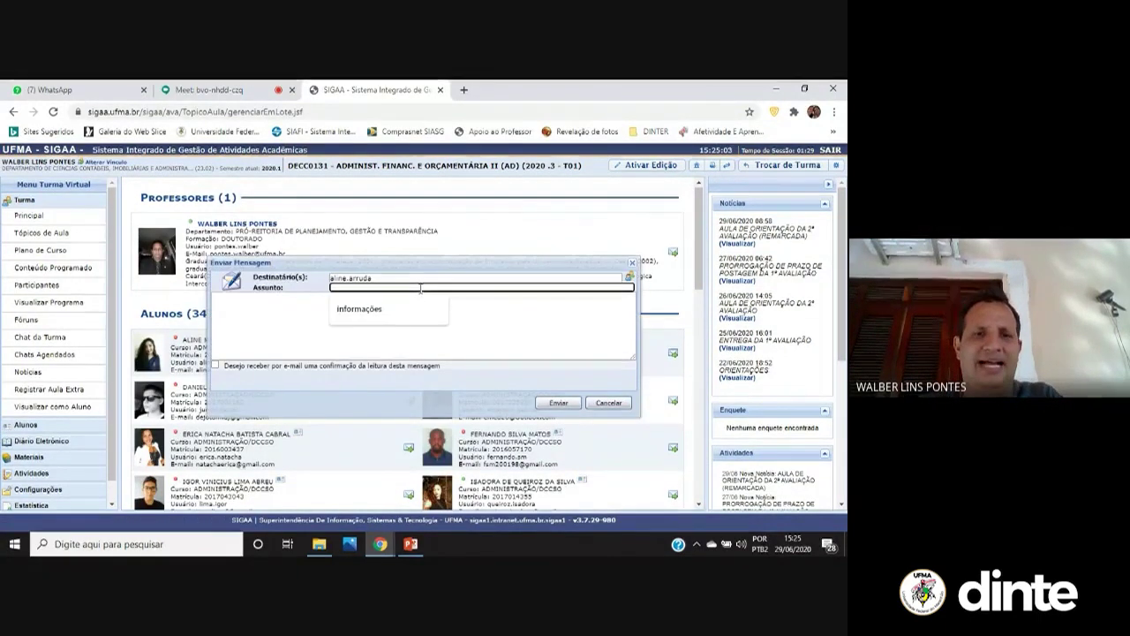
pyautogui.click(393, 316)
pyautogui.click(395, 312)
pyautogui.write('asifjofu')
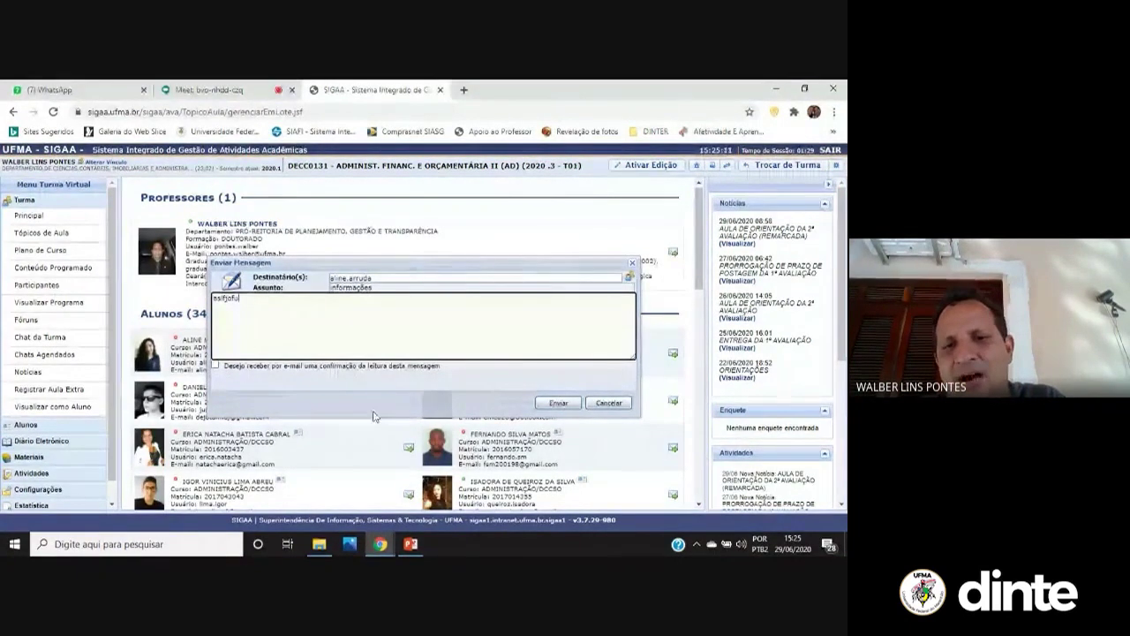
pyautogui.click(609, 402)
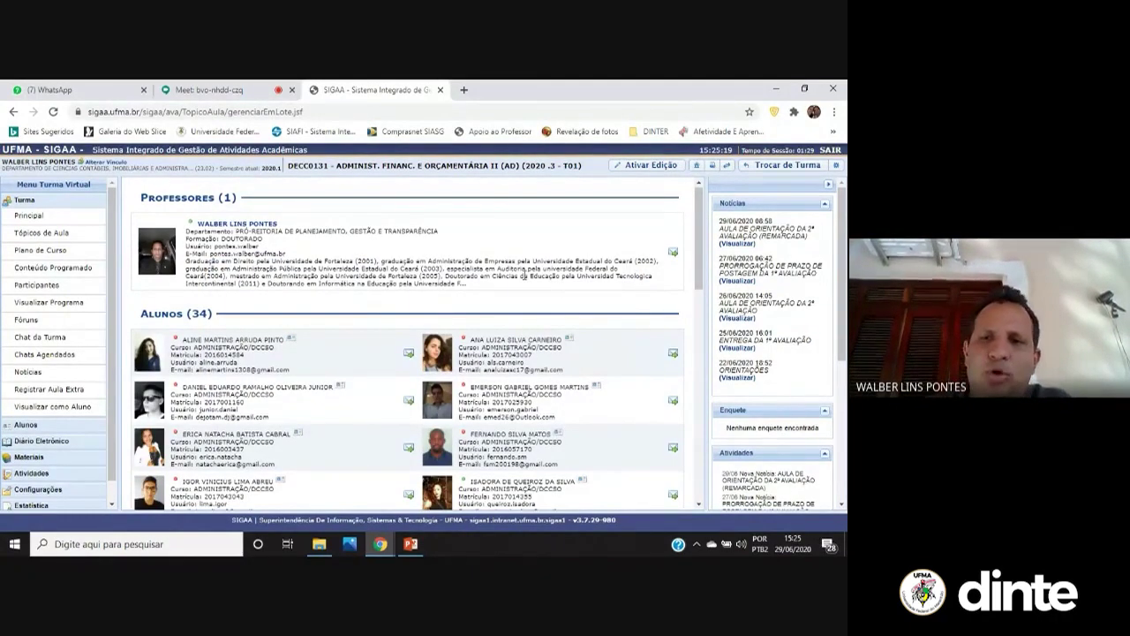
# Show the e-mail list of all the class's students at the bottom of Participantes
pyautogui.scroll(-3, 502, 413)
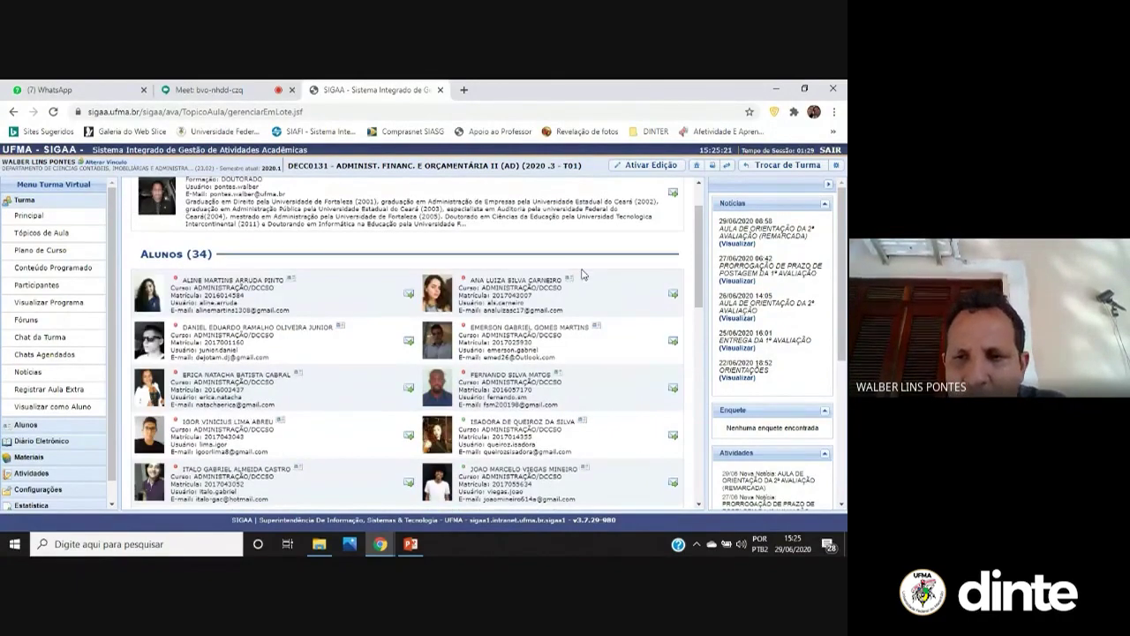
pyautogui.scroll(-8, 501, 413)
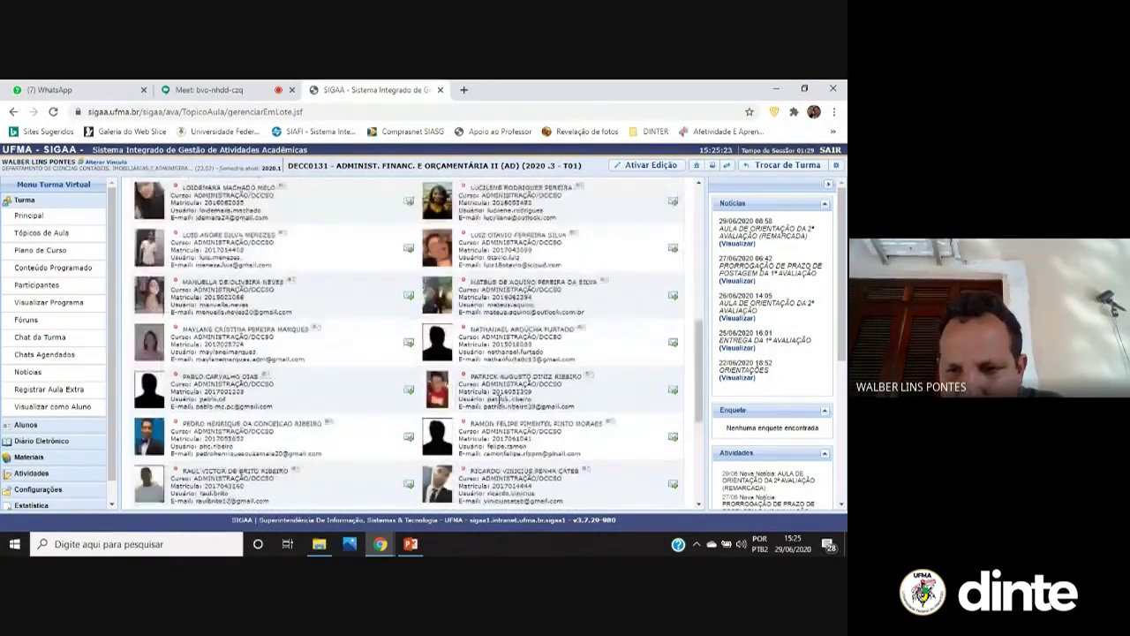
pyautogui.scroll(-1, 476, 452)
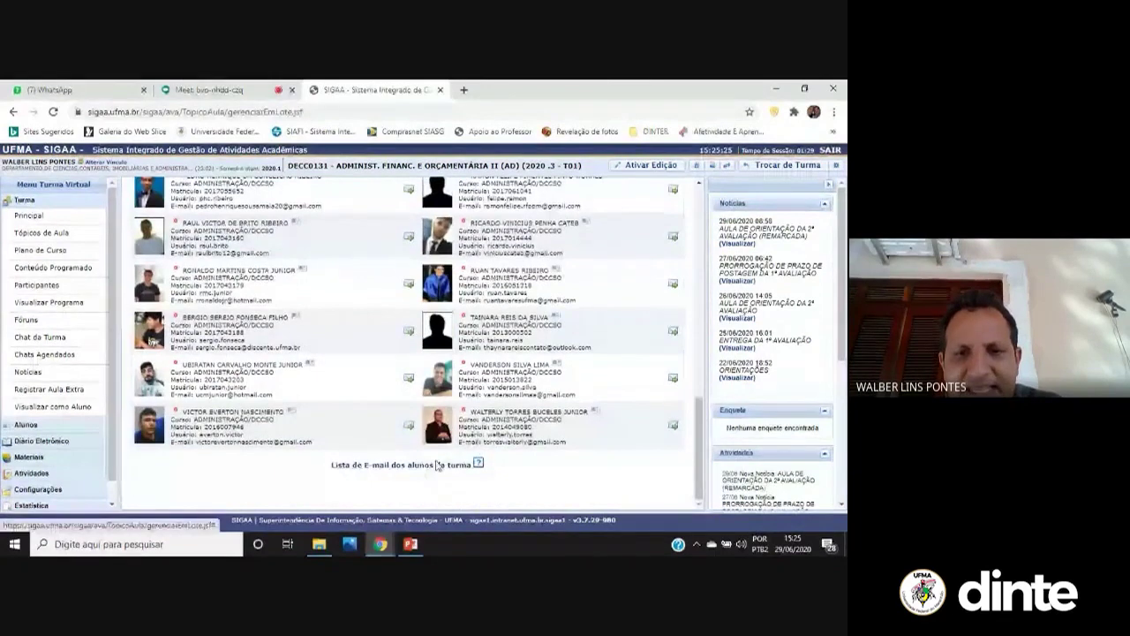
pyautogui.click(433, 467)
pyautogui.scroll(-1, 340, 349)
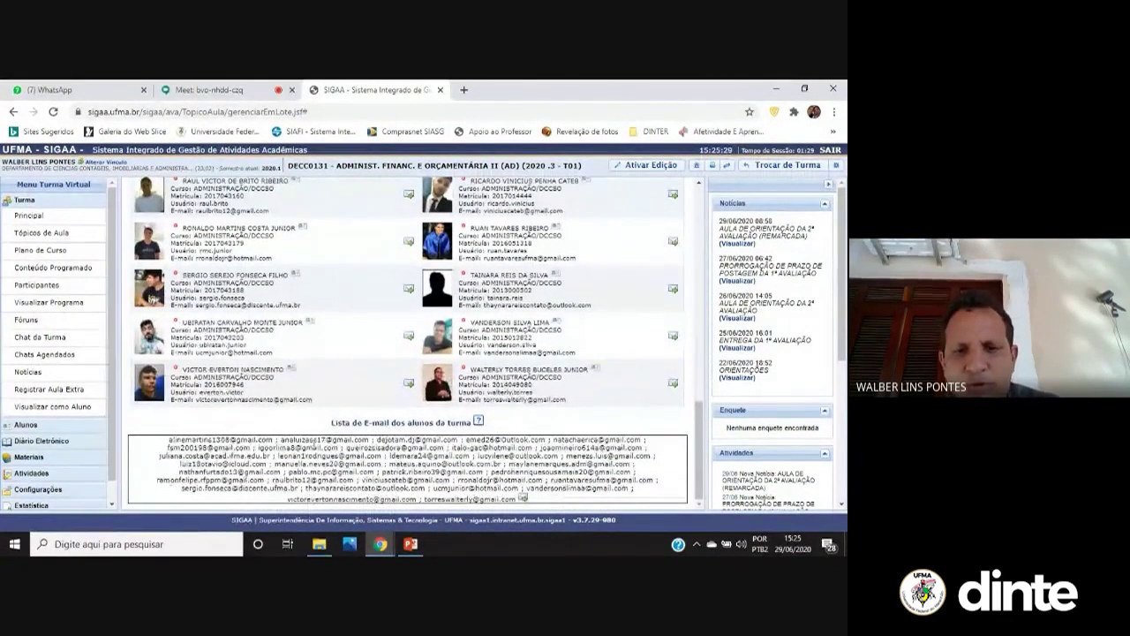
# Draft a class-wide message with subject 'informações', then cancel it unsent
pyautogui.click(522, 499)
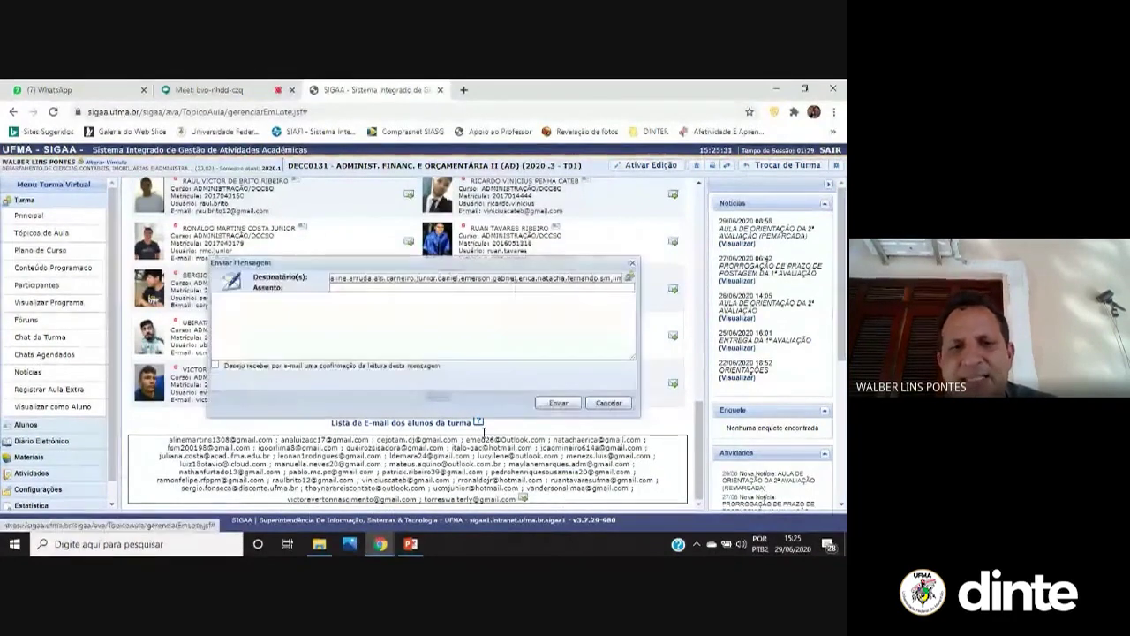
pyautogui.click(430, 288)
pyautogui.click(397, 312)
pyautogui.click(391, 298)
pyautogui.write('c~dfj')
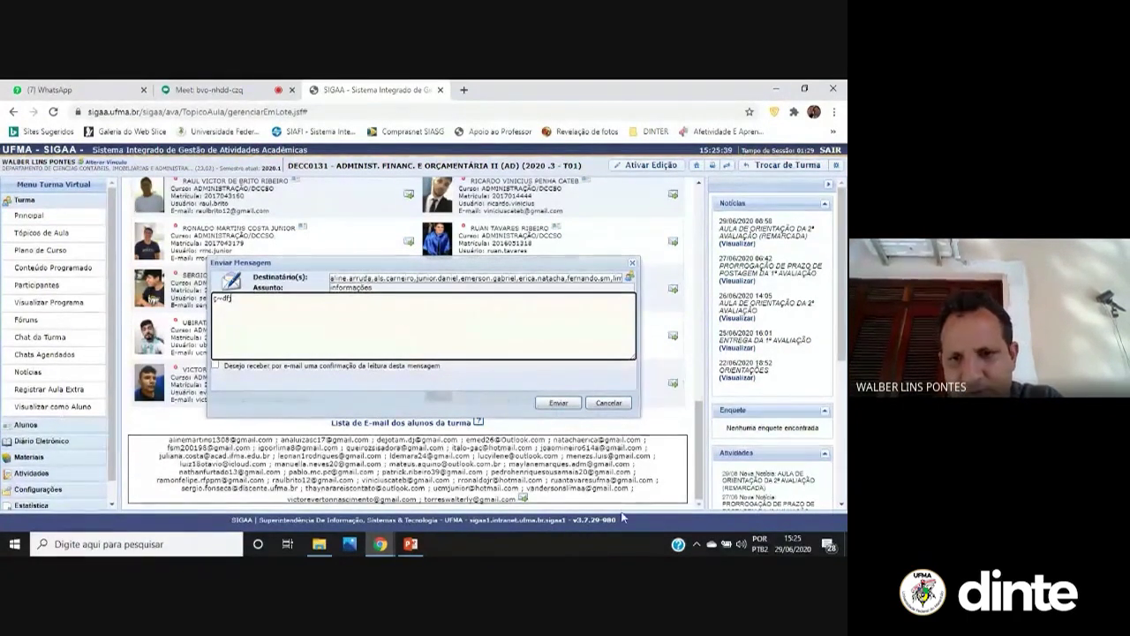
pyautogui.click(621, 403)
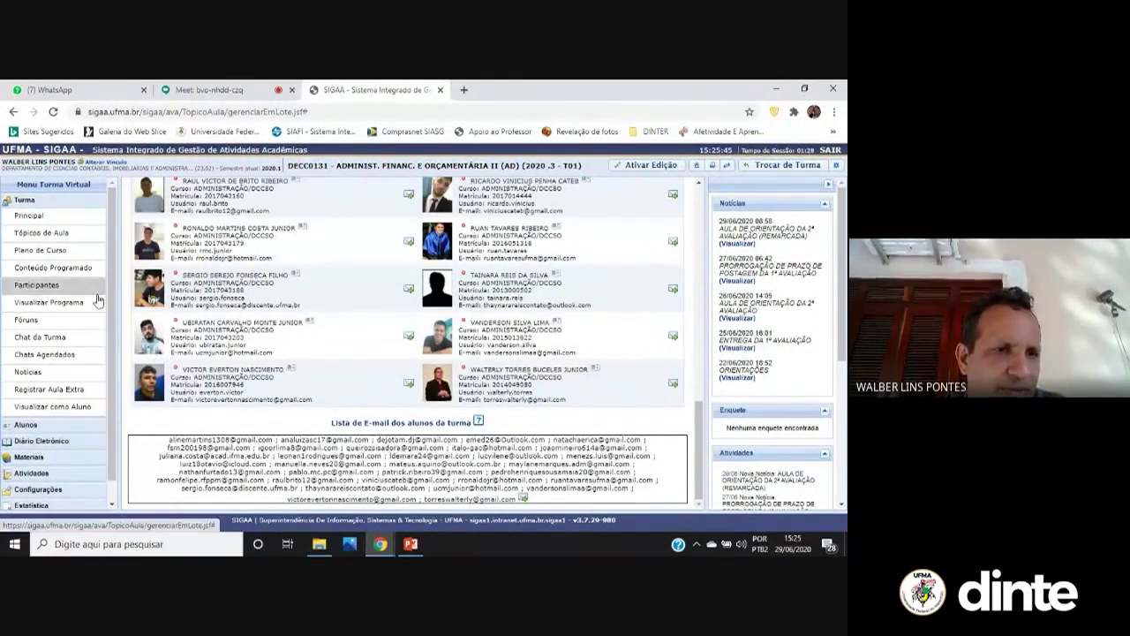
pyautogui.scroll(3, 393, 271)
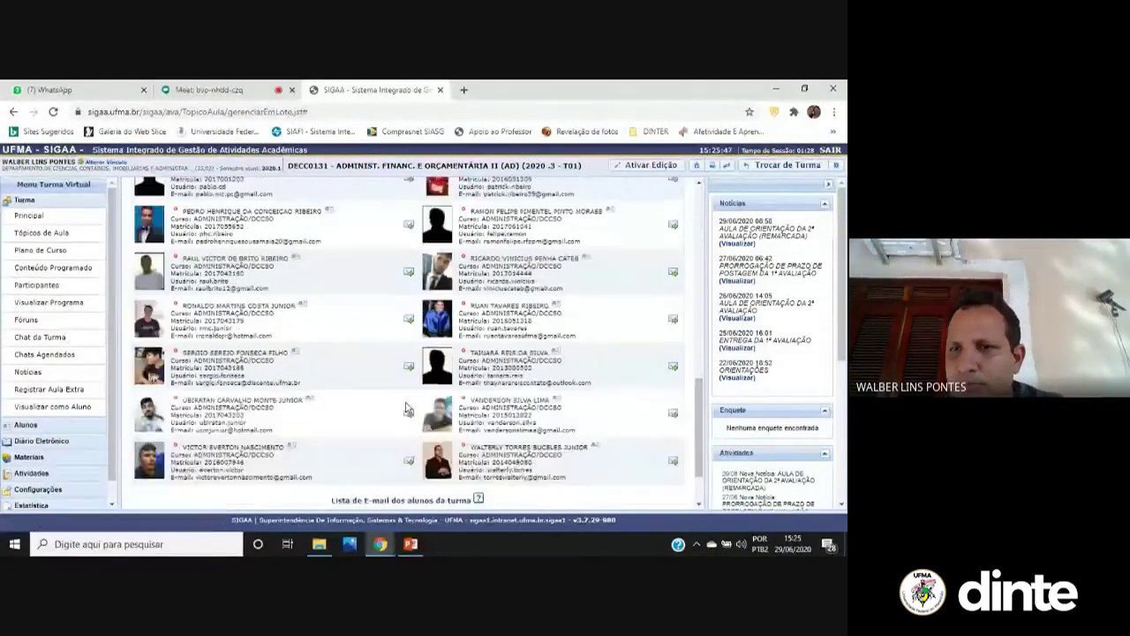
pyautogui.scroll(-3, 393, 271)
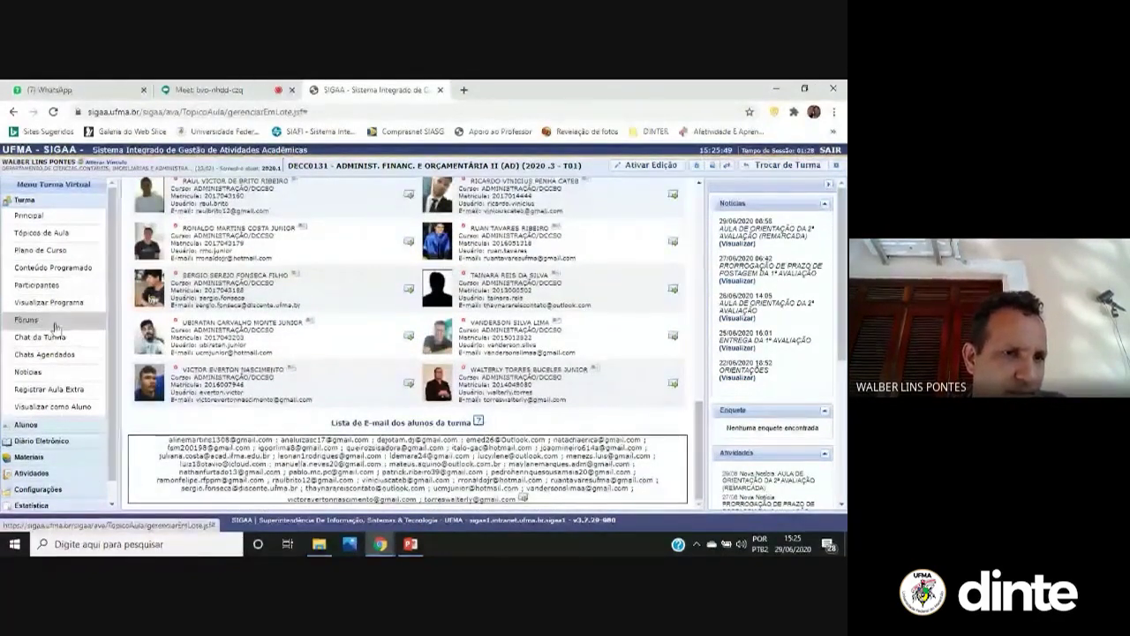
pyautogui.click(64, 305)
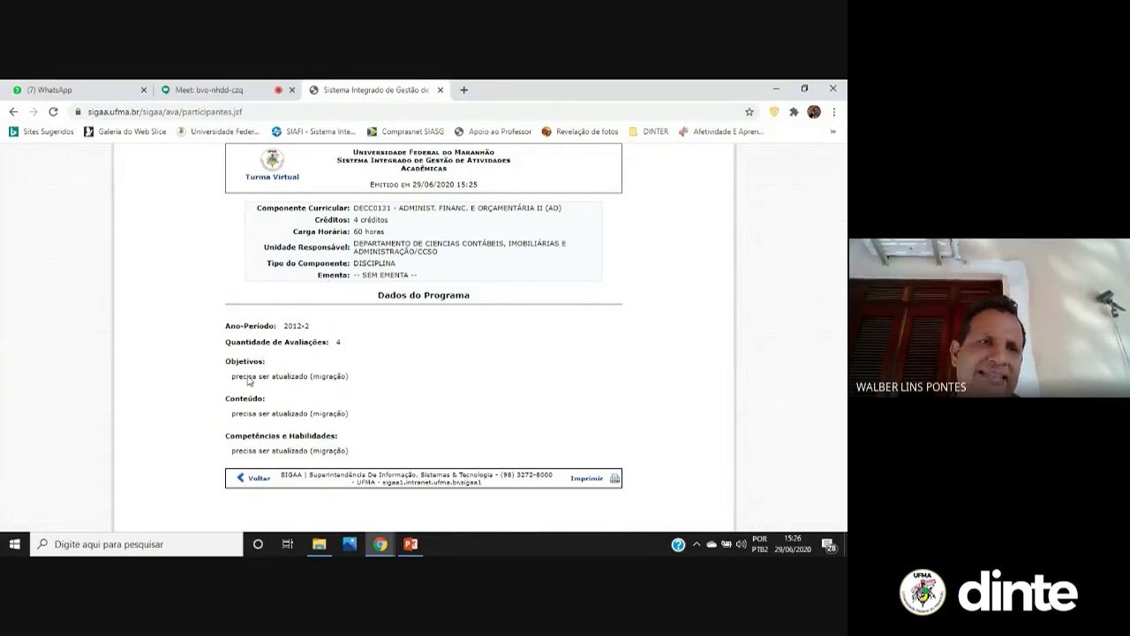
pyautogui.click(10, 113)
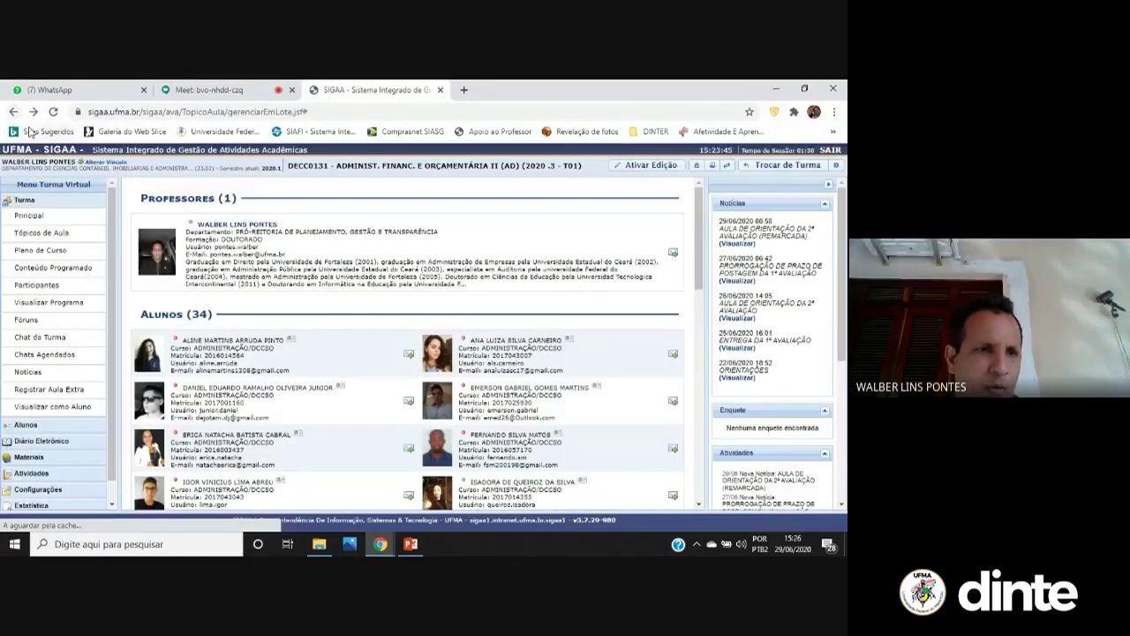
# Open the DECC0131 class forums list, showing the forum on doubts about the 1ª avaliação
pyautogui.click(26, 320)
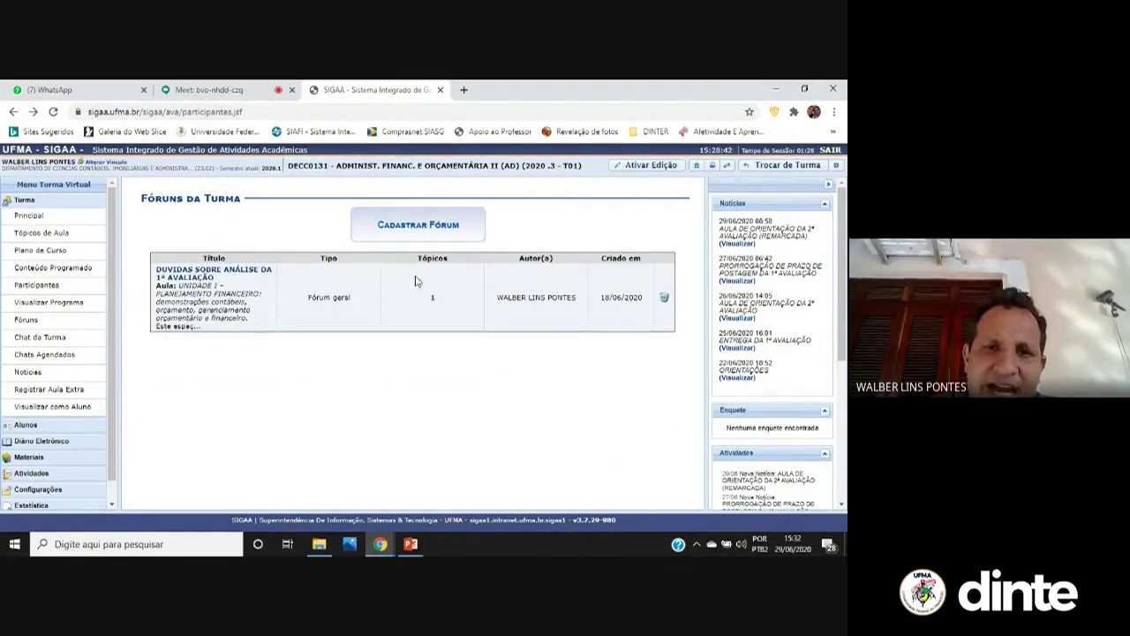
pyautogui.click(428, 226)
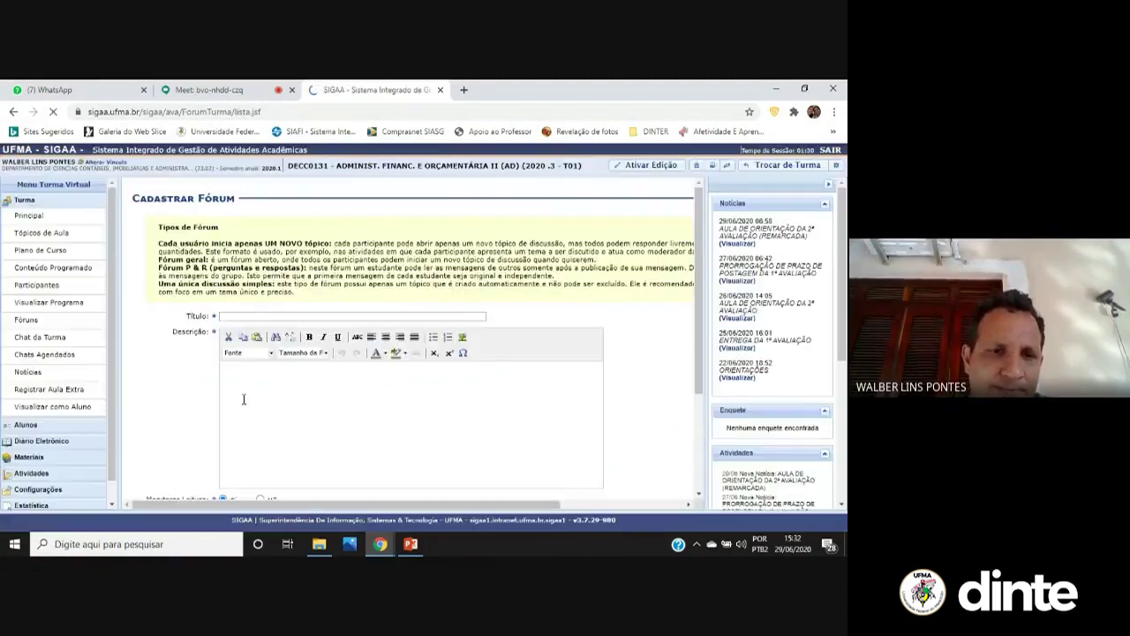
pyautogui.click(285, 317)
pyautogui.click(285, 340)
pyautogui.click(261, 385)
pyautogui.write('adfkadfasdfk')
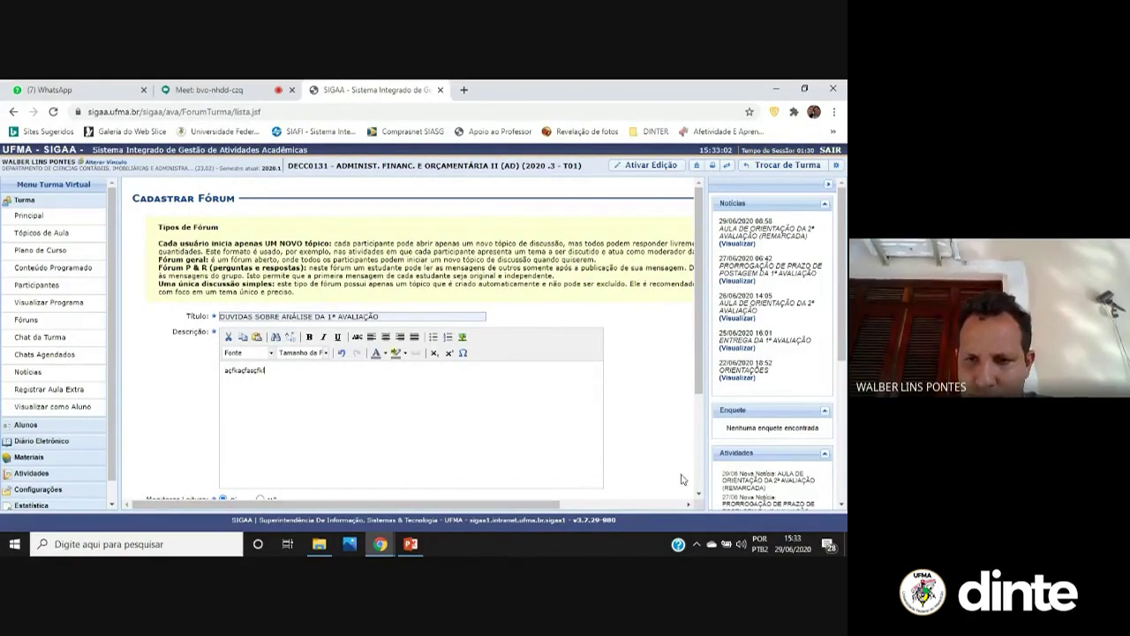
pyautogui.scroll(-2, 415, 424)
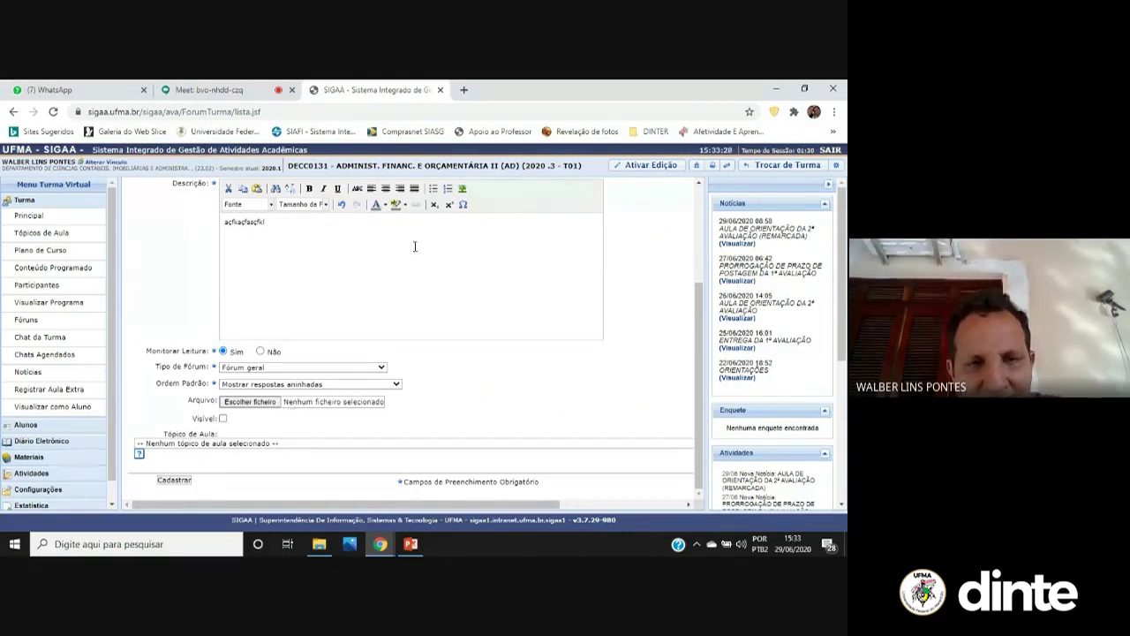
pyautogui.click(76, 321)
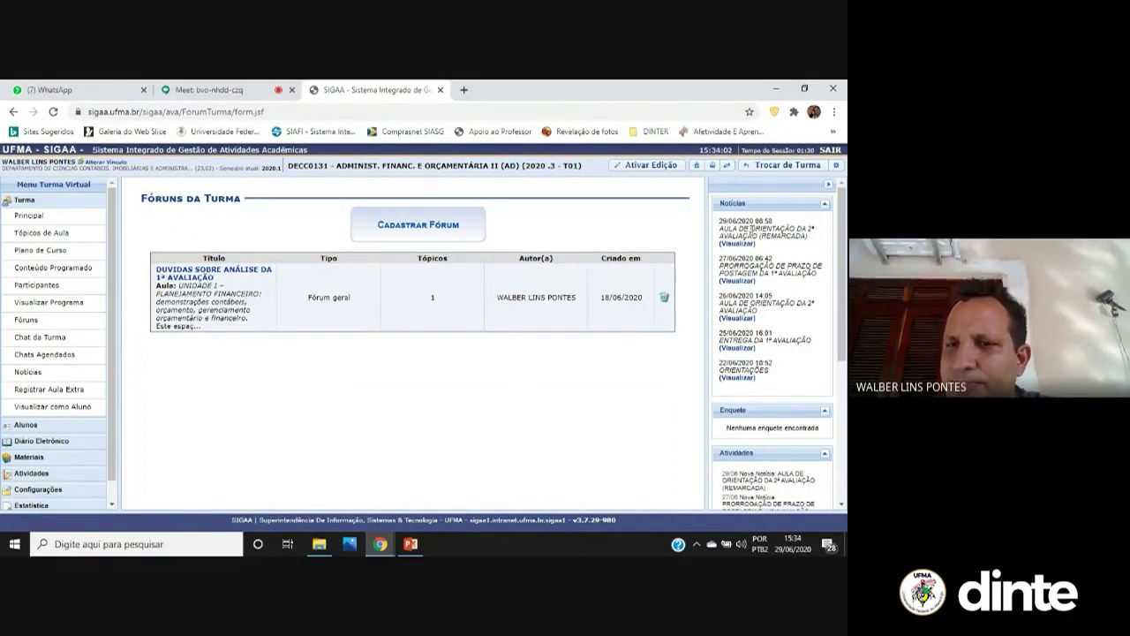
# View the 29/06/2020 news rescheduling the 2ª avaliação guidance class to 30 June, 11:00
pyautogui.click(744, 244)
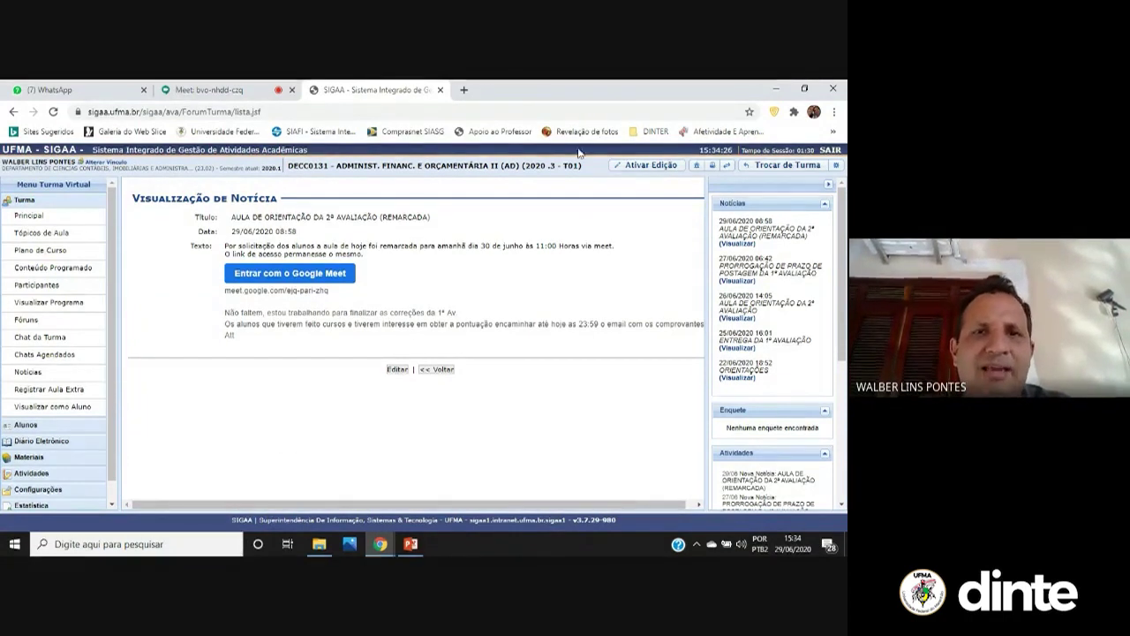
# In a new Chrome tab, switch to the second Google account and open Gmail
pyautogui.click(464, 90)
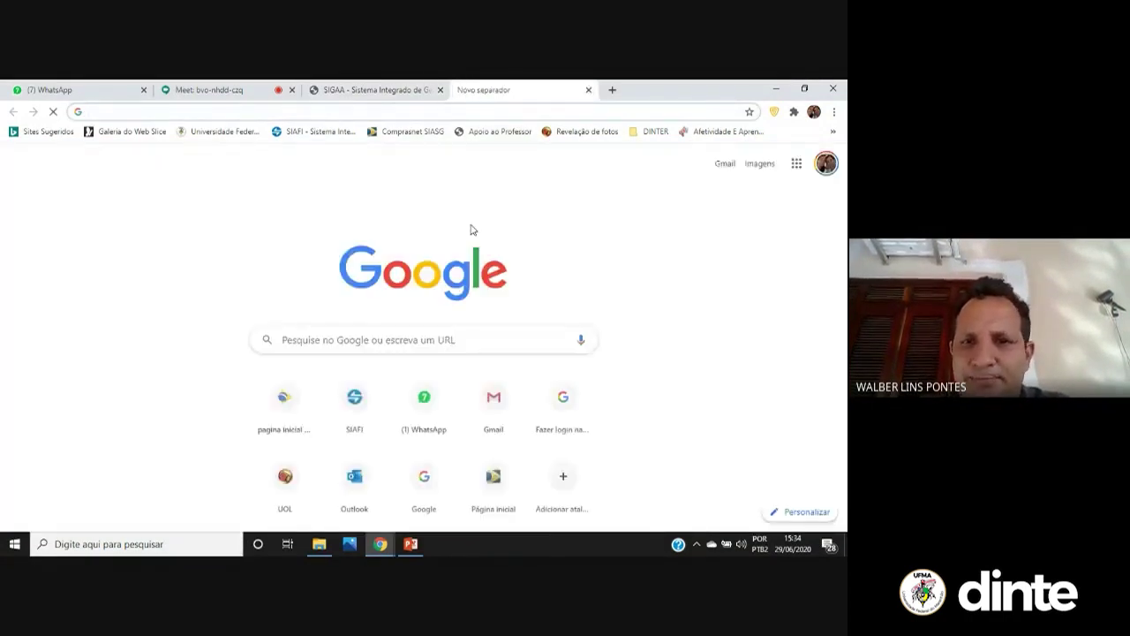
pyautogui.click(797, 164)
pyautogui.click(825, 165)
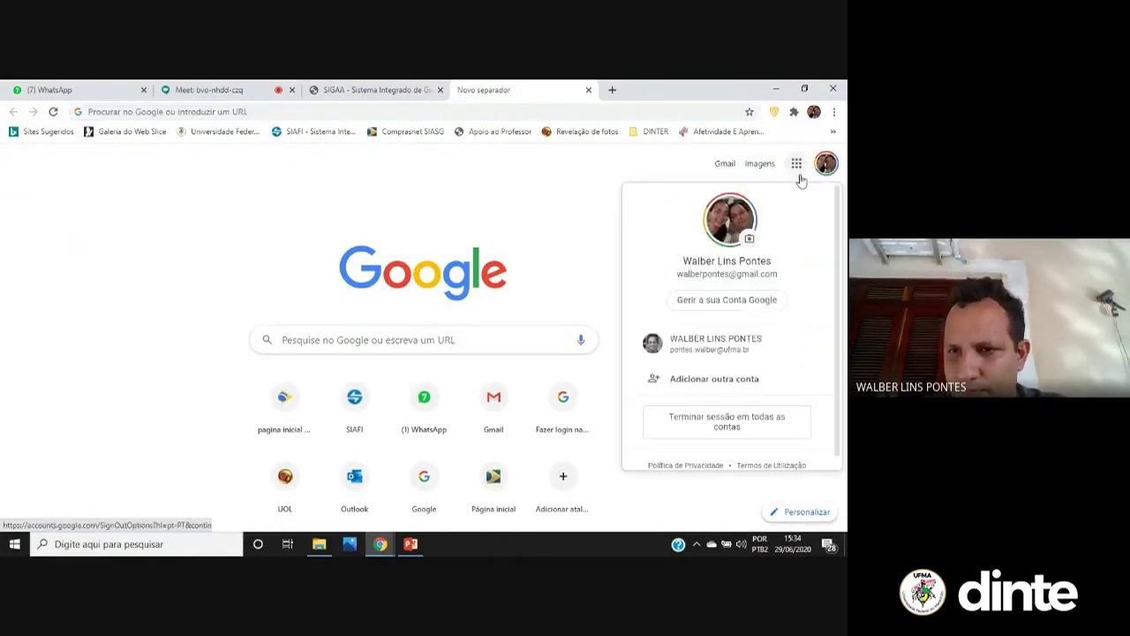
pyautogui.click(799, 343)
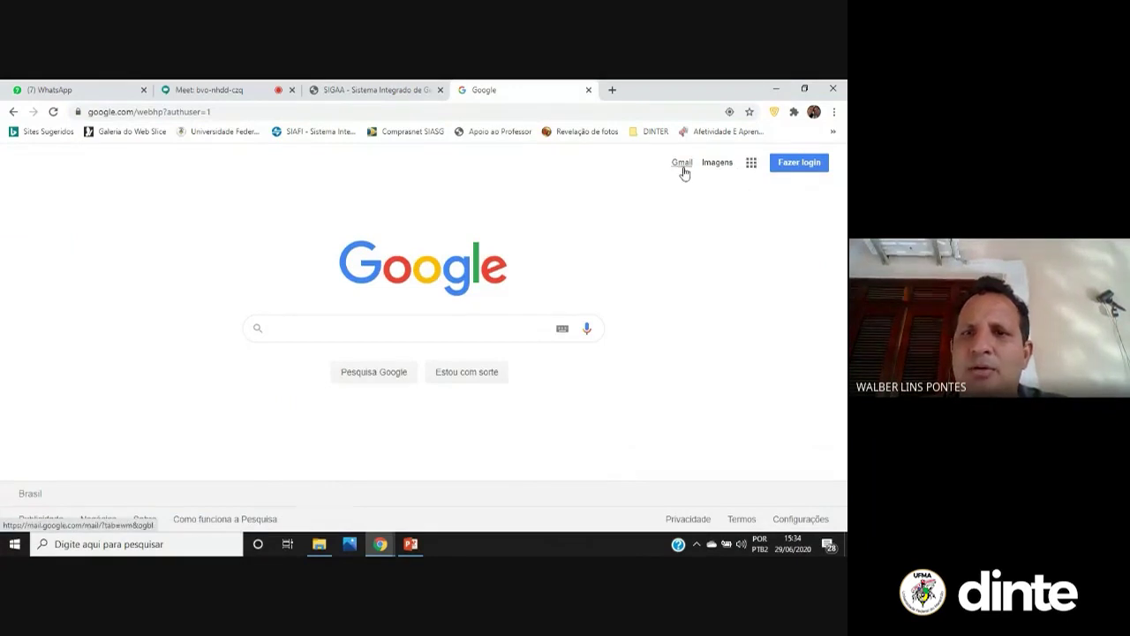
pyautogui.click(13, 112)
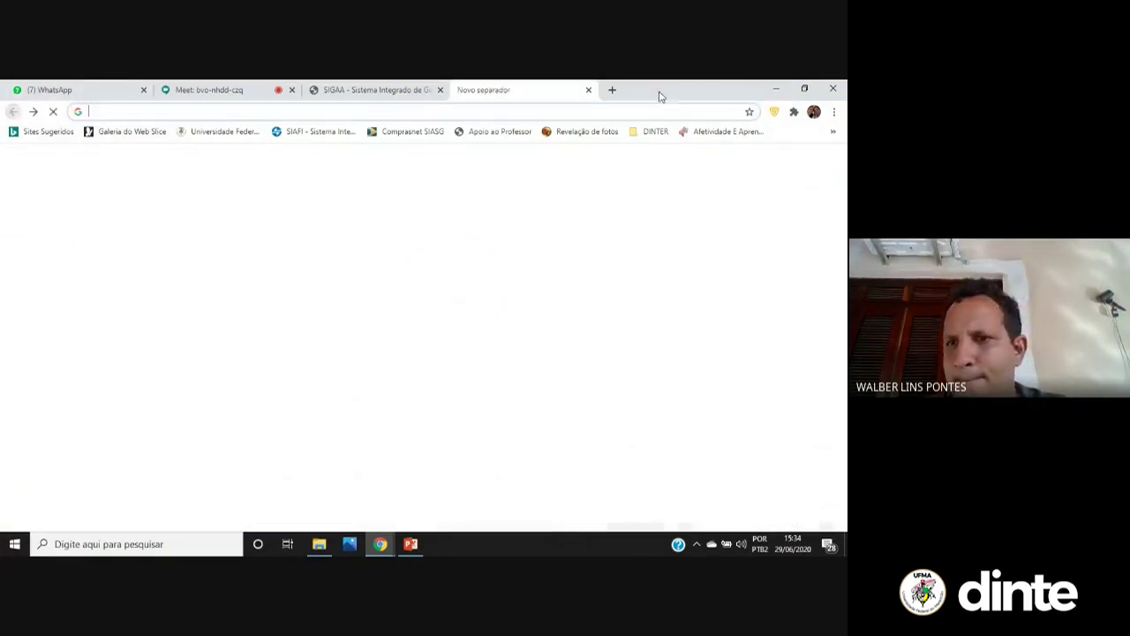
pyautogui.click(823, 164)
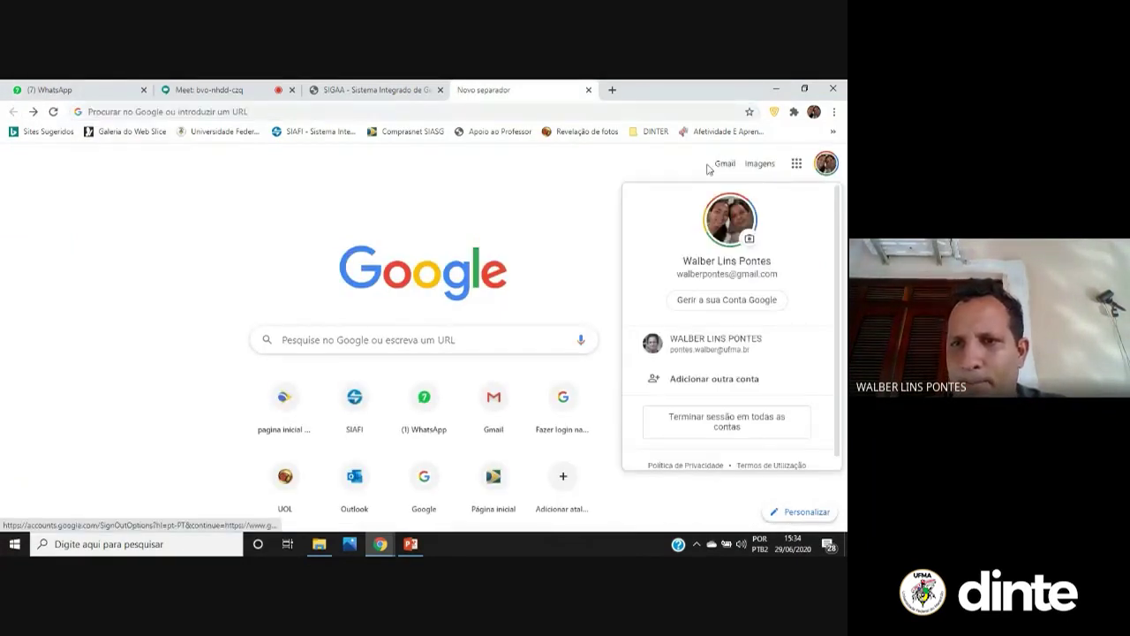
pyautogui.click(724, 164)
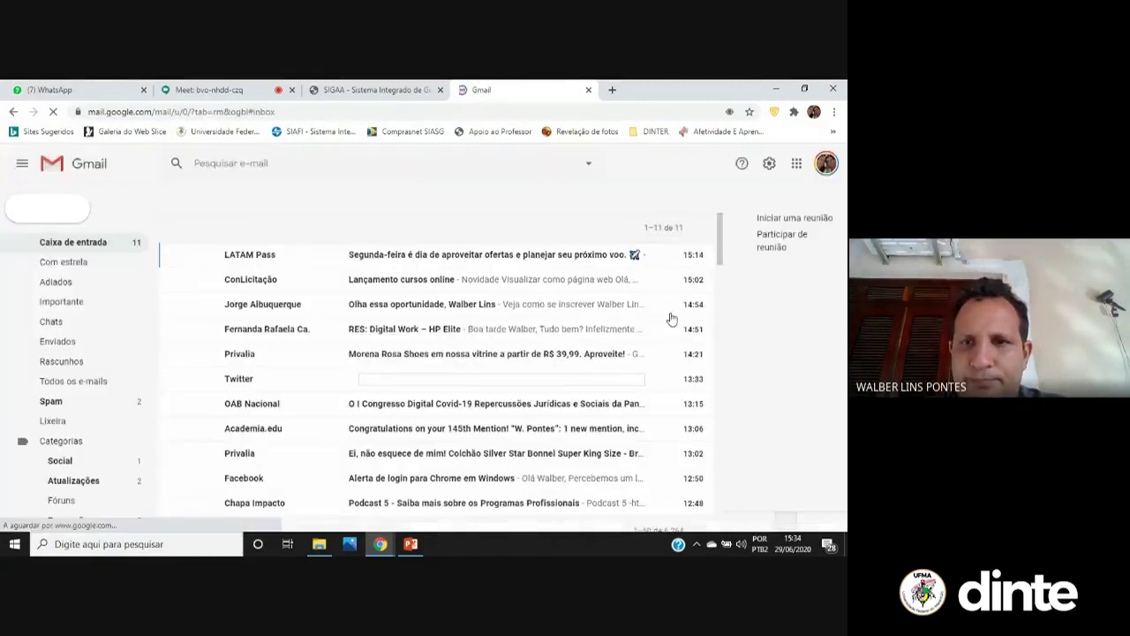
# Switch Gmail to the university account's inbox and show the Google apps list
pyautogui.click(827, 173)
pyautogui.click(738, 349)
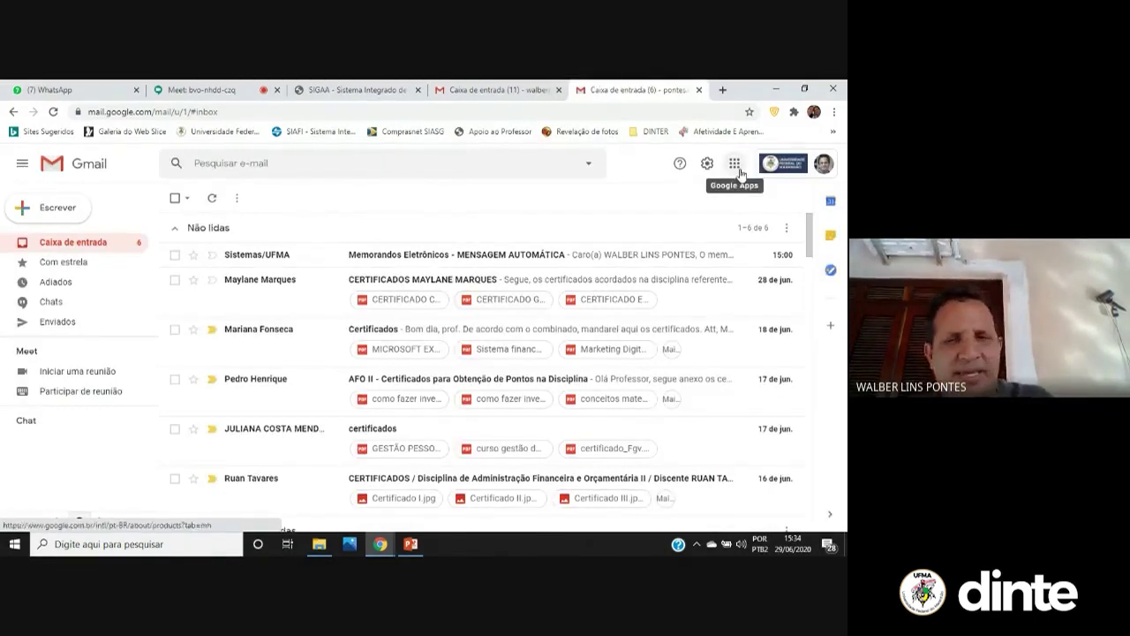
pyautogui.click(740, 172)
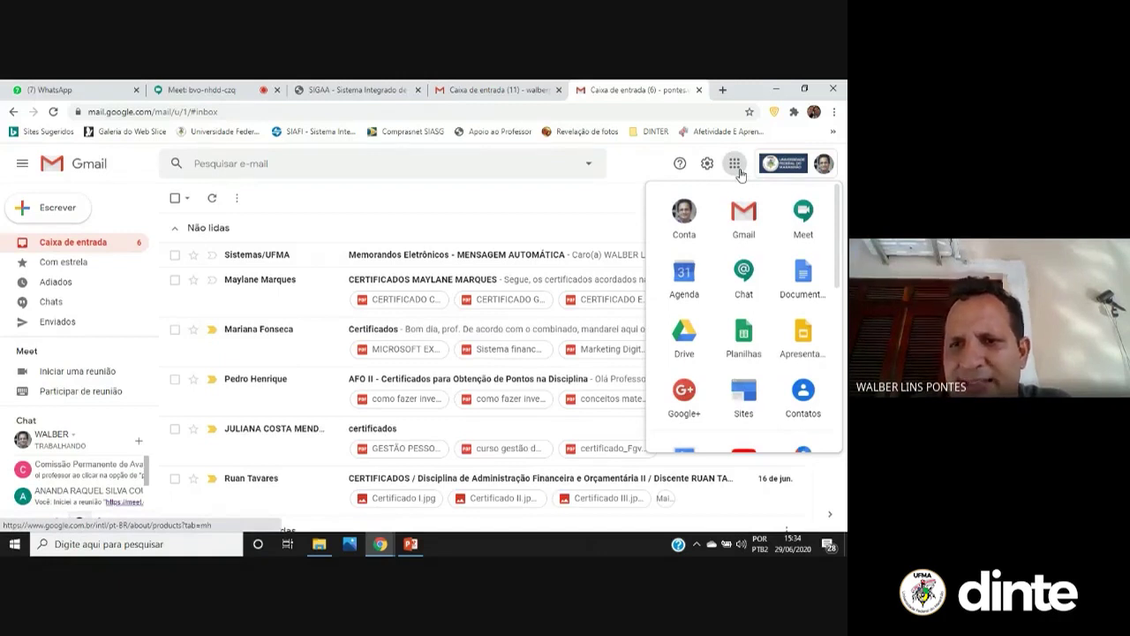
# Open Google Chat and enter the three-participant GABINETE room
pyautogui.click(747, 275)
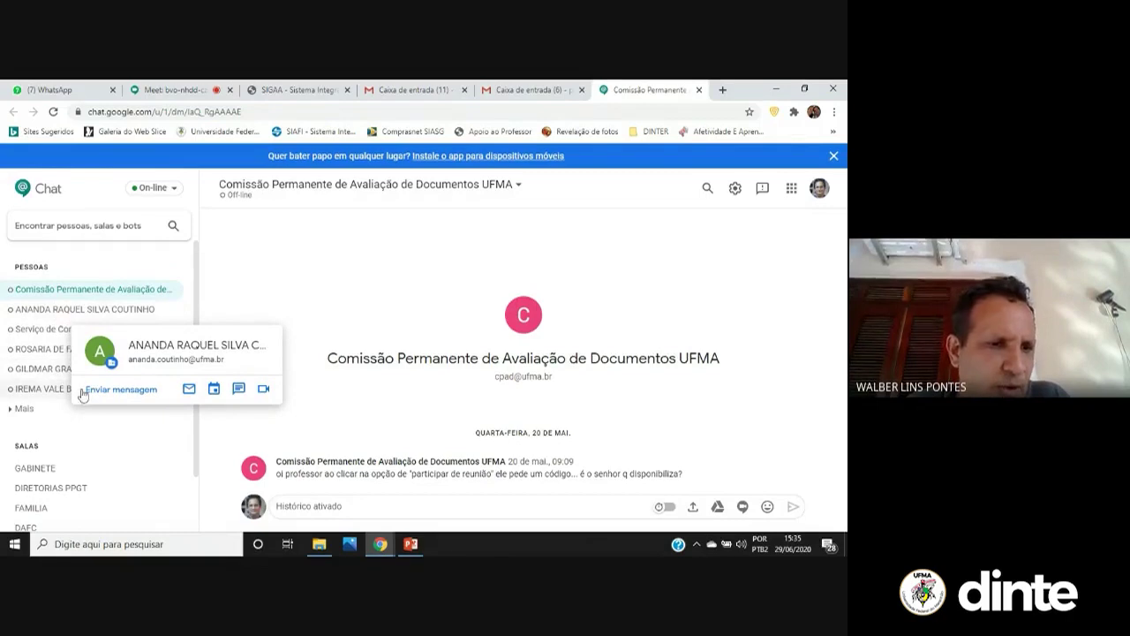
pyautogui.scroll(-1, 111, 433)
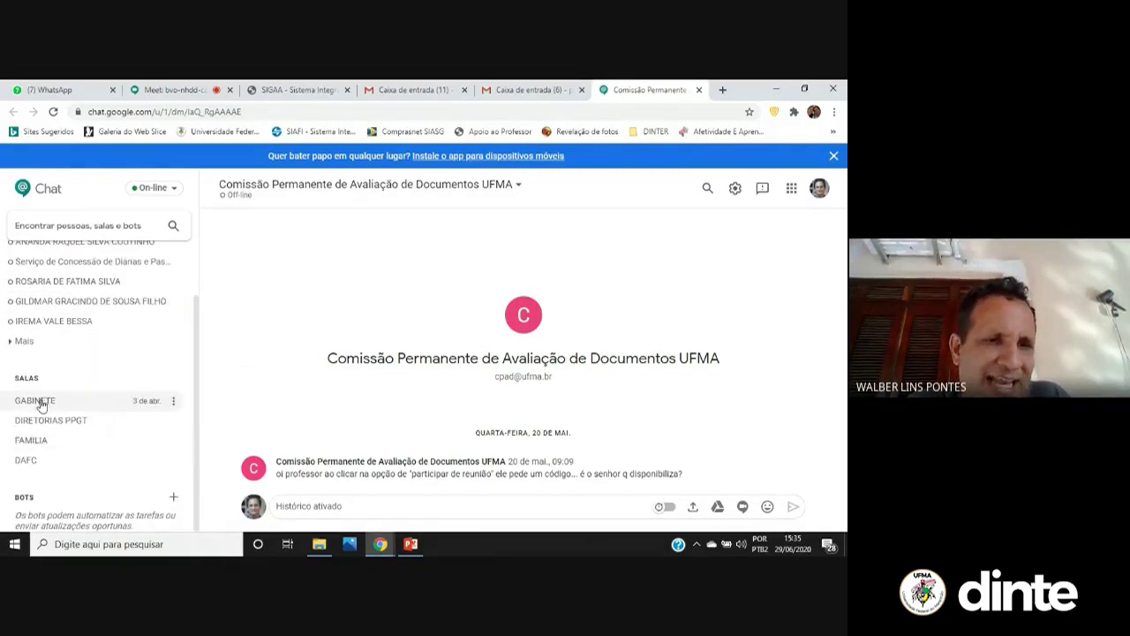
pyautogui.click(62, 400)
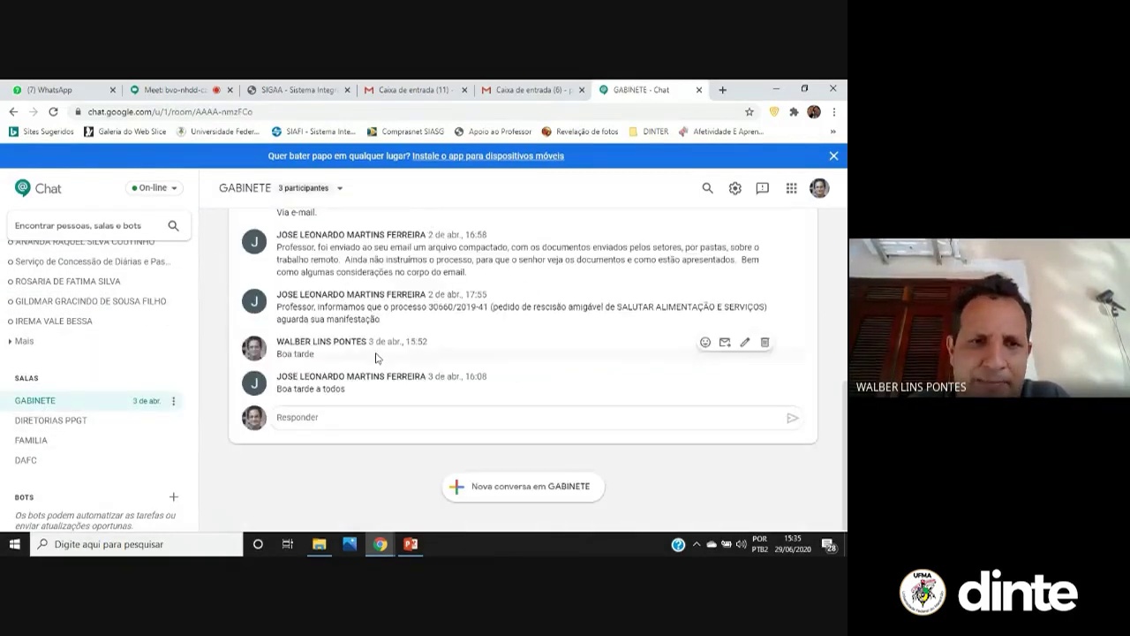
# Search Google Chat for a colleague by name, listing two matching people
pyautogui.scroll(4, 378, 357)
pyautogui.scroll(-2, 360, 341)
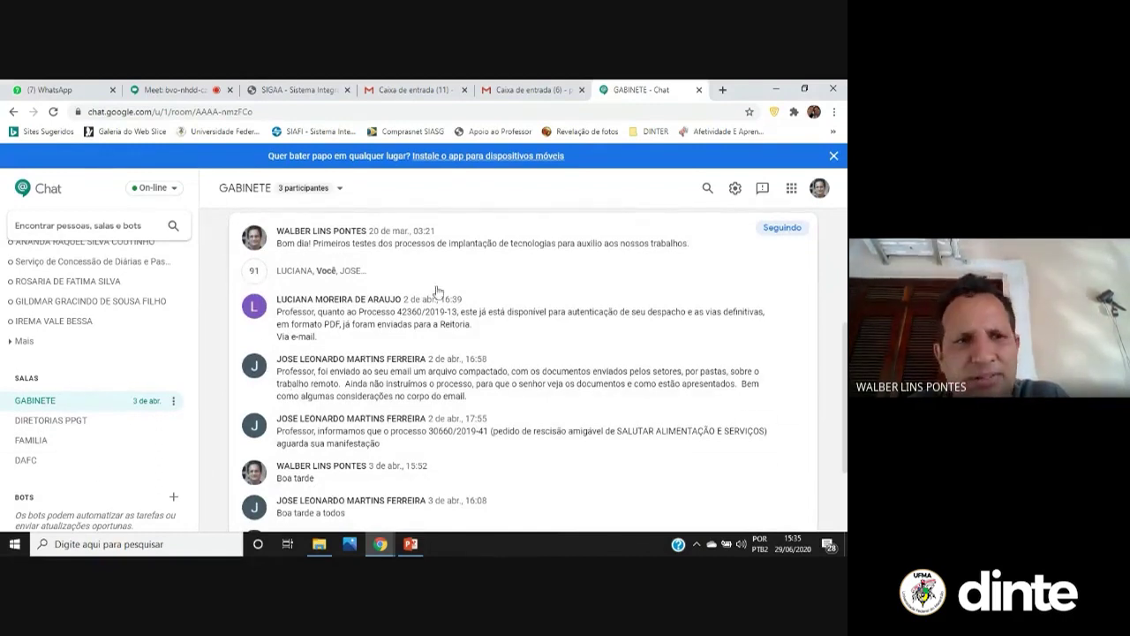
pyautogui.scroll(1, 118, 358)
pyautogui.scroll(-1, 126, 356)
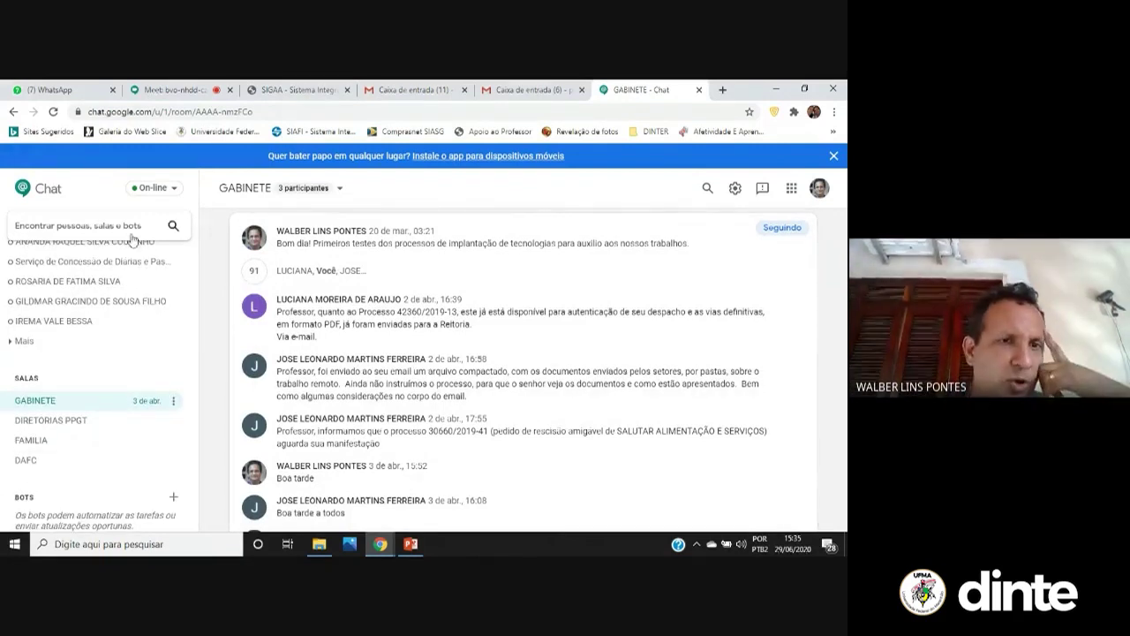
pyautogui.click(174, 228)
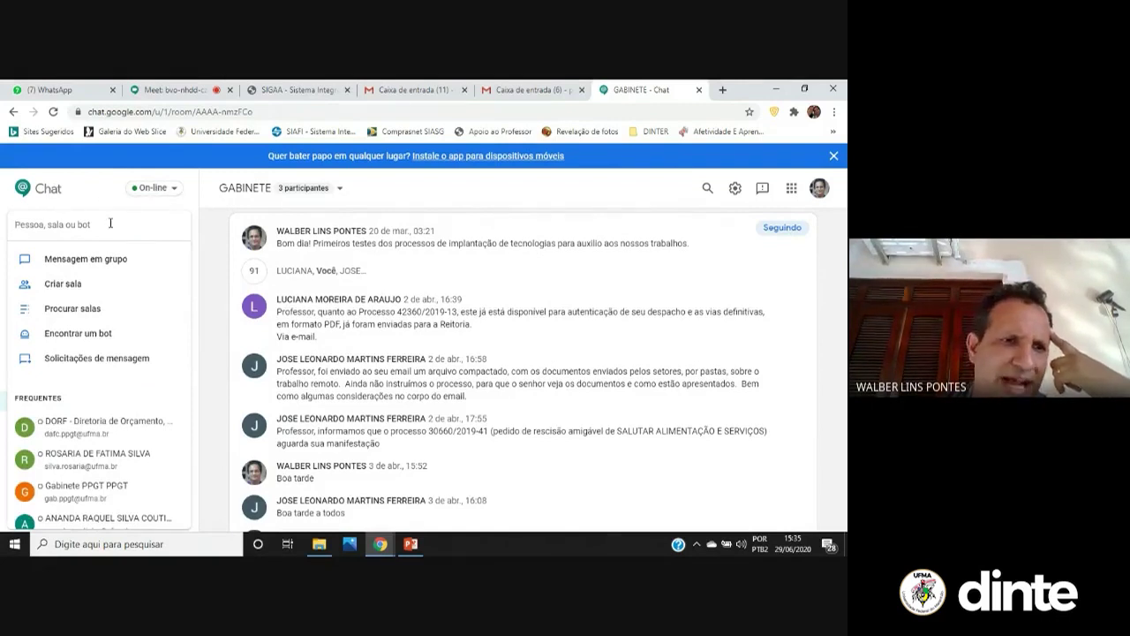
pyautogui.write('rosaria')
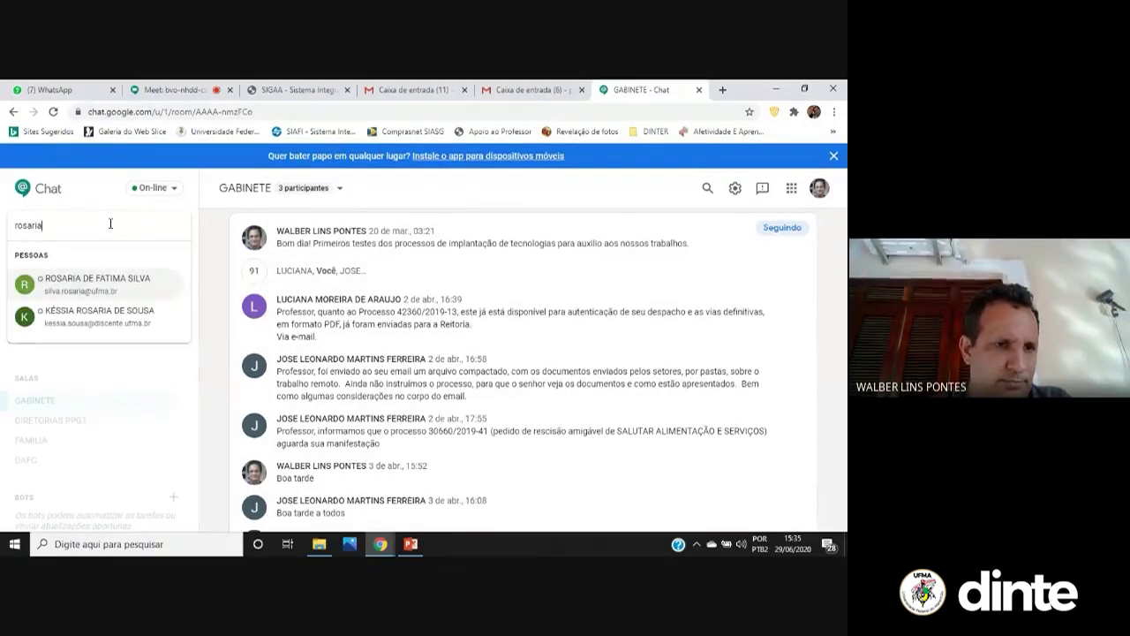
# Open the direct conversation with the first match, then start and clear another people search
pyautogui.click(98, 284)
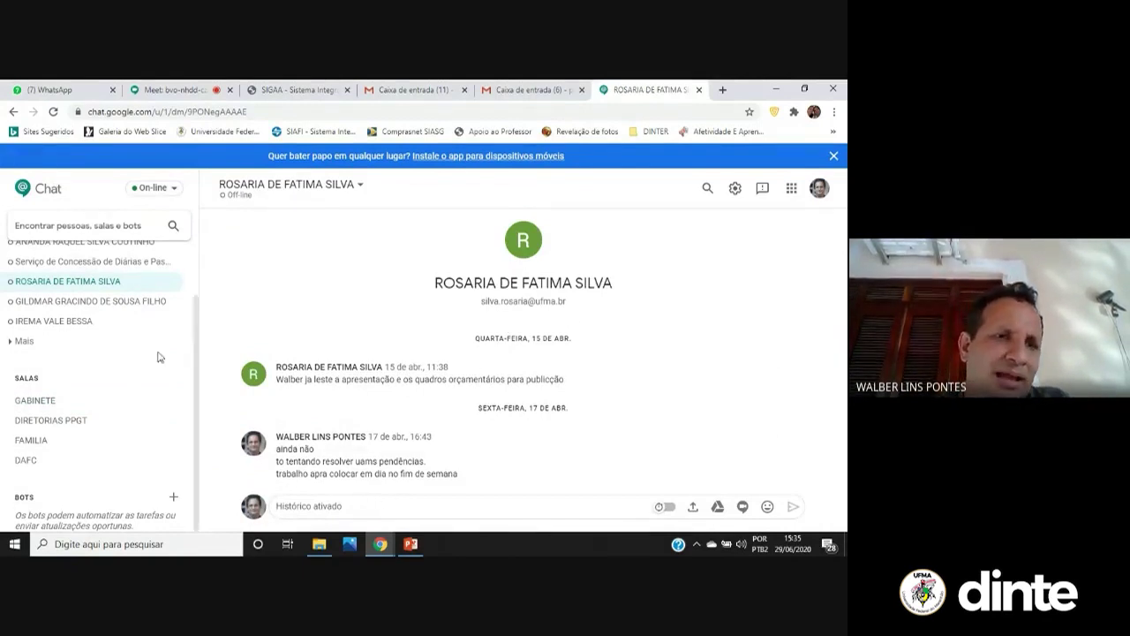
pyautogui.click(125, 225)
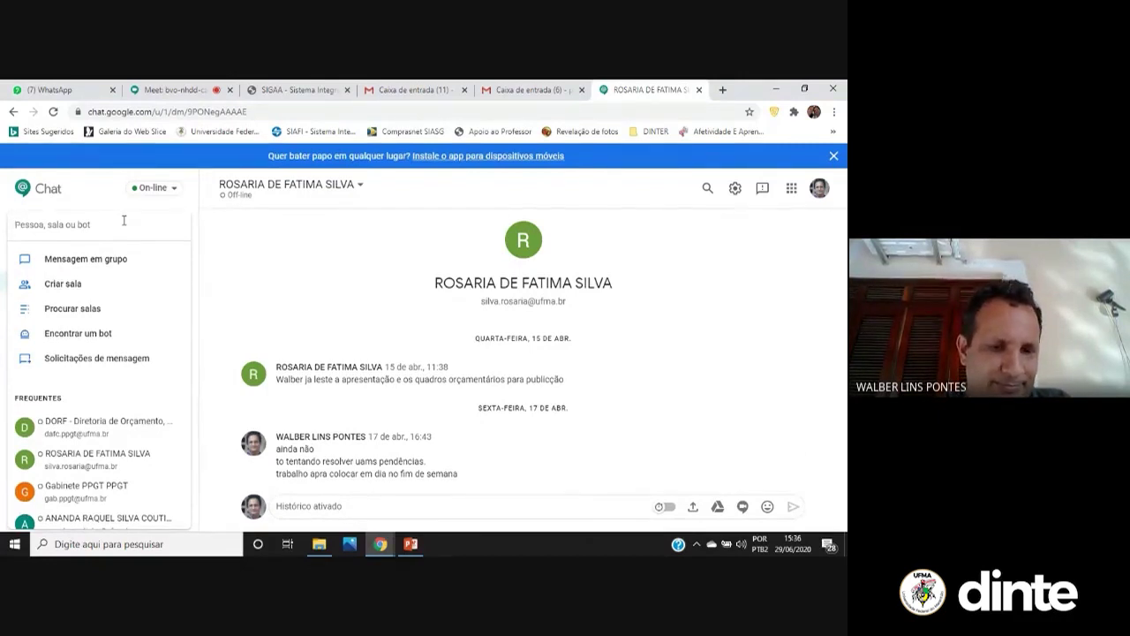
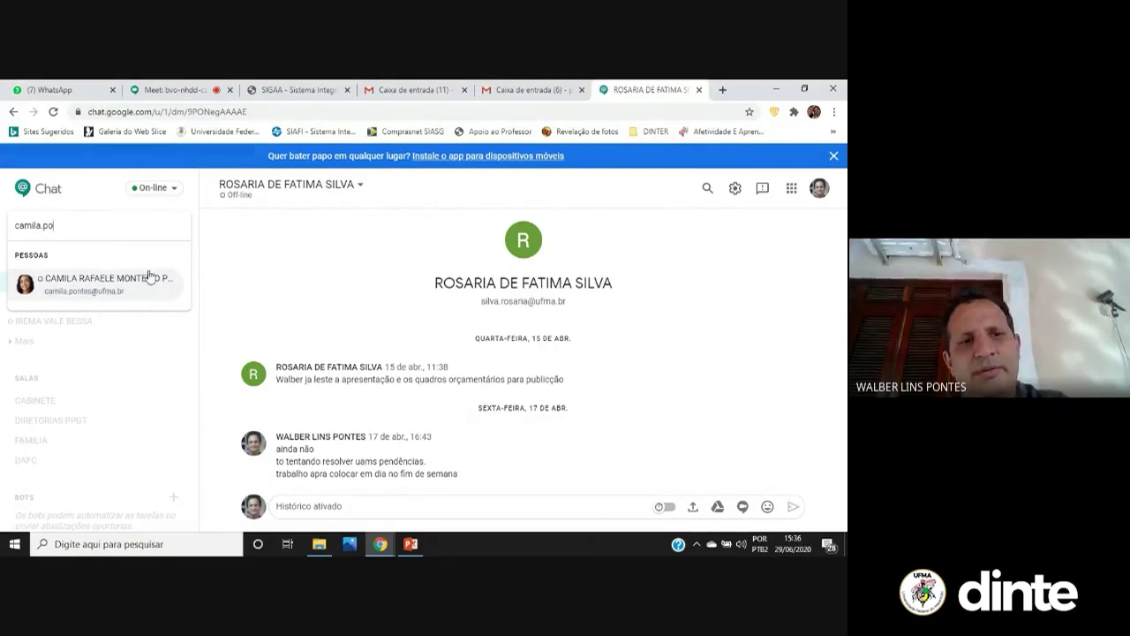
pyautogui.moveTo(115, 228); pyautogui.dragTo(3, 184)
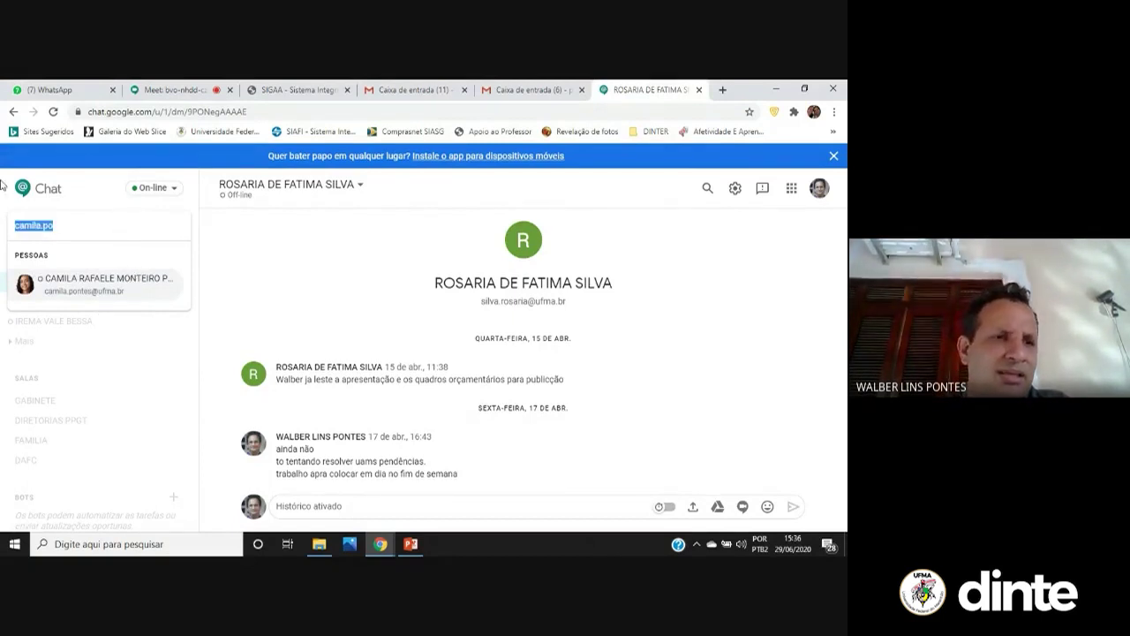
pyautogui.press('BackSpace')
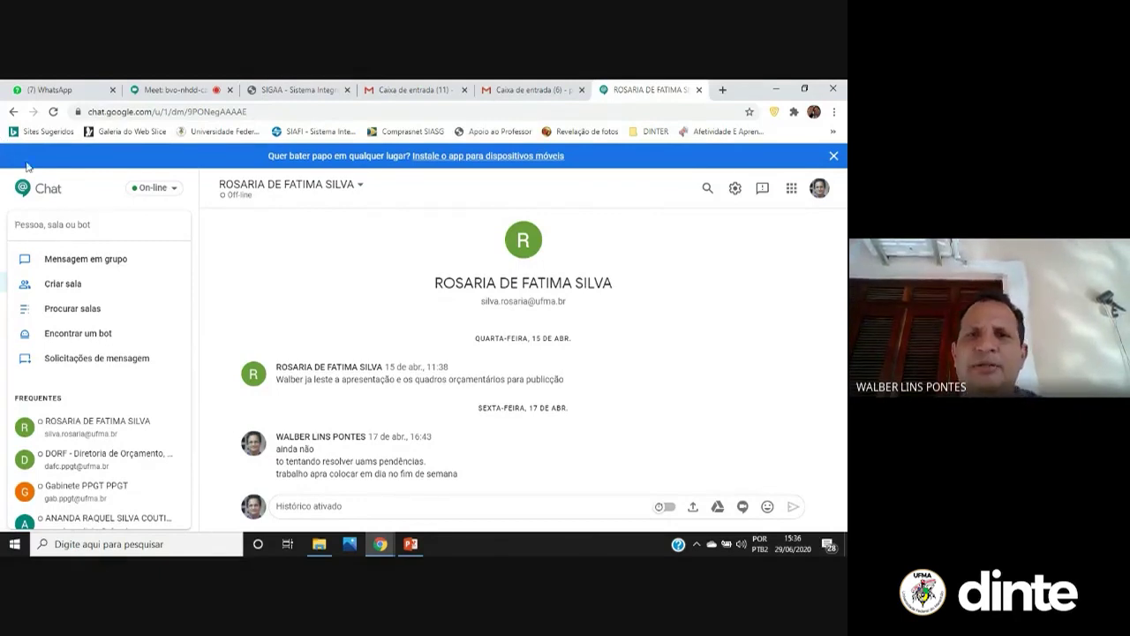
# Delete the Sistemas/UFMA message in the other Gmail inbox, then return to the SIGAA tab
pyautogui.click(522, 92)
pyautogui.click(174, 255)
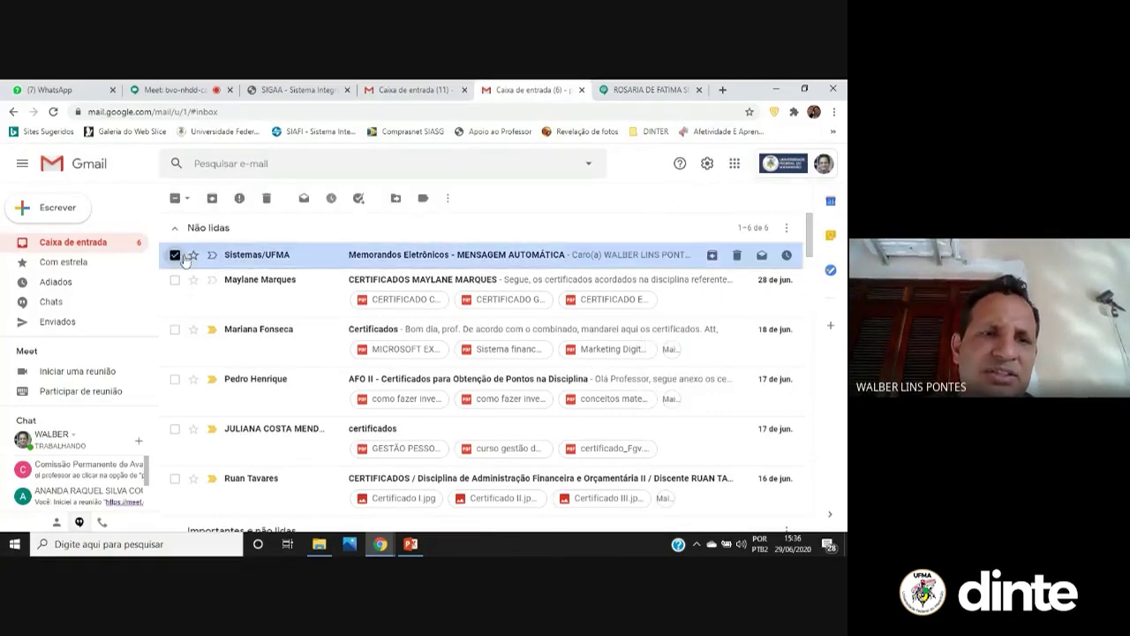
pyautogui.click(270, 201)
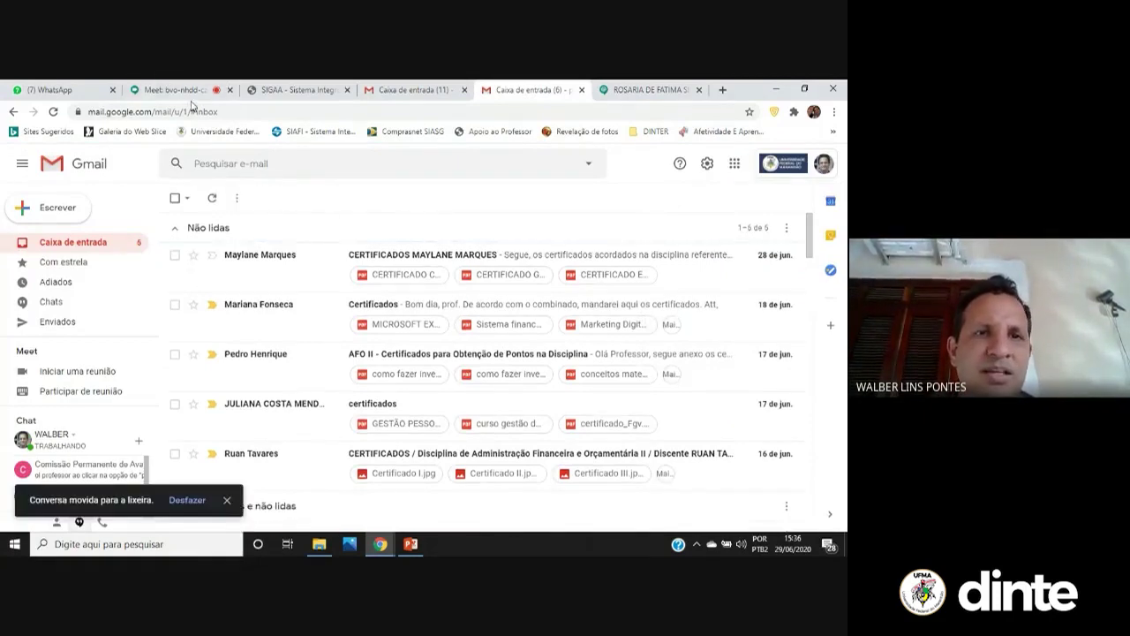
pyautogui.click(176, 90)
pyautogui.click(251, 91)
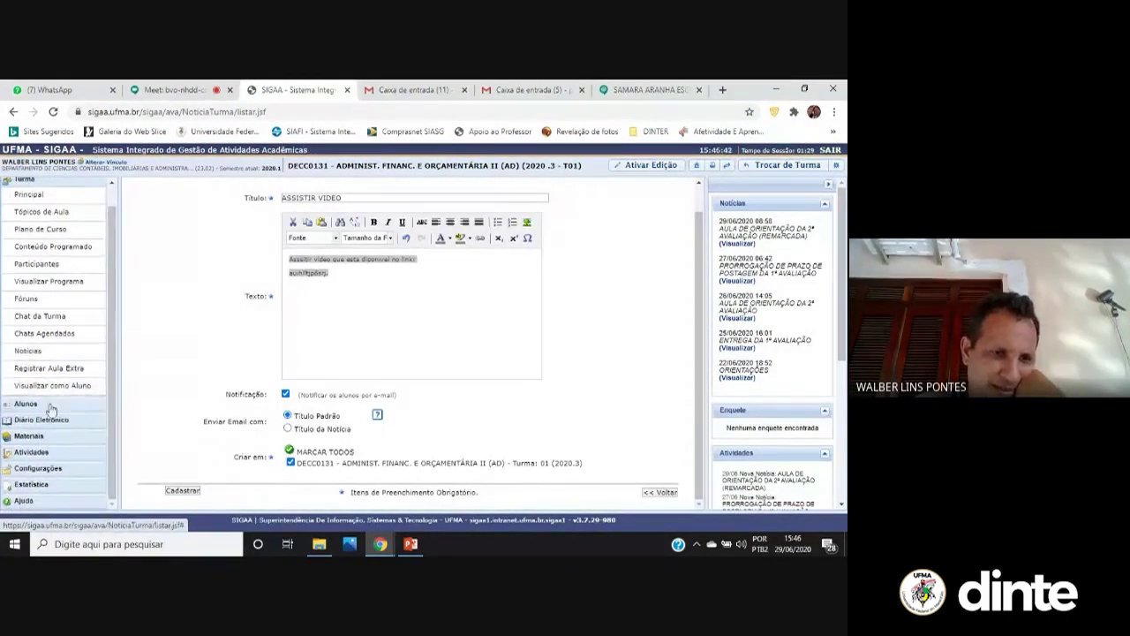
# Open the Aulas Extras page, listing REUNIÃO DE ALINHAMENTO on 15/06/2020
pyautogui.click(77, 369)
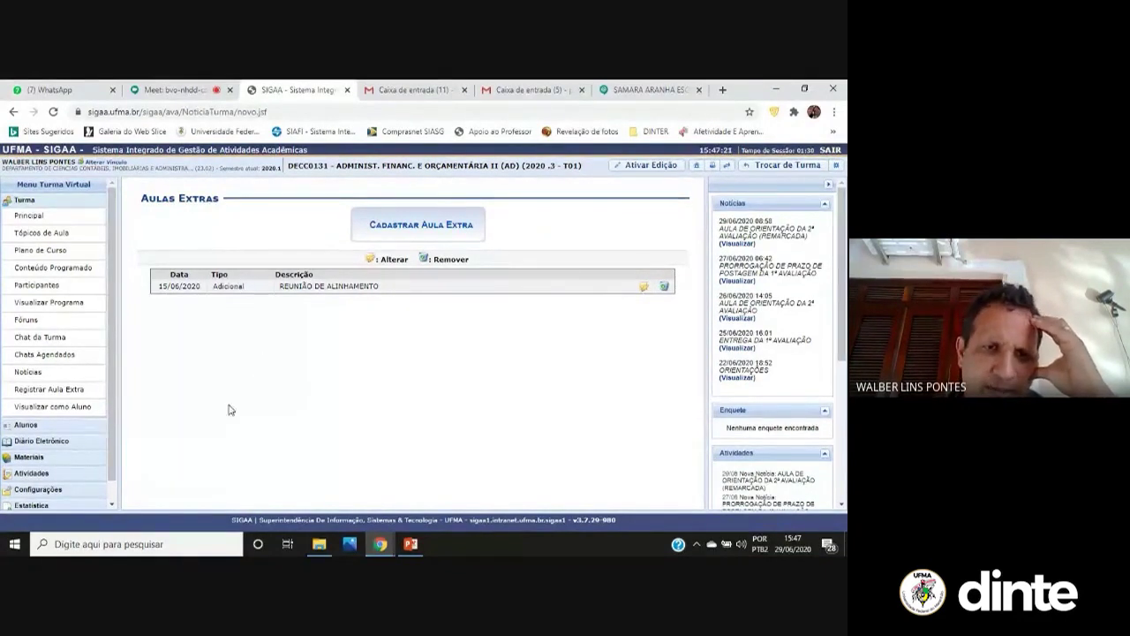
# Preview the DECC0131 class as a student, dismiss the security notice, then return to teacher view
pyautogui.click(86, 417)
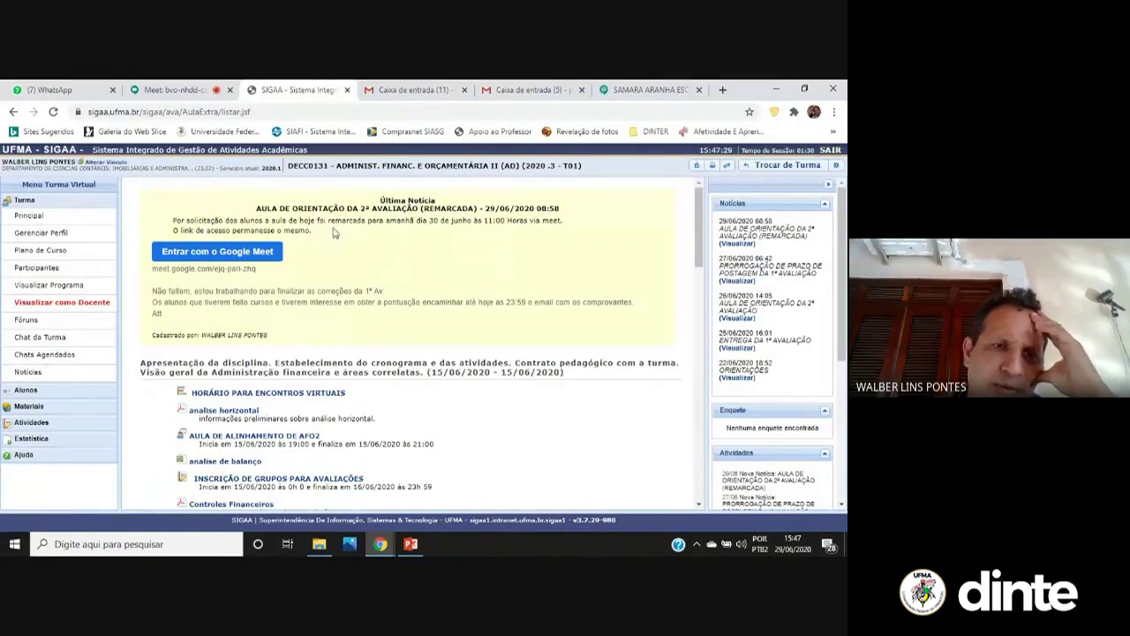
pyautogui.scroll(-10, 367, 294)
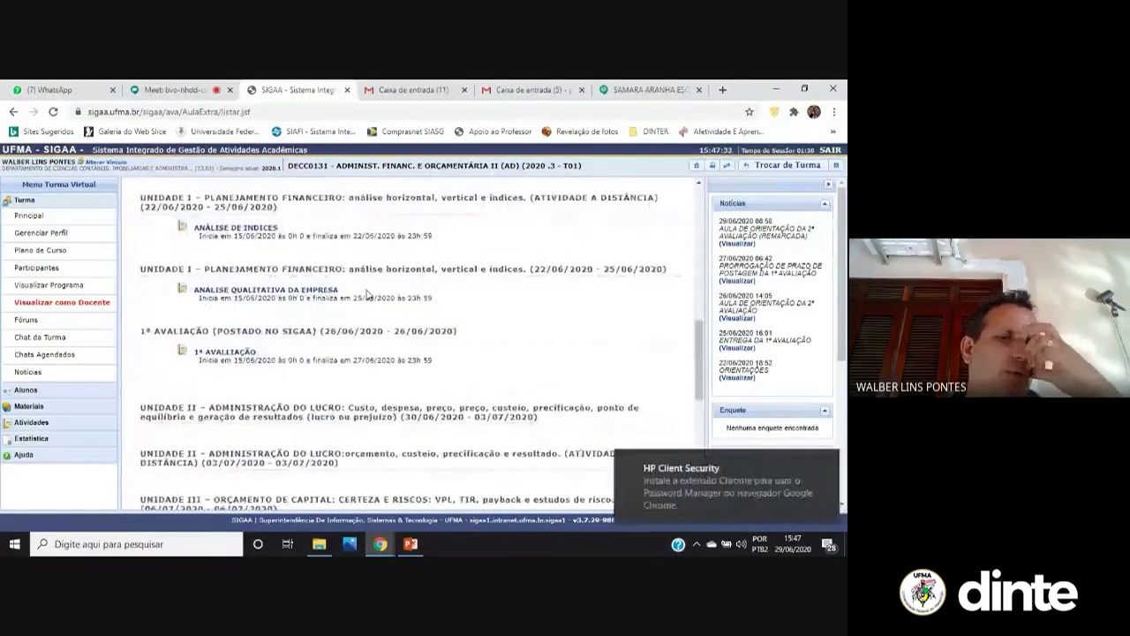
pyautogui.scroll(-4, 368, 294)
pyautogui.click(820, 460)
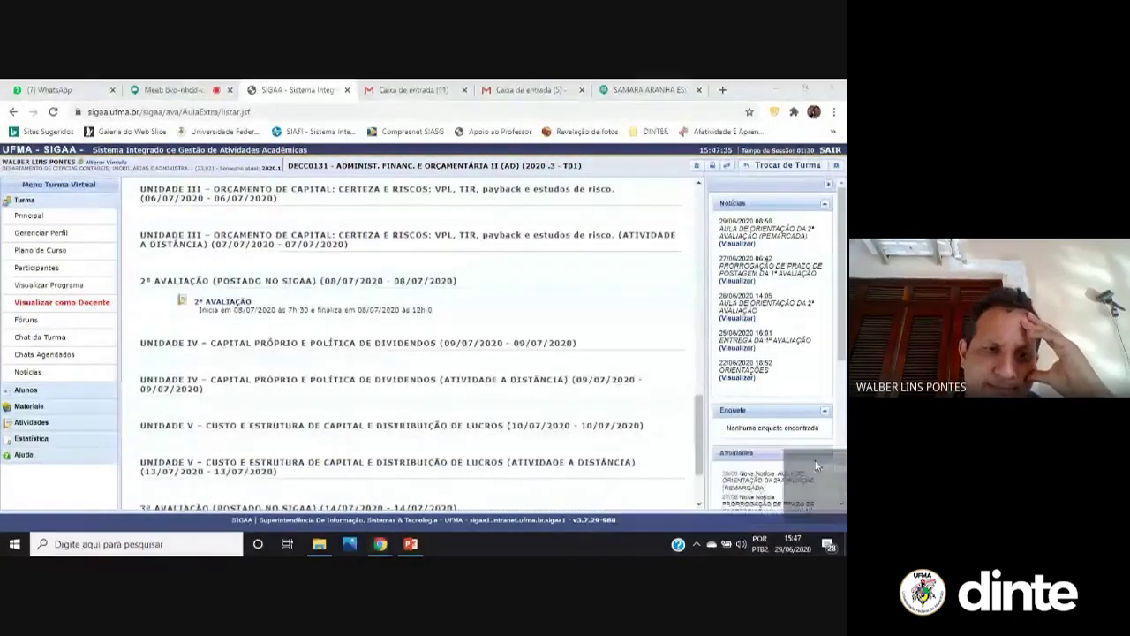
pyautogui.scroll(4, 309, 415)
pyautogui.scroll(2, 320, 430)
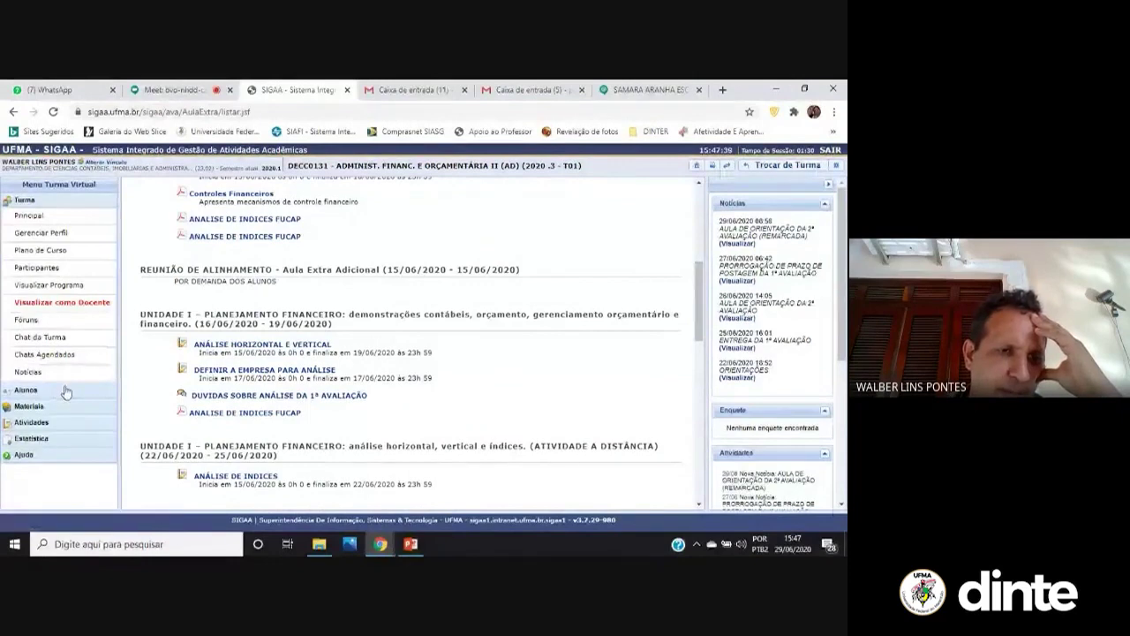
pyautogui.click(89, 303)
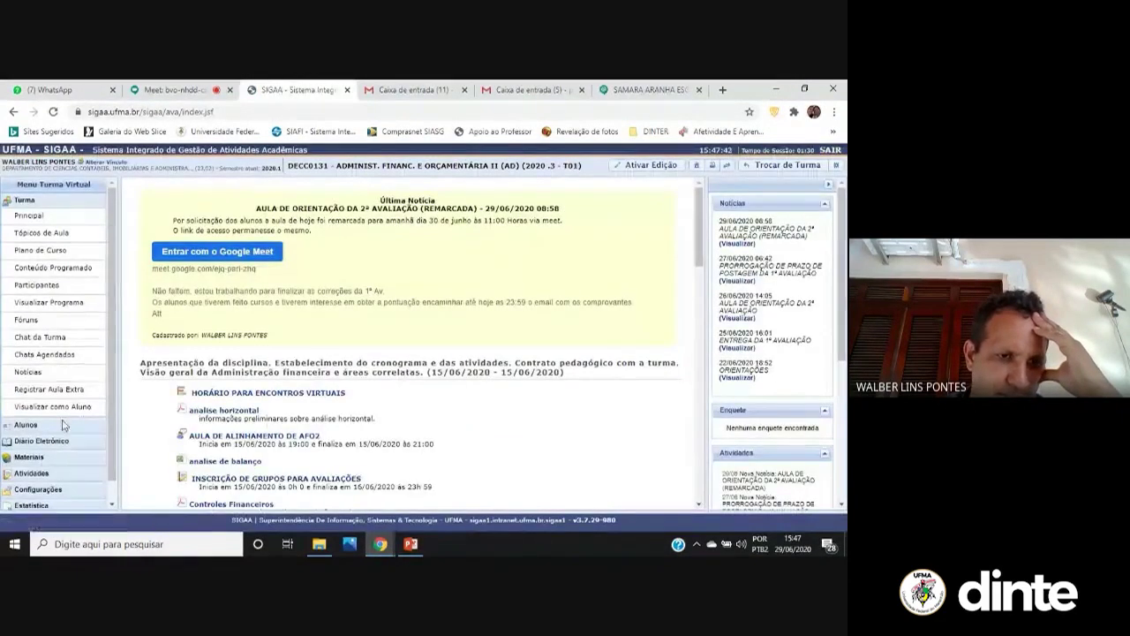
# Check the dropped-students list, then review the 10 four-student groups in Gerenciar Grupos
pyautogui.click(62, 428)
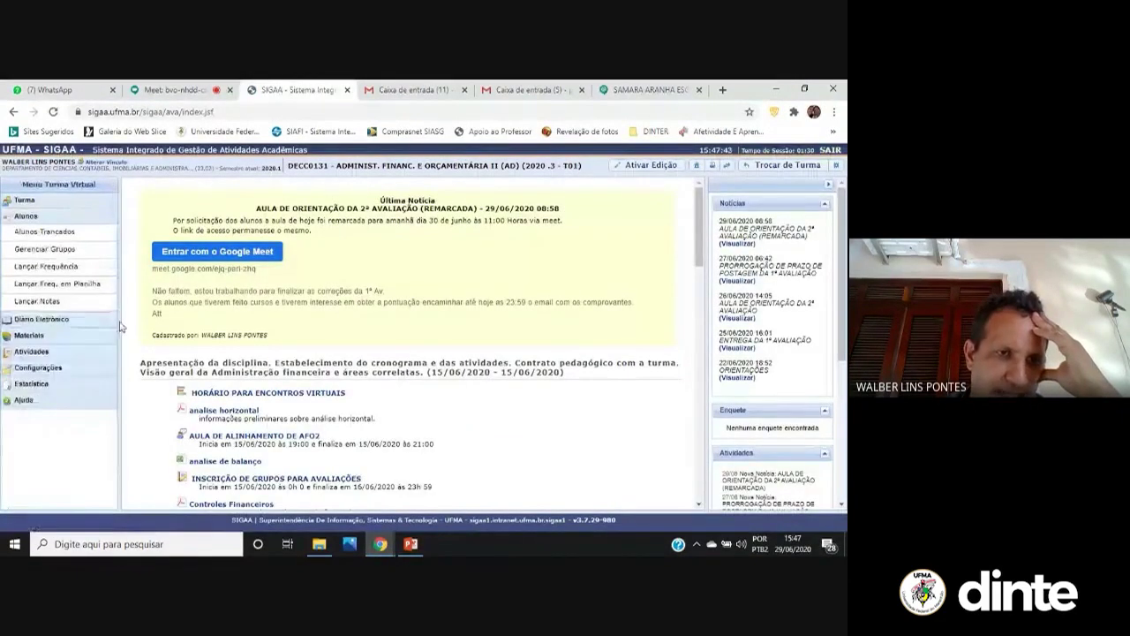
pyautogui.click(62, 236)
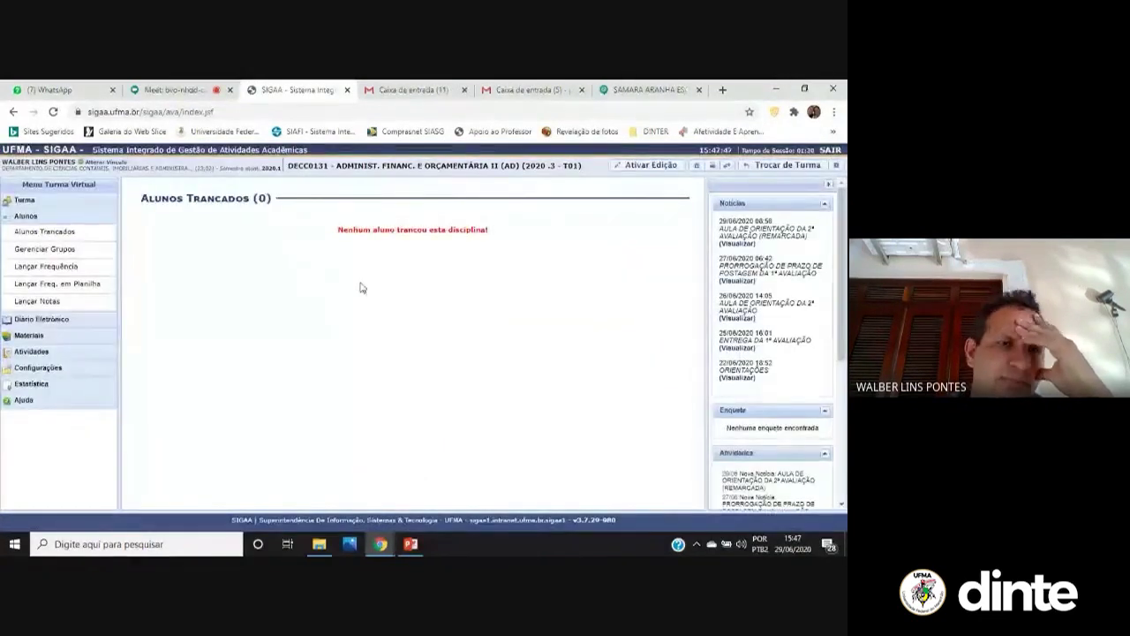
pyautogui.click(81, 254)
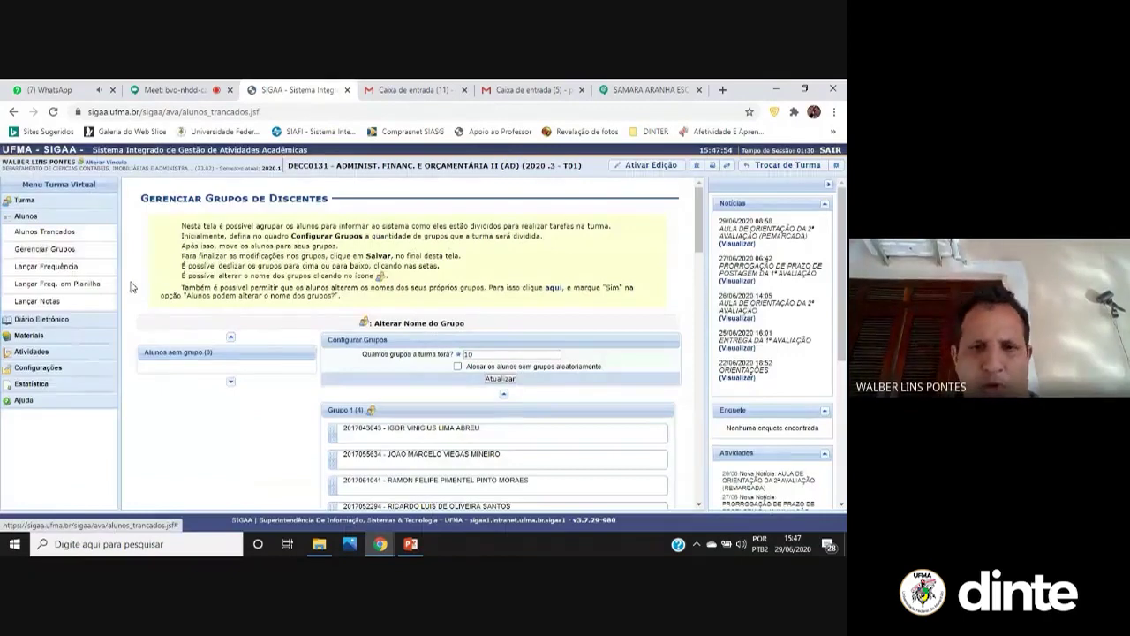
pyautogui.scroll(-2, 490, 313)
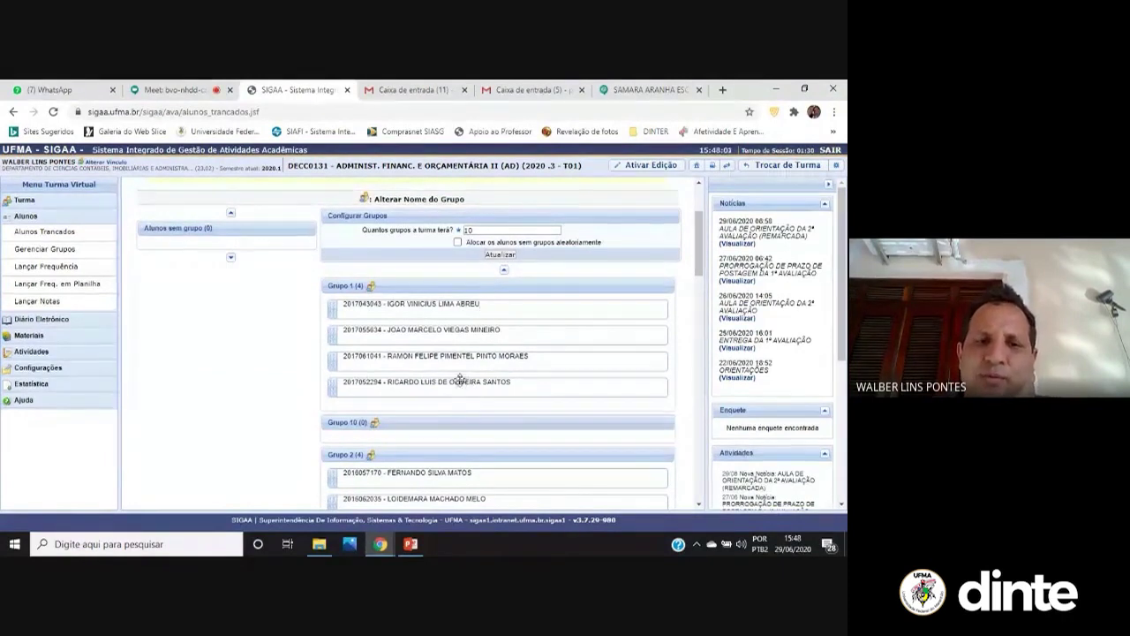
pyautogui.scroll(-4, 433, 406)
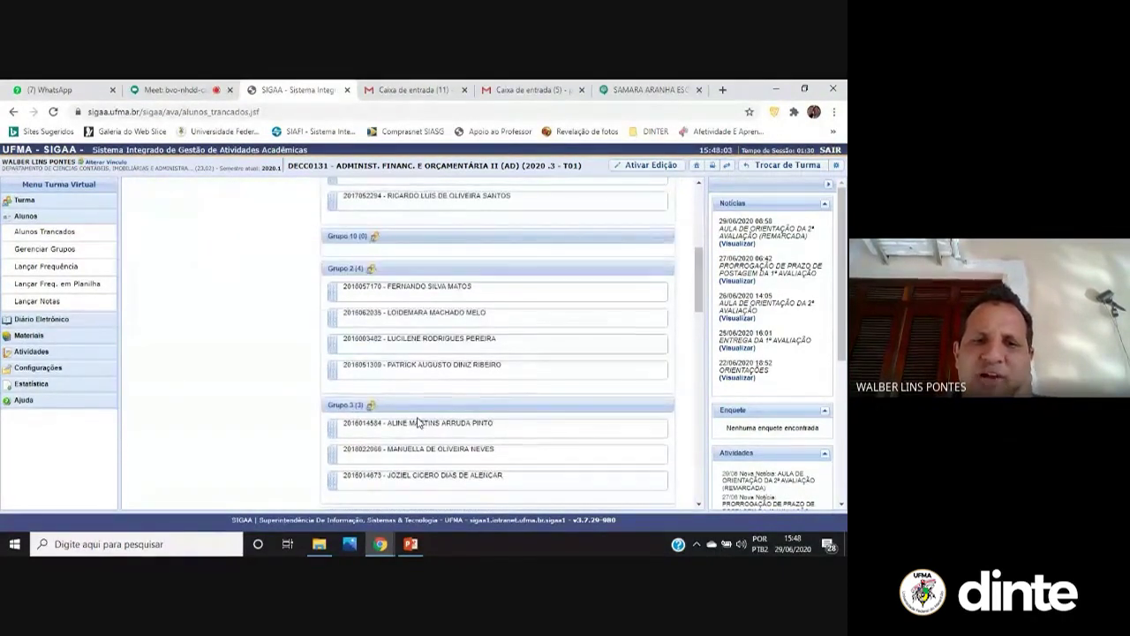
pyautogui.scroll(-3, 418, 423)
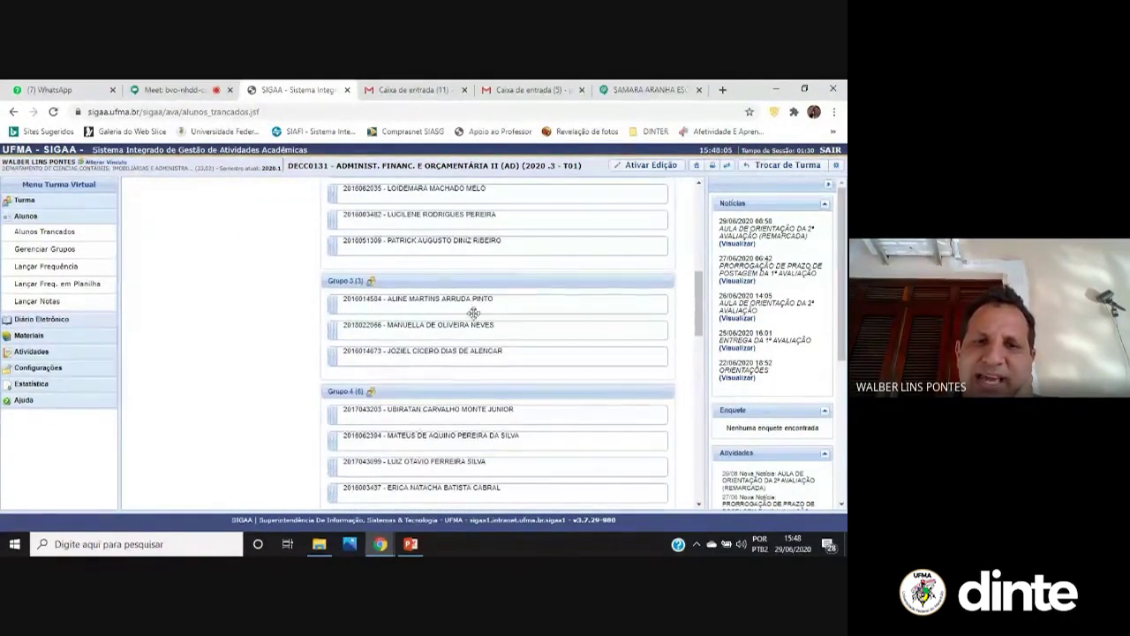
pyautogui.scroll(5, 474, 313)
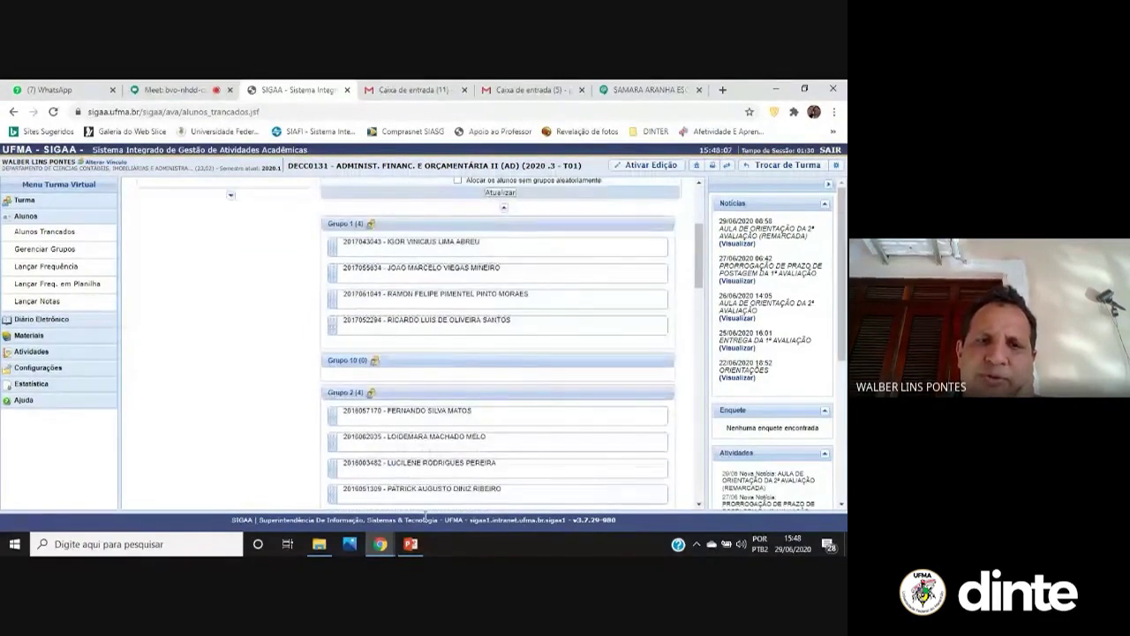
pyautogui.scroll(4, 265, 379)
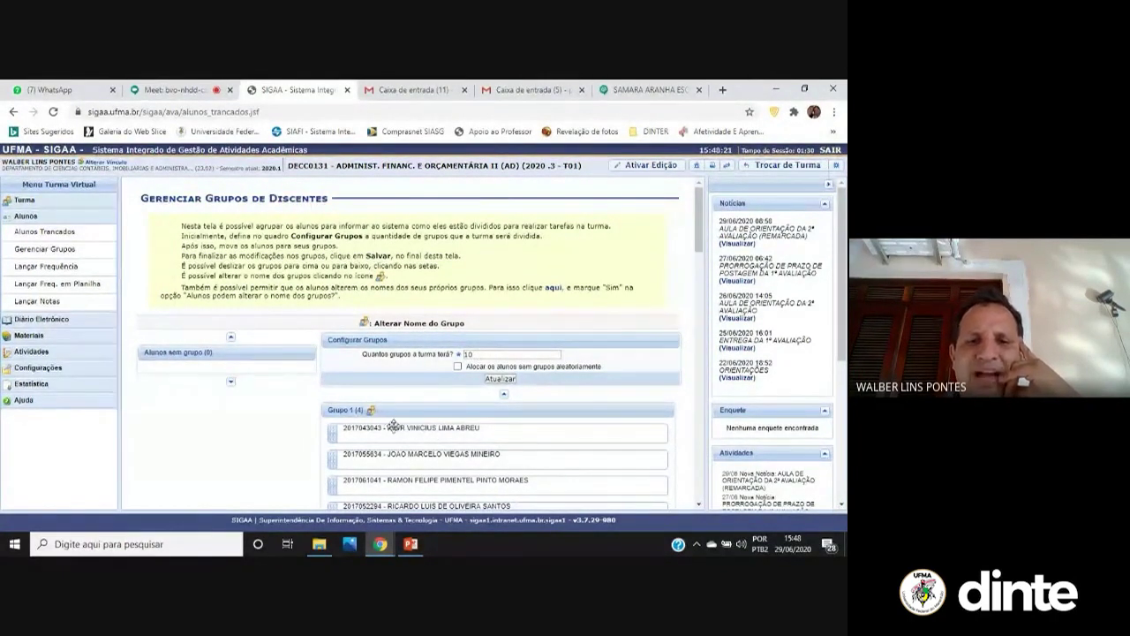
pyautogui.scroll(-3, 393, 426)
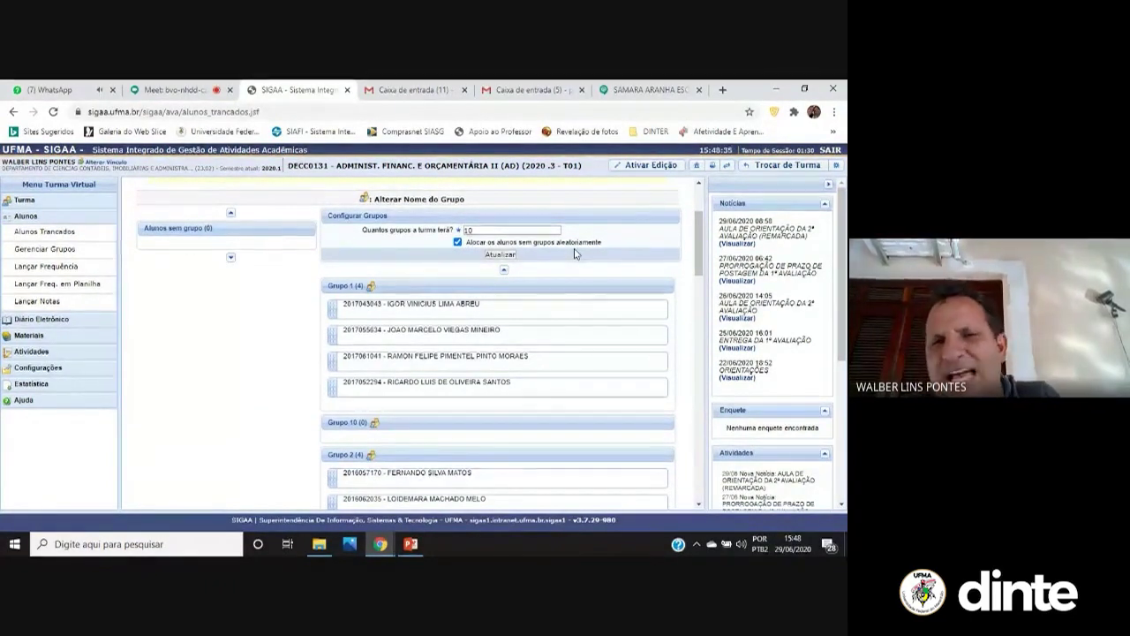
# Turn off random allocation and swap students between Grupo 1 and Grupo 10
pyautogui.click(457, 242)
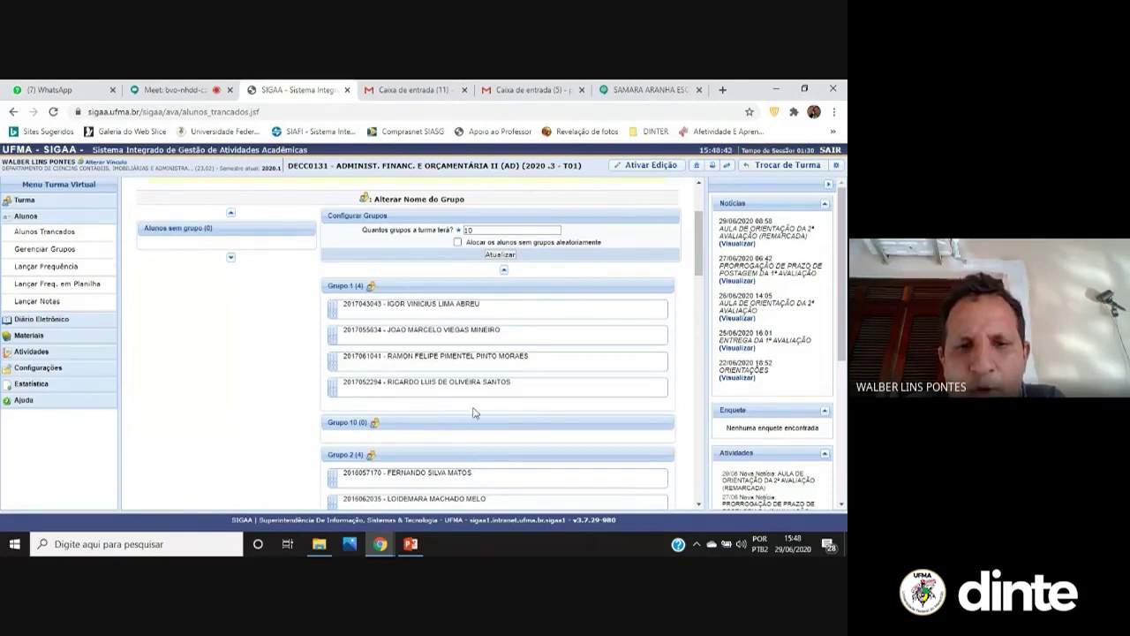
pyautogui.moveTo(475, 386); pyautogui.dragTo(469, 431)
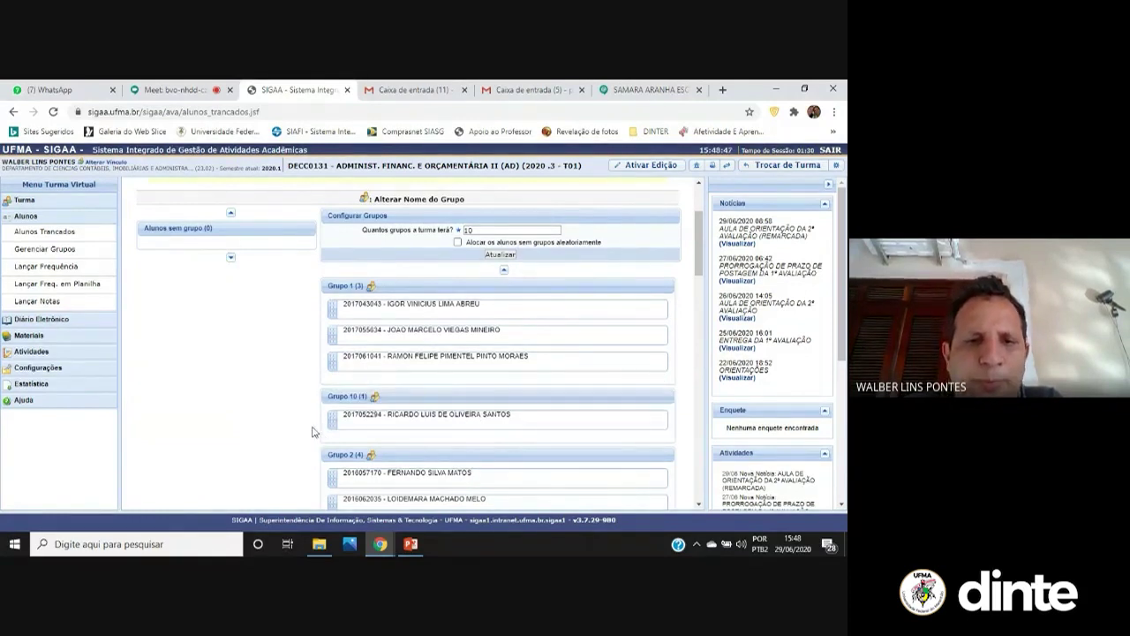
pyautogui.moveTo(442, 419); pyautogui.dragTo(361, 339)
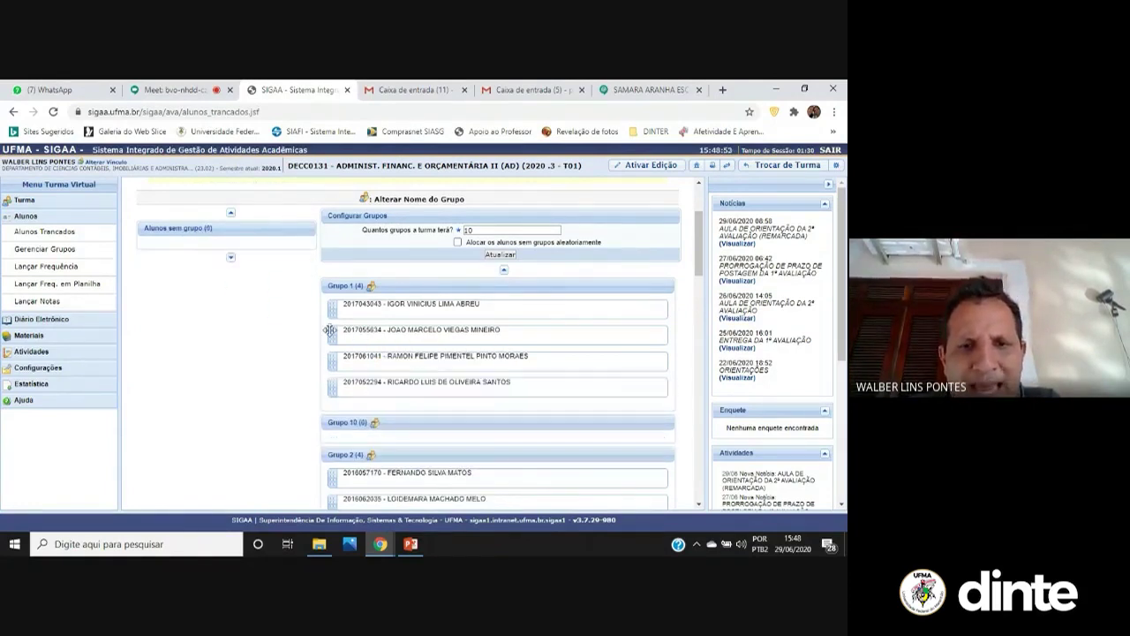
# Save the new group arrangement
pyautogui.scroll(-4, 308, 336)
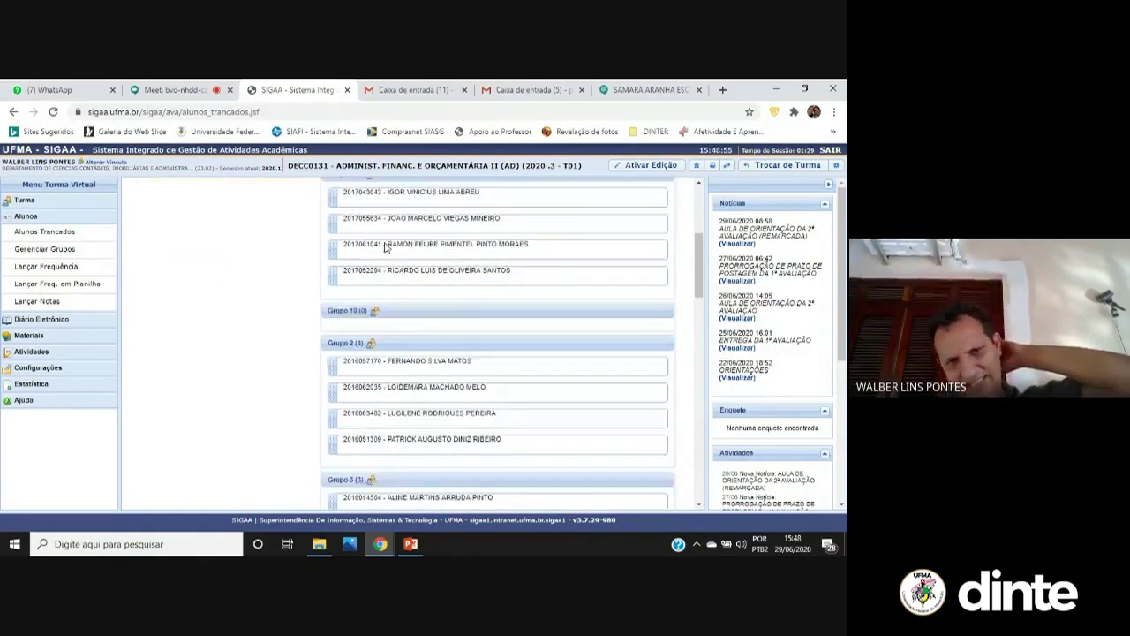
pyautogui.scroll(-6, 382, 415)
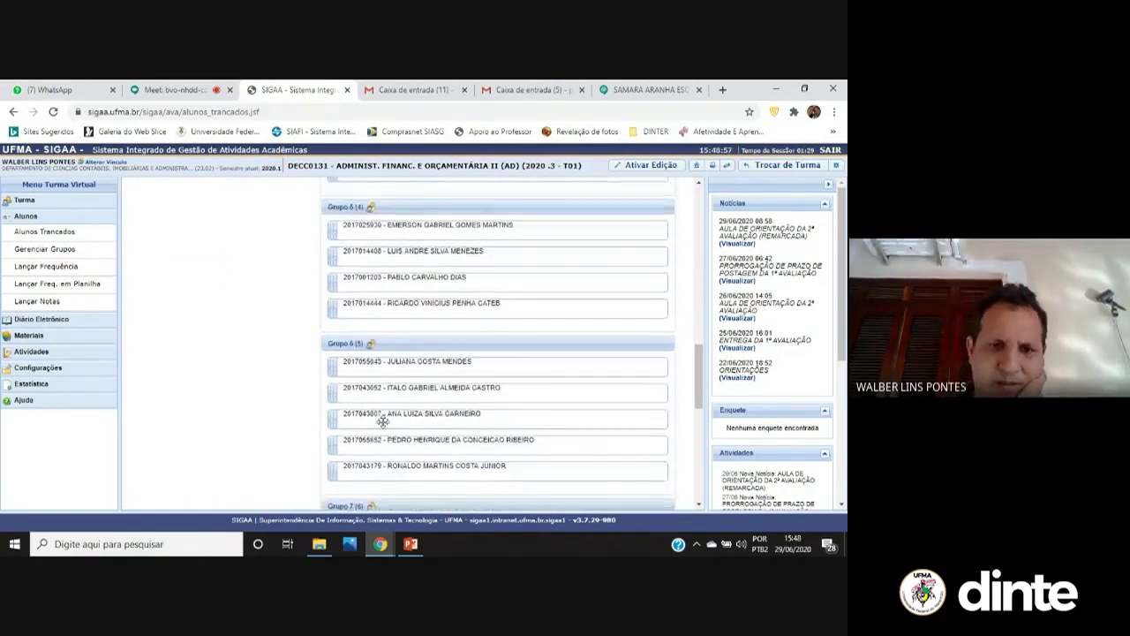
pyautogui.scroll(-6, 386, 431)
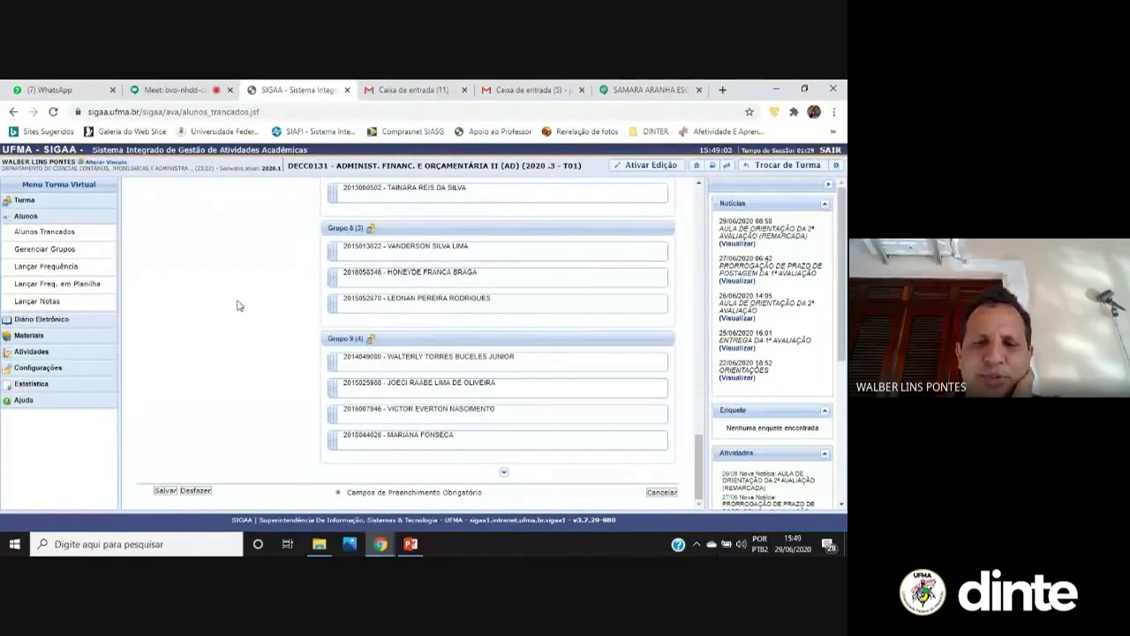
pyautogui.scroll(8, 236, 309)
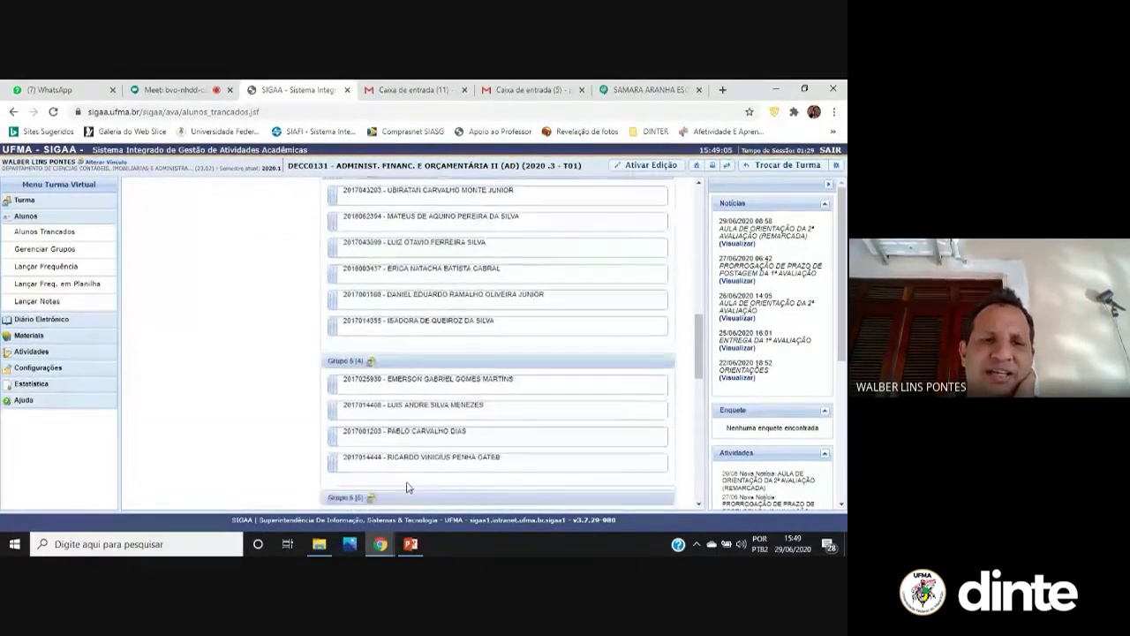
pyautogui.scroll(-3, 412, 455)
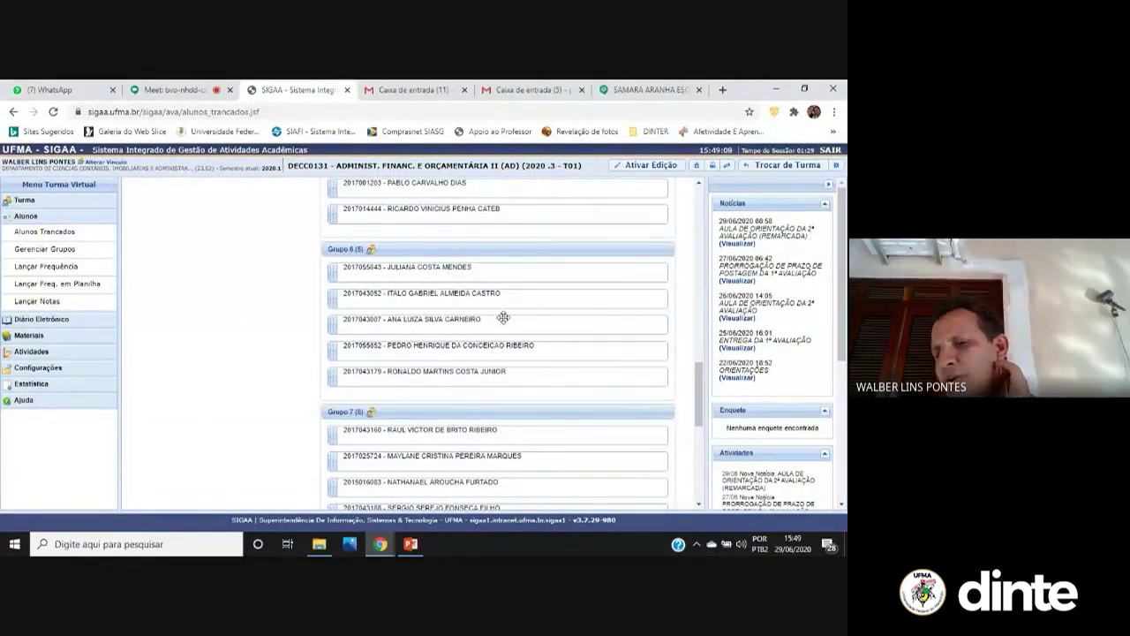
pyautogui.scroll(-5, 172, 386)
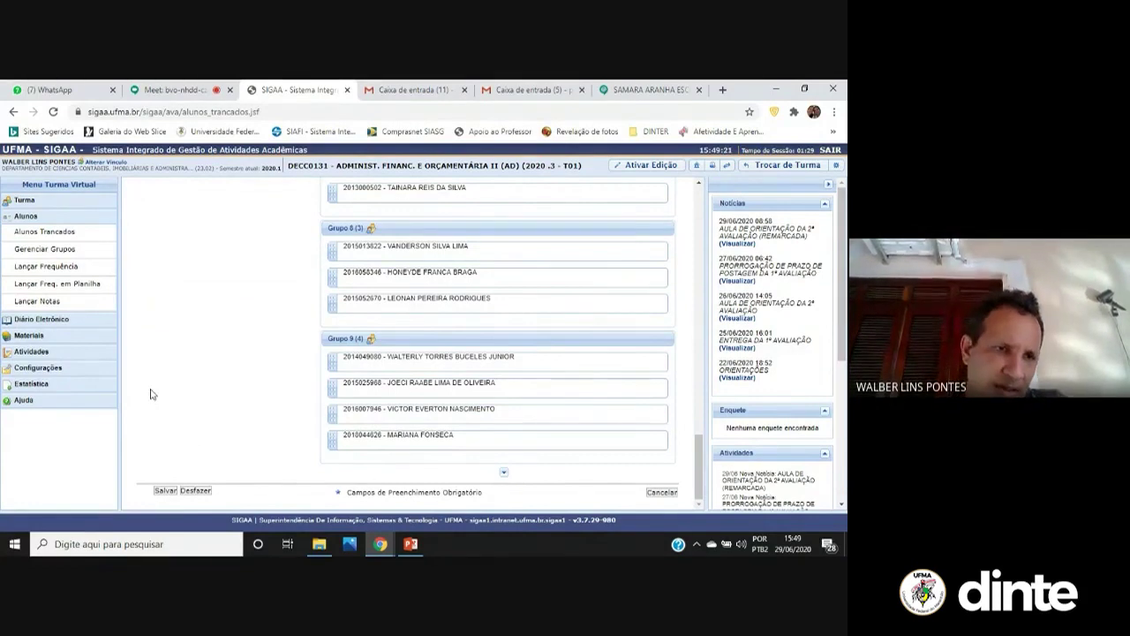
pyautogui.click(101, 266)
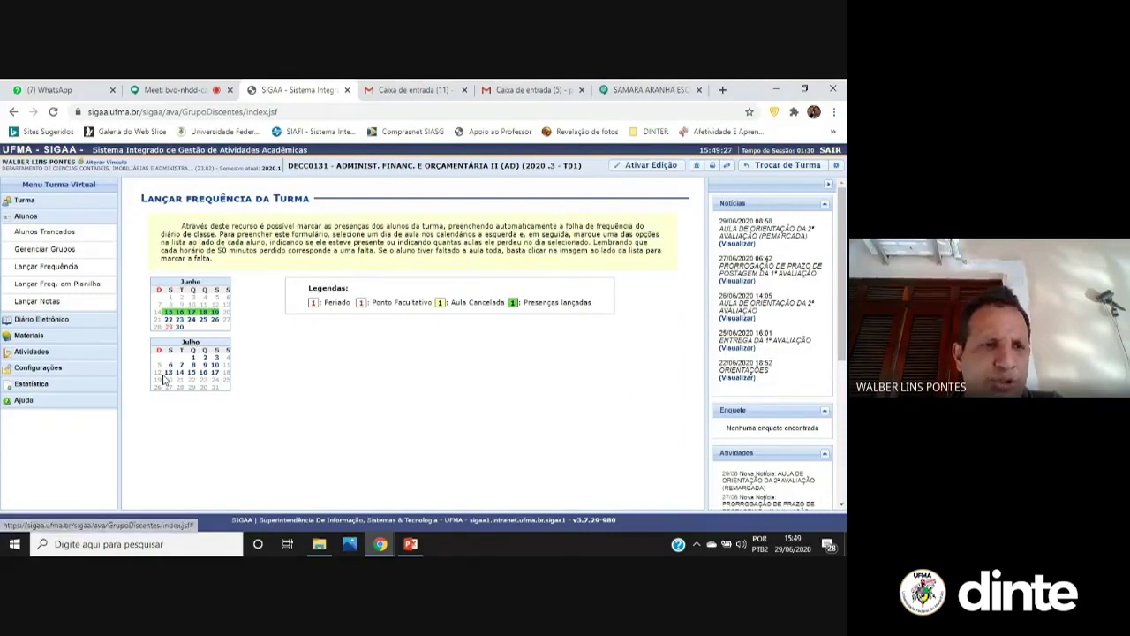
# Open the class attendance spreadsheet in a new tab
pyautogui.click(74, 283)
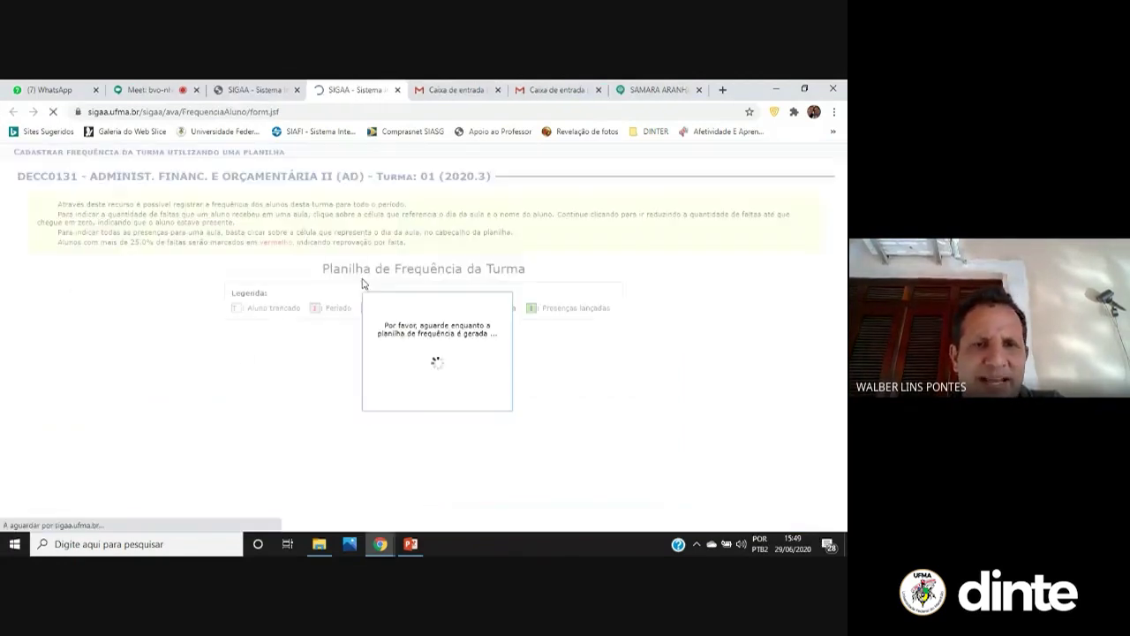
pyautogui.scroll(-5, 547, 256)
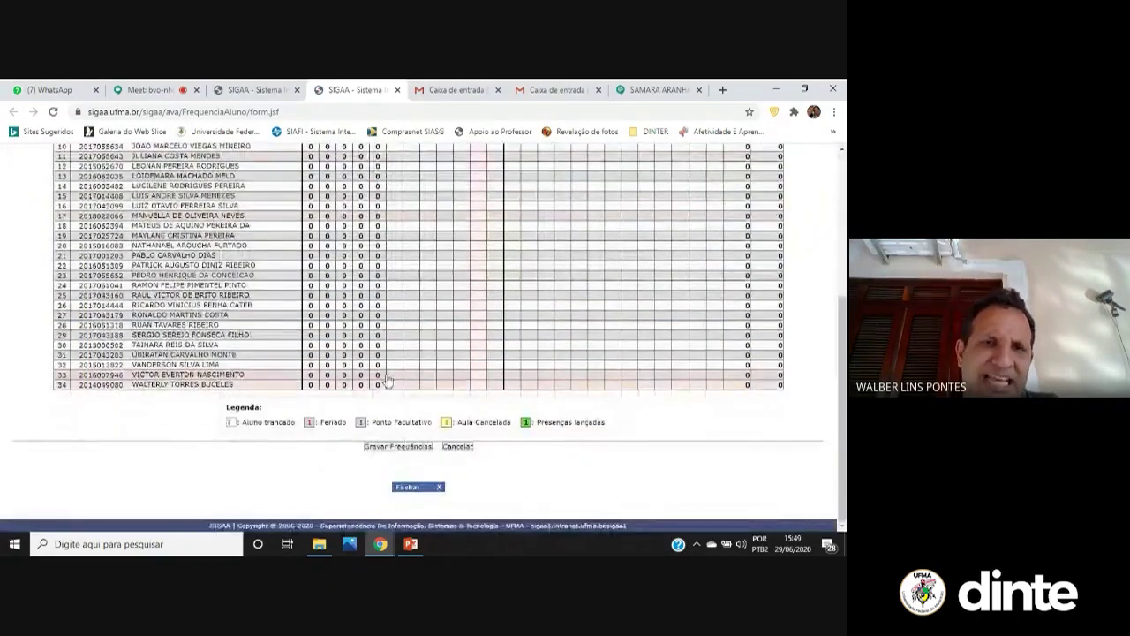
pyautogui.scroll(5, 371, 265)
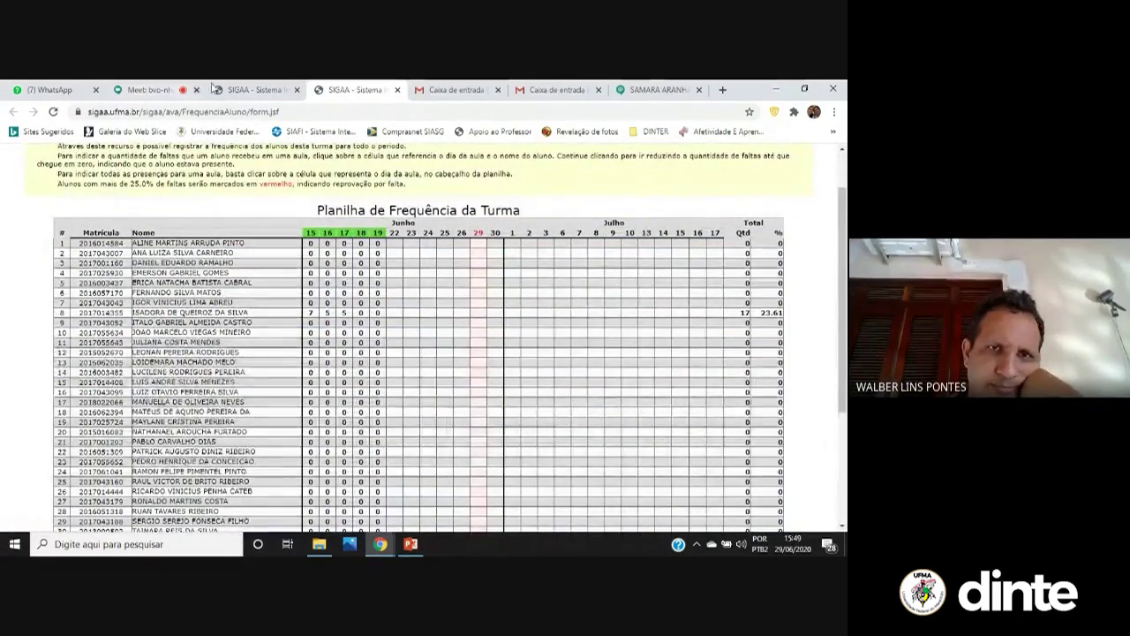
# Review the empty grade sheet with 1AV and 2AV1 columns, then return to the attendance page
pyautogui.click(256, 89)
pyautogui.click(62, 302)
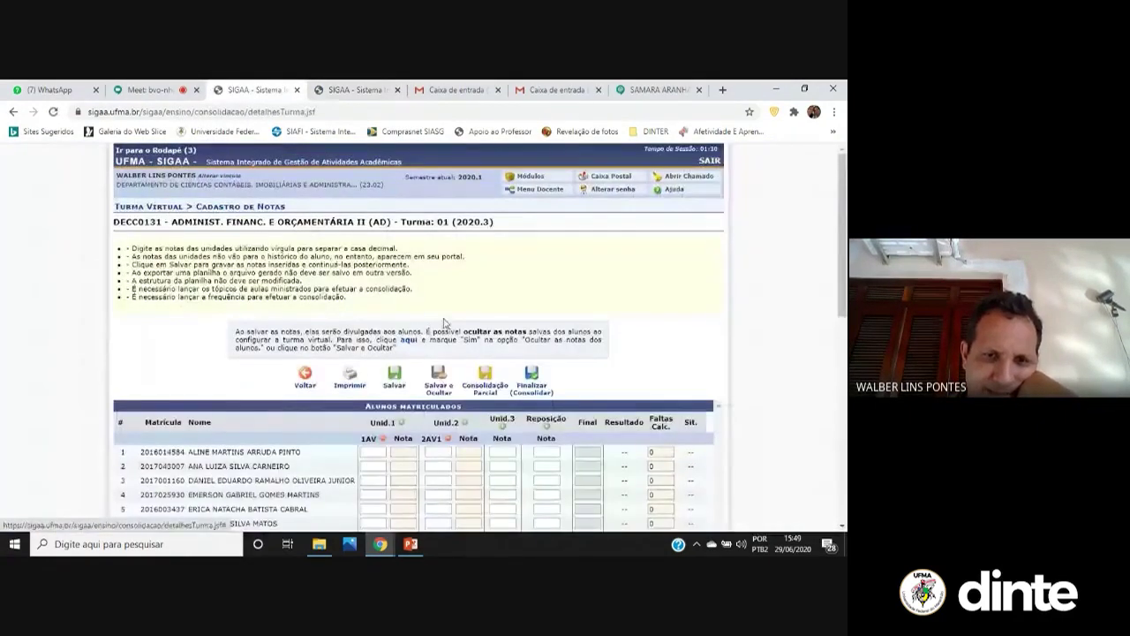
pyautogui.scroll(-3, 450, 354)
pyautogui.scroll(-2, 459, 327)
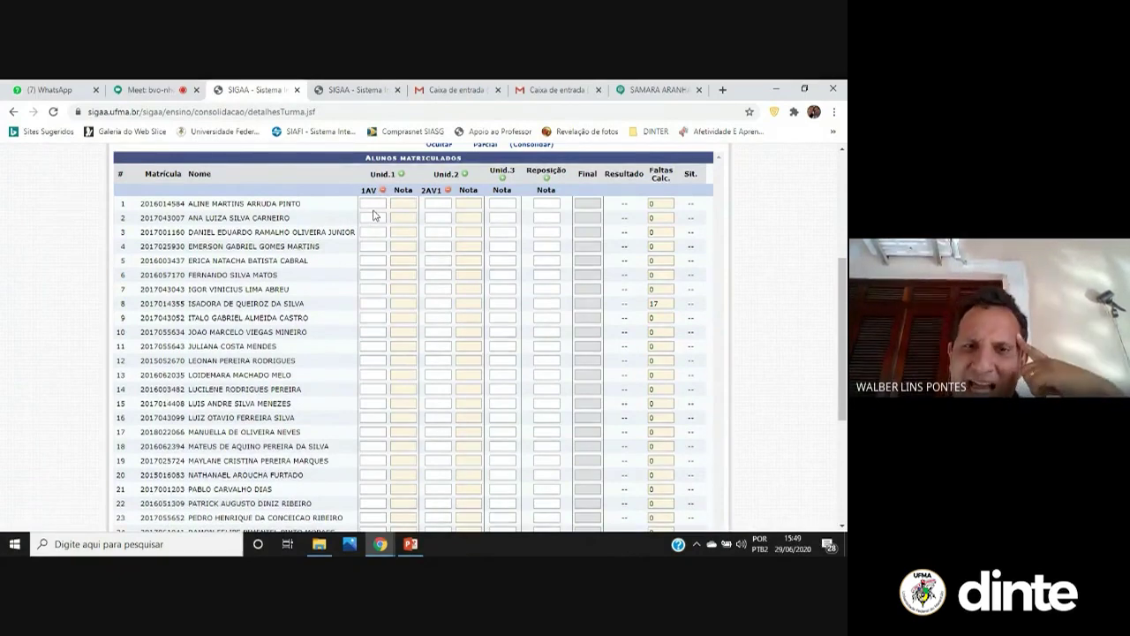
pyautogui.click(12, 112)
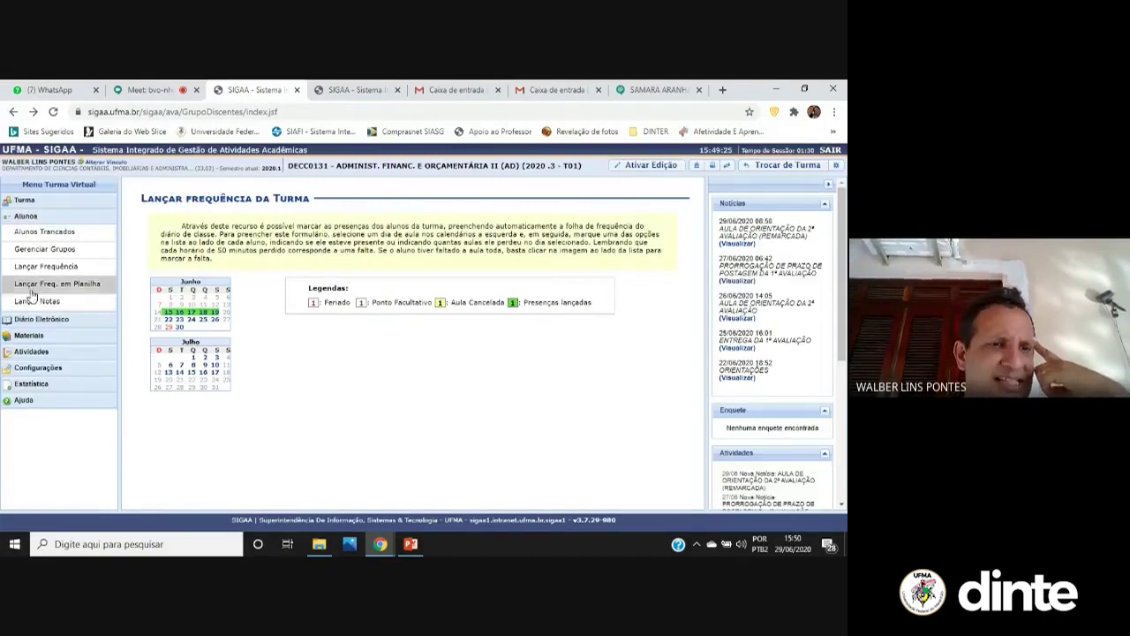
# Open the correction form for Grupo 2's submission under Atividades > Tarefas
pyautogui.click(39, 337)
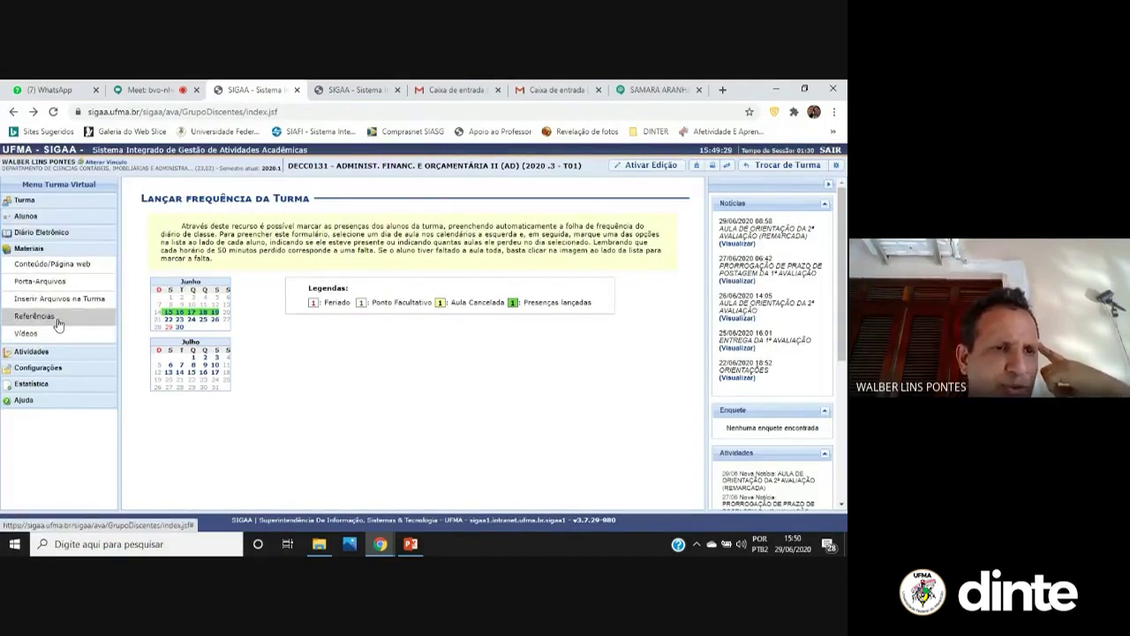
pyautogui.click(33, 351)
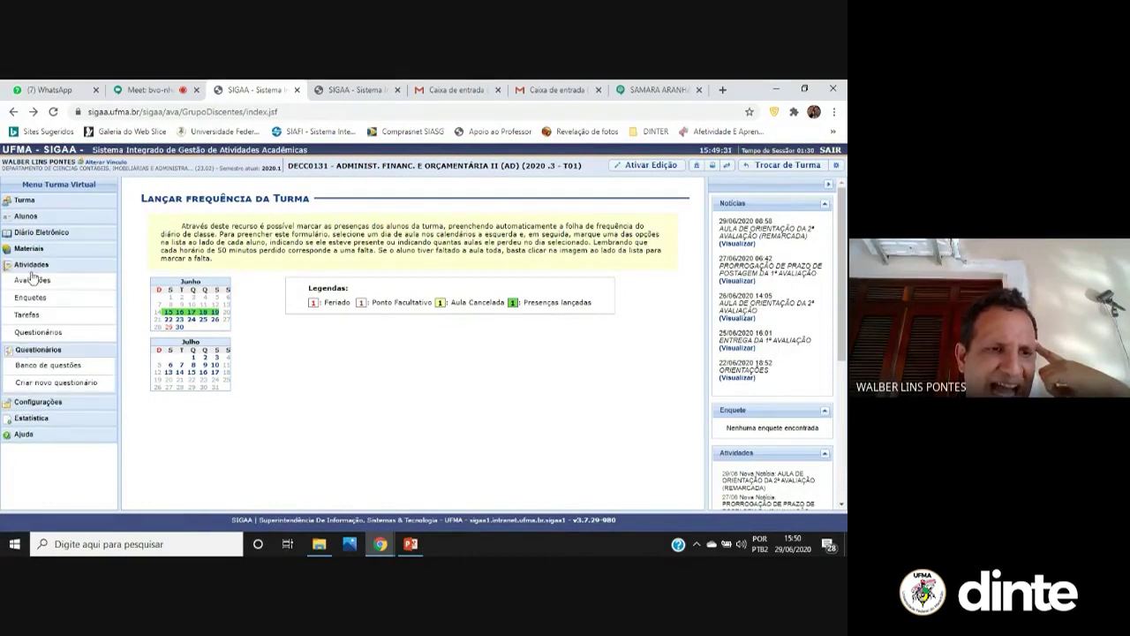
pyautogui.click(34, 318)
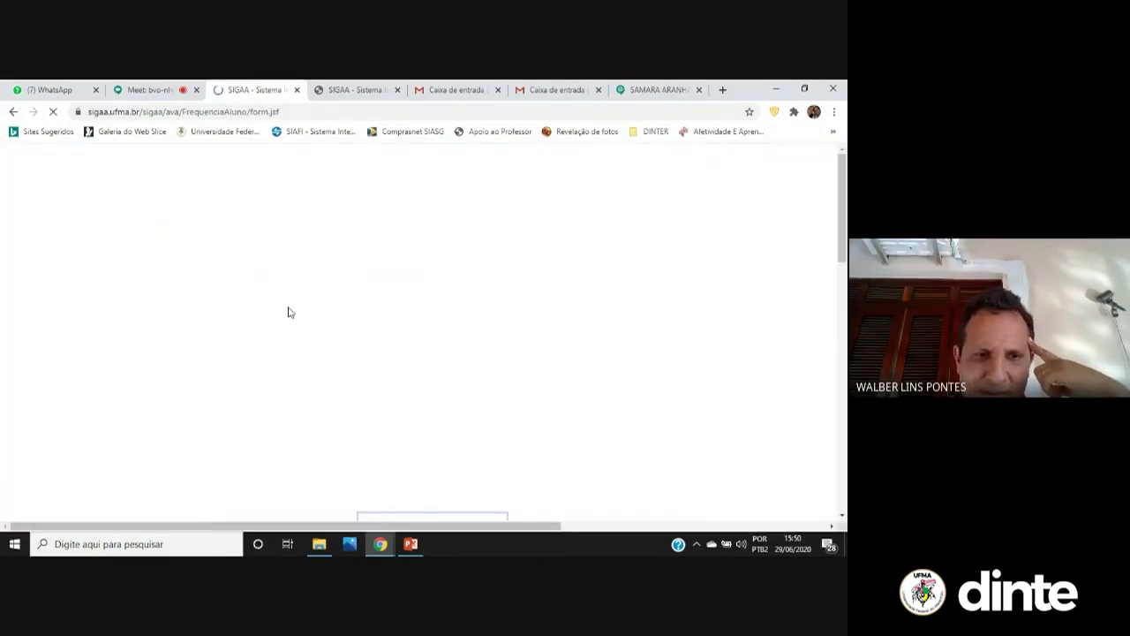
pyautogui.scroll(-3, 244, 430)
pyautogui.click(604, 372)
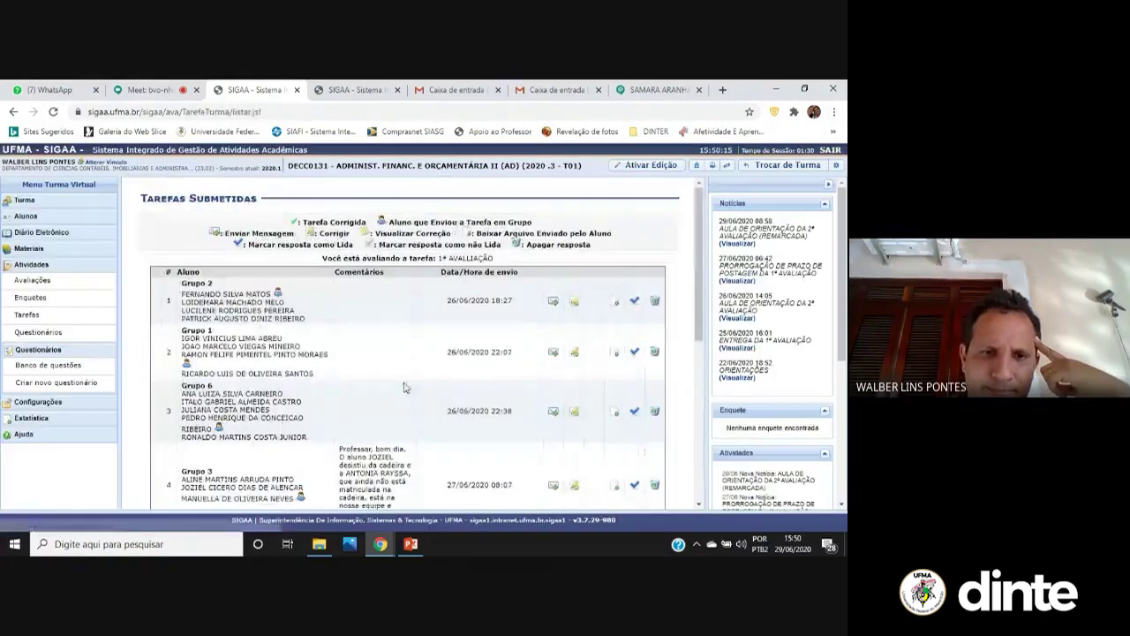
pyautogui.click(575, 303)
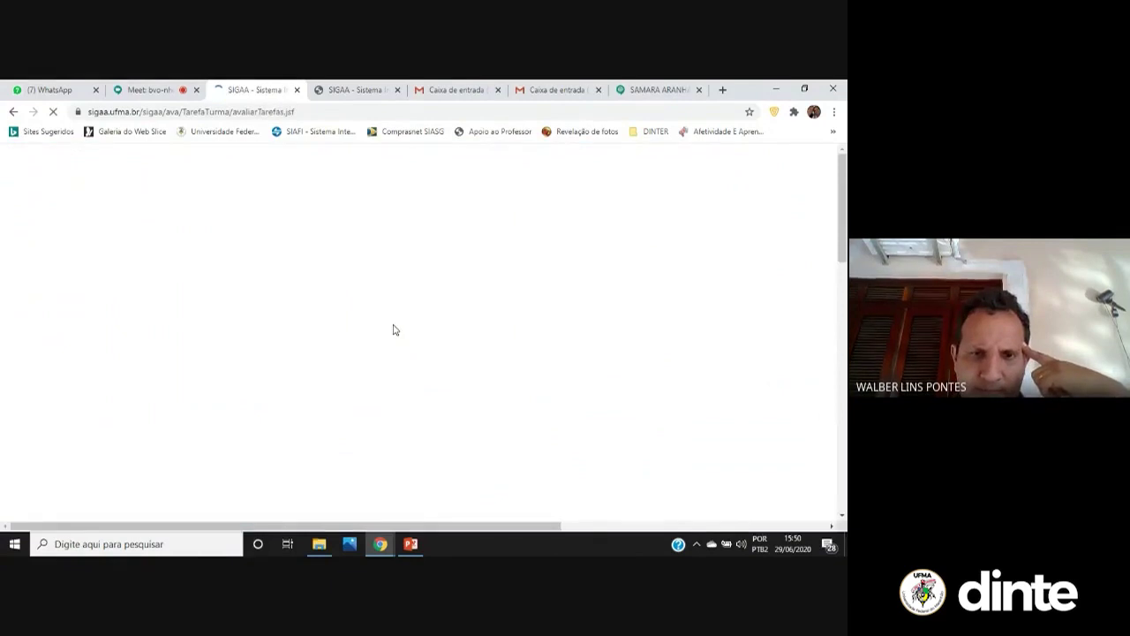
# Write the comment 'avaliação teste. não considerar a nota.' and download the group's submitted file
pyautogui.click(334, 401)
pyautogui.write('avalia')
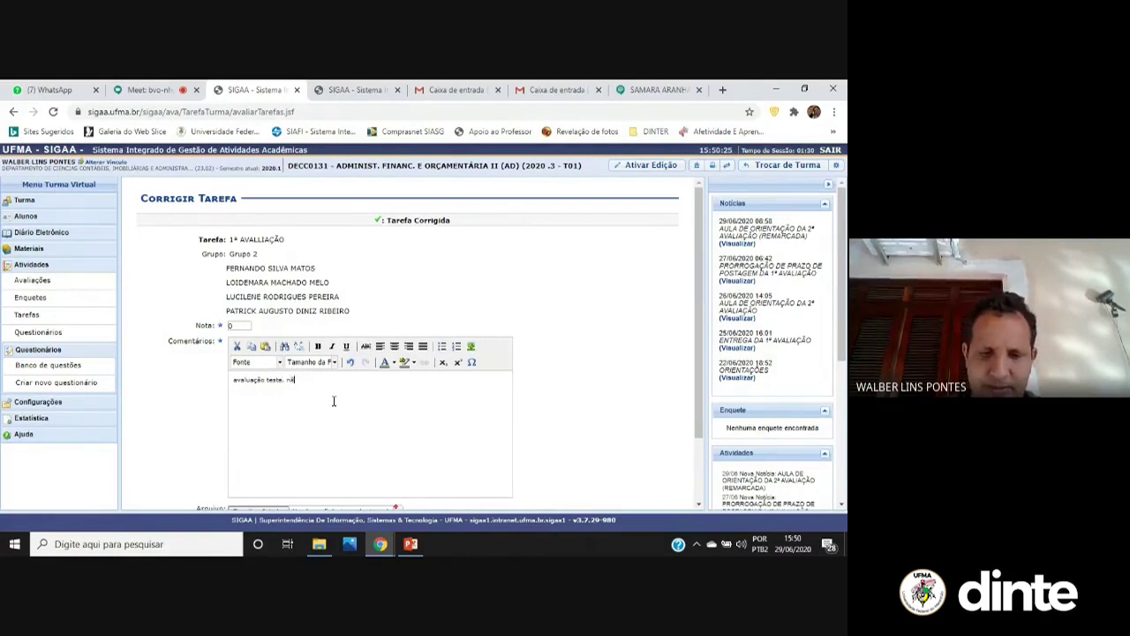
pyautogui.write('a n')
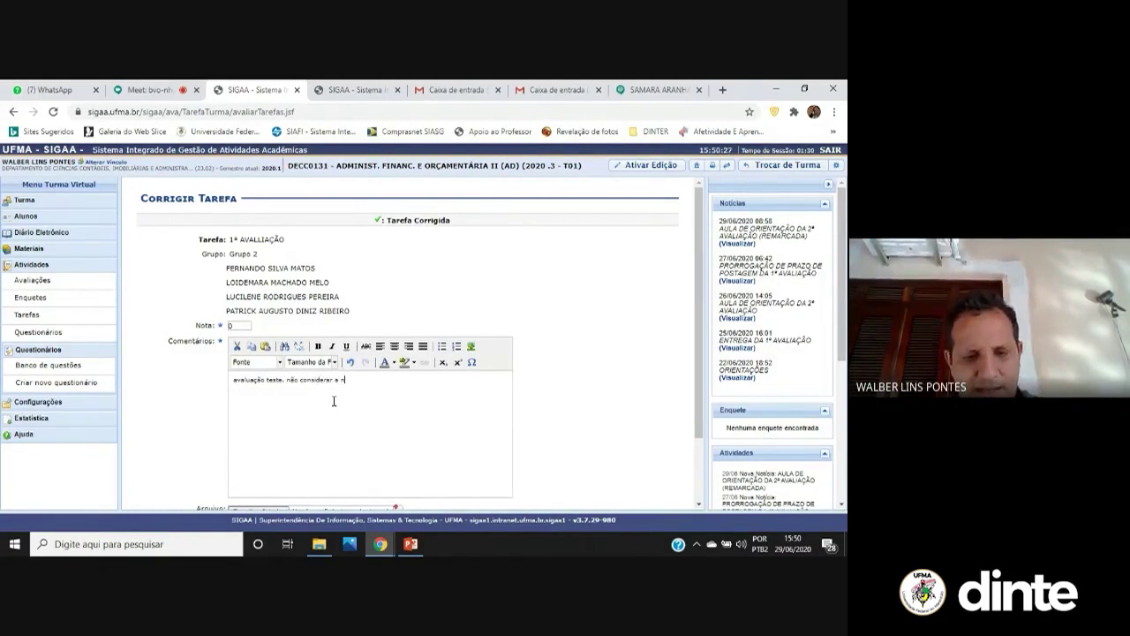
pyautogui.write('ota.')
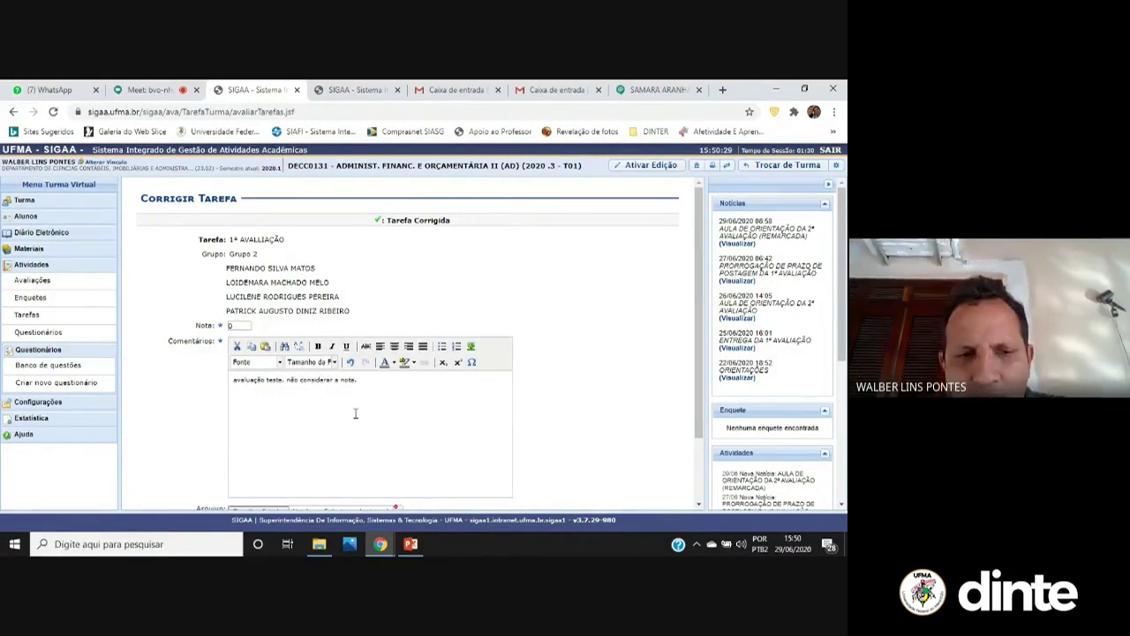
pyautogui.press('BackSpace')
pyautogui.write('i')
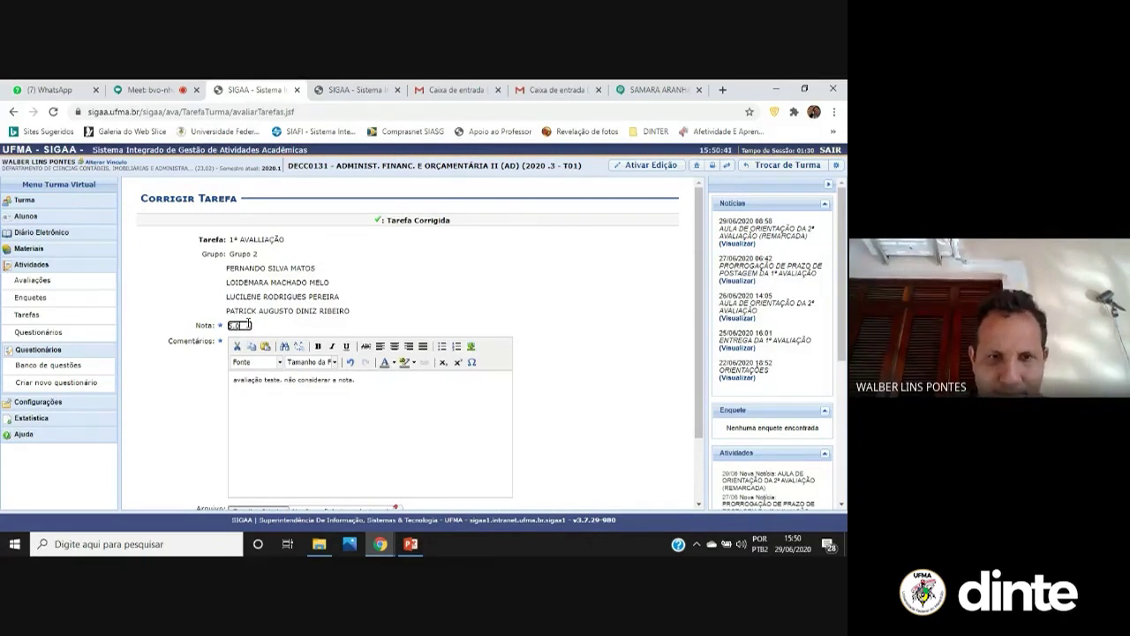
pyautogui.scroll(-1, 258, 217)
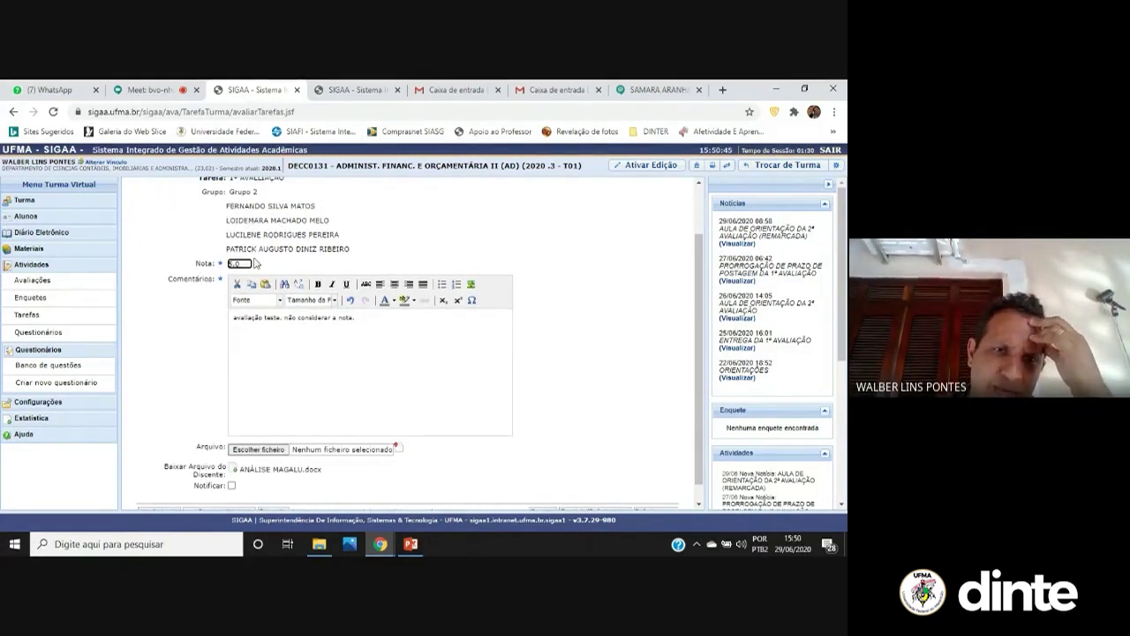
pyautogui.scroll(-1, 316, 486)
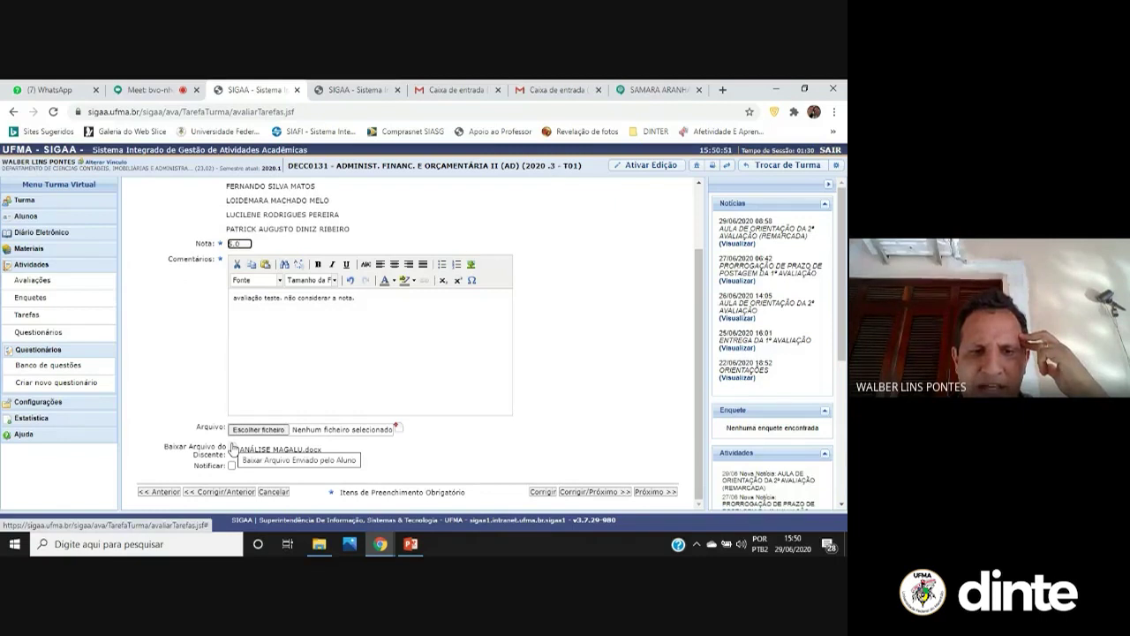
pyautogui.click(232, 448)
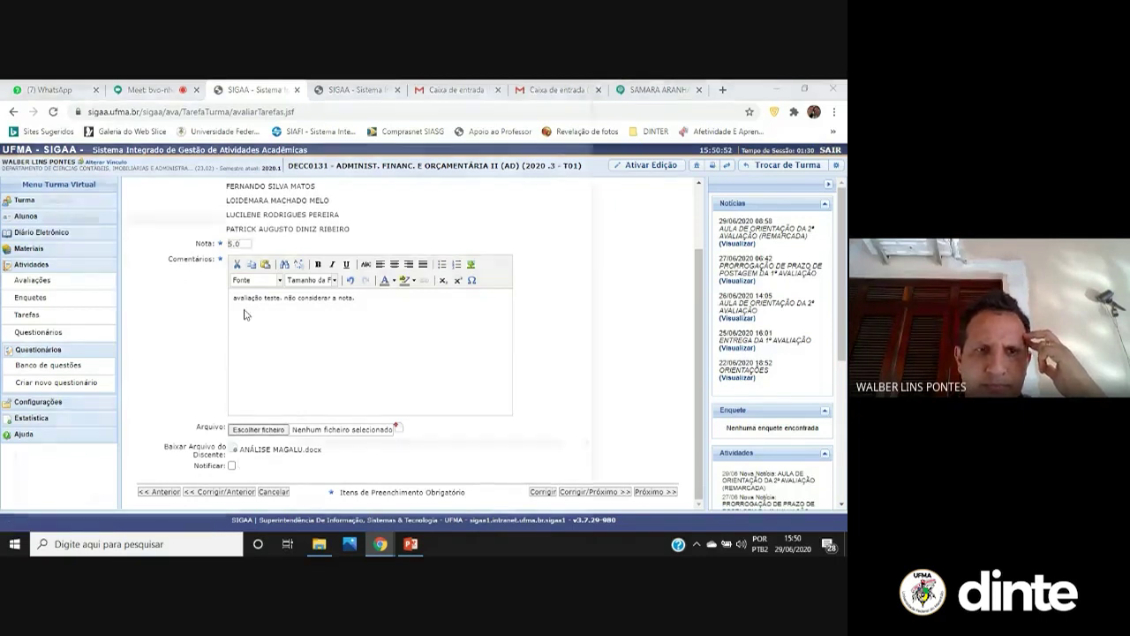
pyautogui.scroll(3, 113, 260)
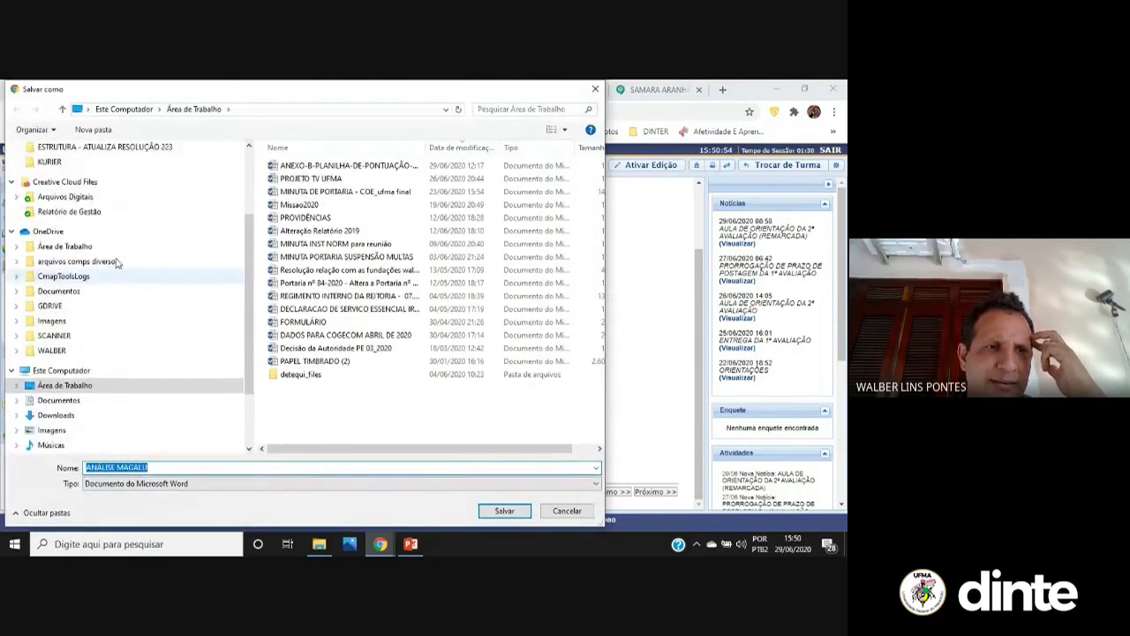
pyautogui.scroll(3, 116, 181)
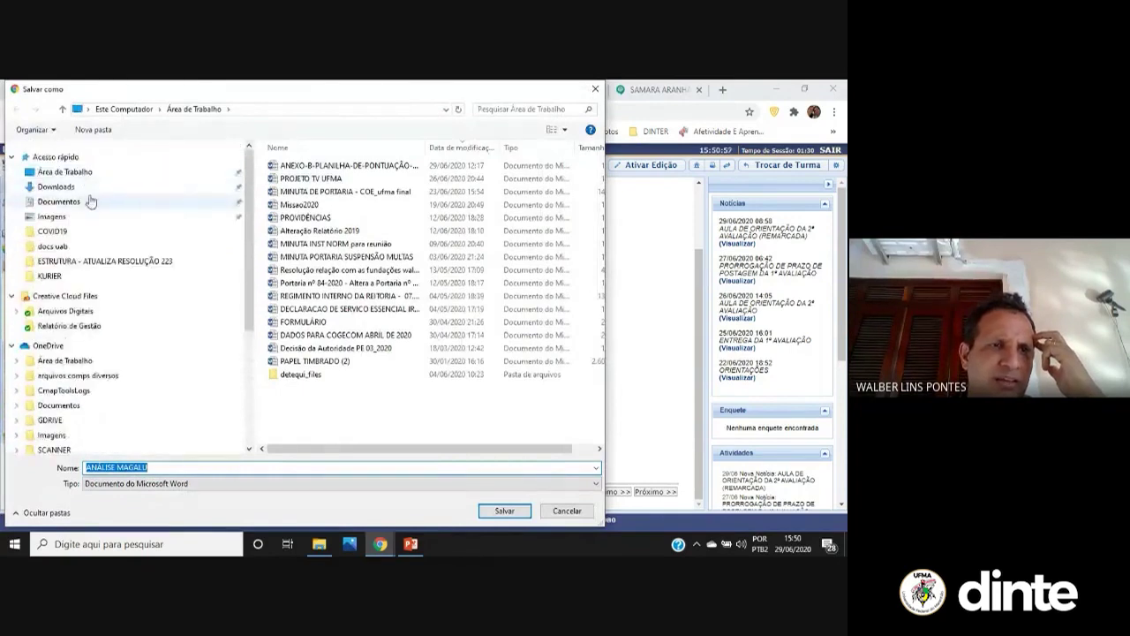
pyautogui.click(89, 188)
pyautogui.click(504, 510)
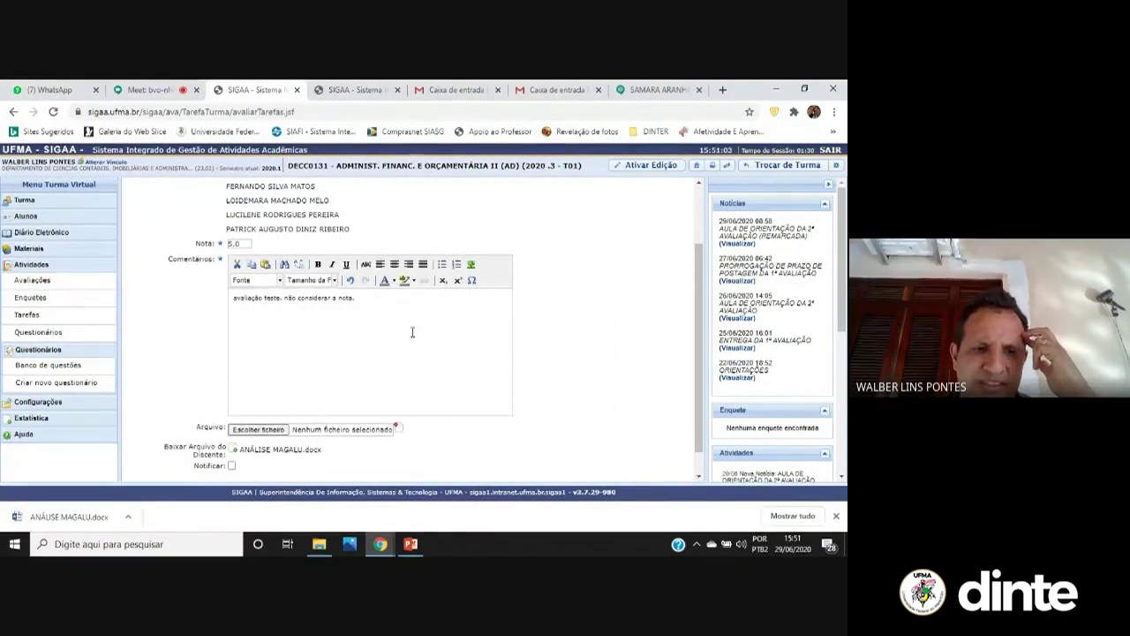
pyautogui.scroll(-1, 380, 353)
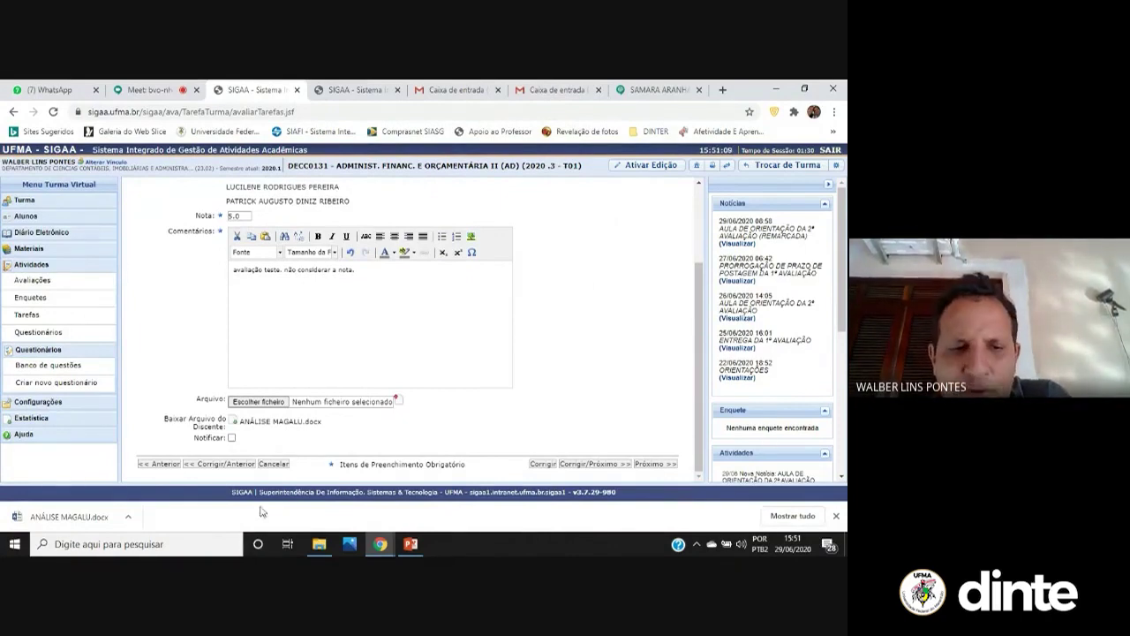
# Save Grupo 2's 5.0 grade and check it appears under Unid.1 1AV in the grade sheet
pyautogui.click(610, 465)
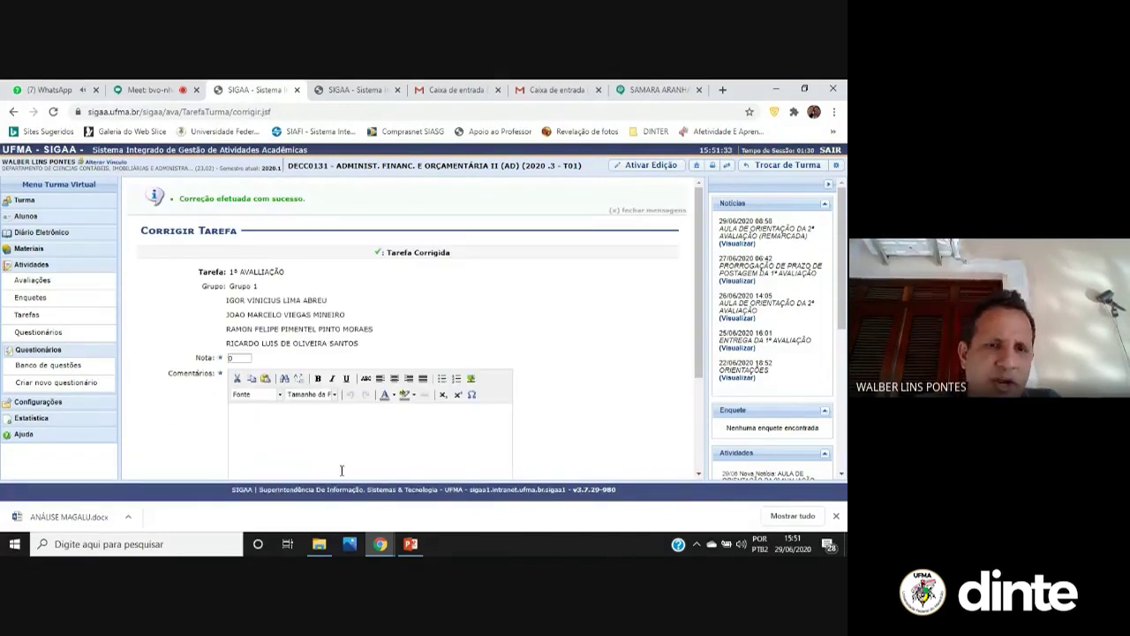
pyautogui.scroll(-3, 356, 360)
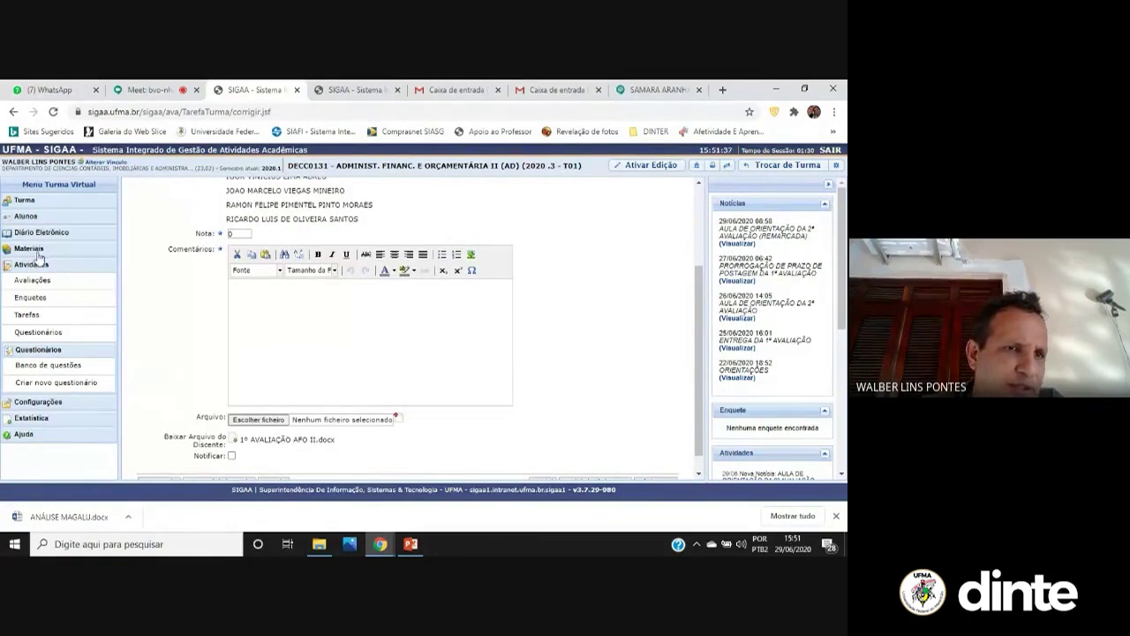
pyautogui.click(38, 221)
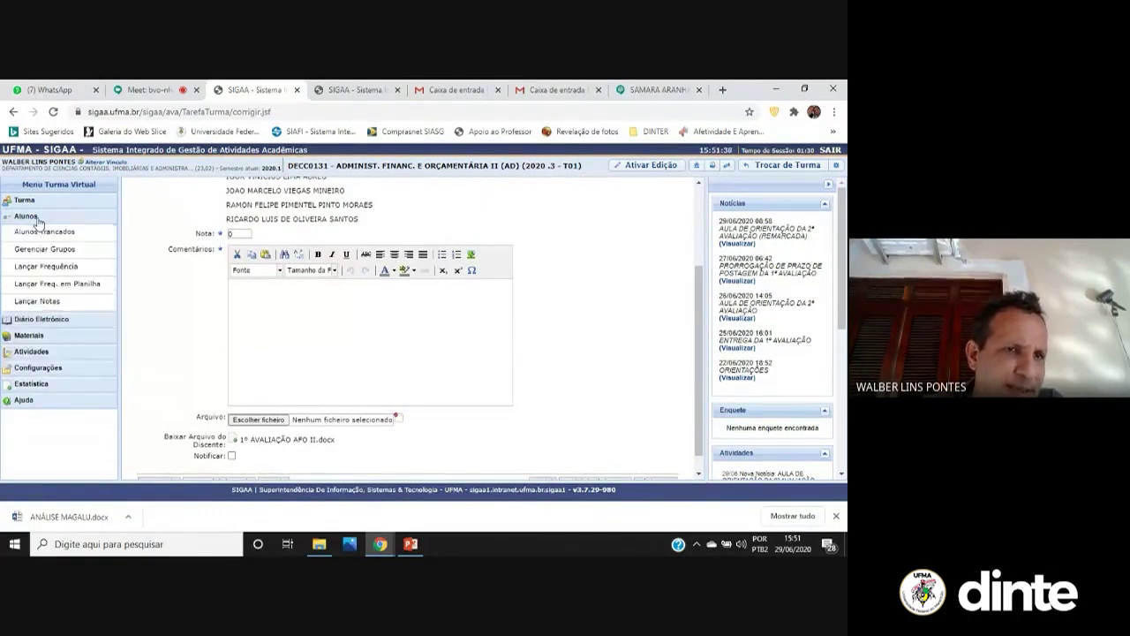
pyautogui.click(68, 306)
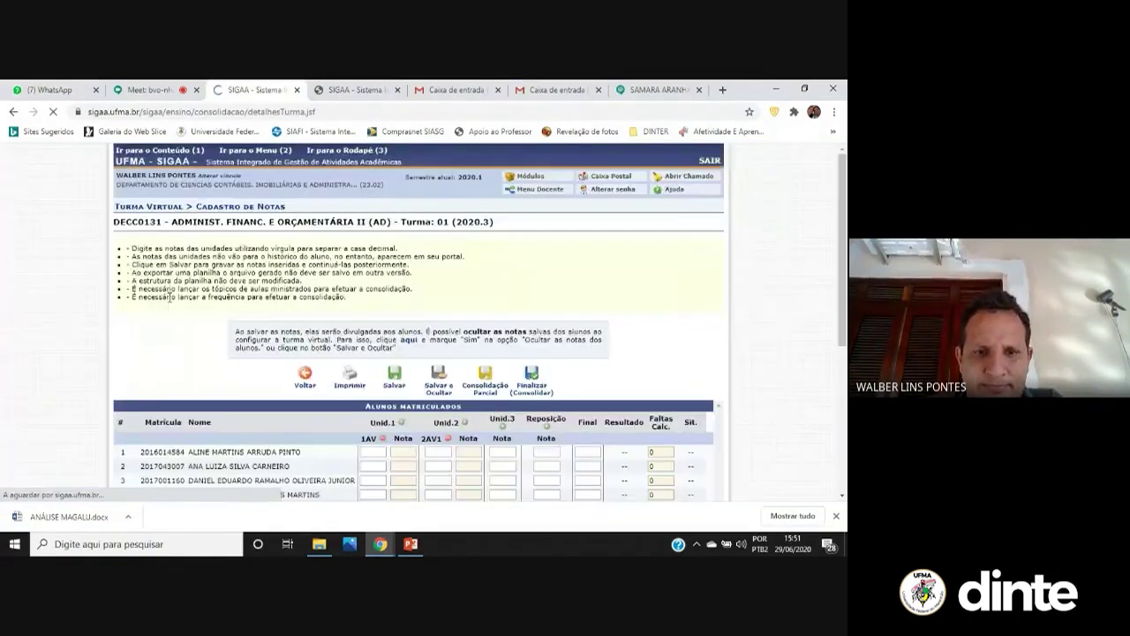
pyautogui.scroll(-4, 358, 274)
pyautogui.scroll(1, 367, 240)
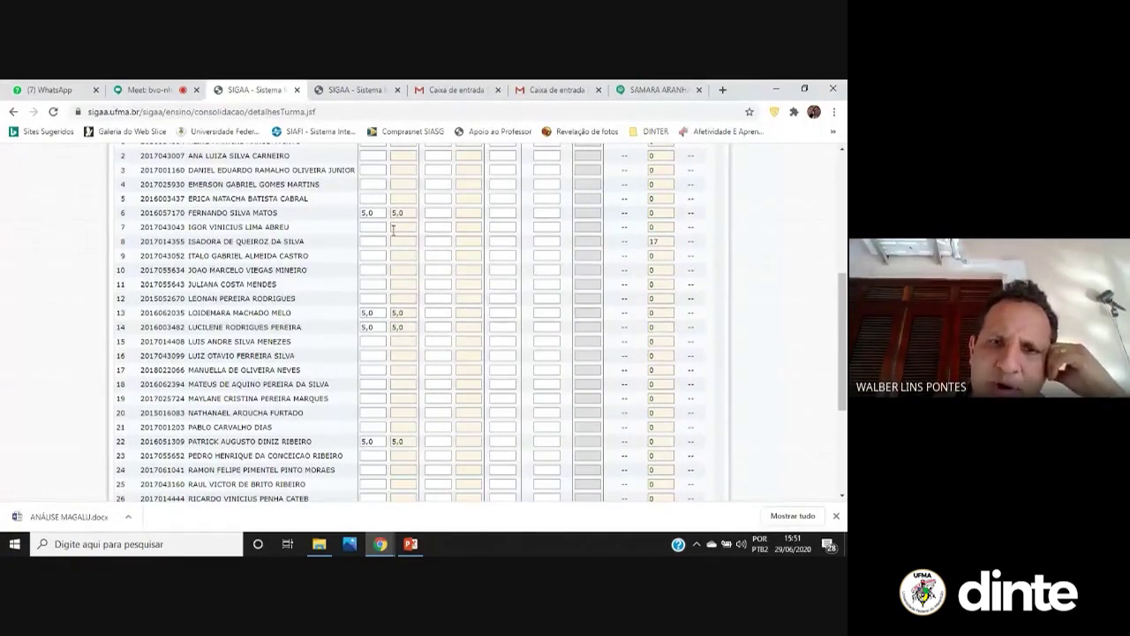
pyautogui.scroll(3, 411, 216)
pyautogui.scroll(-3, 409, 284)
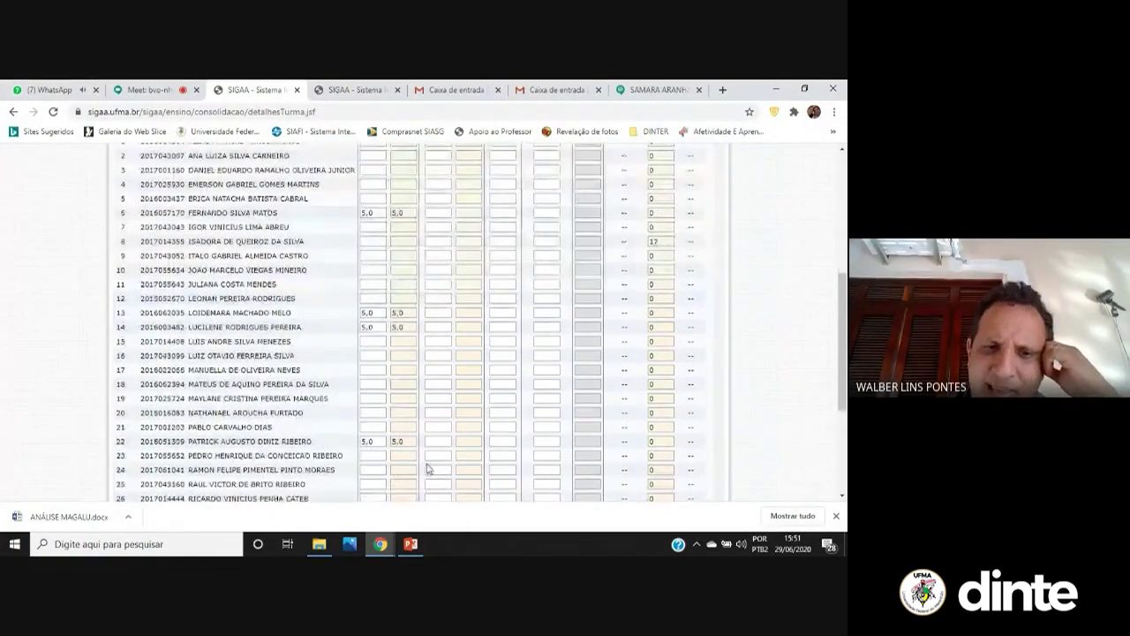
pyautogui.scroll(-5, 407, 453)
pyautogui.scroll(10, 419, 423)
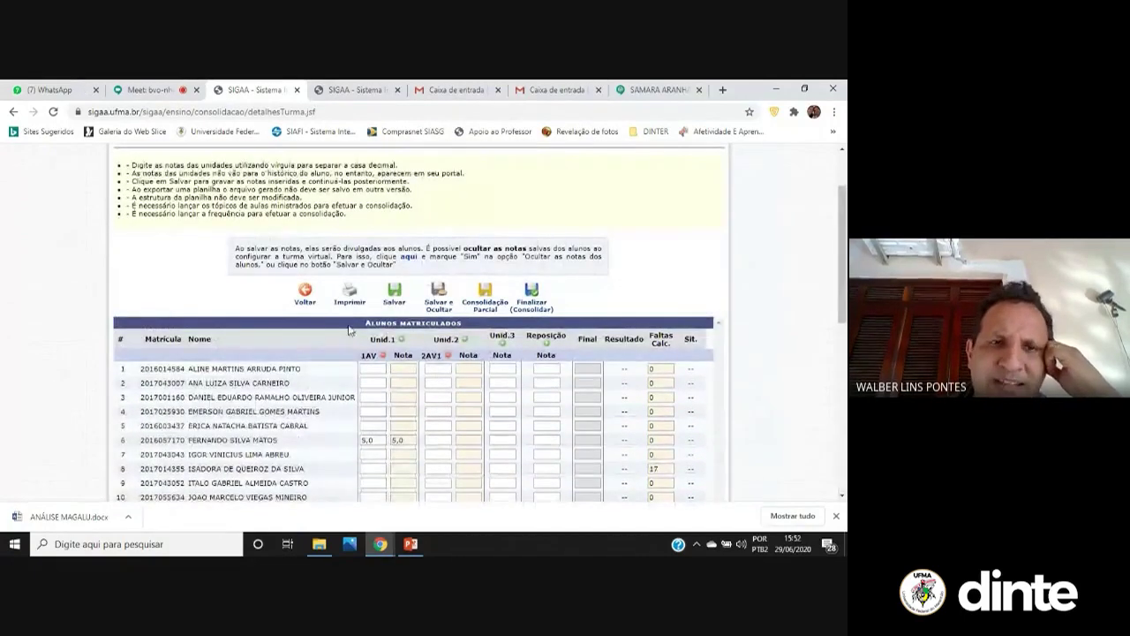
pyautogui.scroll(-3, 289, 358)
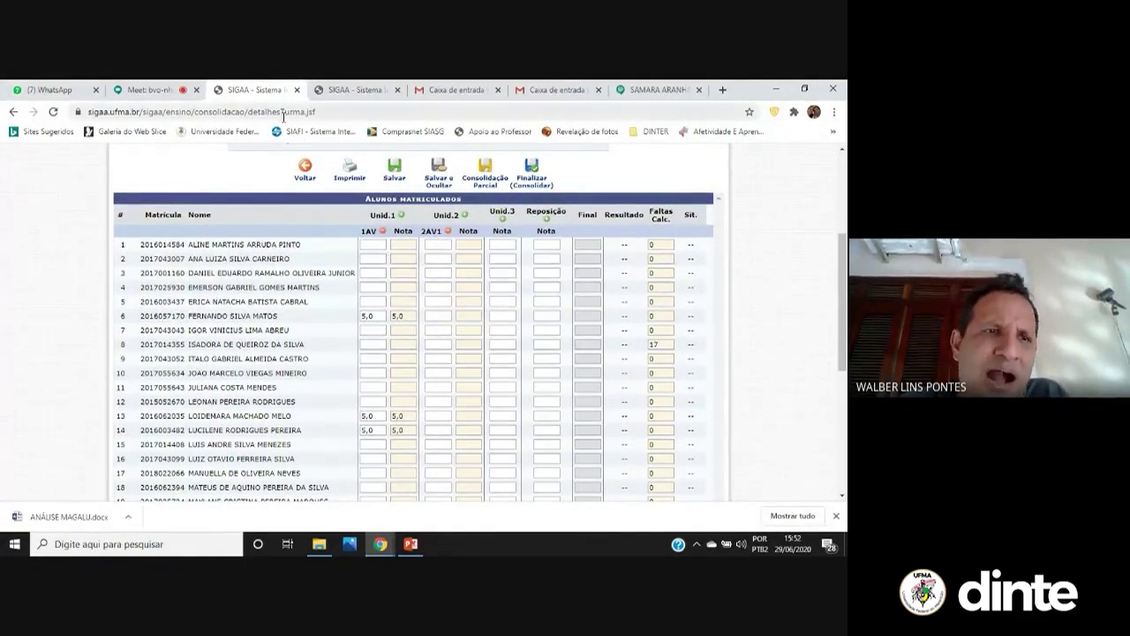
# Glance at the attendance tab, return to the grade sheet, and expand Diário Eletrônico
pyautogui.click(344, 94)
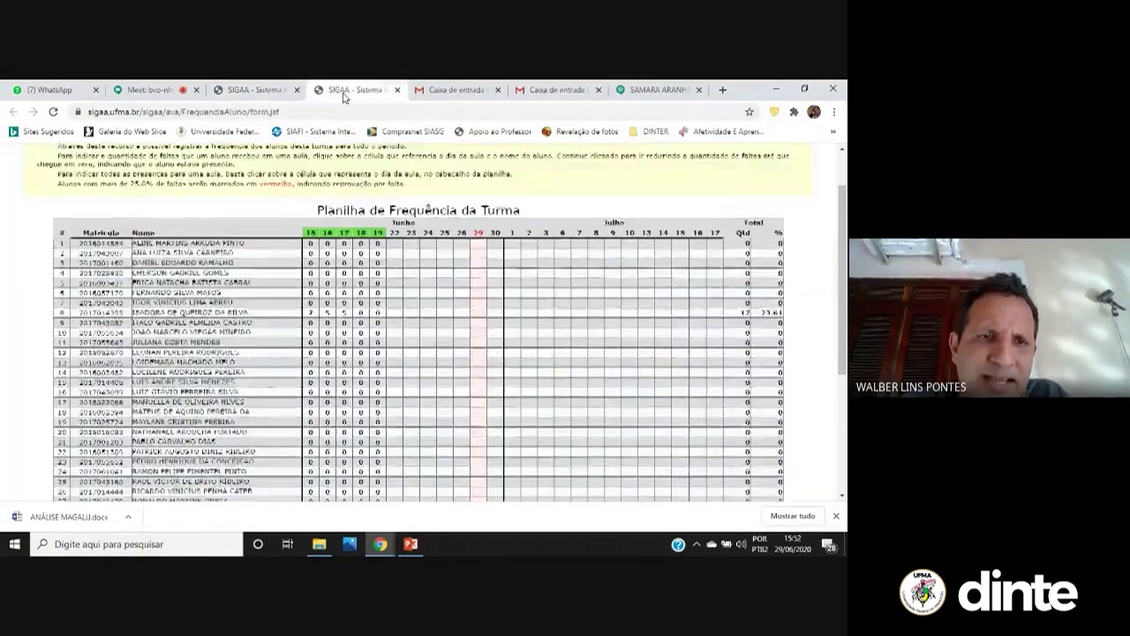
pyautogui.click(256, 89)
pyautogui.scroll(3, 186, 250)
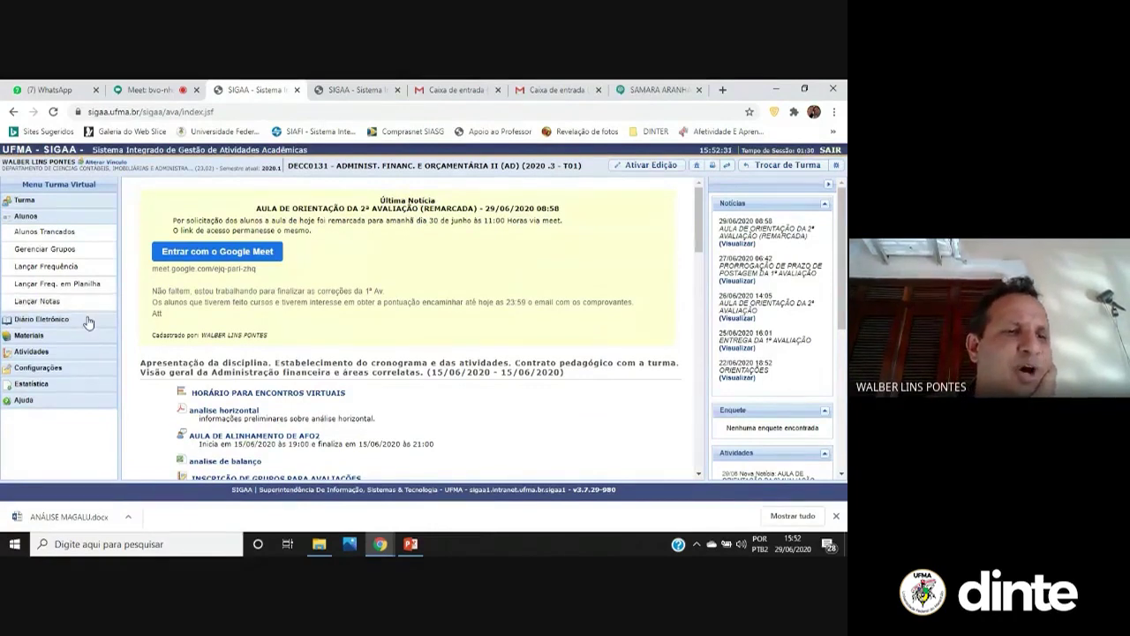
pyautogui.click(88, 322)
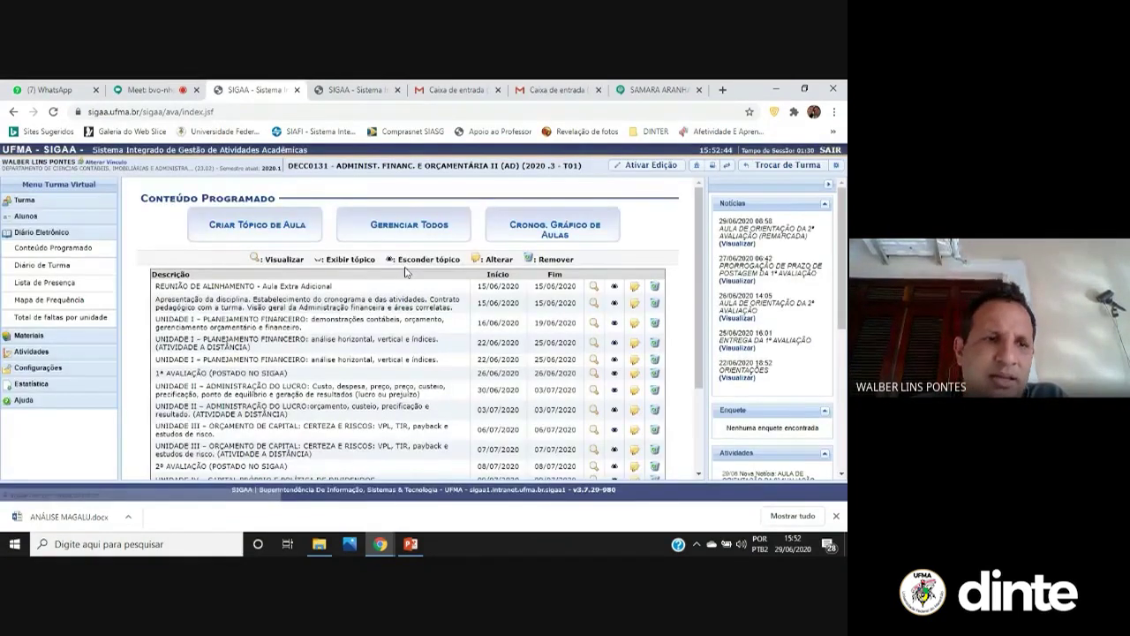
# Expand the Materiais menu and dismiss the security notification
pyautogui.scroll(-3, 406, 271)
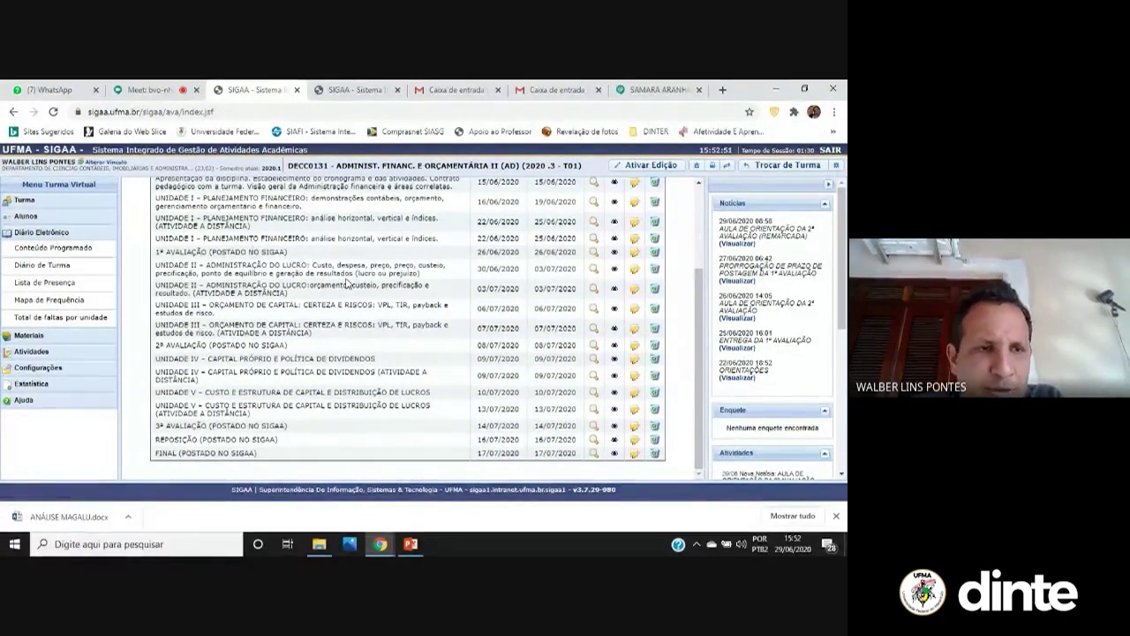
pyautogui.click(62, 338)
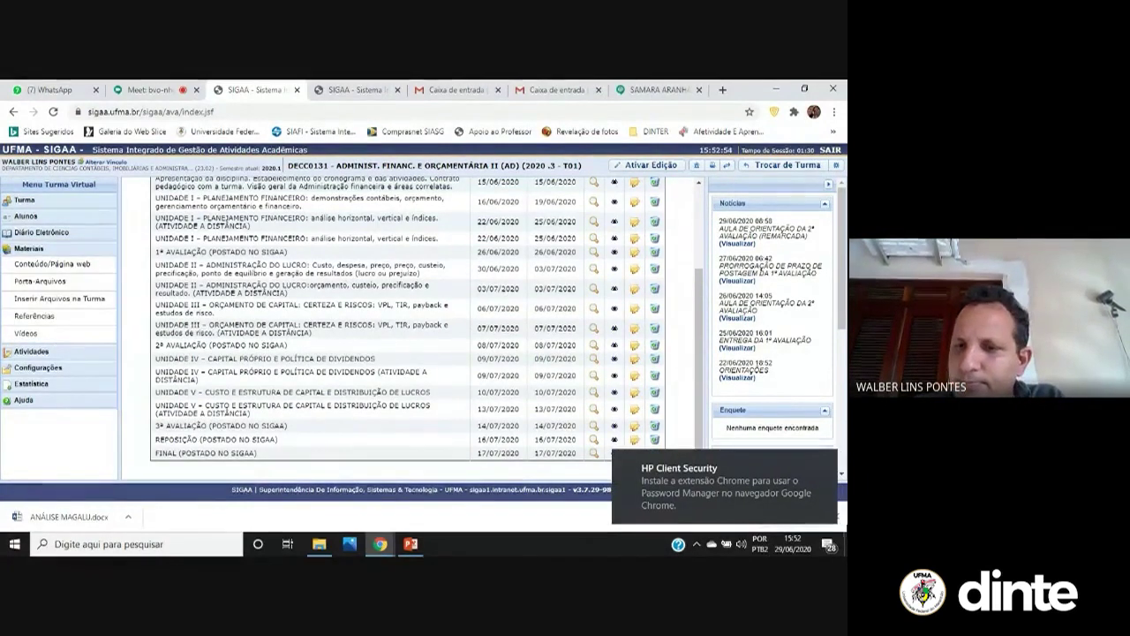
pyautogui.click(828, 460)
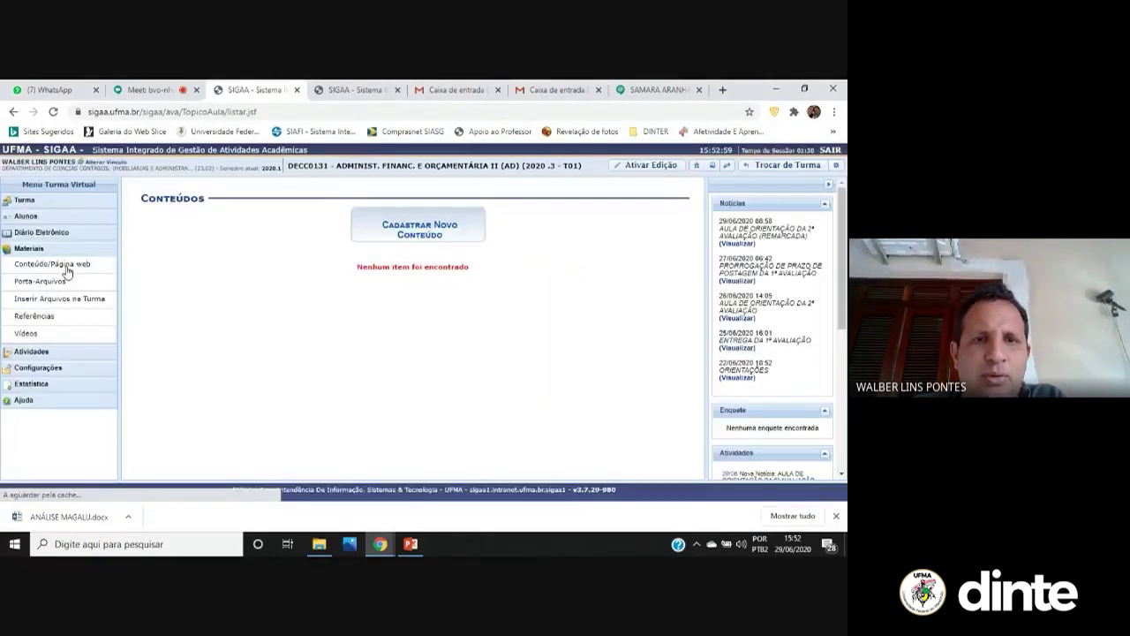
# Start a new content item titled 'DIFERENCIAL DE ALIQUOTA' and open a new browser tab
pyautogui.click(417, 240)
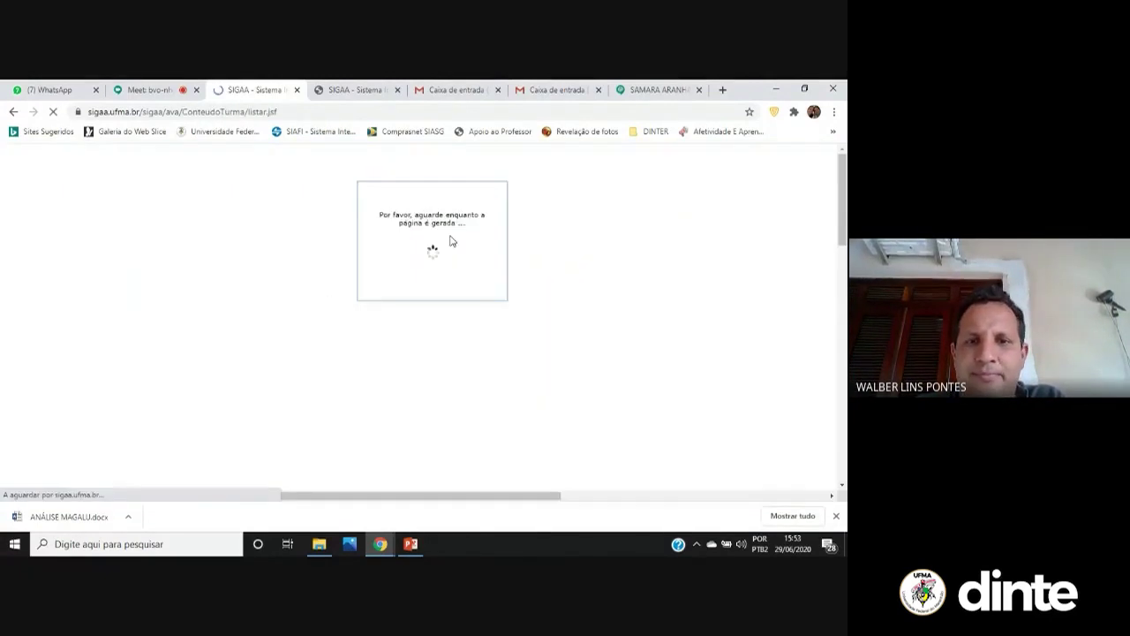
pyautogui.click(376, 223)
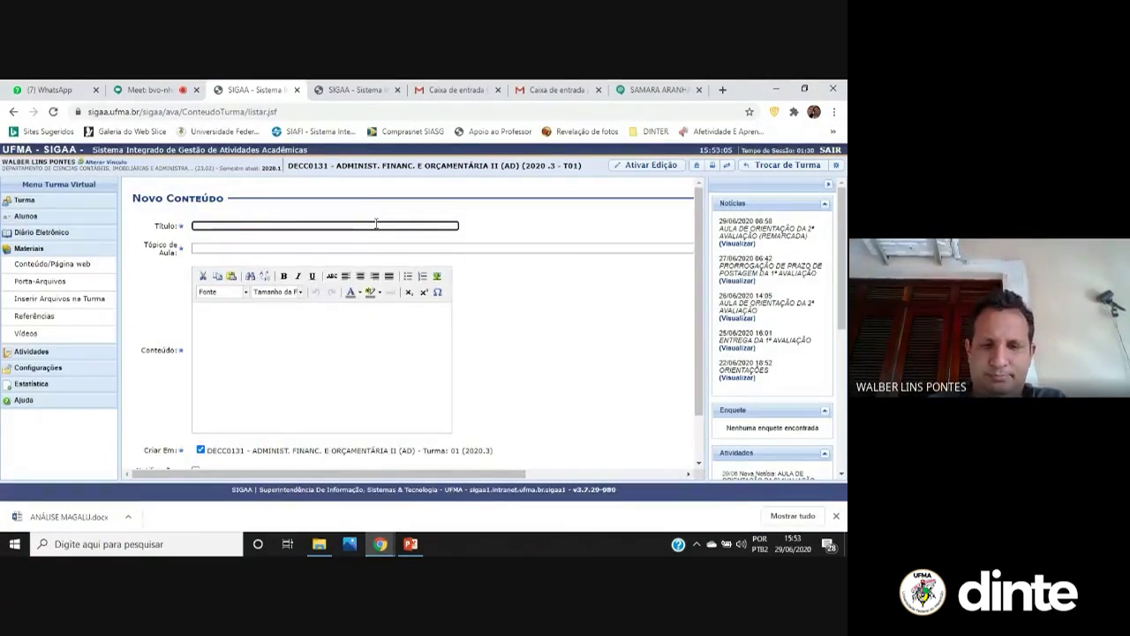
pyautogui.write('D')
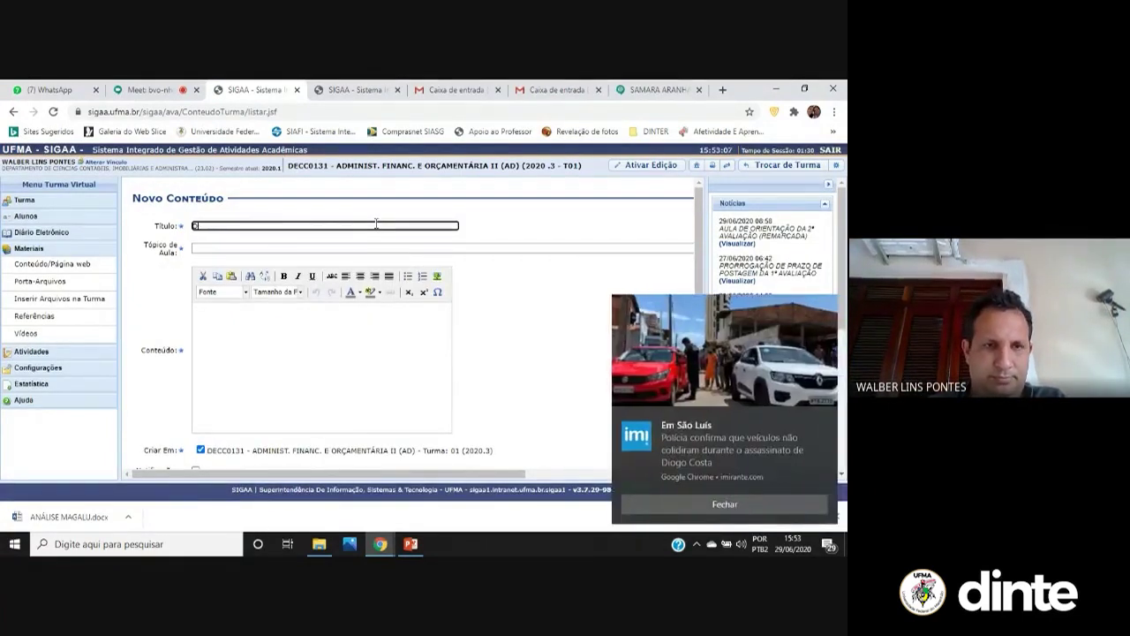
pyautogui.write('IIFERENCIA')
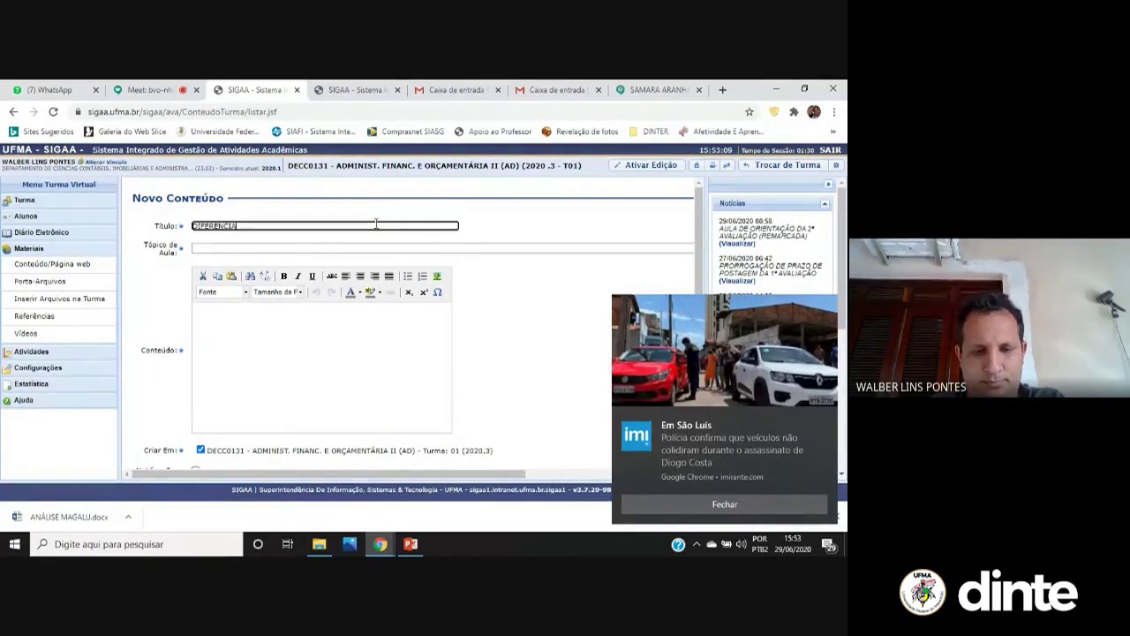
pyautogui.write('L DE ALIQUOTA')
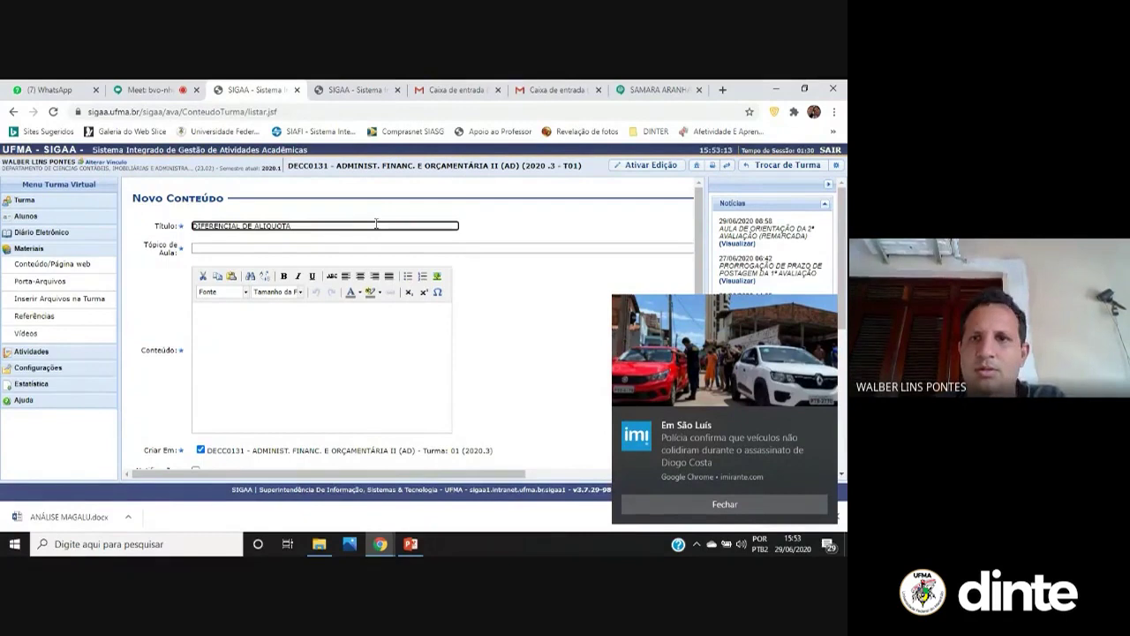
pyautogui.click(723, 91)
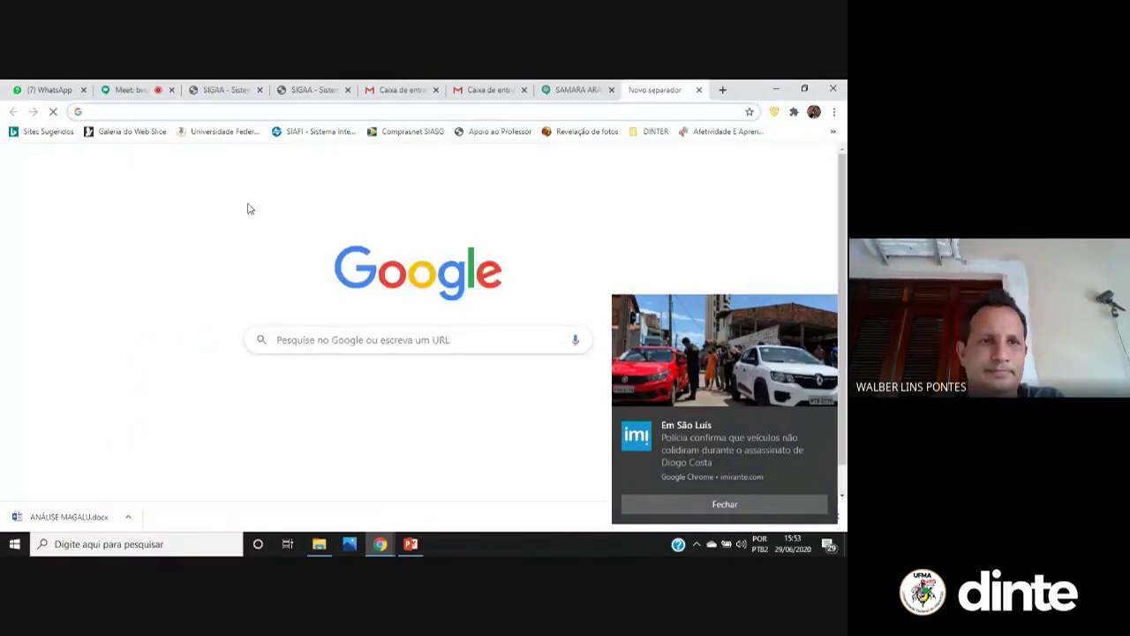
# Search Google for 'DFERENCIAL DE ALIQUOTA' and open the Portal Contábeis article
pyautogui.click(340, 340)
pyautogui.write('DF')
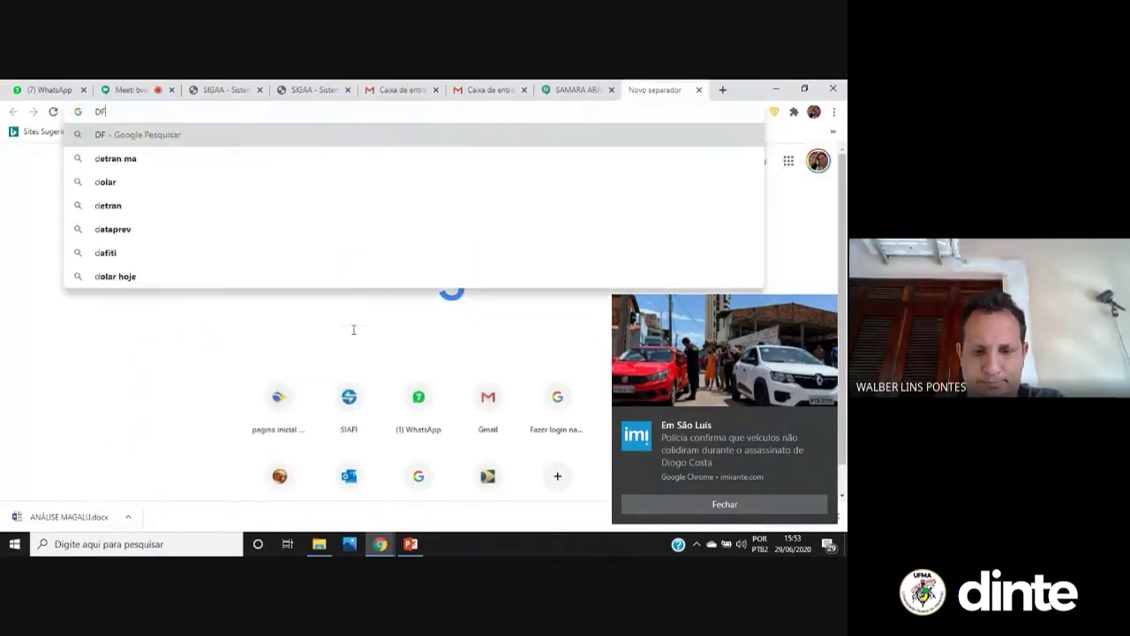
pyautogui.write('ERENCIAL DE ALI')
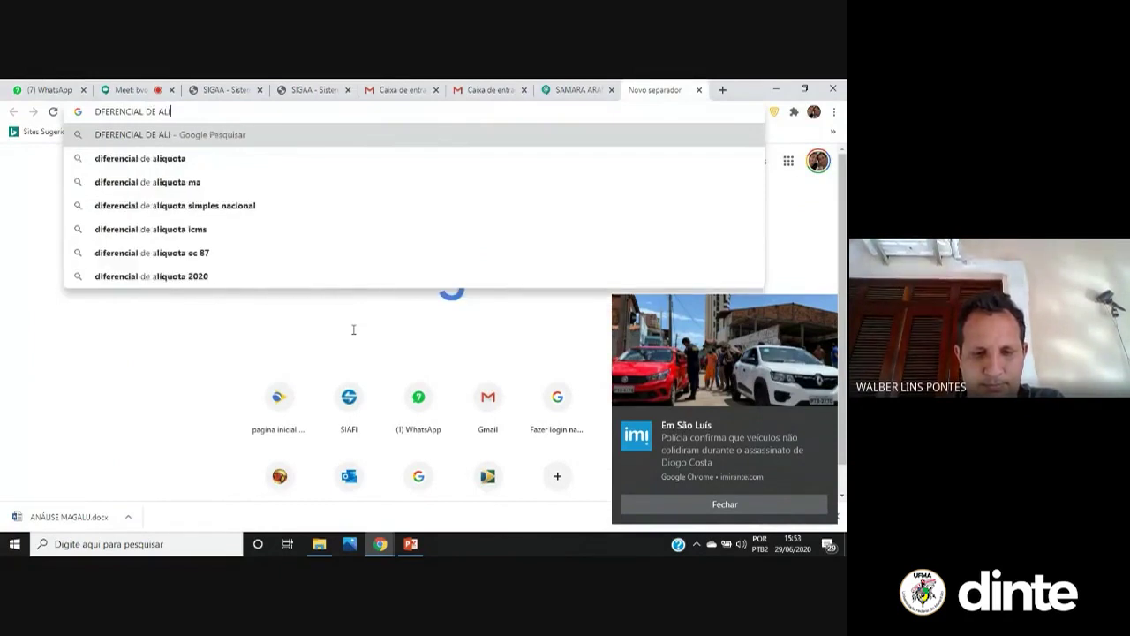
pyautogui.write('QUOTA')
pyautogui.press('Return')
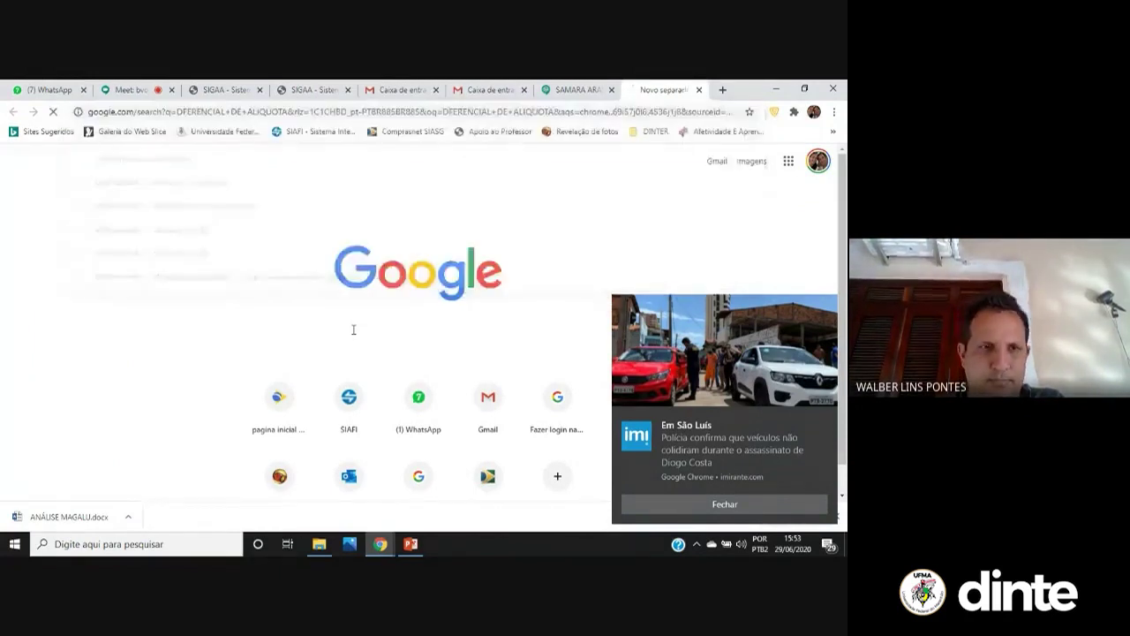
pyautogui.scroll(-3, 278, 273)
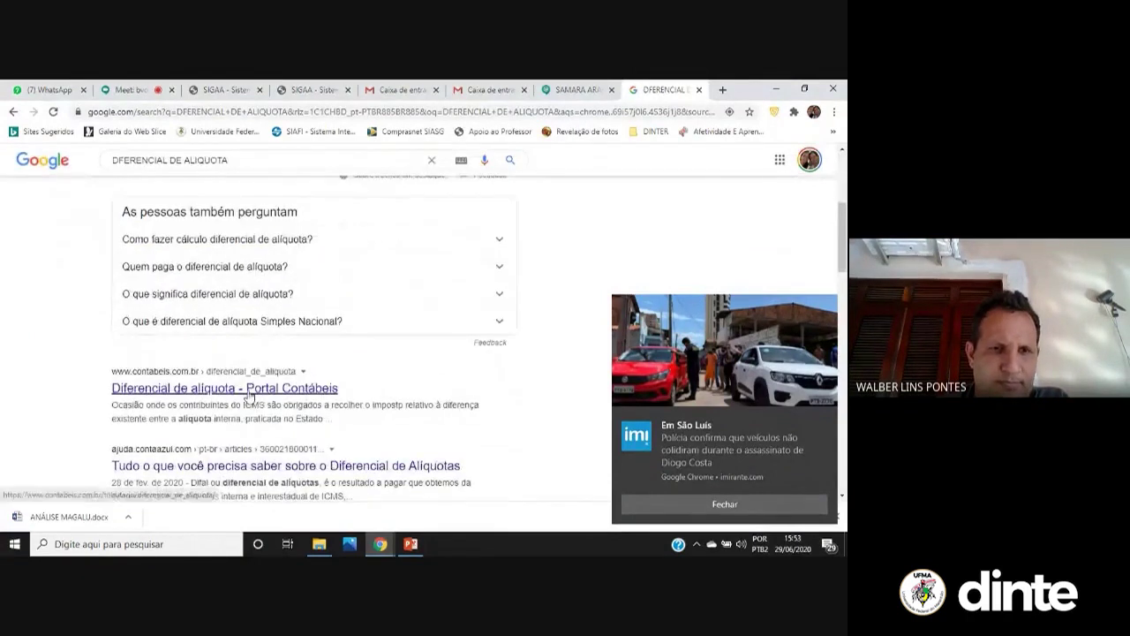
pyautogui.click(251, 387)
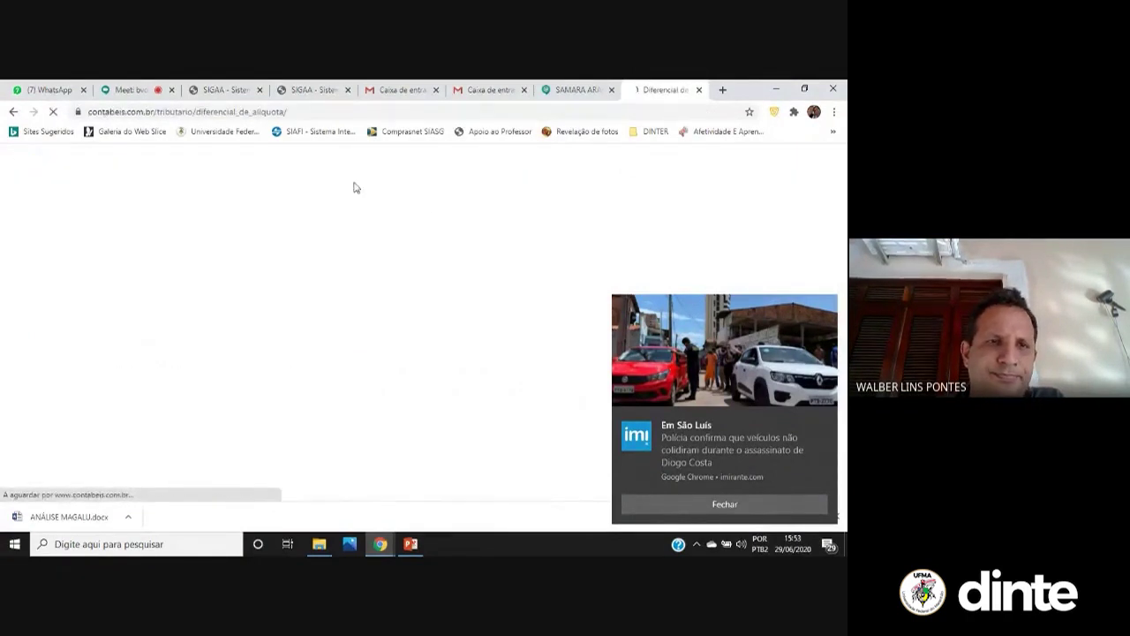
# Copy the article's web address and close the extra SIGAA tab
pyautogui.click(341, 111)
pyautogui.hotkey('ctrl', 'c')
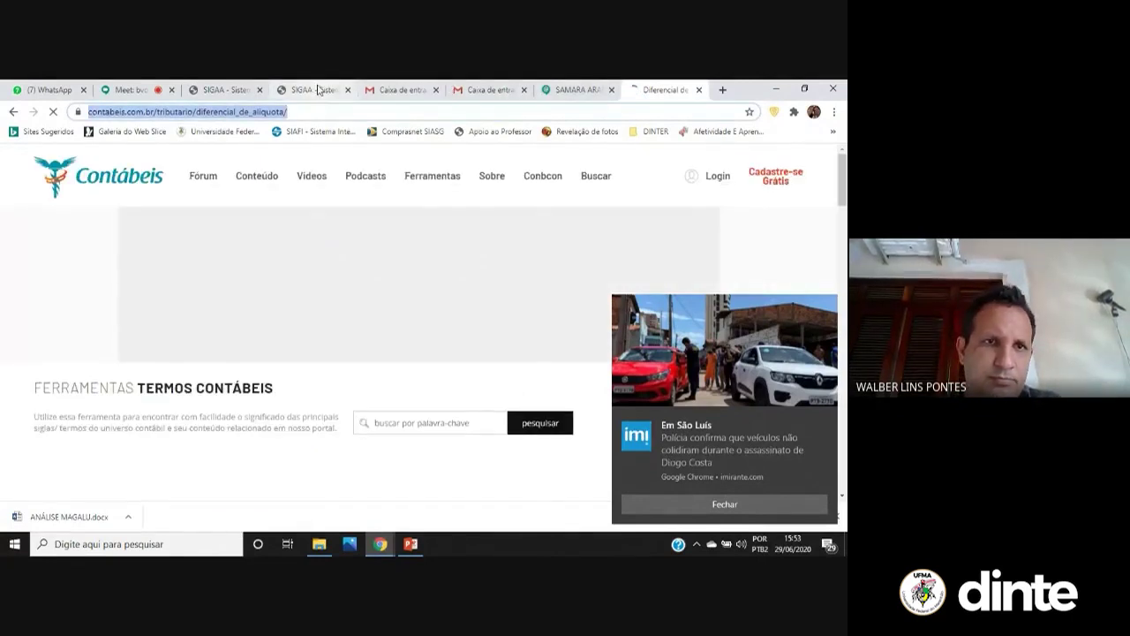
pyautogui.click(320, 90)
pyautogui.click(348, 90)
# Register the content under the 10/07/2020 Unidade V topic with the pasted article link
pyautogui.click(213, 88)
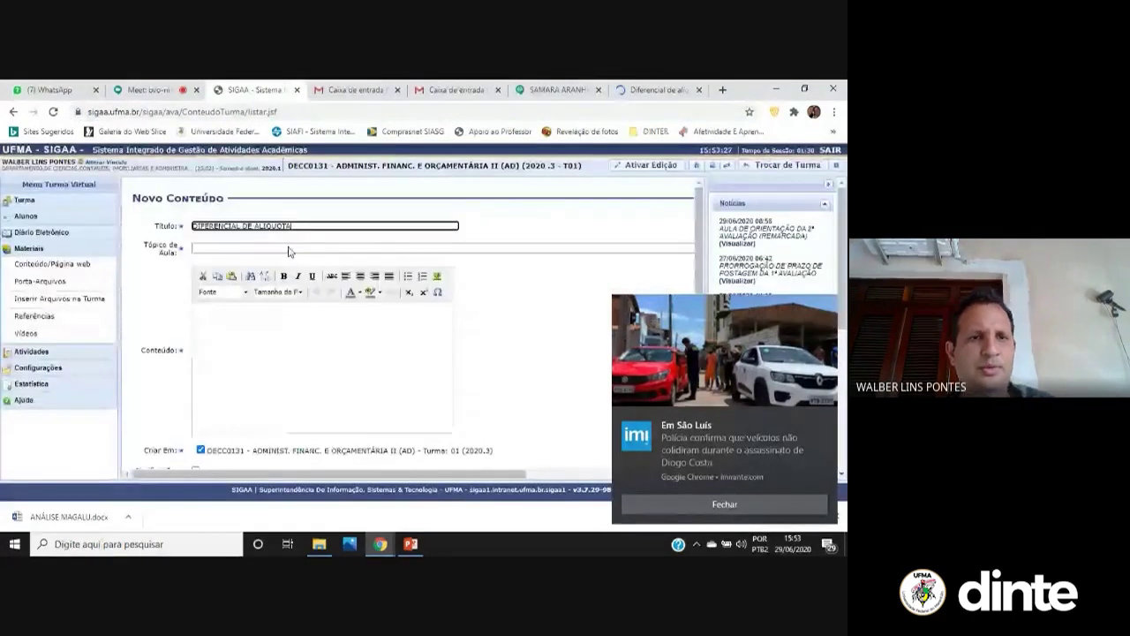
pyautogui.click(289, 250)
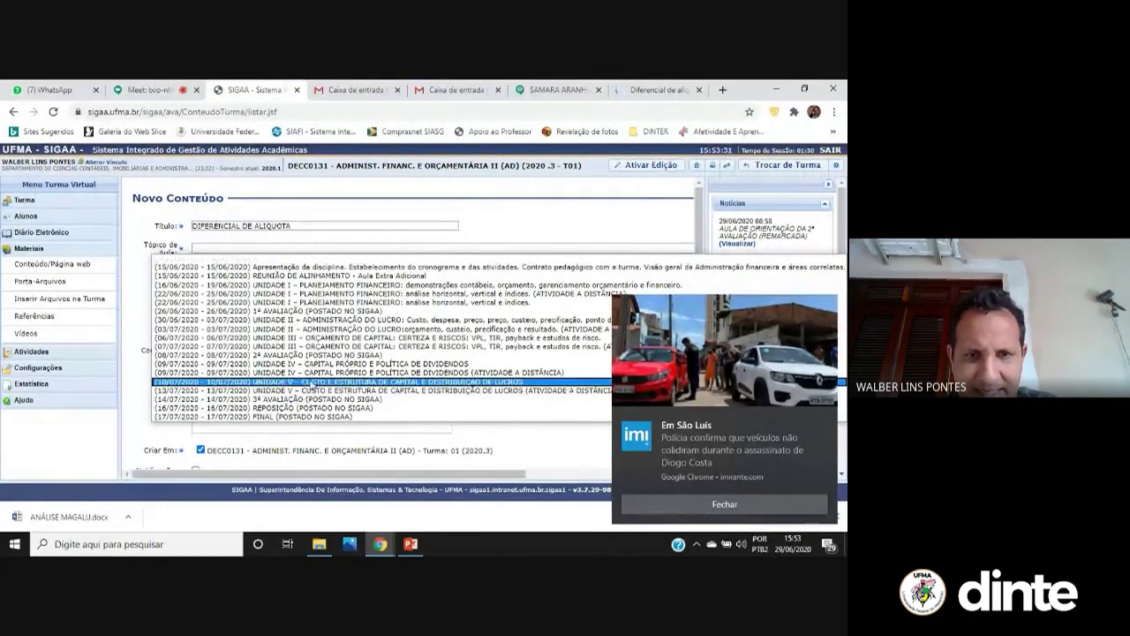
pyautogui.click(312, 383)
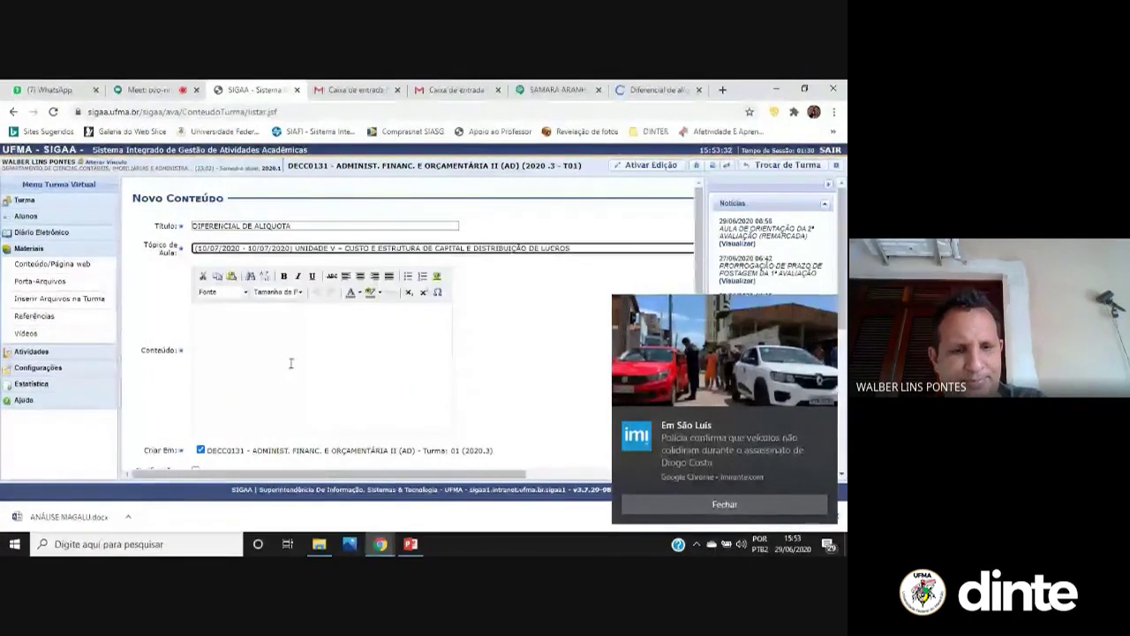
pyautogui.click(290, 363)
pyautogui.hotkey('ctrl', 'v')
pyautogui.scroll(-2, 277, 374)
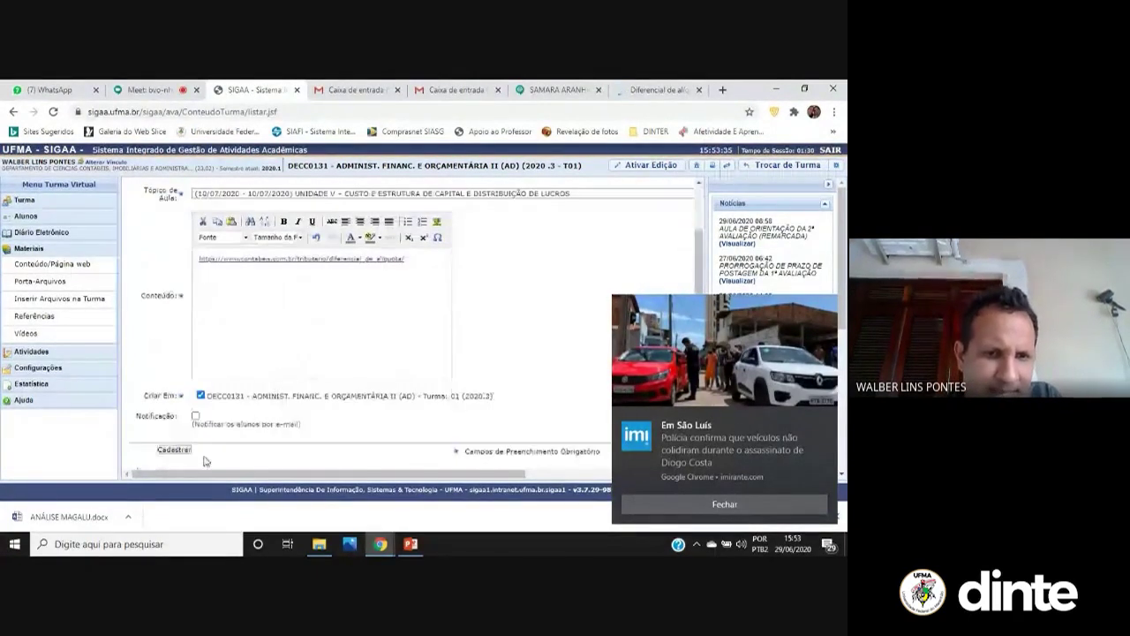
pyautogui.click(174, 450)
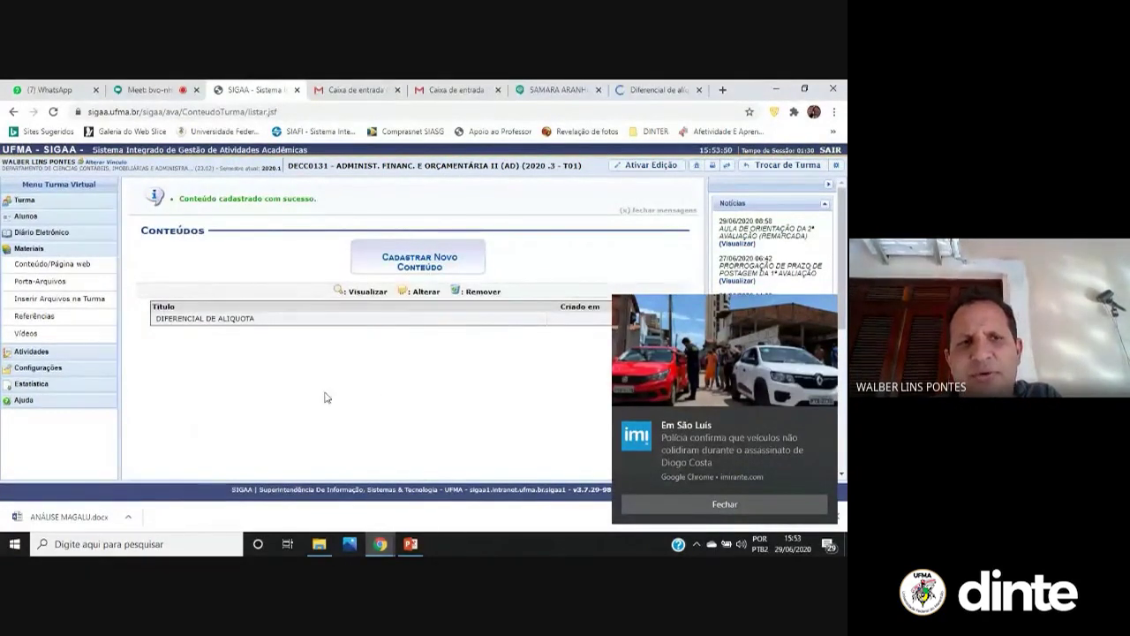
# Dismiss the news pop-up, look at Porta-Arquivos, then return to the contents list
pyautogui.click(713, 501)
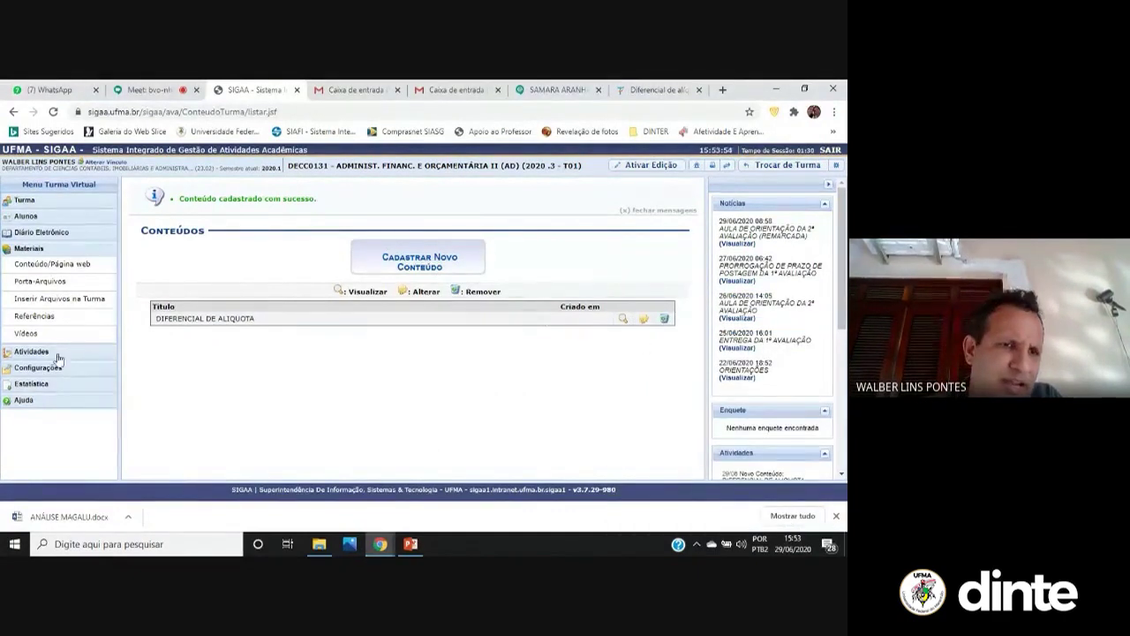
pyautogui.click(40, 282)
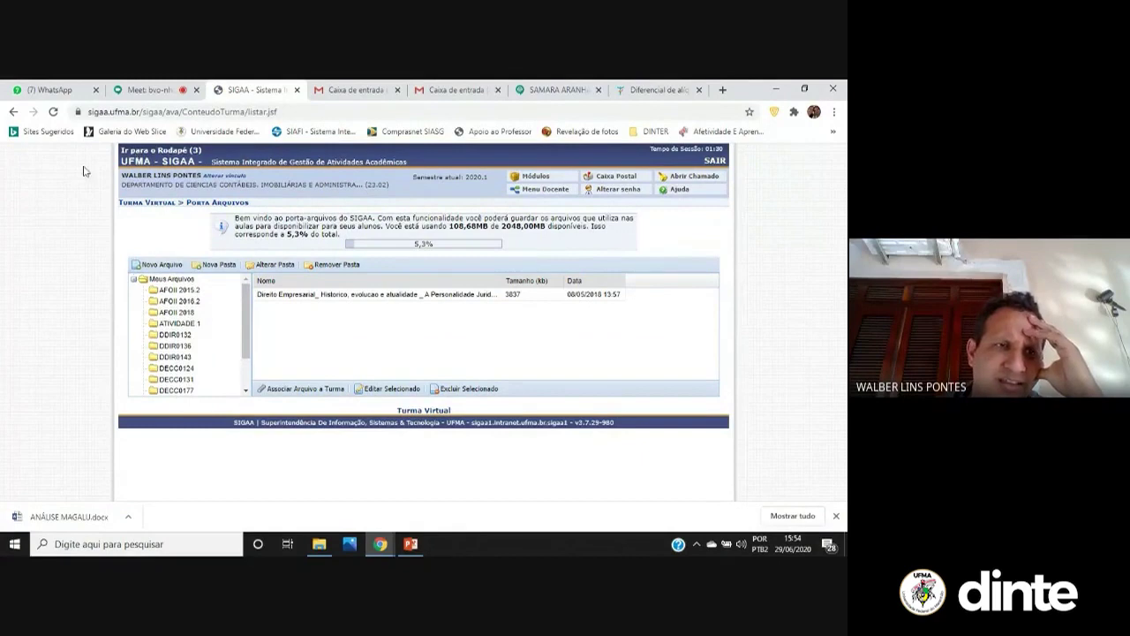
pyautogui.click(13, 112)
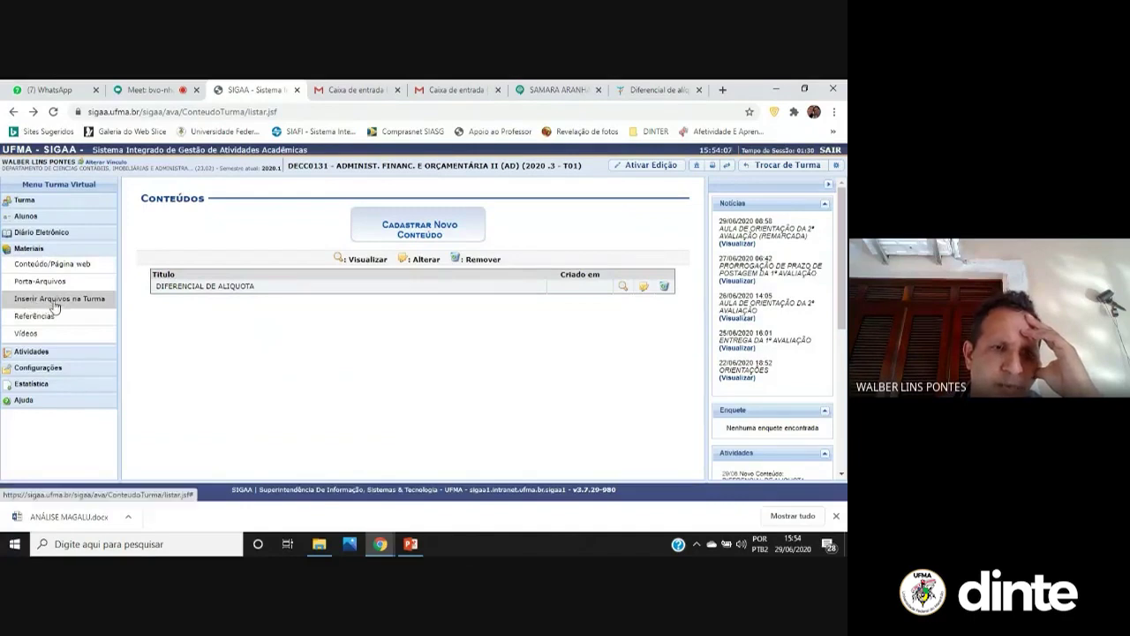
# Start a new class file named 'DIFERENCIAL DE ALIQUOTA', pasting the contabeis.com.br article link as its description
pyautogui.click(51, 299)
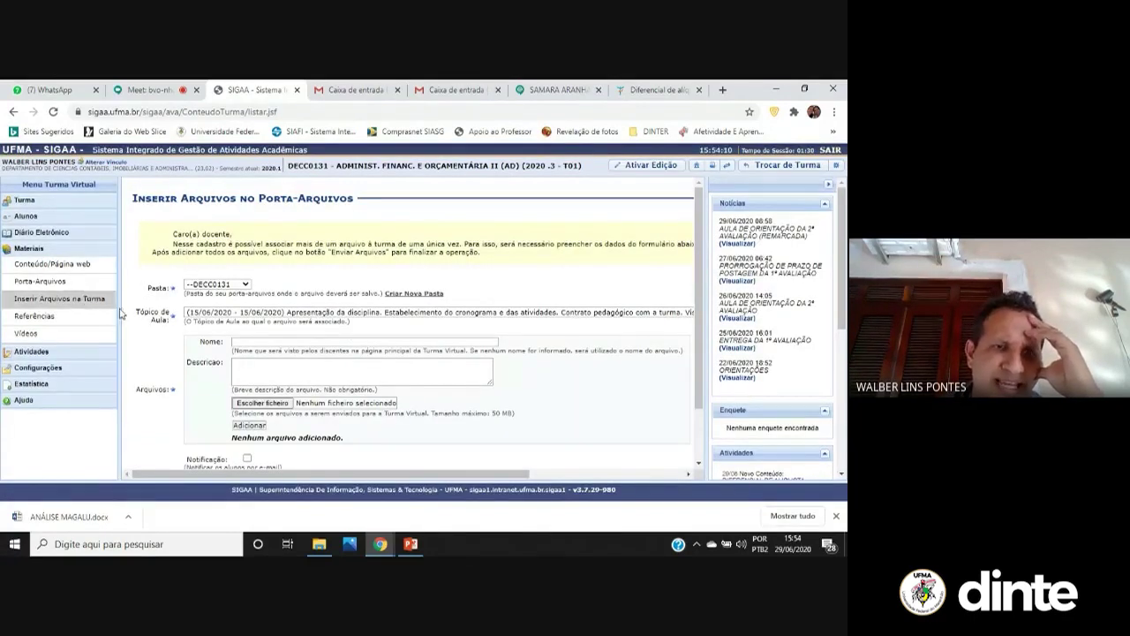
pyautogui.click(274, 341)
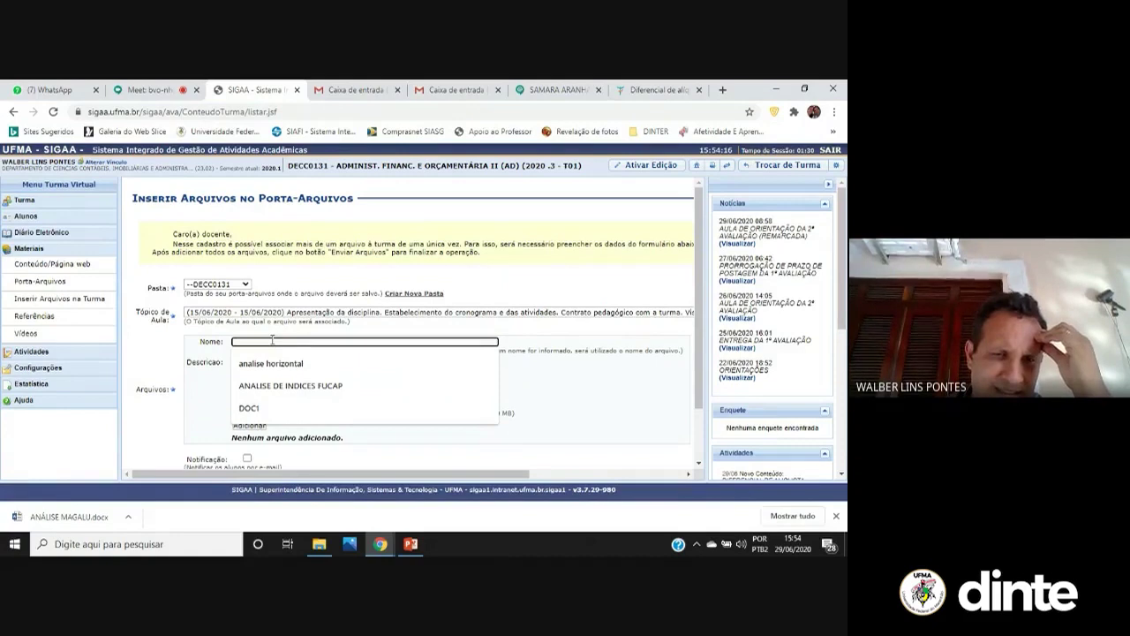
pyautogui.write('DIR')
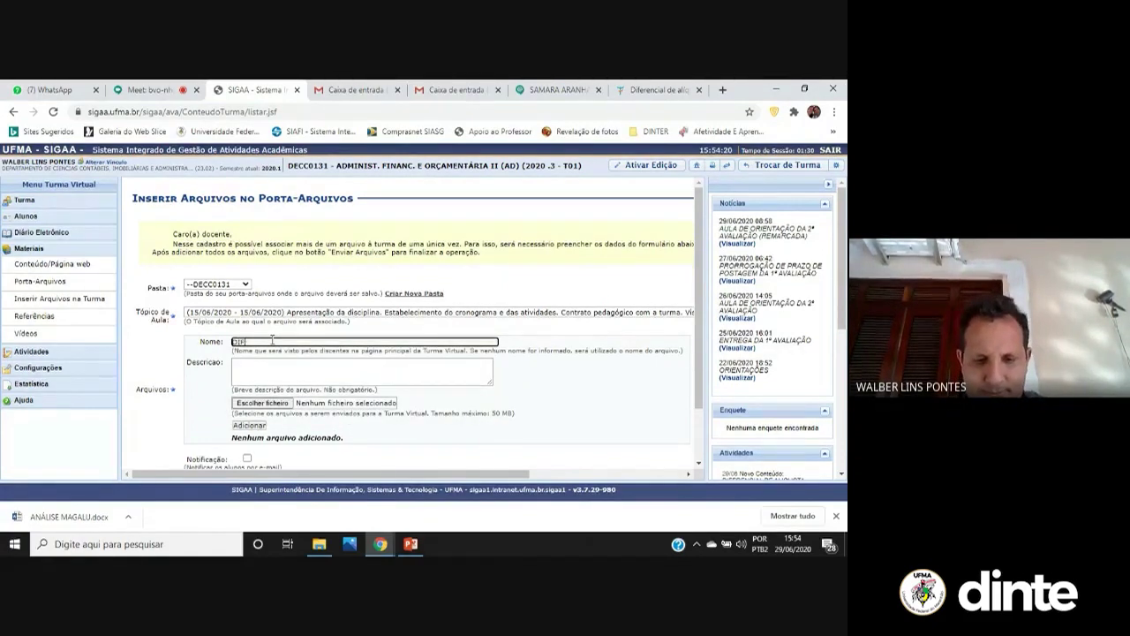
pyautogui.write('ERENCIAL DE ALIQUOTA')
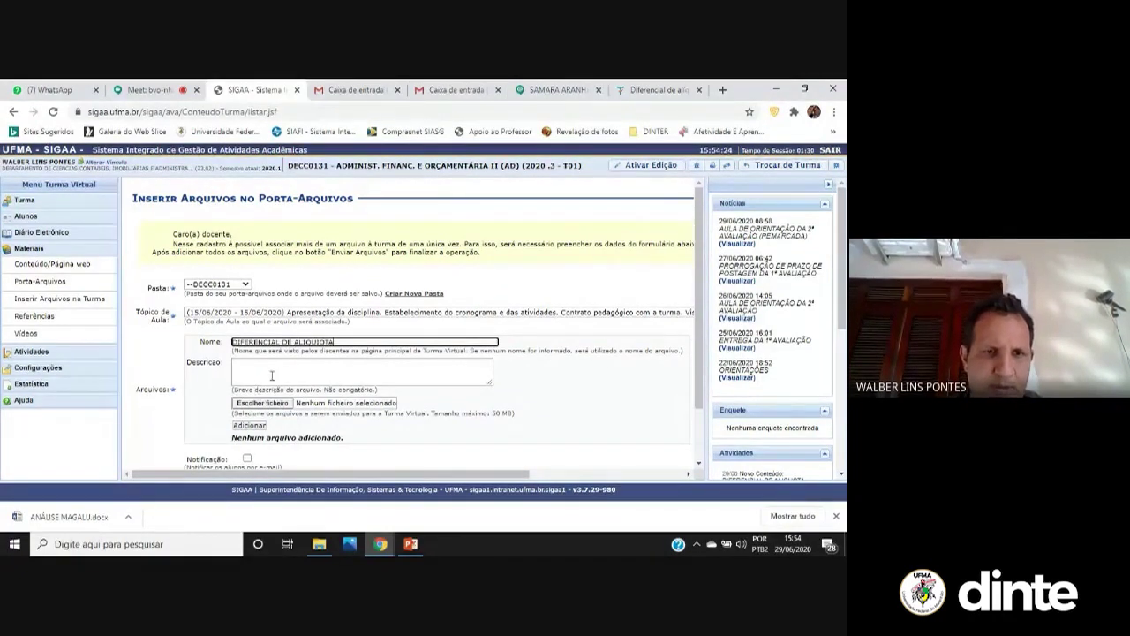
pyautogui.click(275, 373)
pyautogui.hotkey('ctrl', 'v')
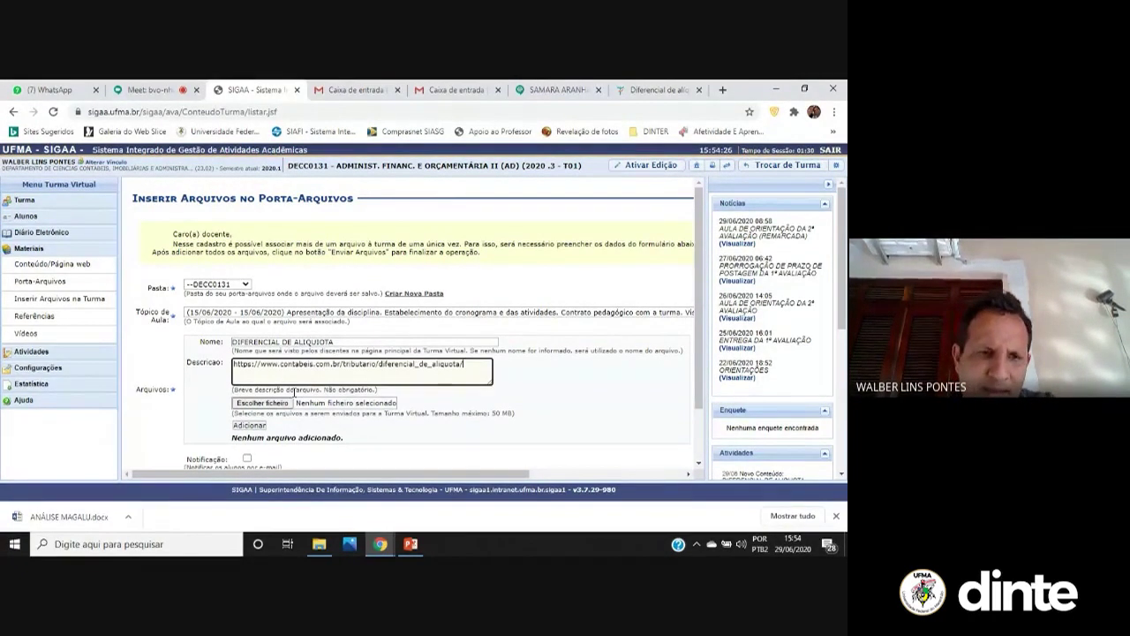
# Attach the CONSUN resolution PDF from Downloads and send it to the class
pyautogui.click(270, 404)
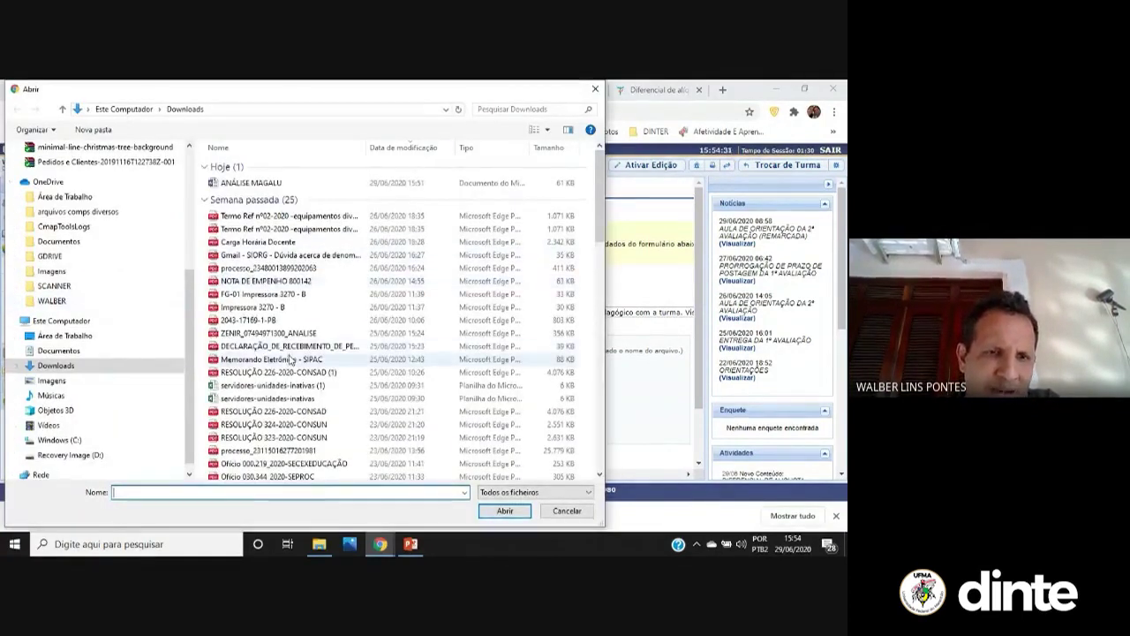
pyautogui.click(277, 438)
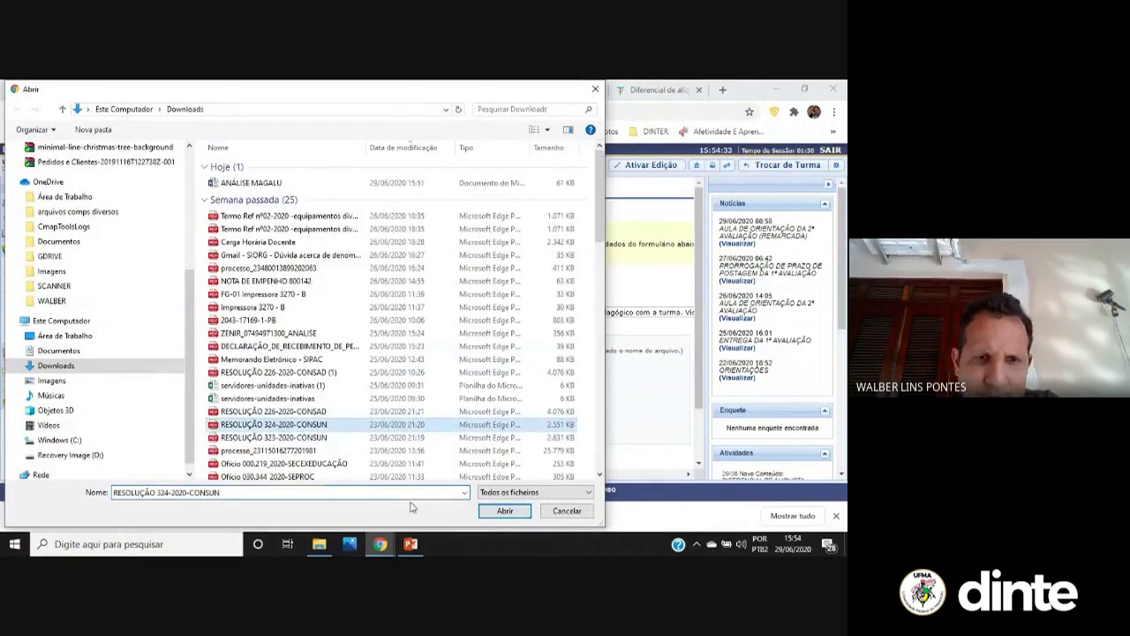
pyautogui.click(505, 510)
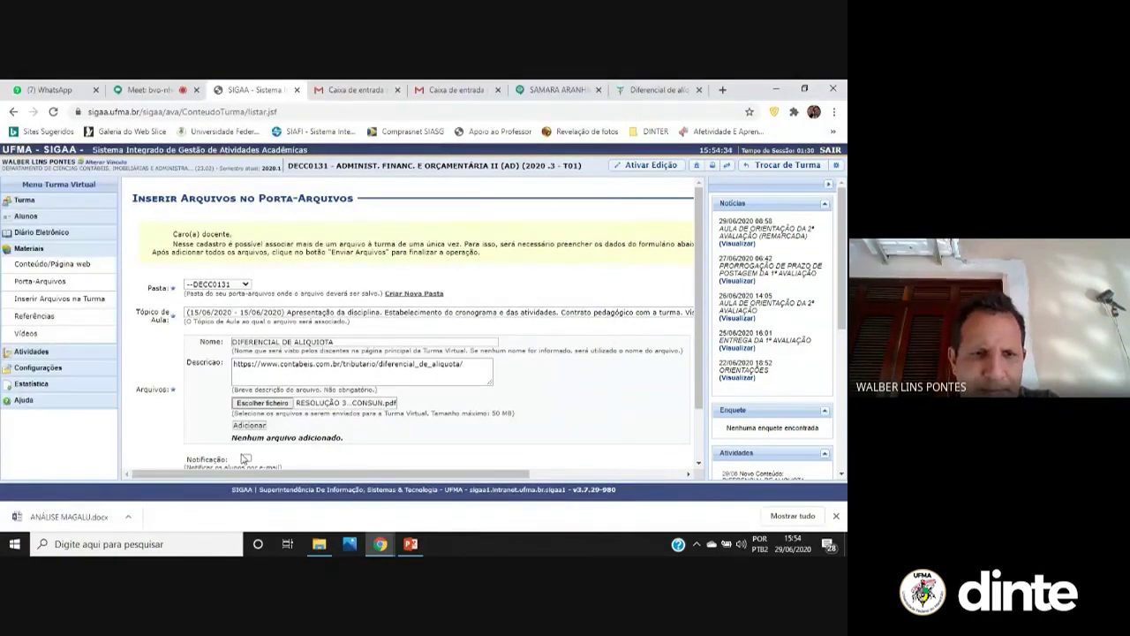
pyautogui.click(255, 427)
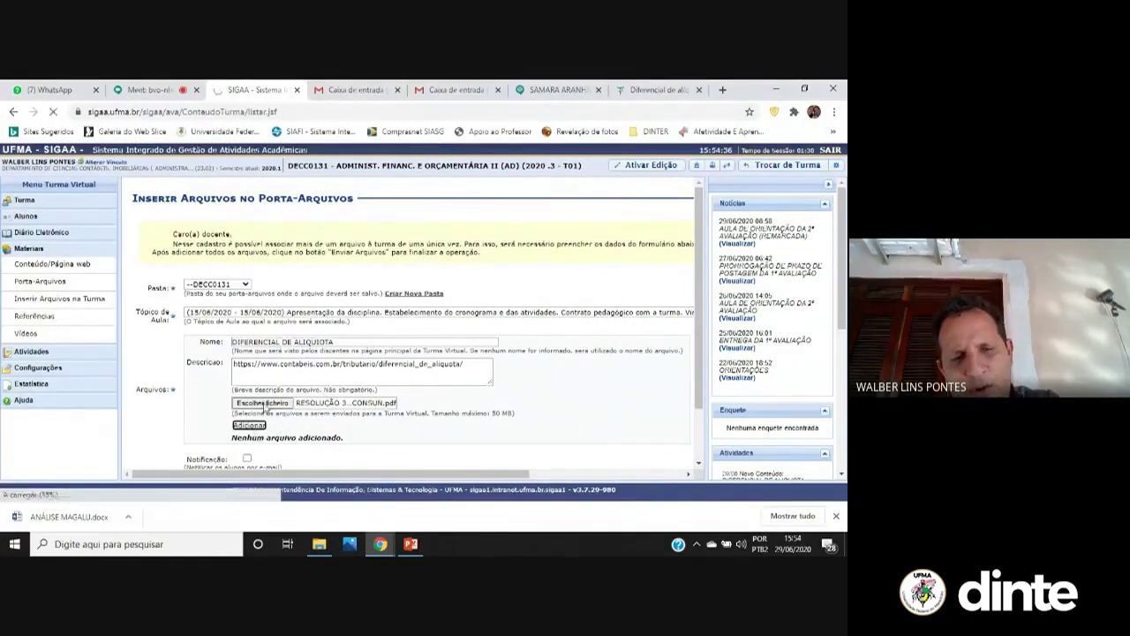
pyautogui.scroll(-1, 276, 399)
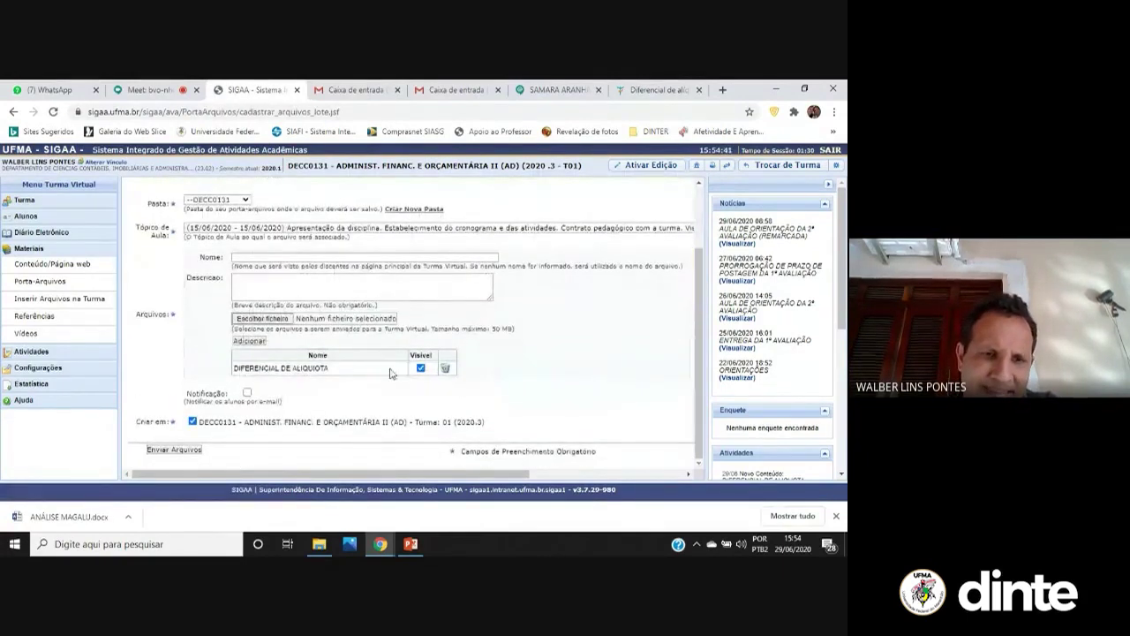
pyautogui.click(175, 450)
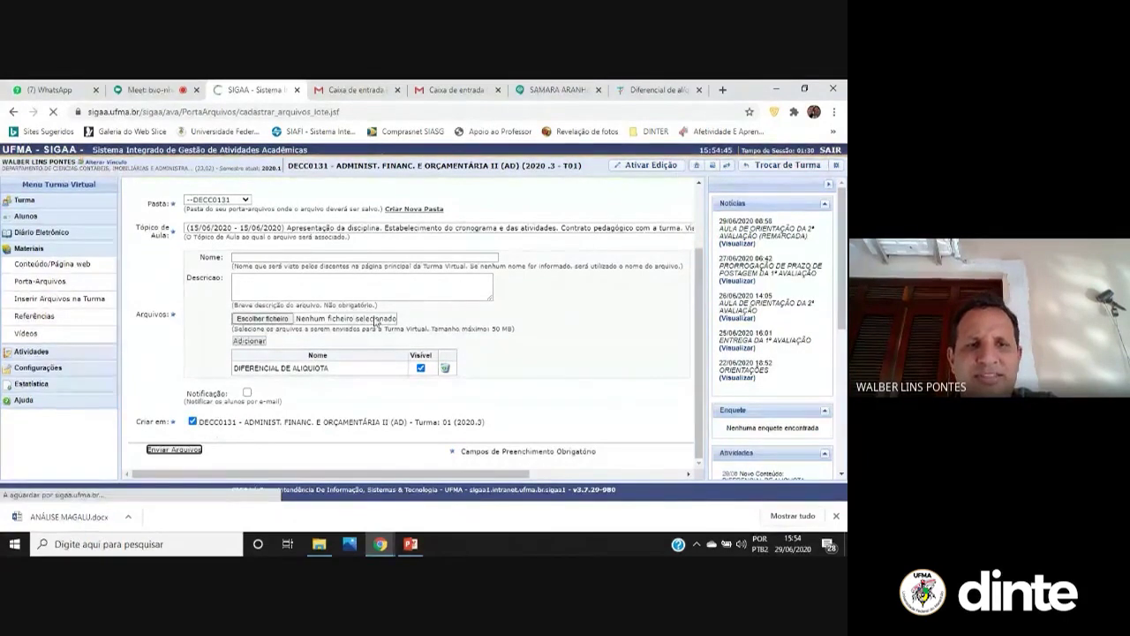
pyautogui.scroll(-2, 334, 353)
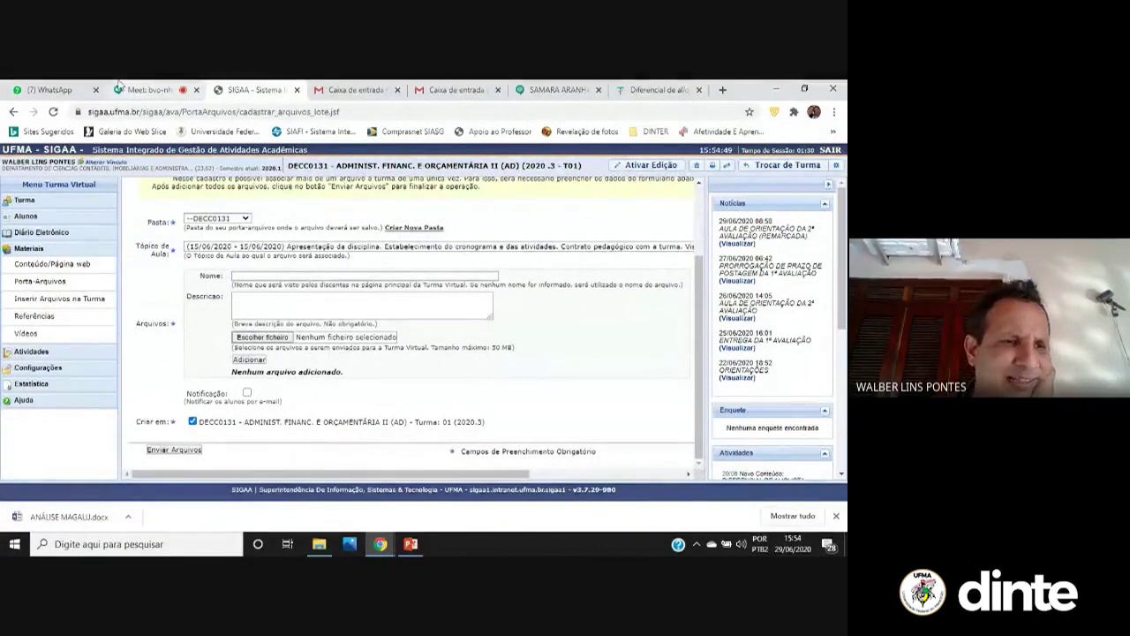
# Go to the class main page and scroll through its topics
pyautogui.click(35, 201)
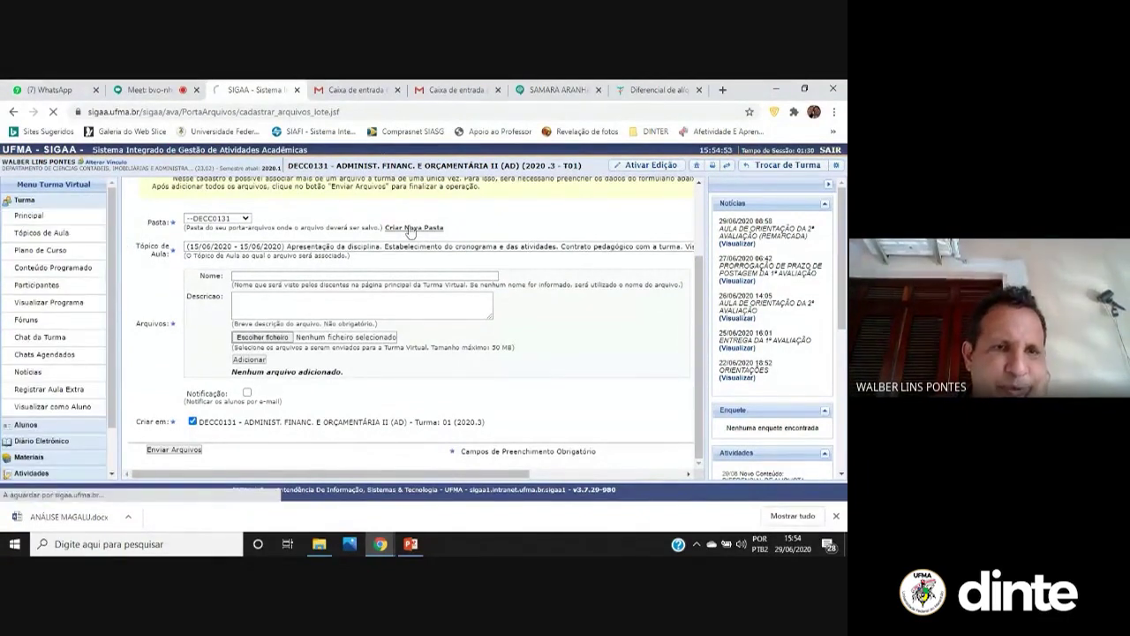
pyautogui.click(412, 227)
pyautogui.scroll(-5, 411, 335)
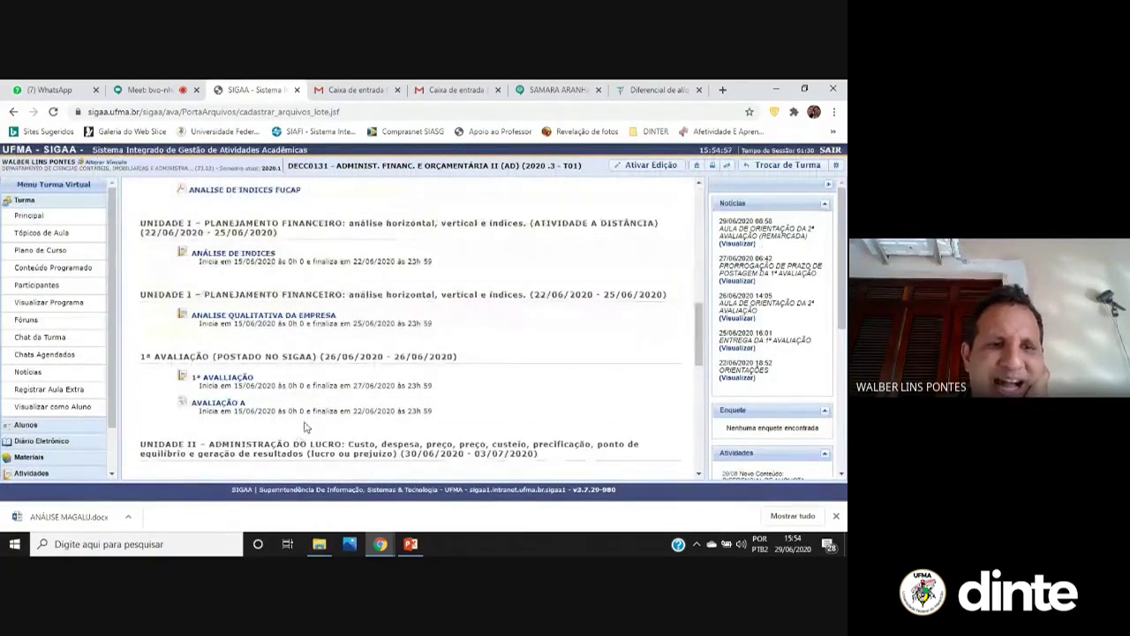
pyautogui.scroll(-10, 345, 366)
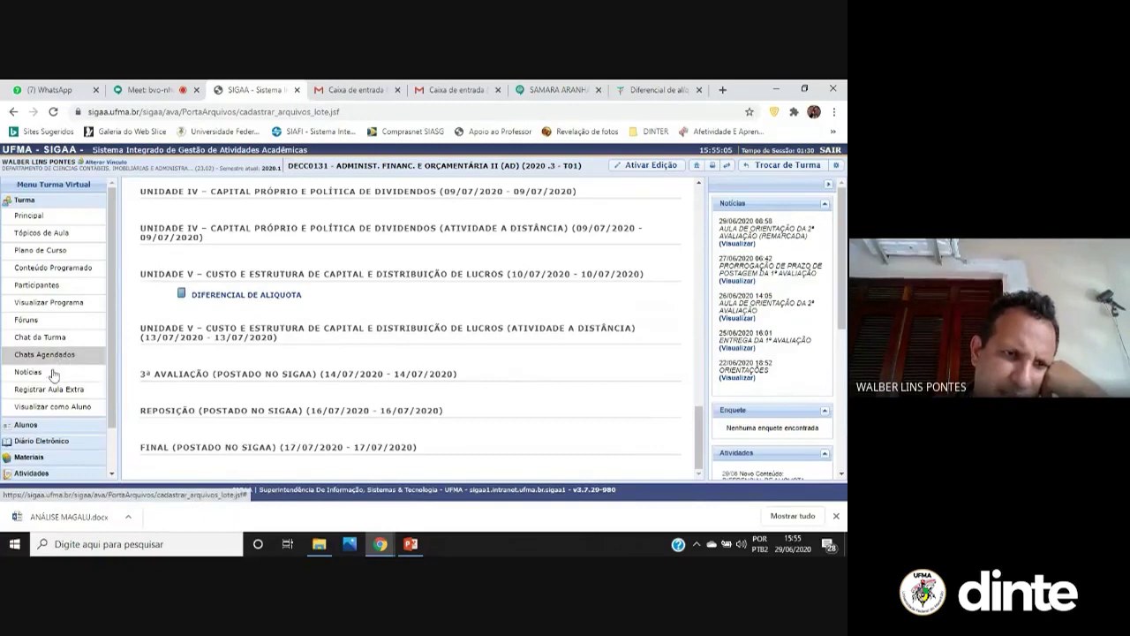
pyautogui.scroll(-2, 60, 437)
# Under Materiais, view the class Referências list, then the Vídeos list
pyautogui.click(49, 420)
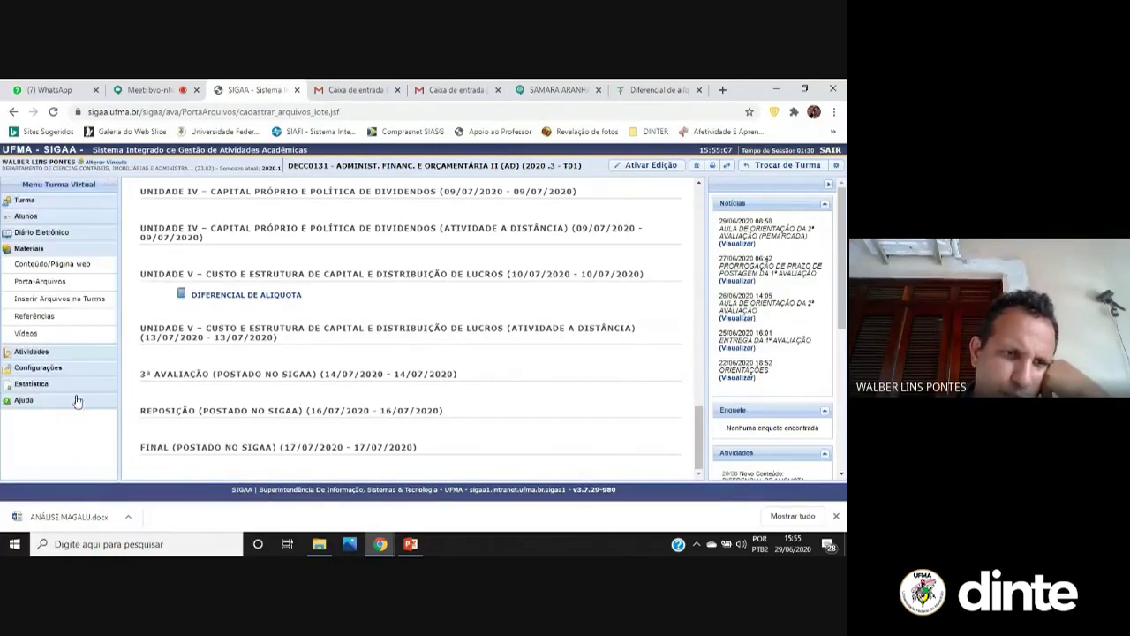
pyautogui.click(80, 323)
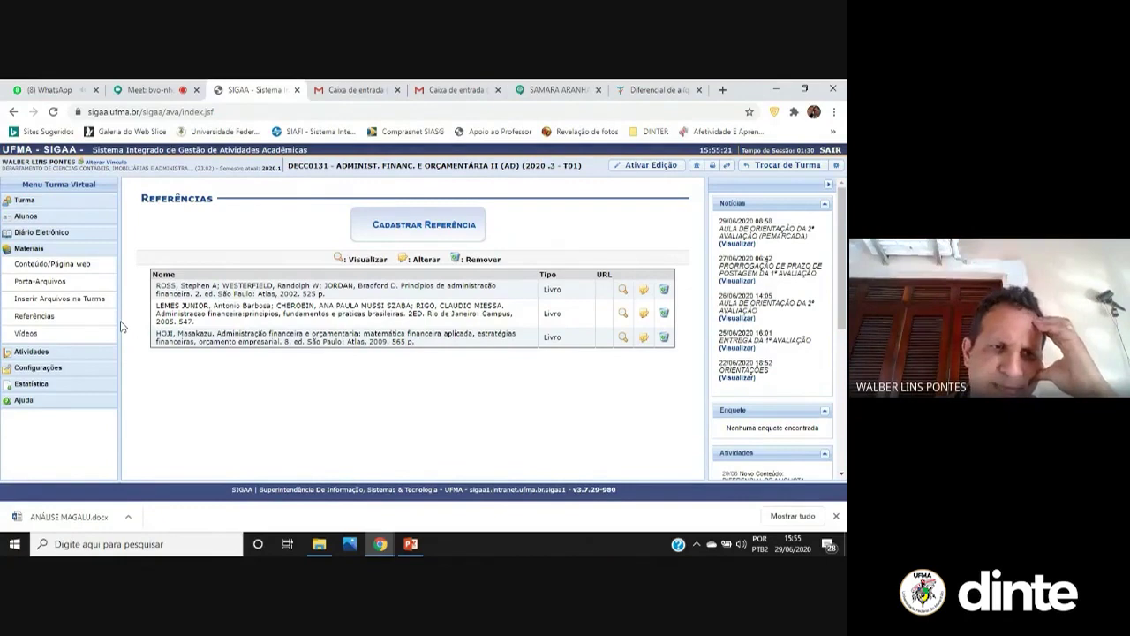
pyautogui.click(90, 337)
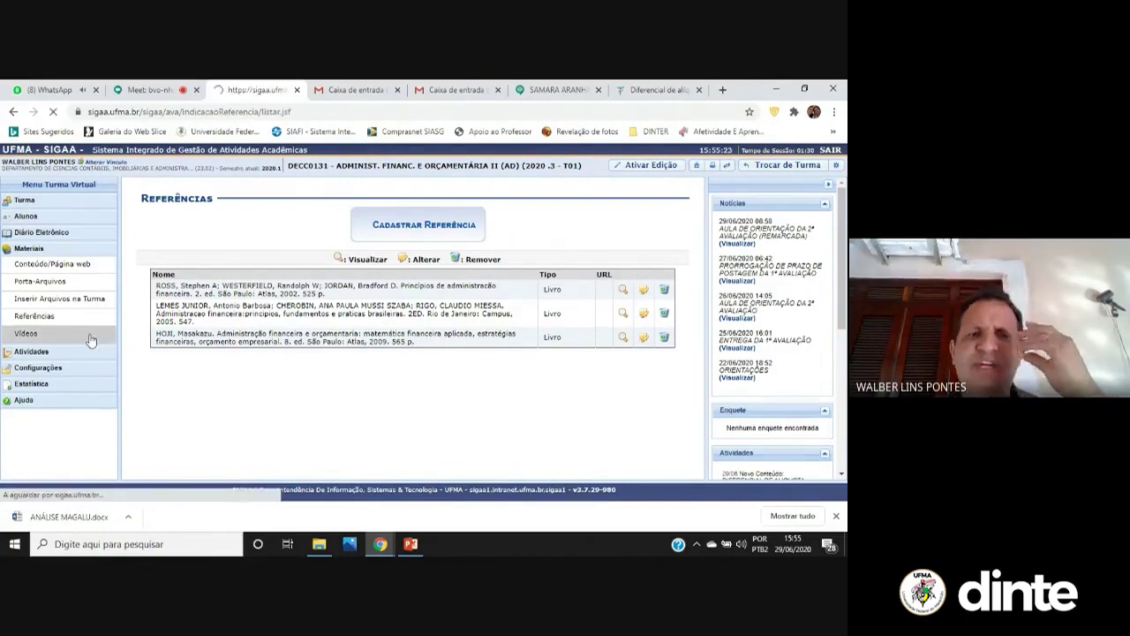
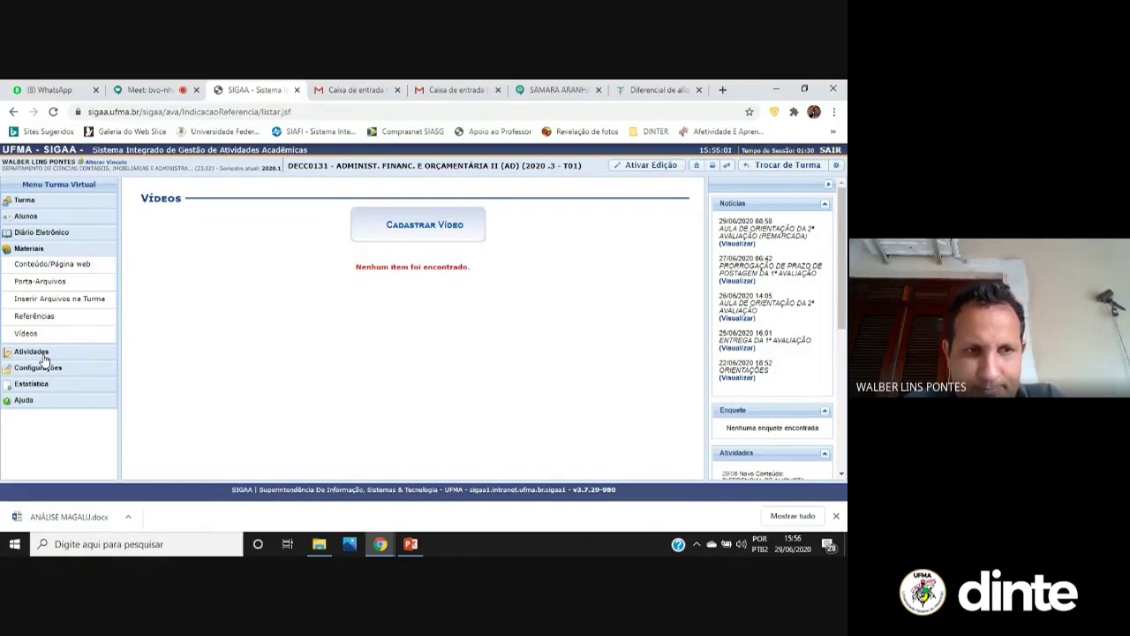
# From Atividades > Enquetes in the class menu, start a new poll with Cadastrar Enquete
pyautogui.click(43, 353)
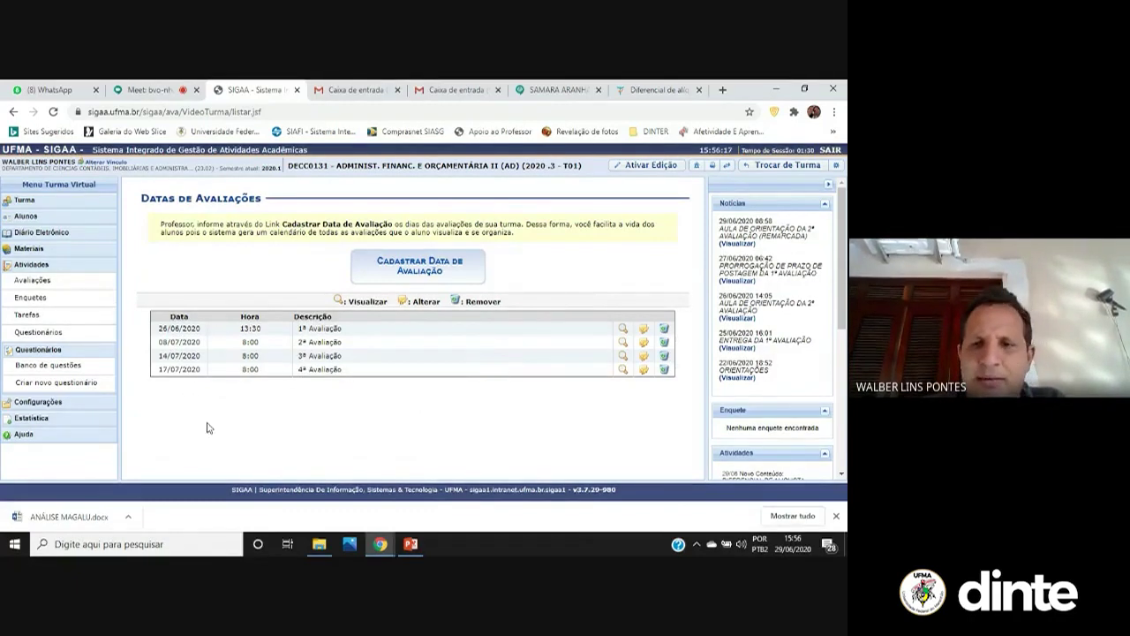
pyautogui.click(76, 302)
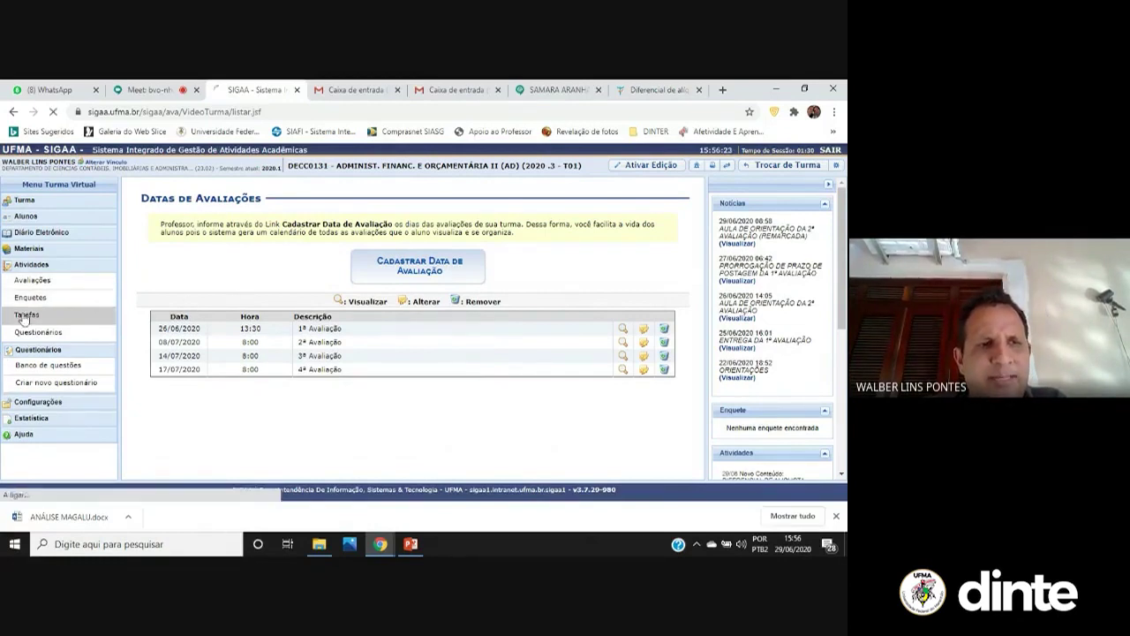
pyautogui.click(446, 217)
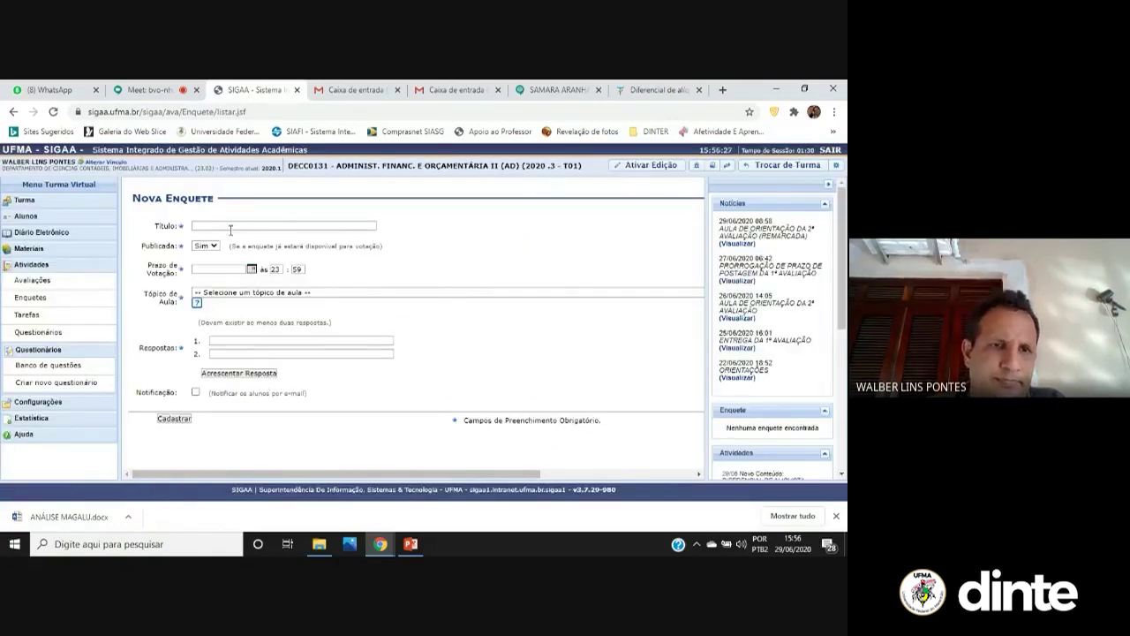
# Title the poll 'A ENTREGA DA 2ª AVALIAÇÃO DEVE SER PRORROGADA PARA O DIA 7 DE JULHO?'
pyautogui.click(231, 227)
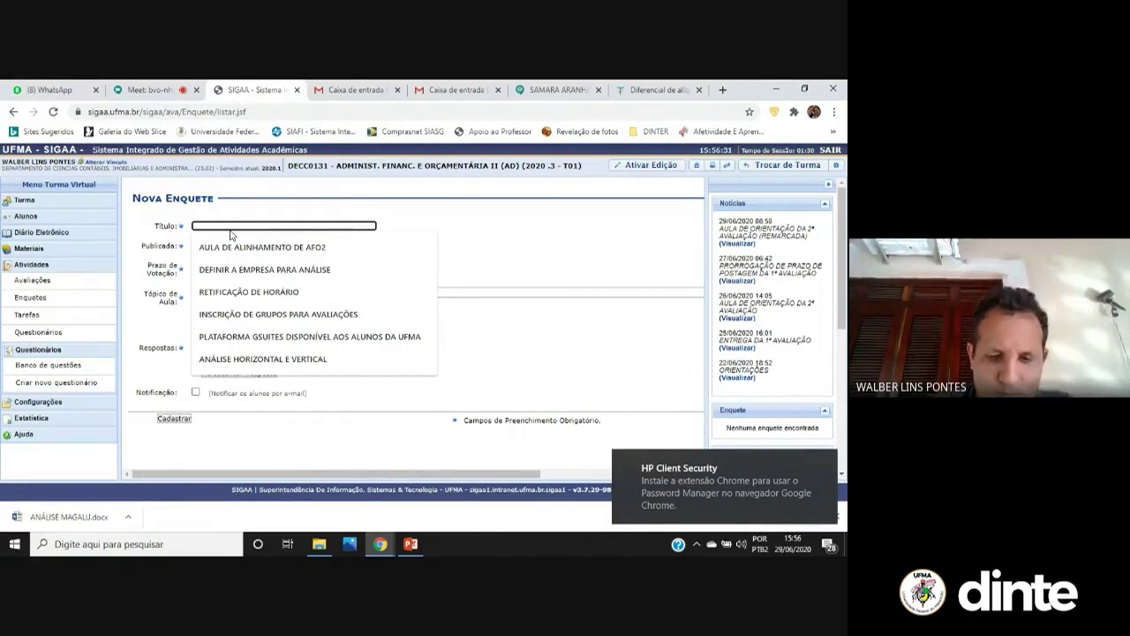
pyautogui.write('A ENTREGA')
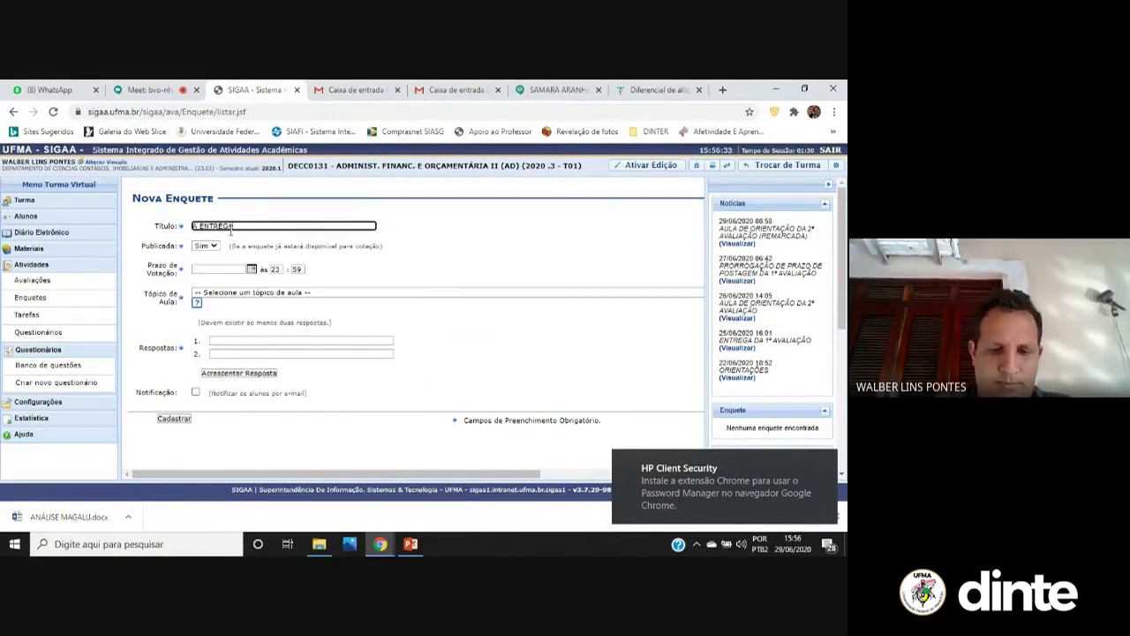
pyautogui.write(' DA 2ª')
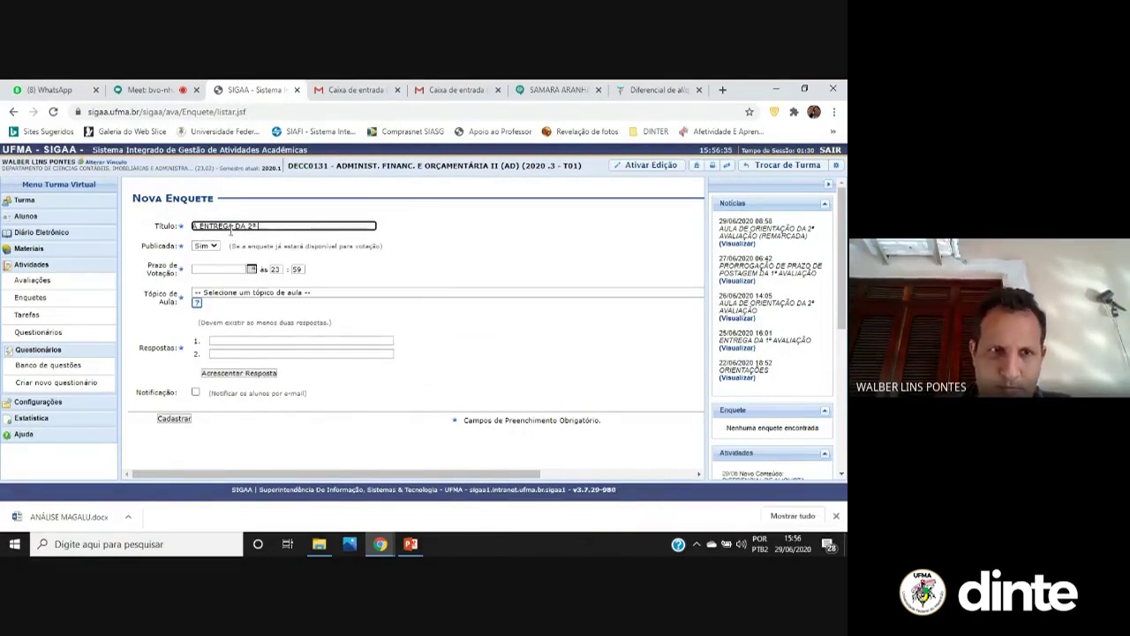
pyautogui.write(' AVALIAÇÃO DEVE SER PRO')
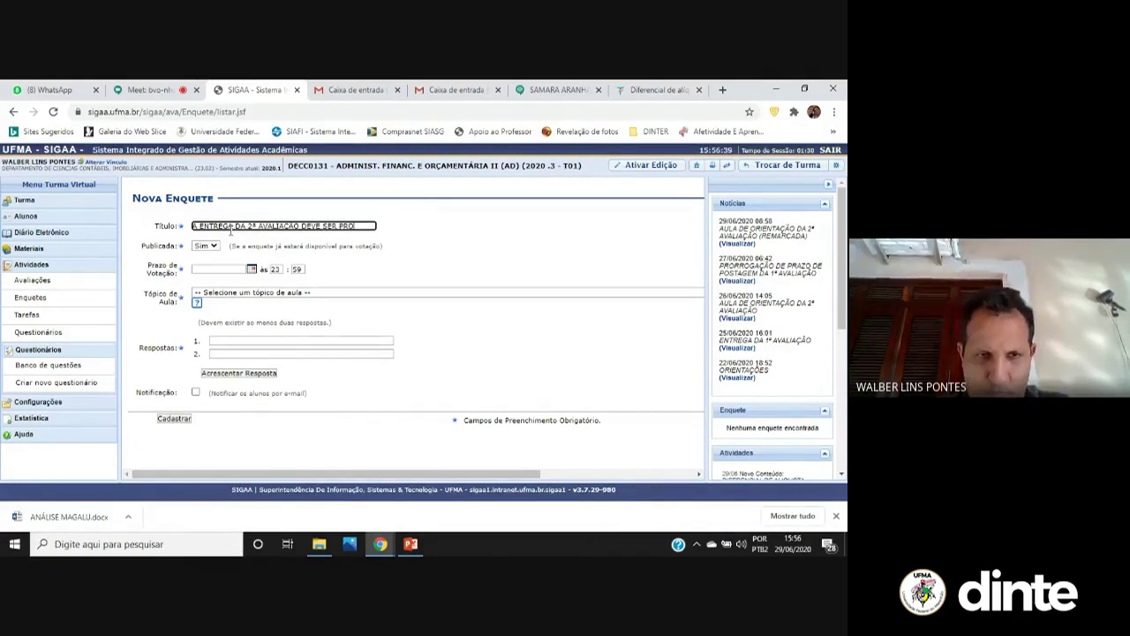
pyautogui.write('RROGADA PARA O DIA')
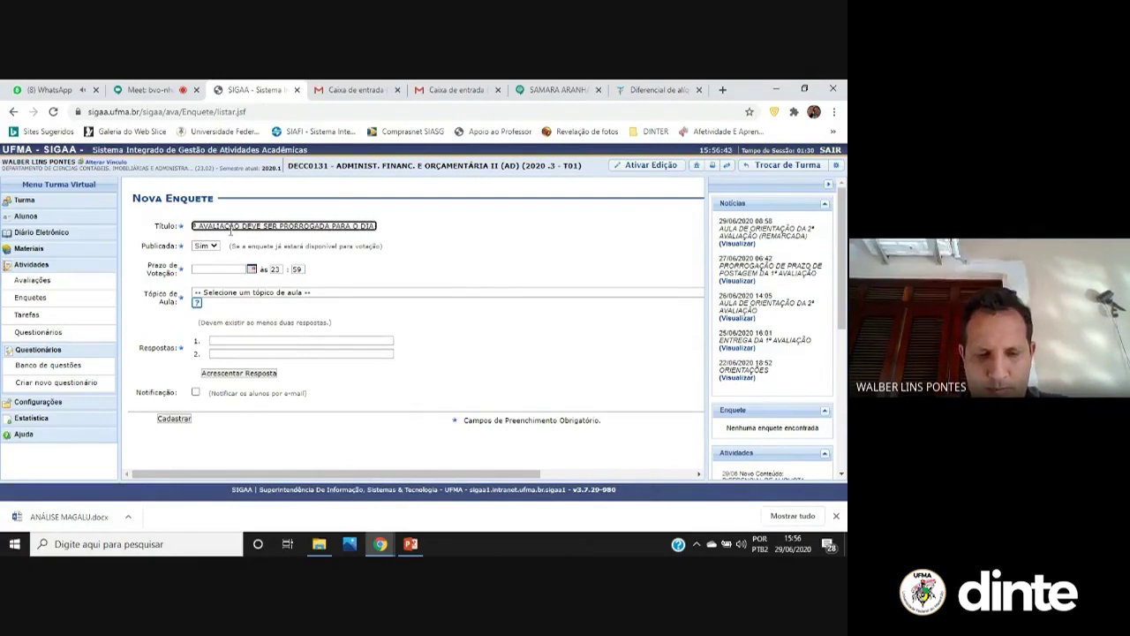
pyautogui.click(791, 547)
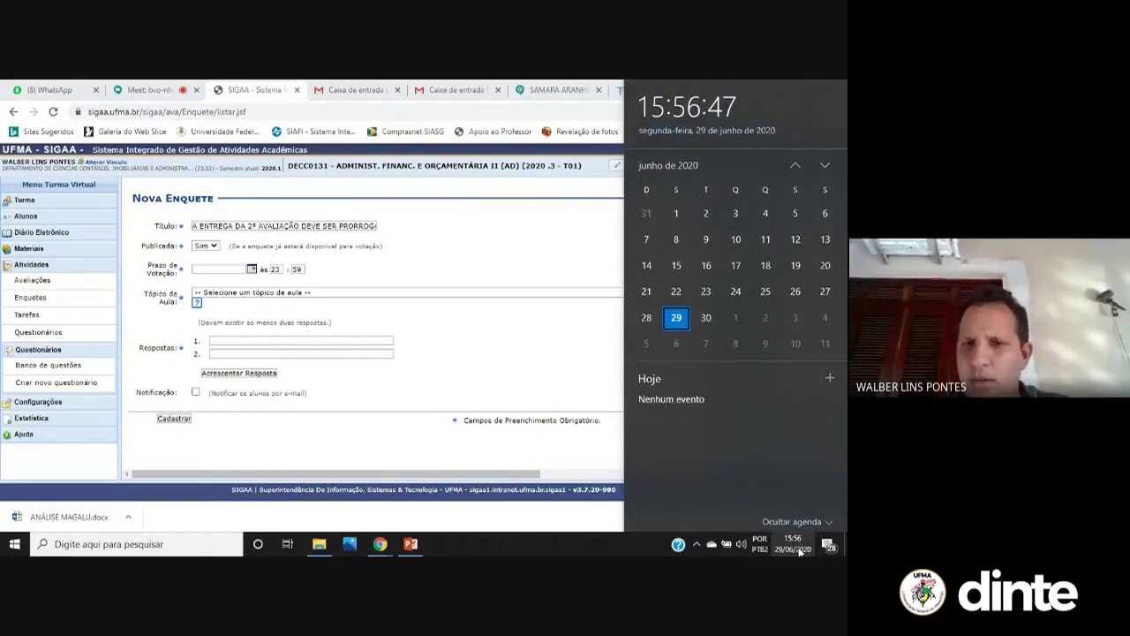
pyautogui.click(367, 226)
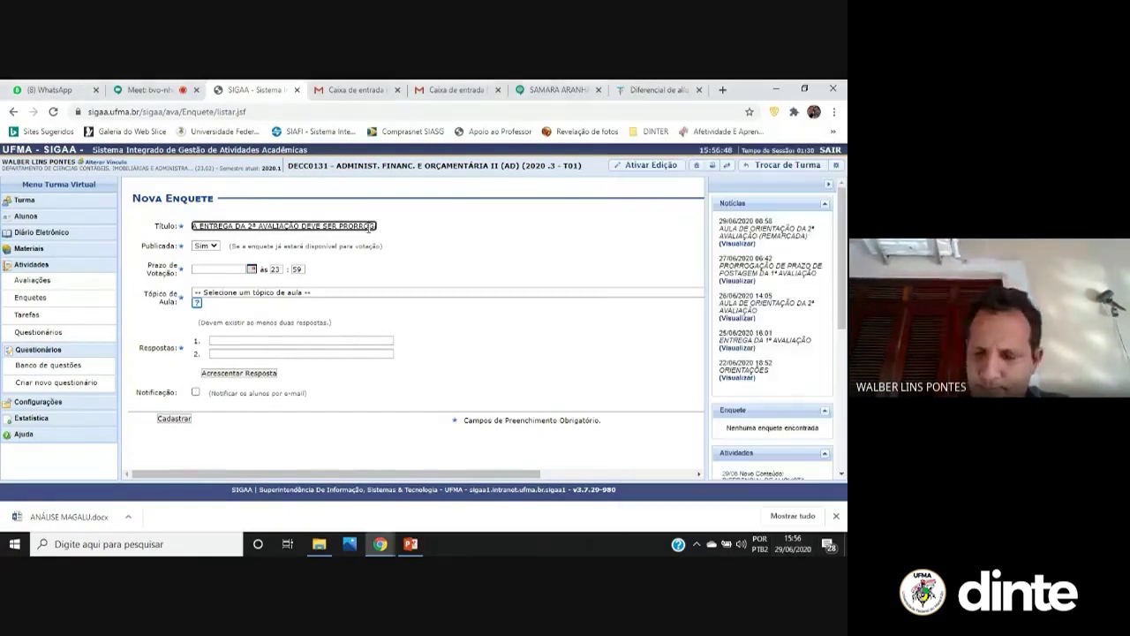
pyautogui.press('End')
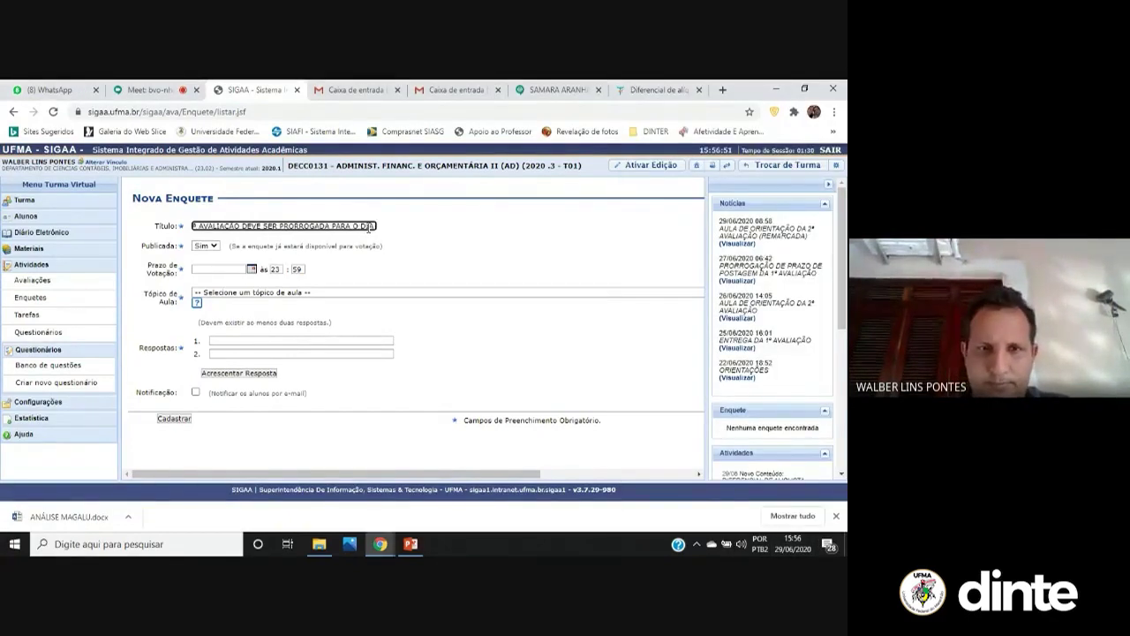
pyautogui.press('BackSpace')
pyautogui.write('A 7 DE')
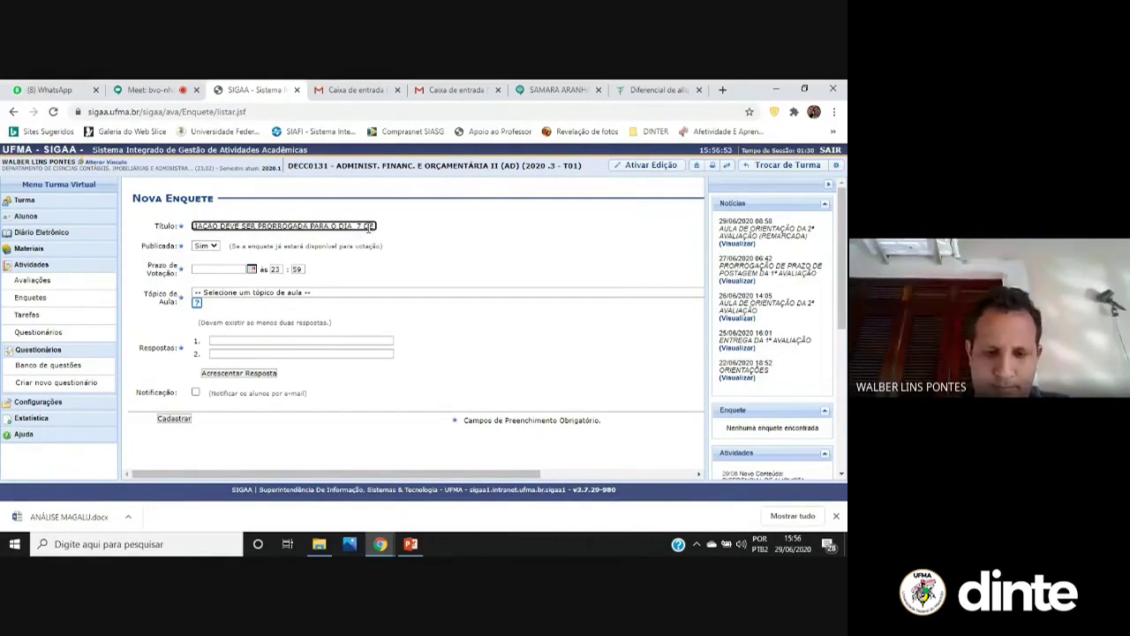
pyautogui.write(' JULHO?')
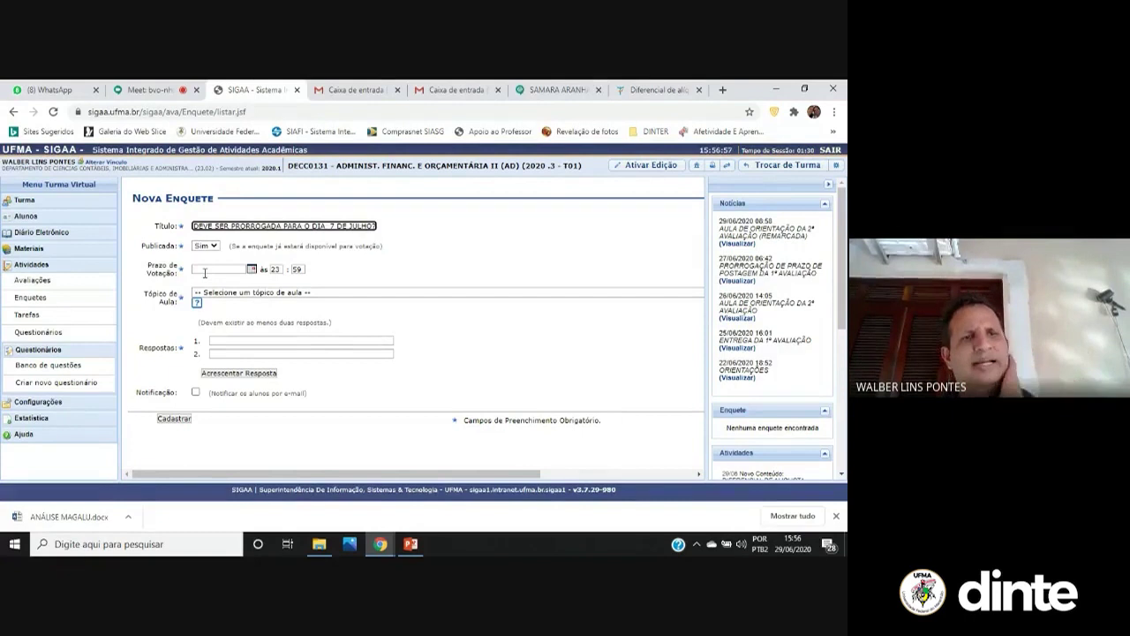
# Adjust the voting deadline time and link the poll to the 2ª AVALIAÇÃO topic
pyautogui.click(234, 269)
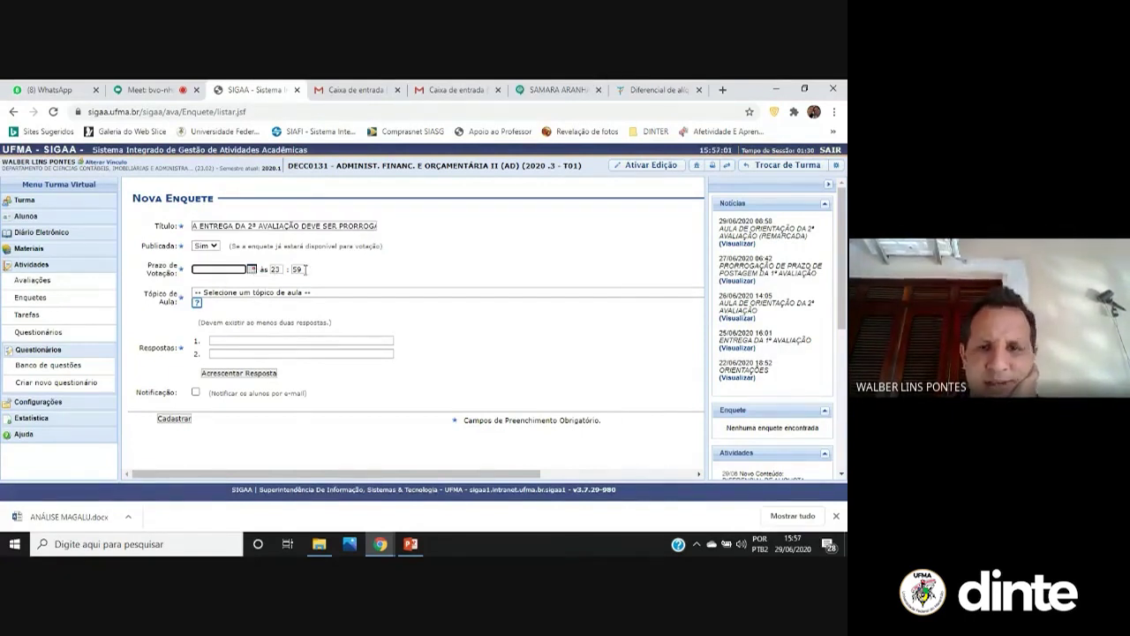
pyautogui.doubleClick(277, 268)
pyautogui.write('16')
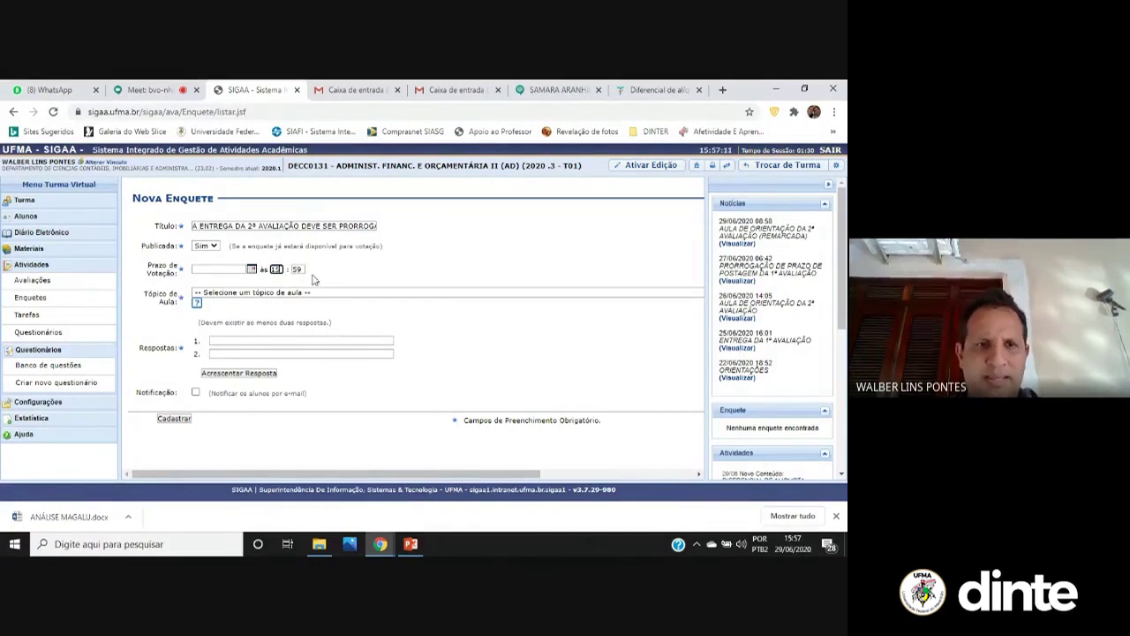
pyautogui.doubleClick(303, 269)
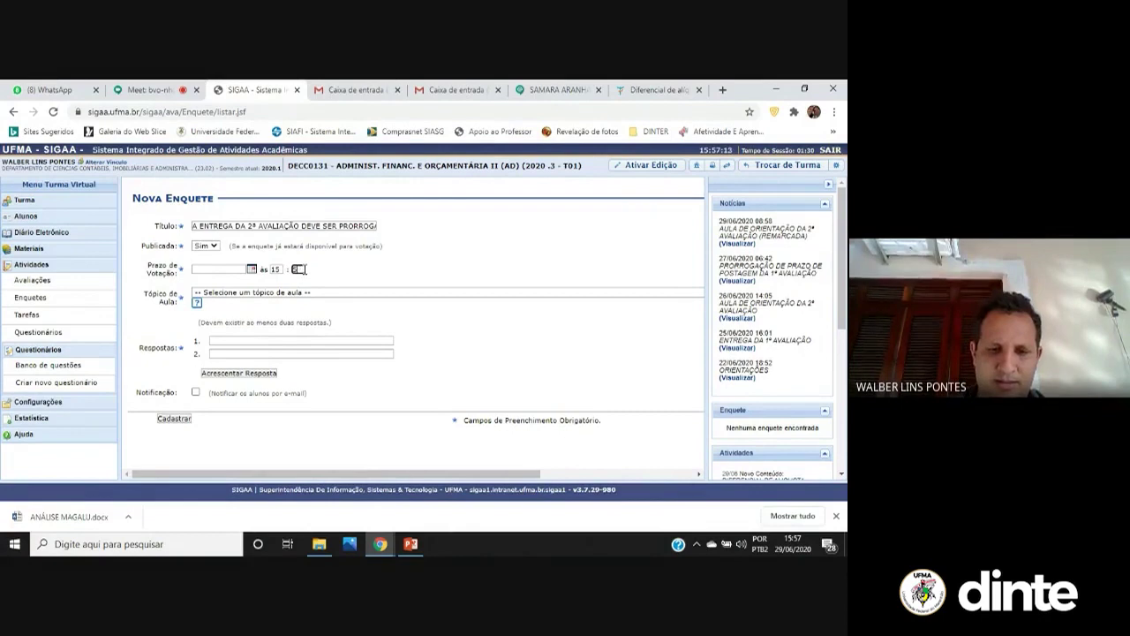
pyautogui.click(285, 286)
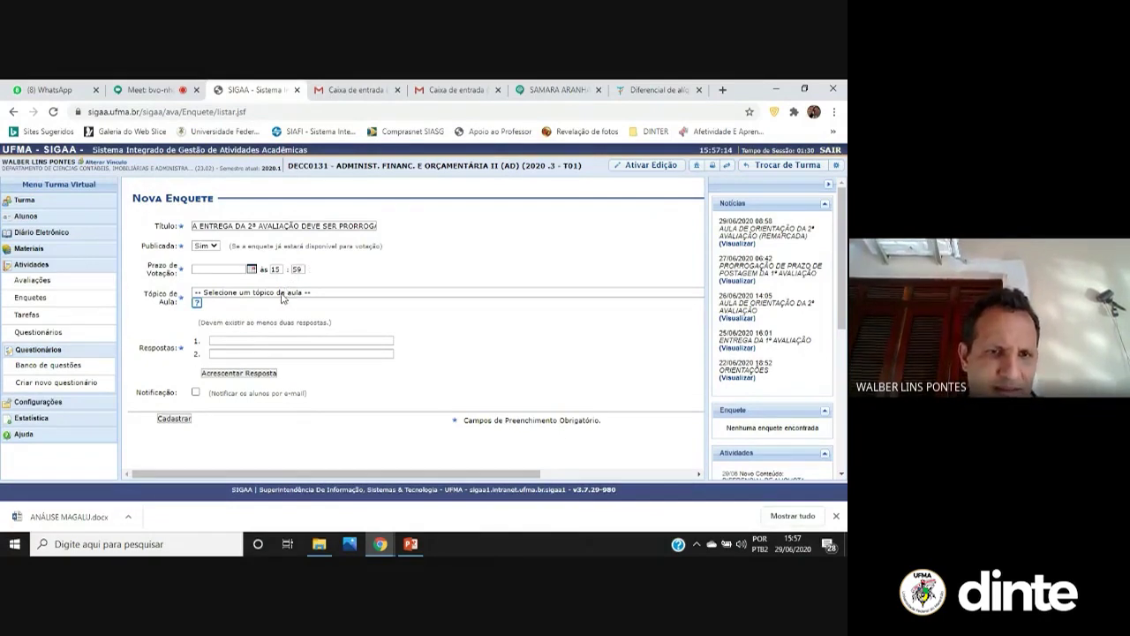
pyautogui.click(284, 293)
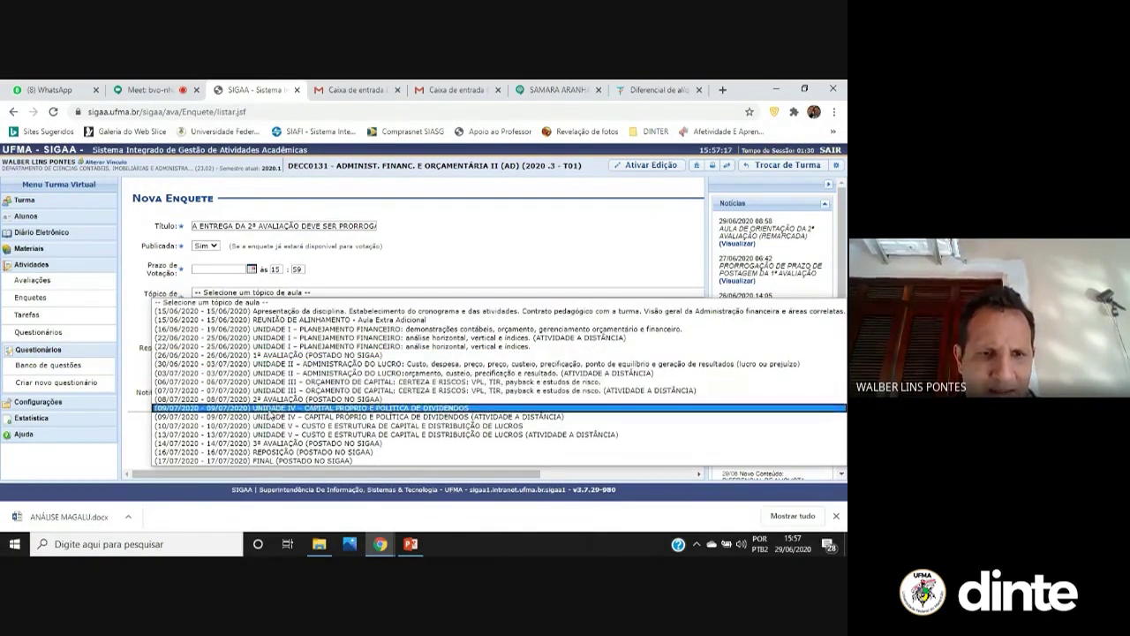
pyautogui.click(270, 400)
# Enter answers SIM and NÃO, set the deadline to 29/06/2020, and submit the poll
pyautogui.click(256, 342)
pyautogui.write('SIM')
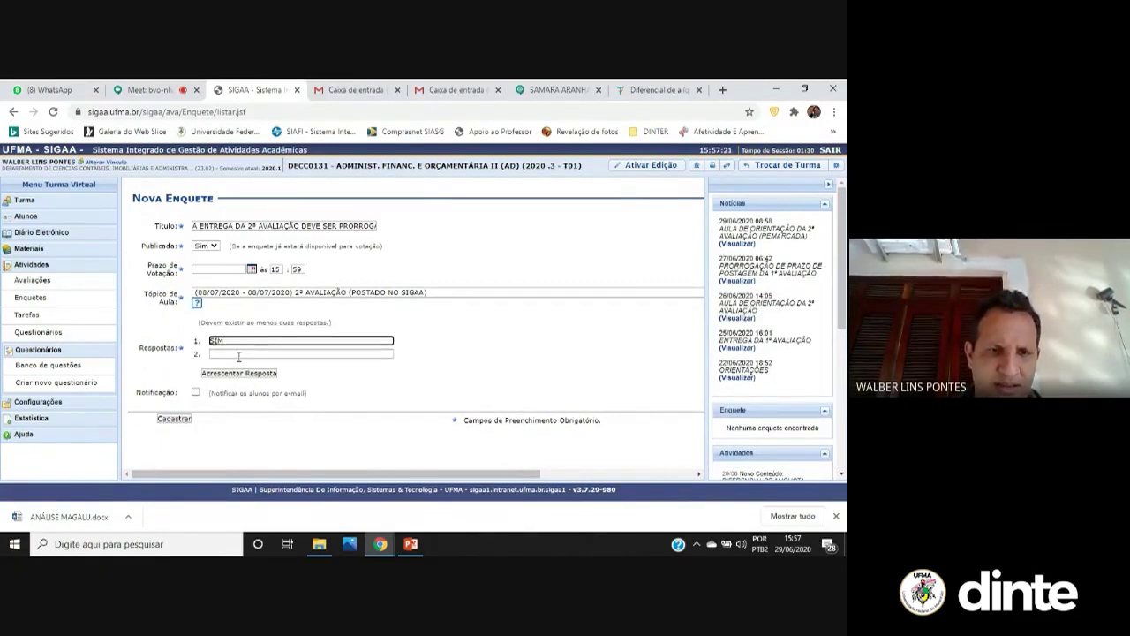
pyautogui.click(238, 355)
pyautogui.write('NAO')
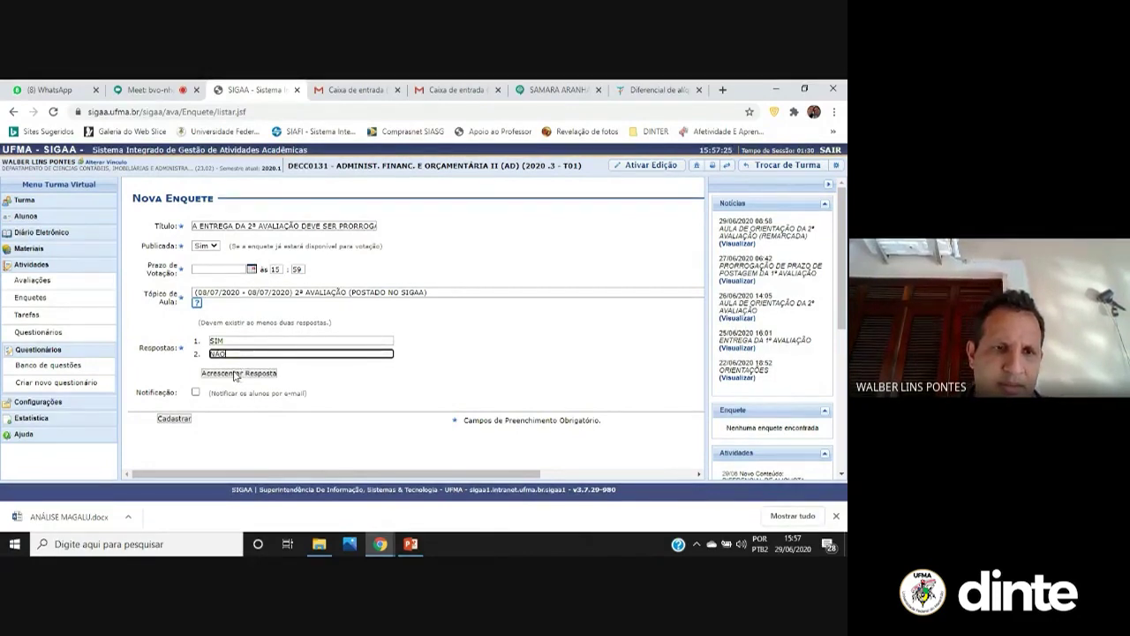
pyautogui.click(235, 374)
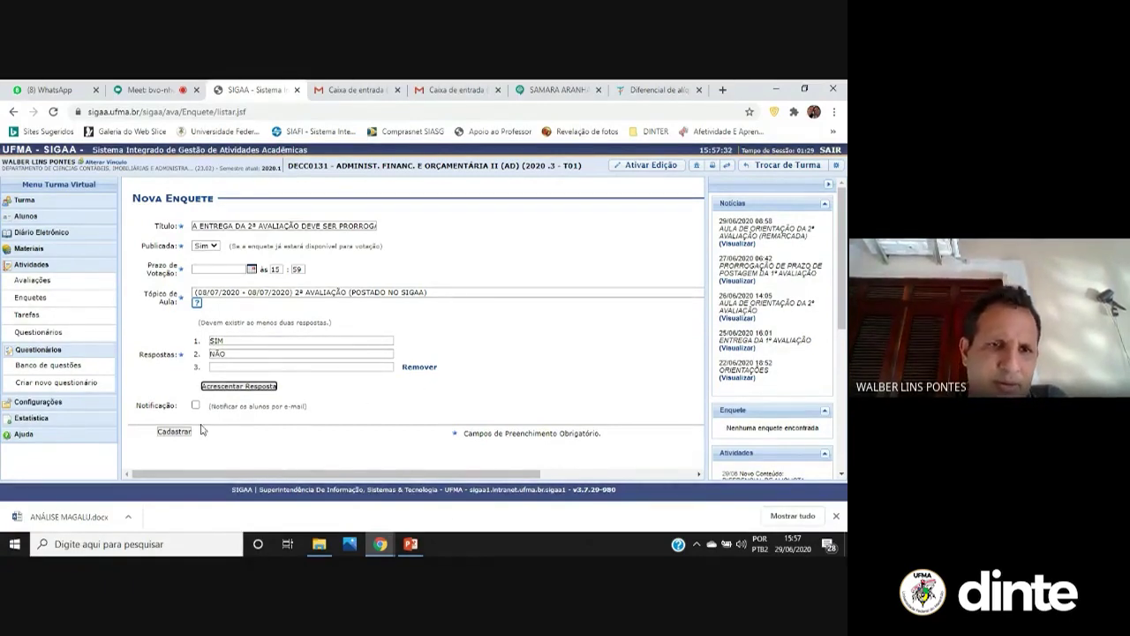
pyautogui.click(250, 269)
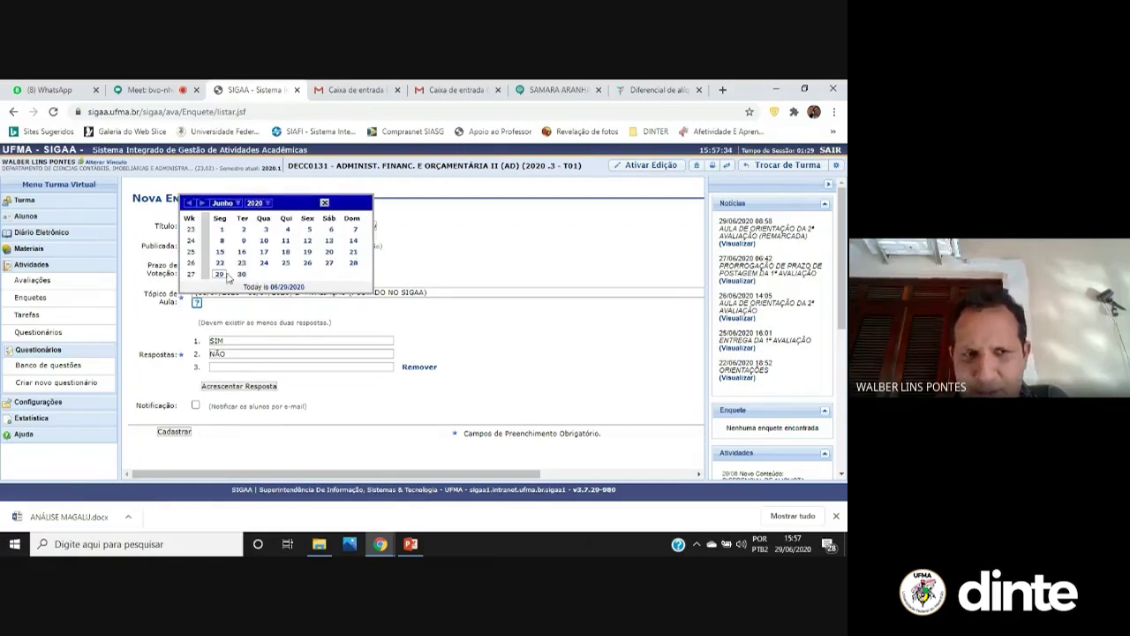
pyautogui.click(222, 275)
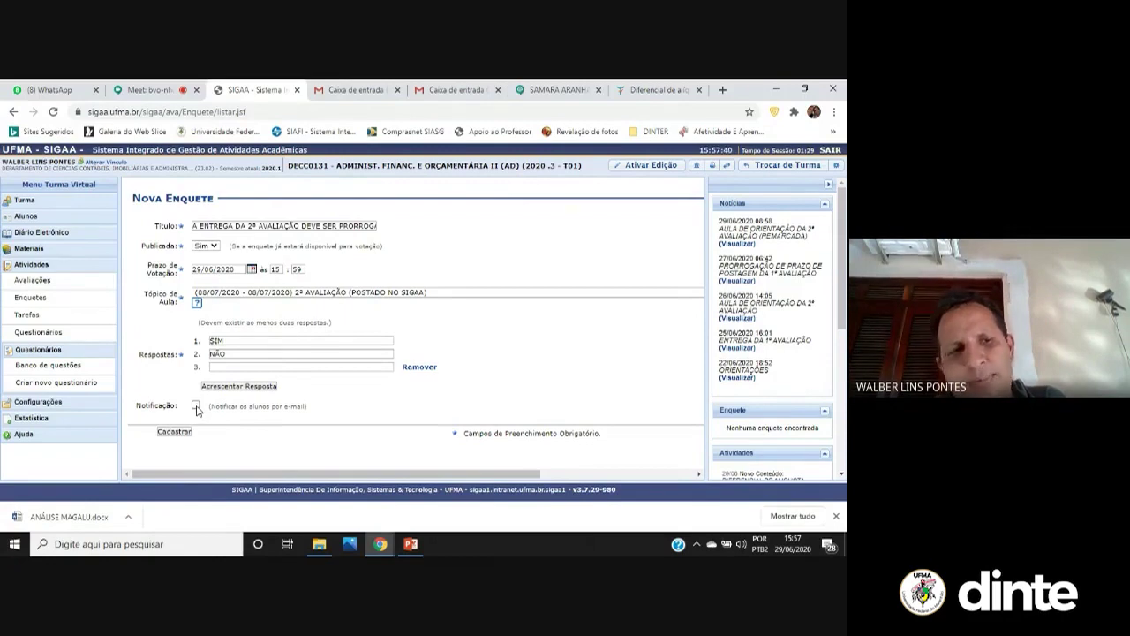
pyautogui.click(183, 432)
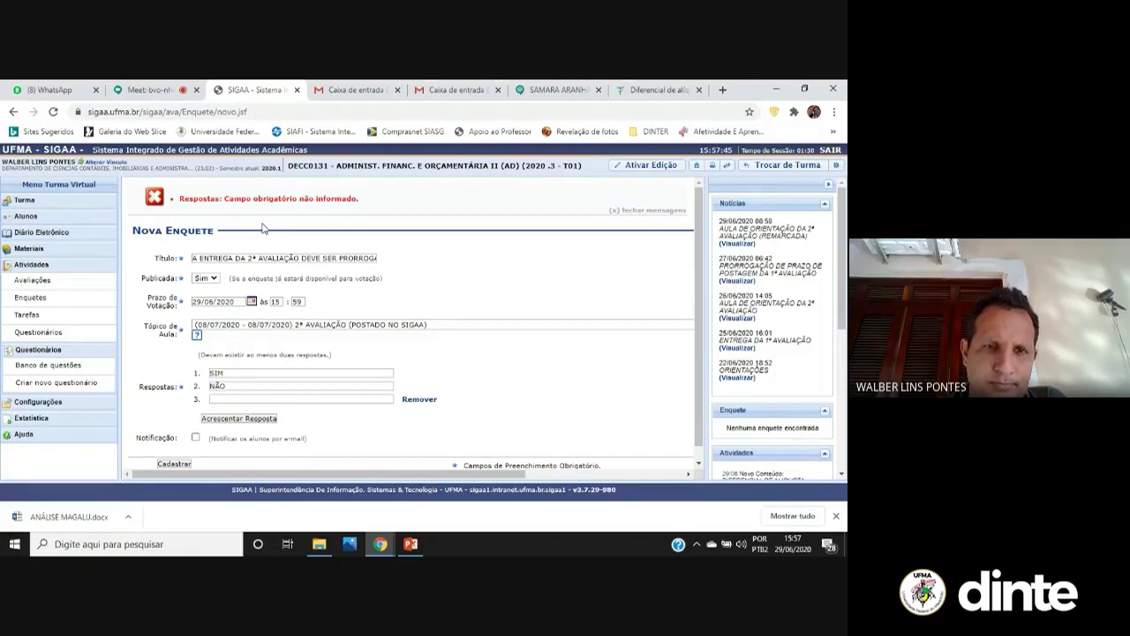
# Remove the empty third answer and save the poll again
pyautogui.click(423, 400)
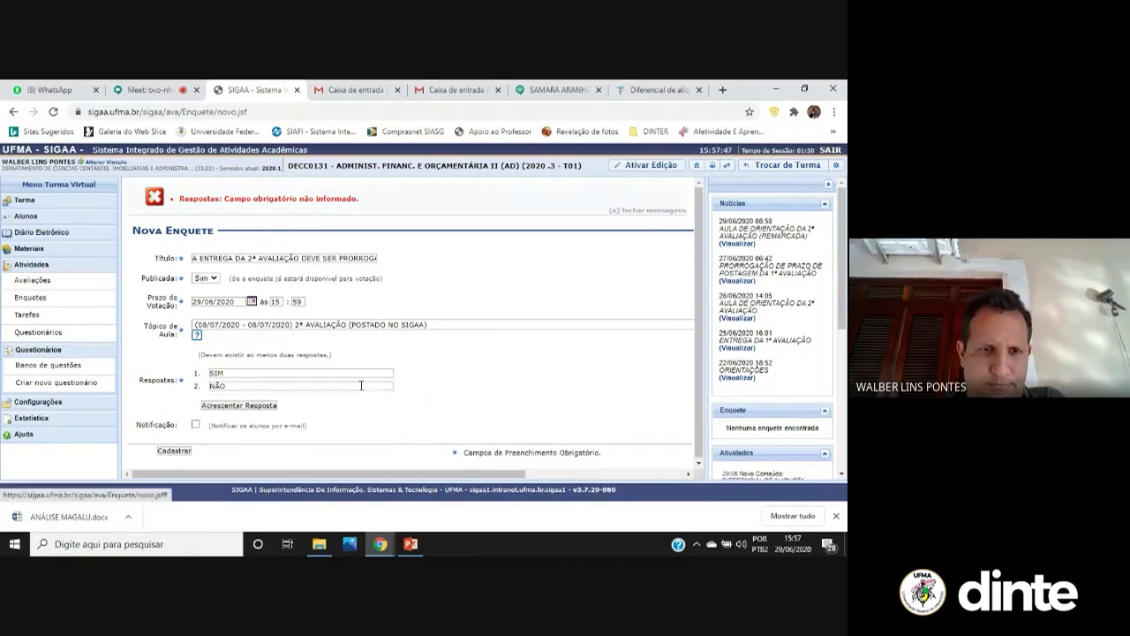
pyautogui.click(174, 450)
pyautogui.scroll(-3, 322, 340)
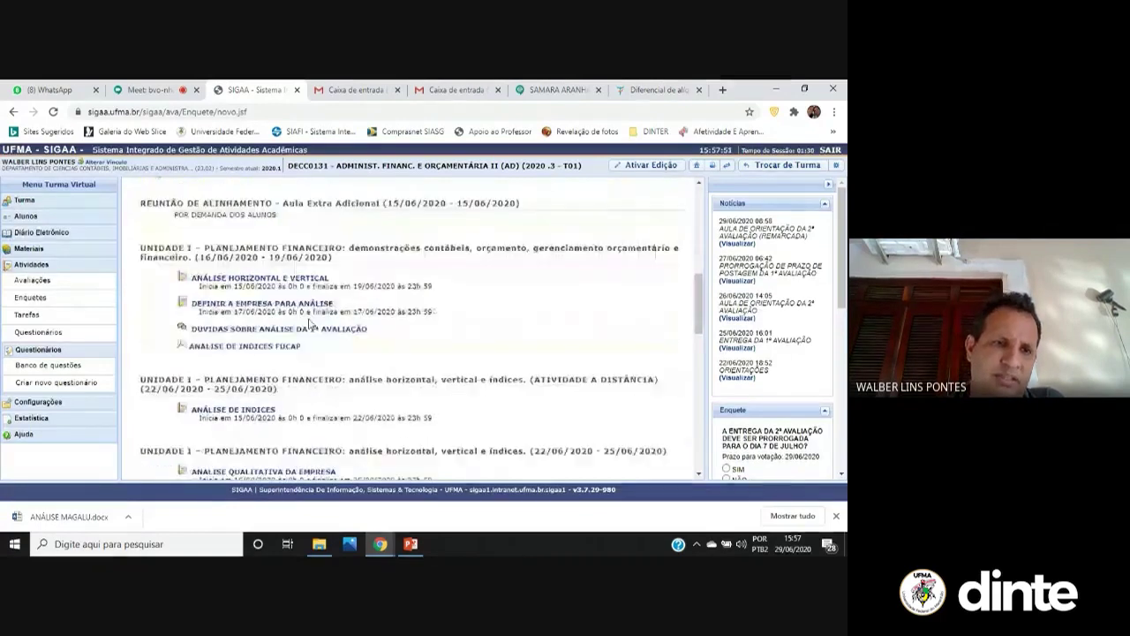
pyautogui.scroll(-1, 282, 371)
pyautogui.scroll(-8, 287, 390)
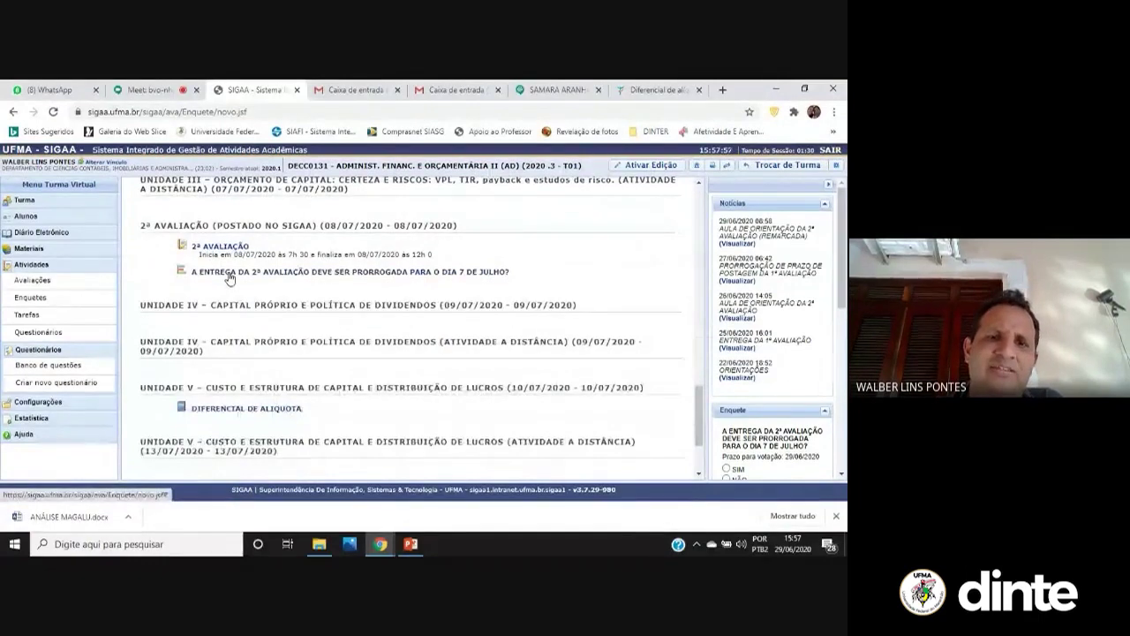
# Open the expired 'HORÁRIO PARA ENCONTROS VIRTUAIS' poll from the class page
pyautogui.scroll(1, 228, 281)
pyautogui.scroll(10, 228, 300)
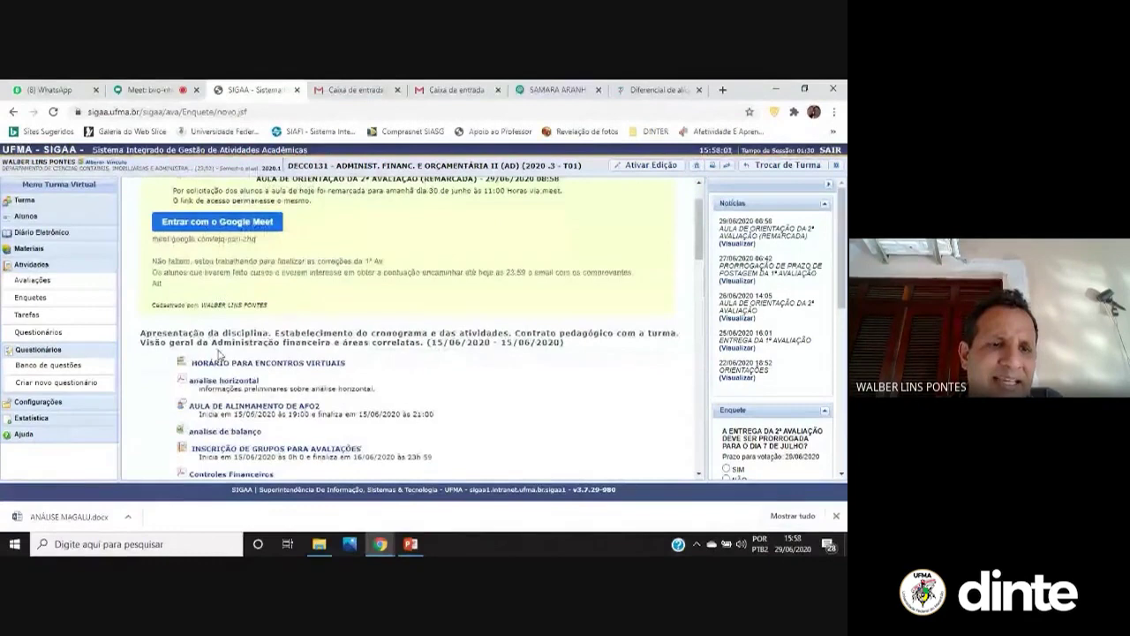
pyautogui.click(196, 377)
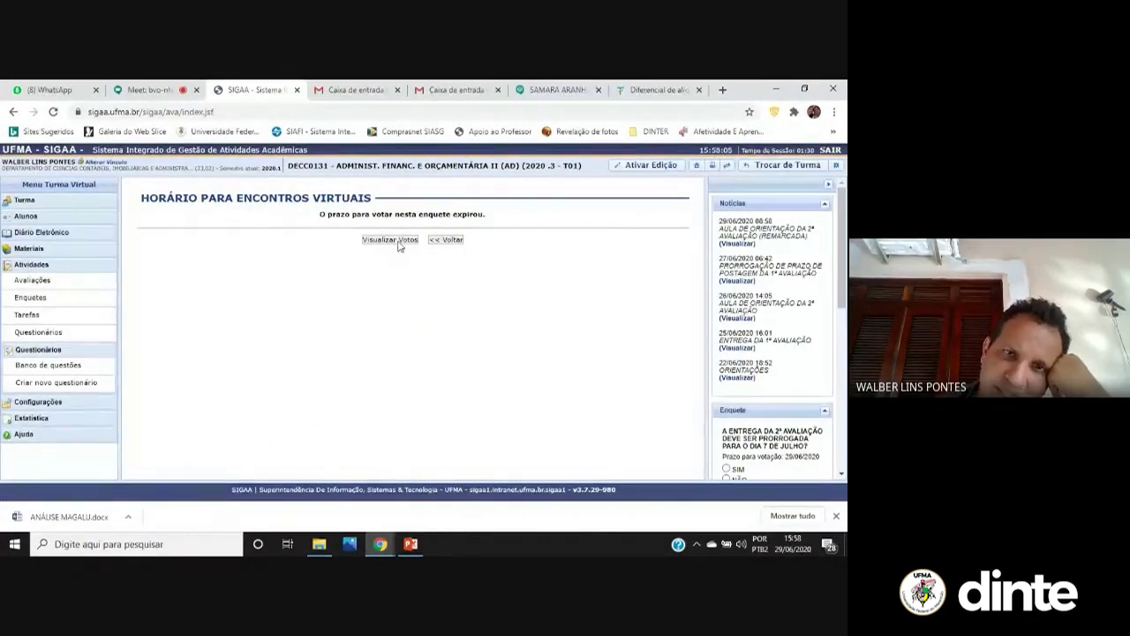
pyautogui.click(398, 244)
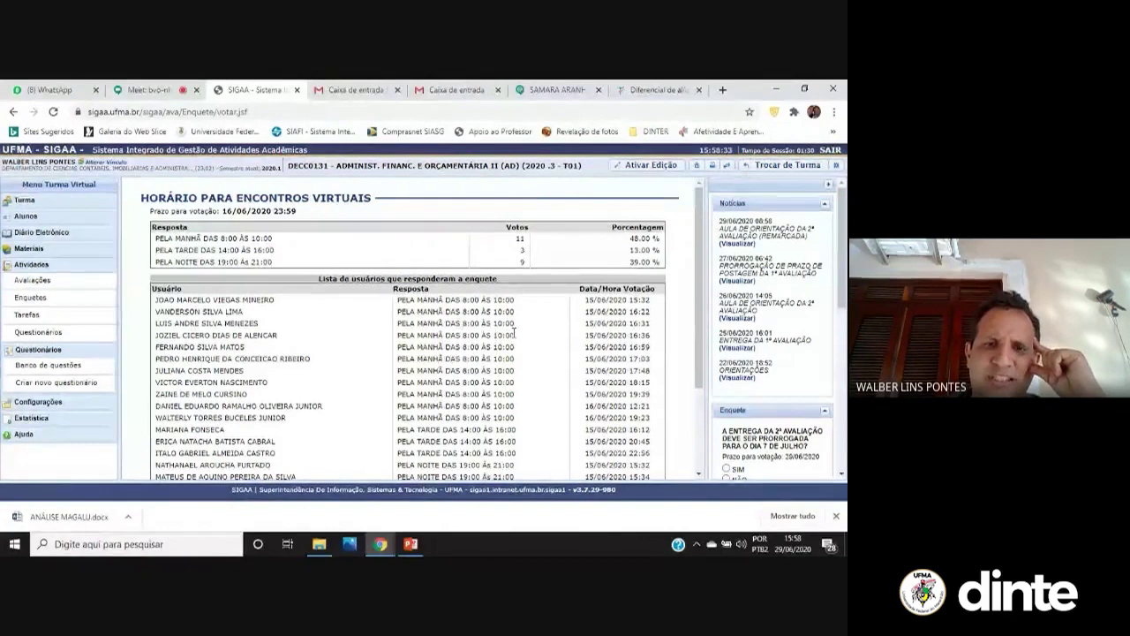
pyautogui.scroll(-1, 313, 326)
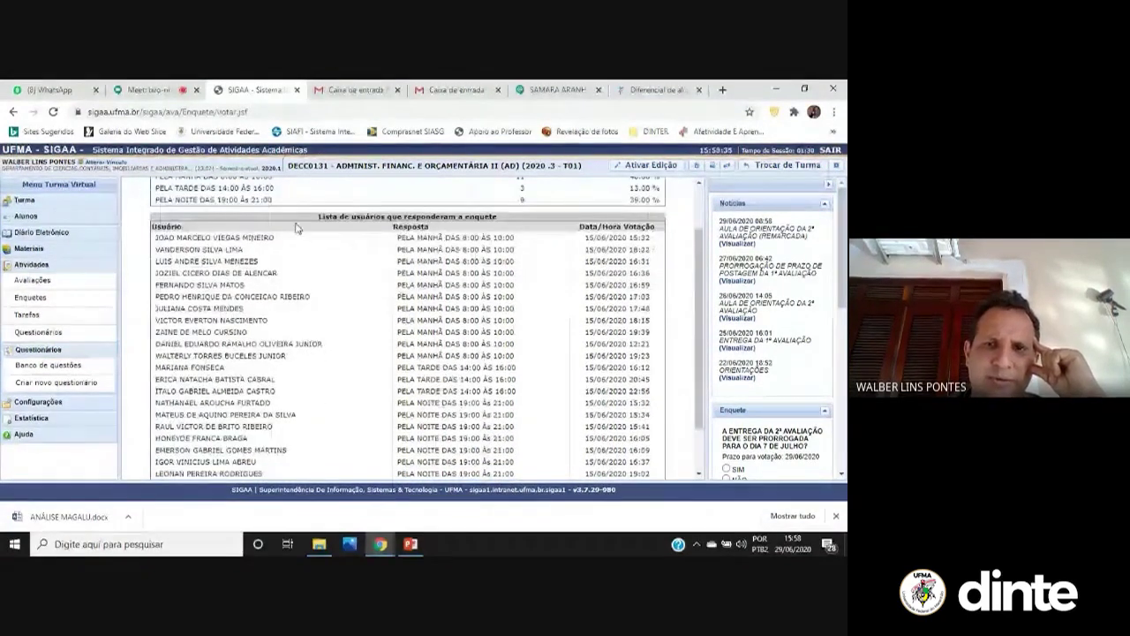
pyautogui.scroll(-1, 321, 371)
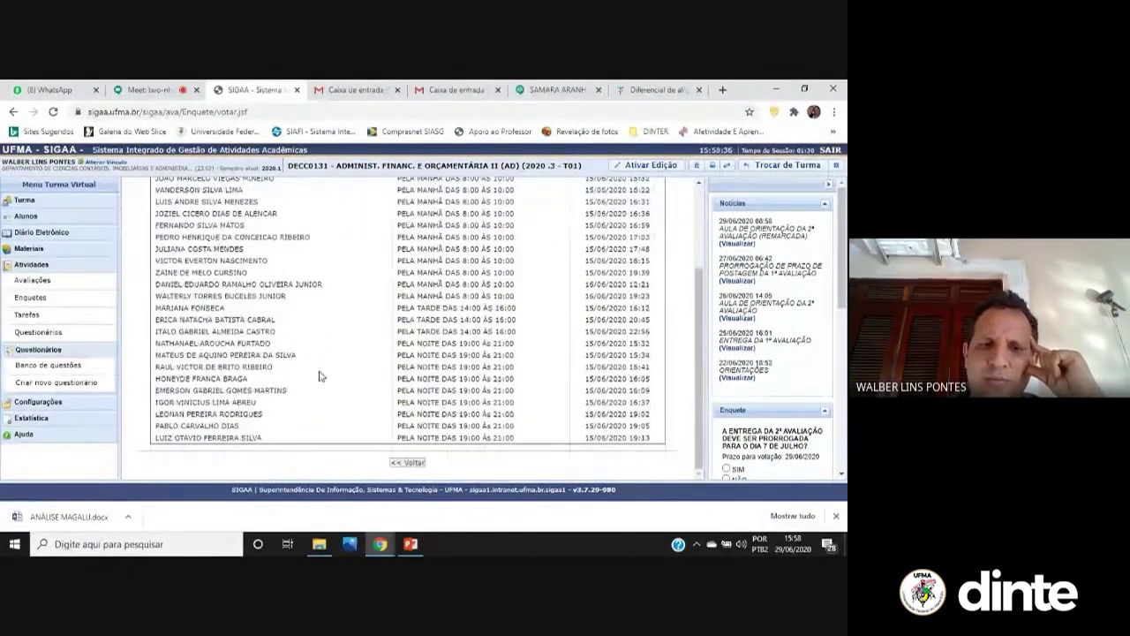
pyautogui.scroll(1, 316, 446)
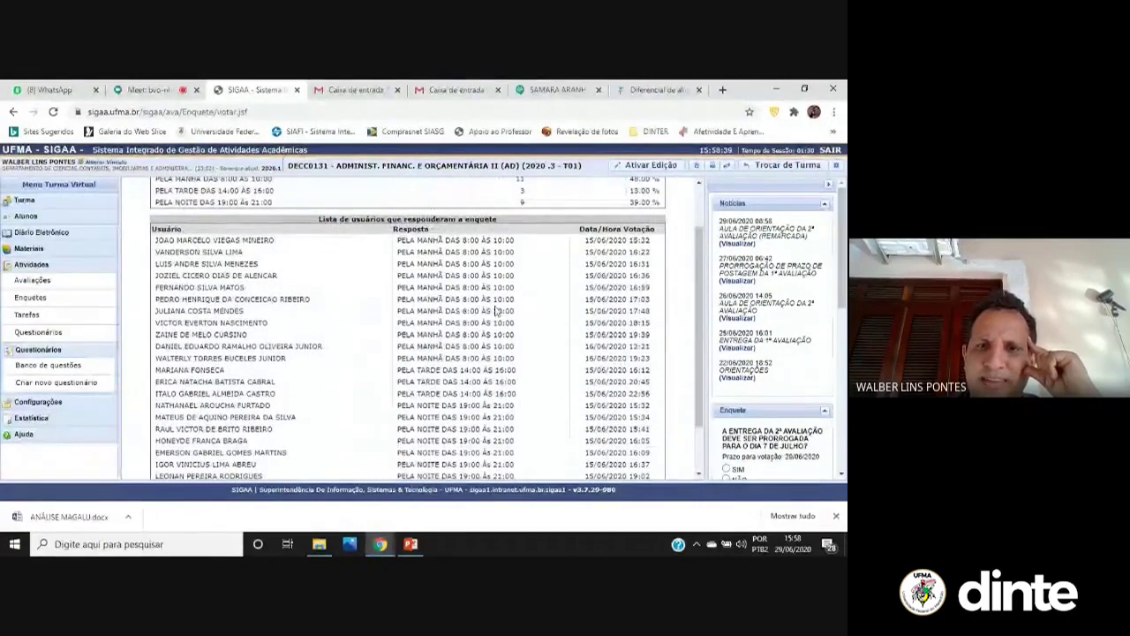
pyautogui.scroll(1, 497, 309)
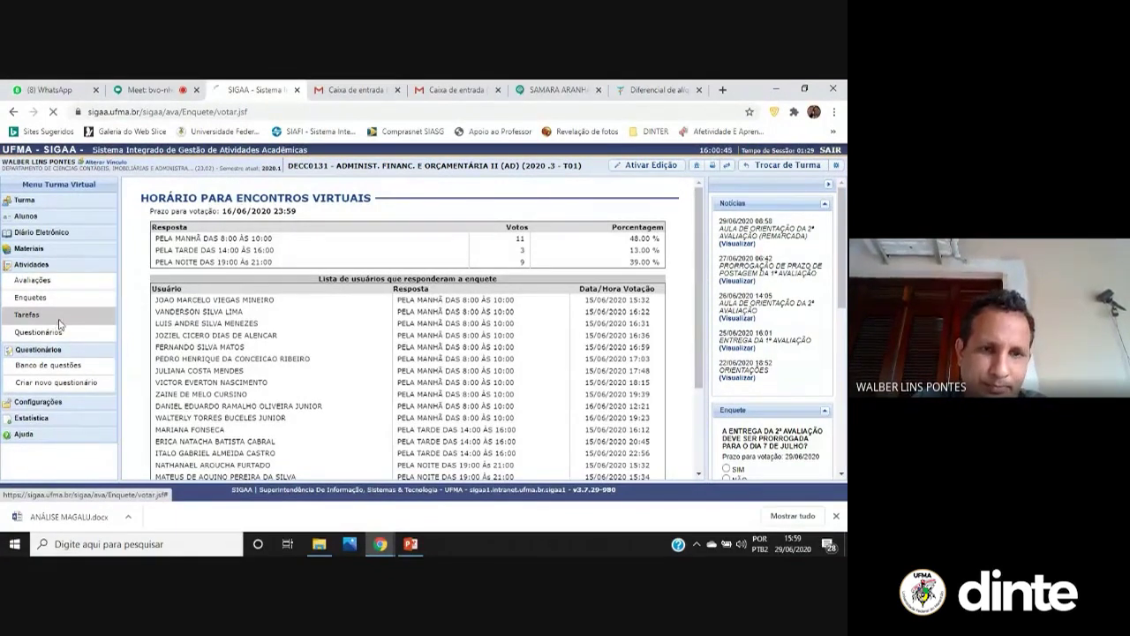
# Start a new task titled 'Apresentar qual o empreendimento e o produto será custeado e pracificado'
pyautogui.click(56, 317)
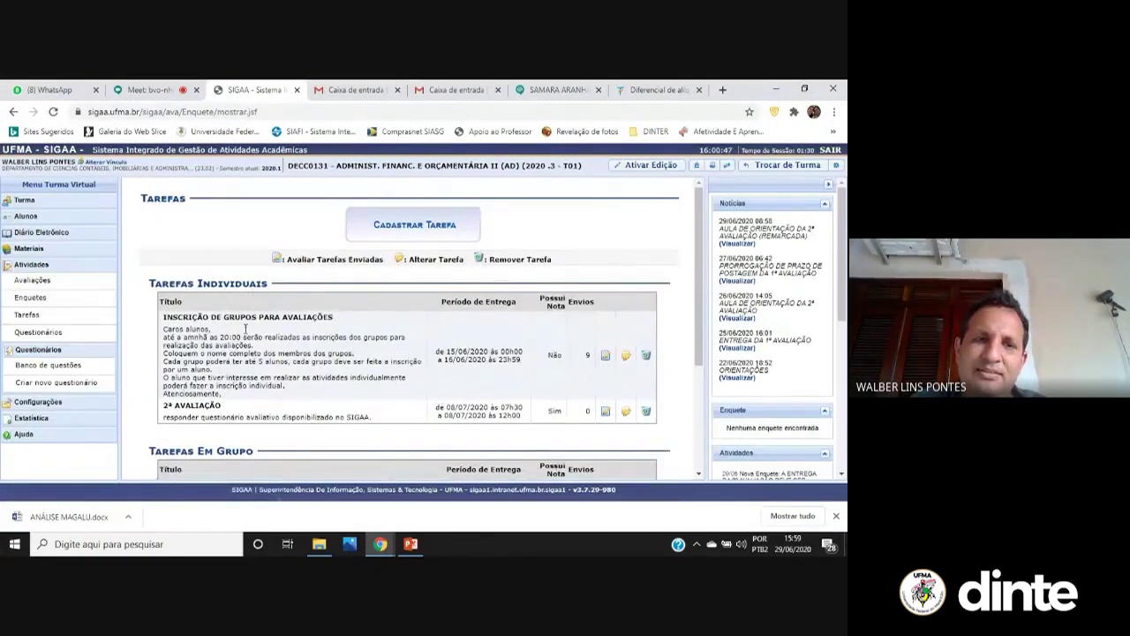
pyautogui.click(404, 235)
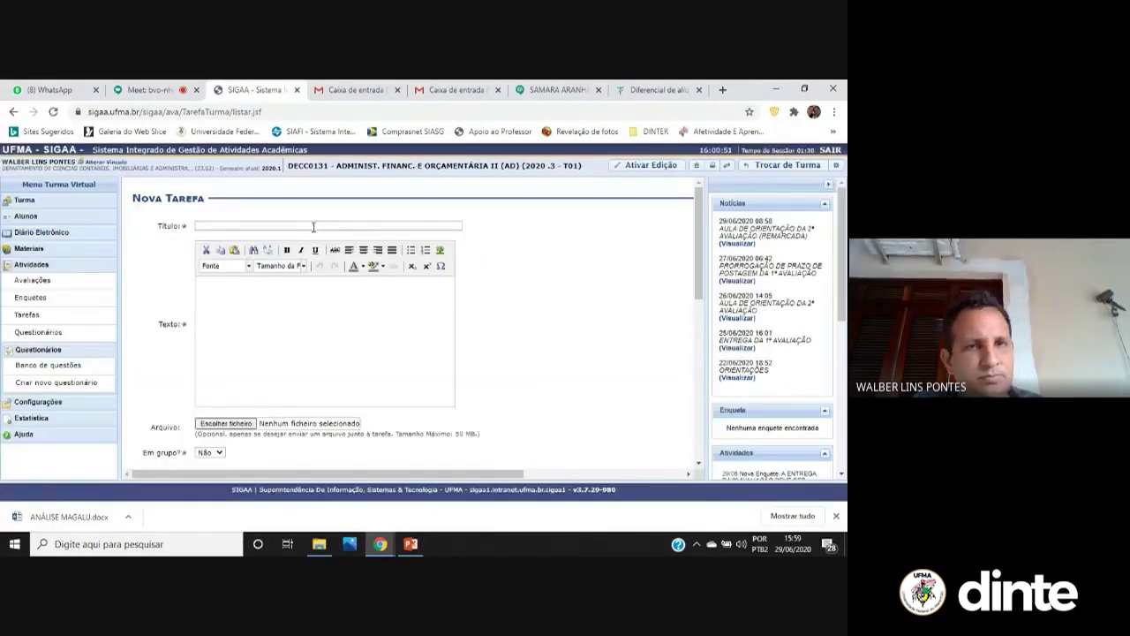
pyautogui.click(313, 226)
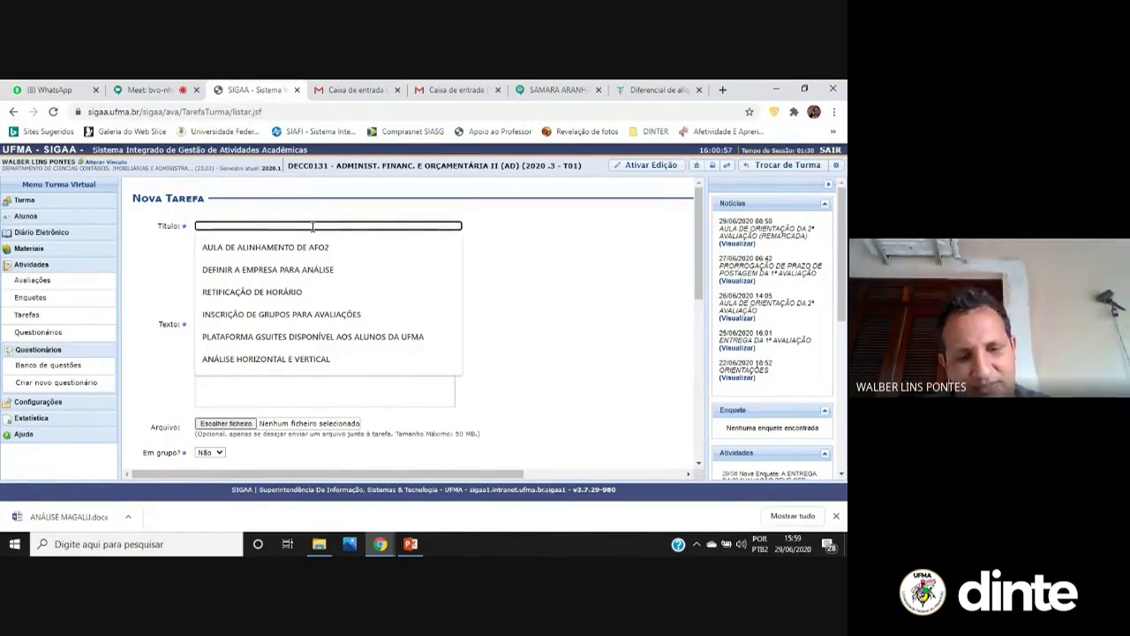
pyautogui.write('Apresenta')
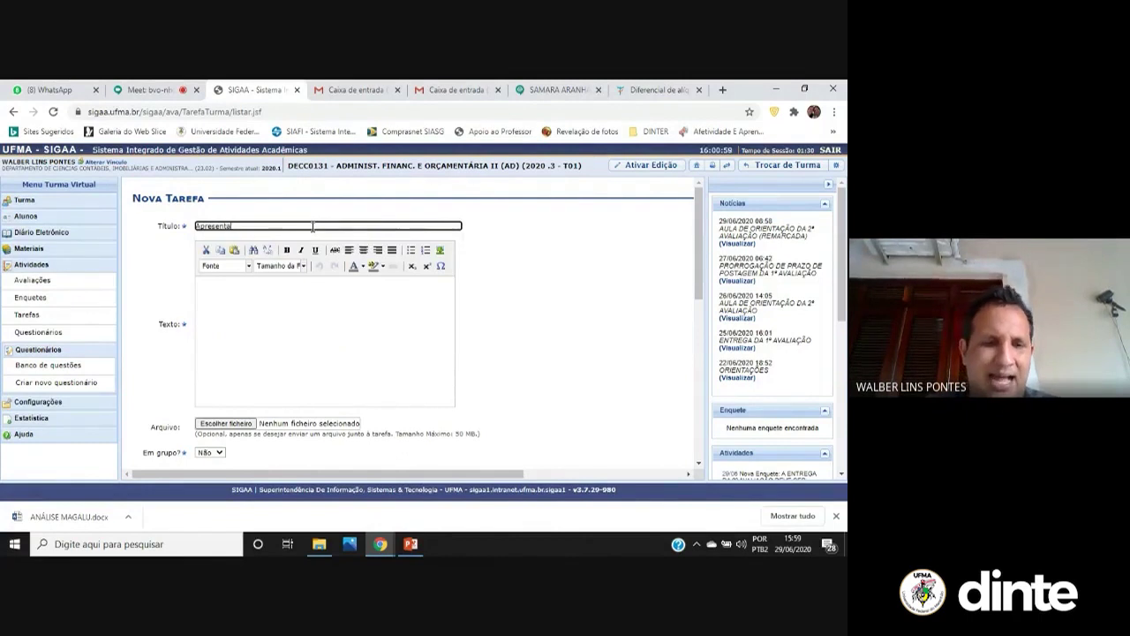
pyautogui.write('r qual o empreendimento e o')
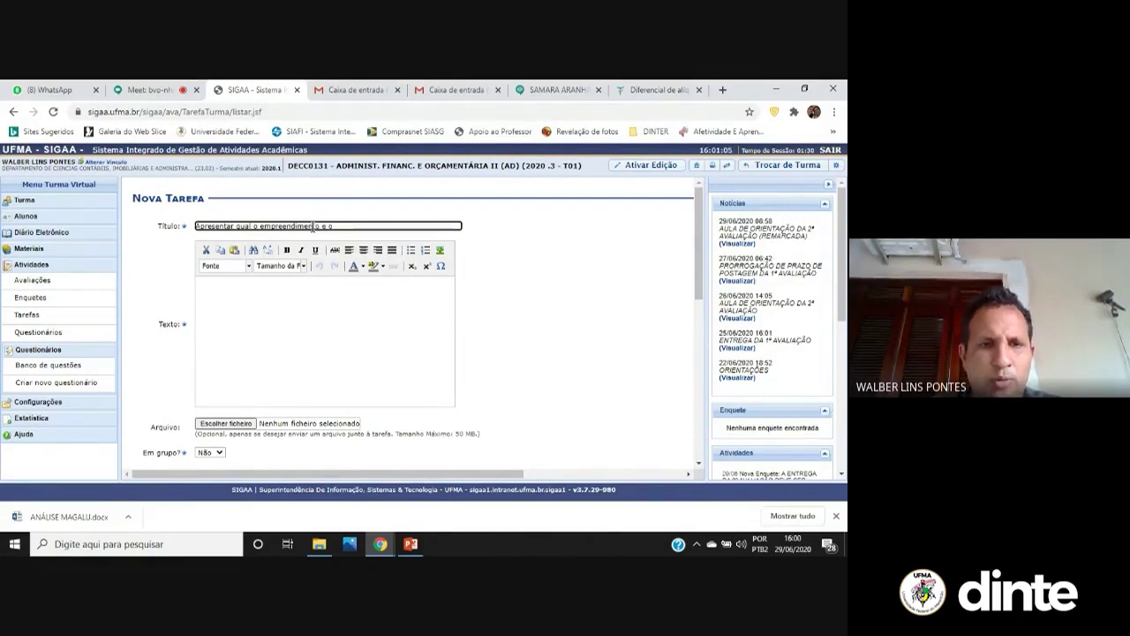
pyautogui.write(' produto ser')
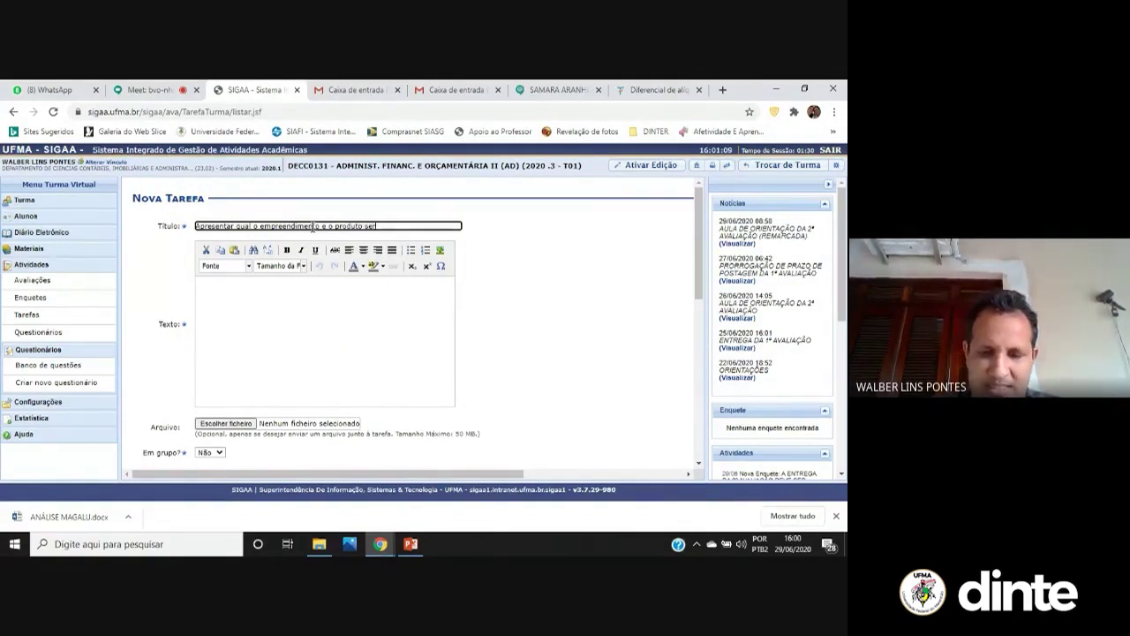
pyautogui.write('á custeado')
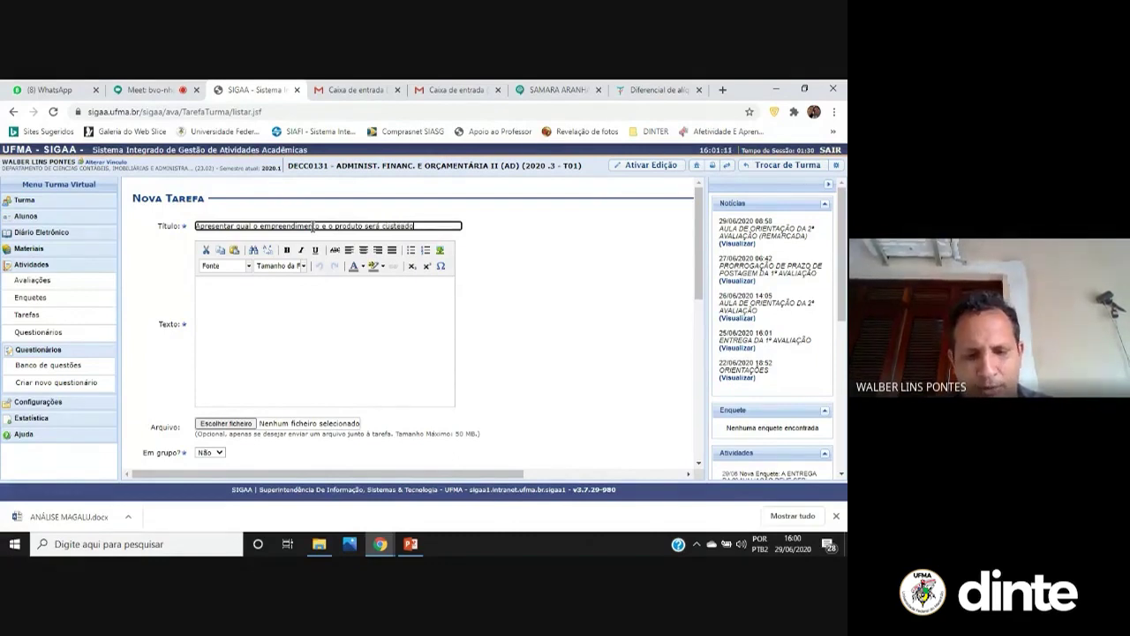
pyautogui.write(' e pracificado')
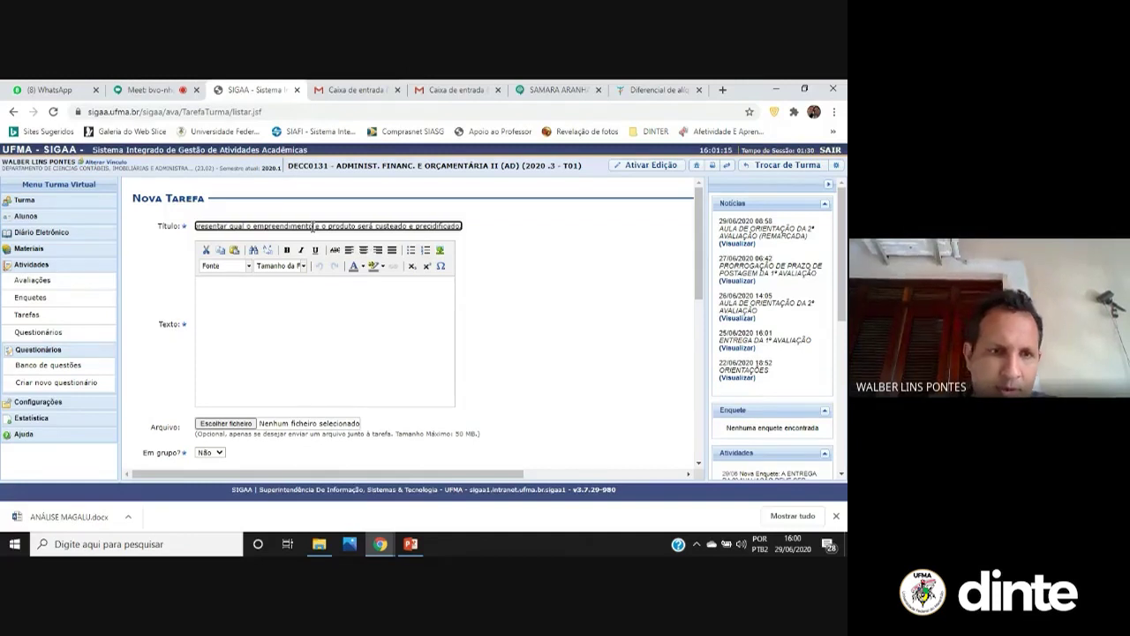
# Write a description asking teams to present the business and product to cost, price and evaluate
pyautogui.click(272, 303)
pyautogui.write('Apresente qual')
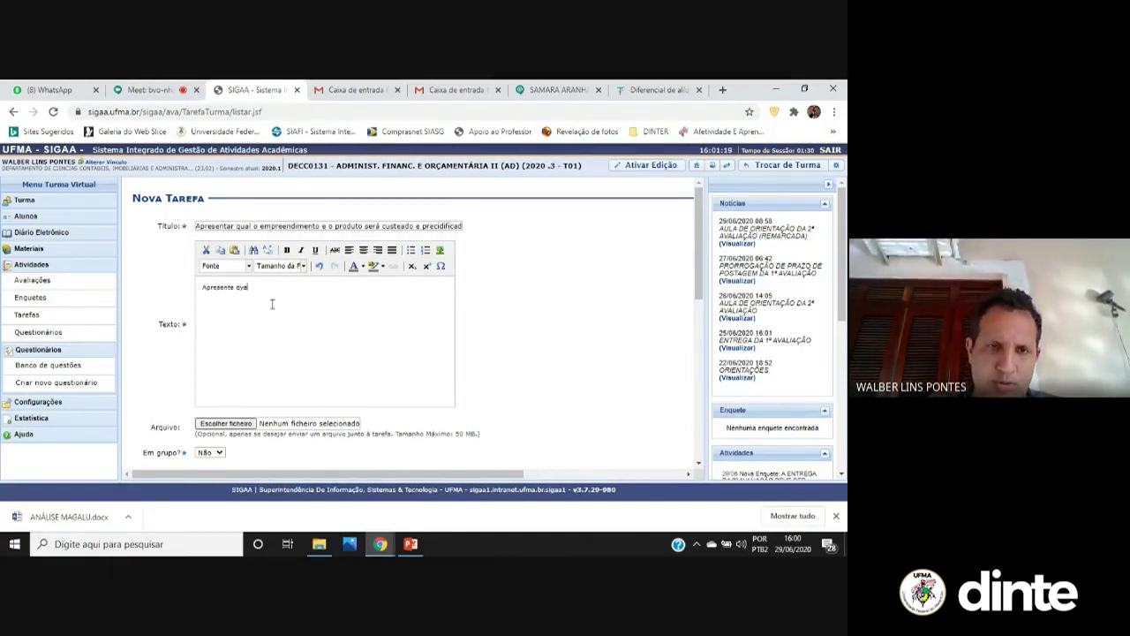
pyautogui.write(' o ramo de neg')
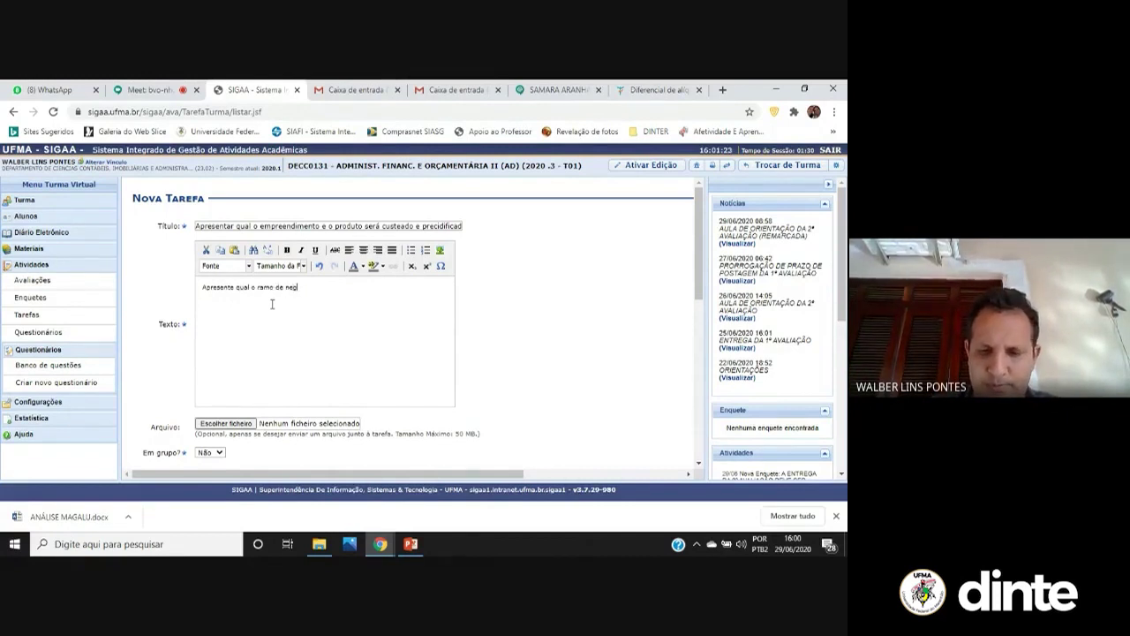
pyautogui.write('ócio e o produ')
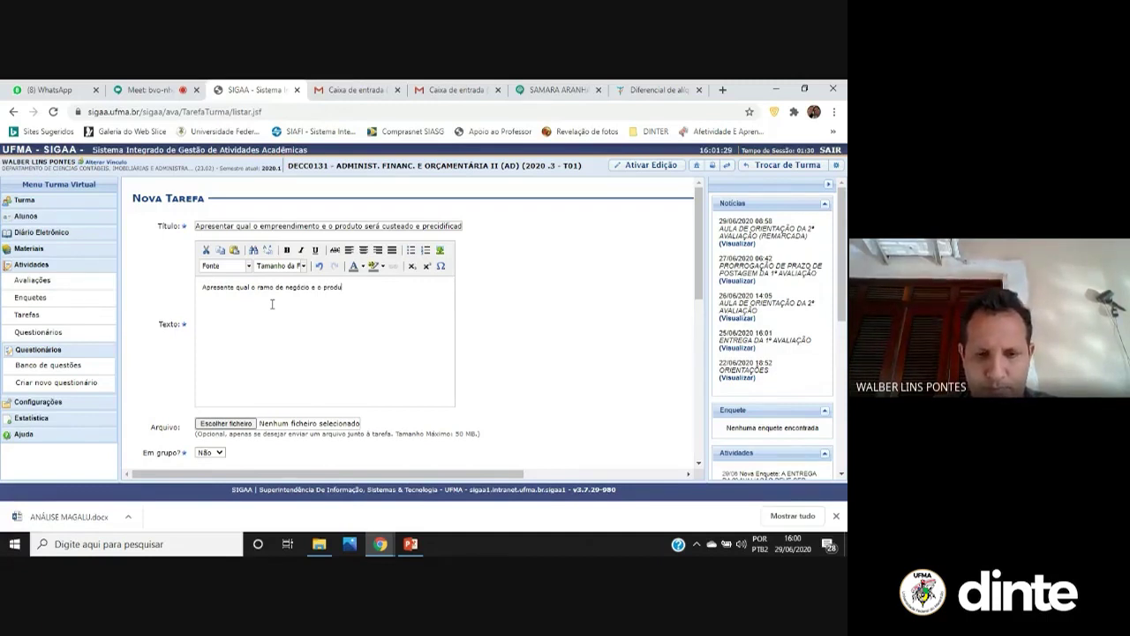
pyautogui.write('ipe irá custeran ')
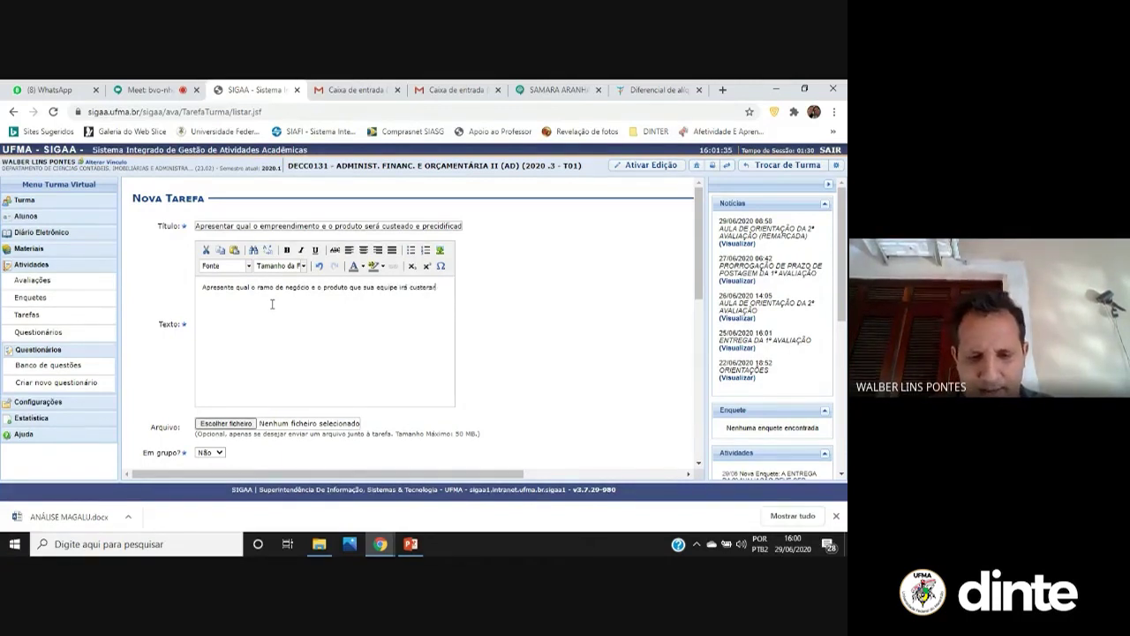
pyautogui.write('pre')
pyautogui.write('cif')
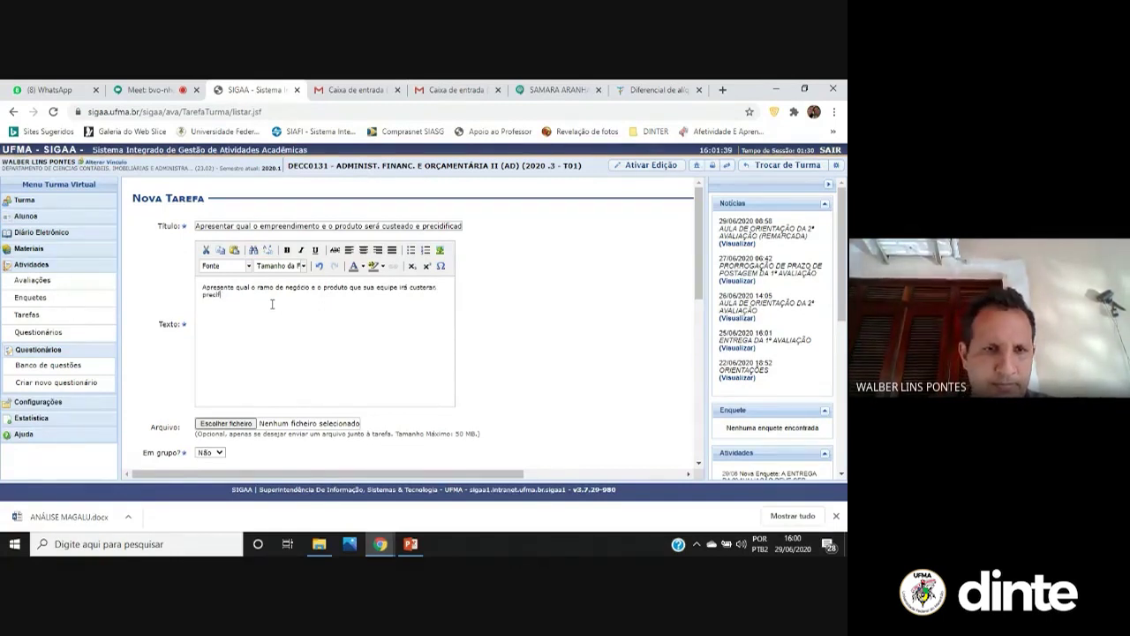
pyautogui.write('icar')
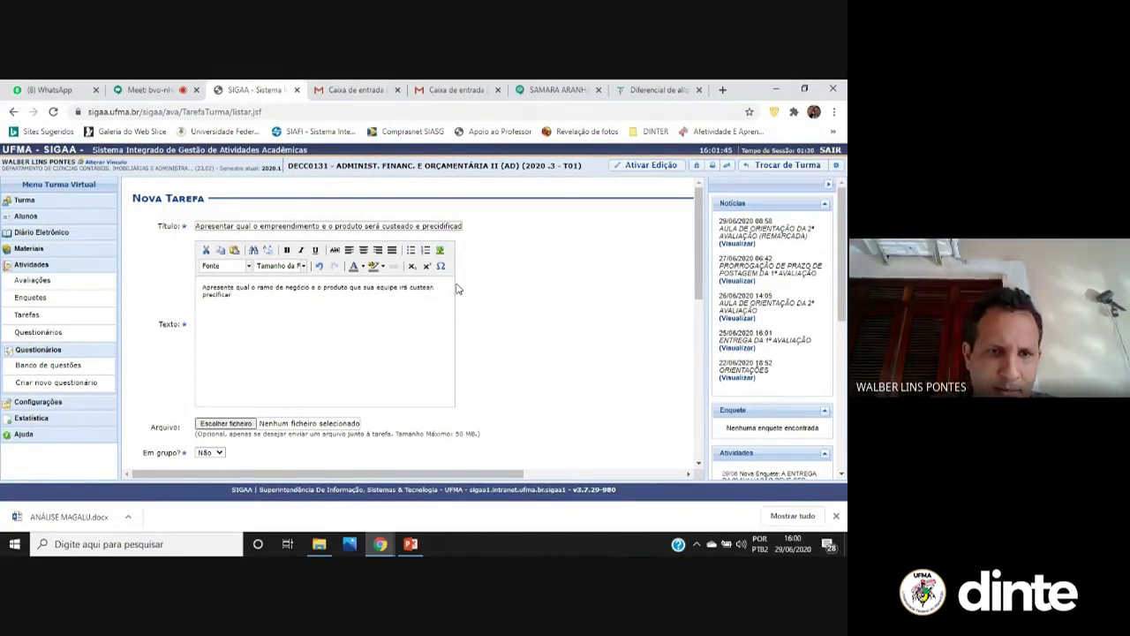
pyautogui.write('e aval')
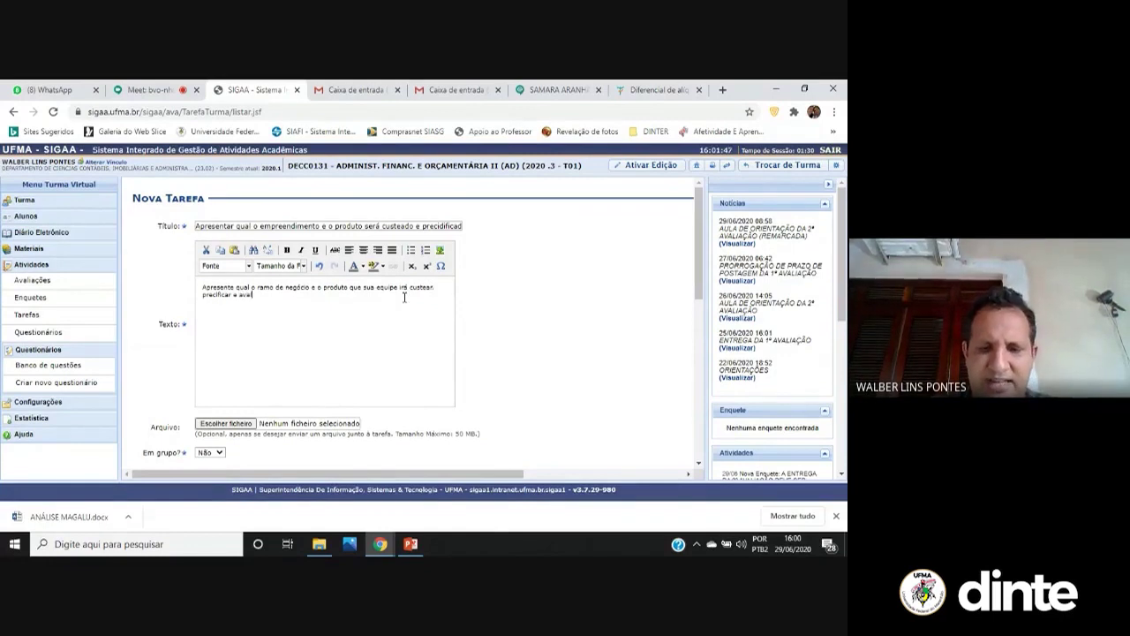
pyautogui.write('iar o aquilibrio')
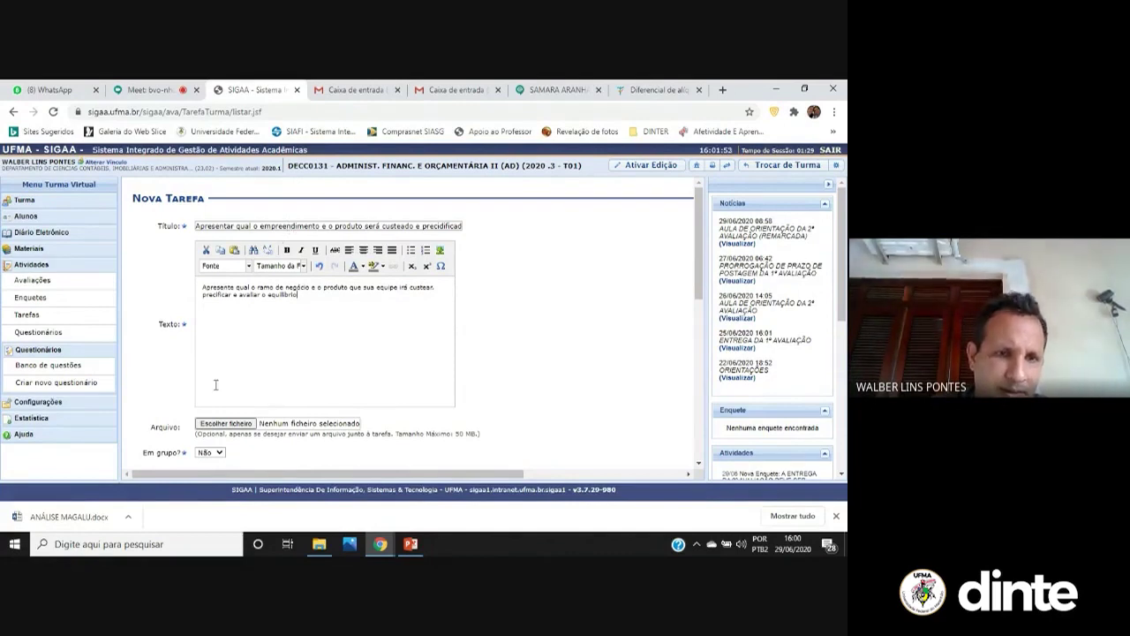
# Make it a group Texto Online task linked to the UNIDADE II – ADMINISTRAÇÃO DO LUCRO topic
pyautogui.scroll(-3, 265, 354)
pyautogui.click(212, 328)
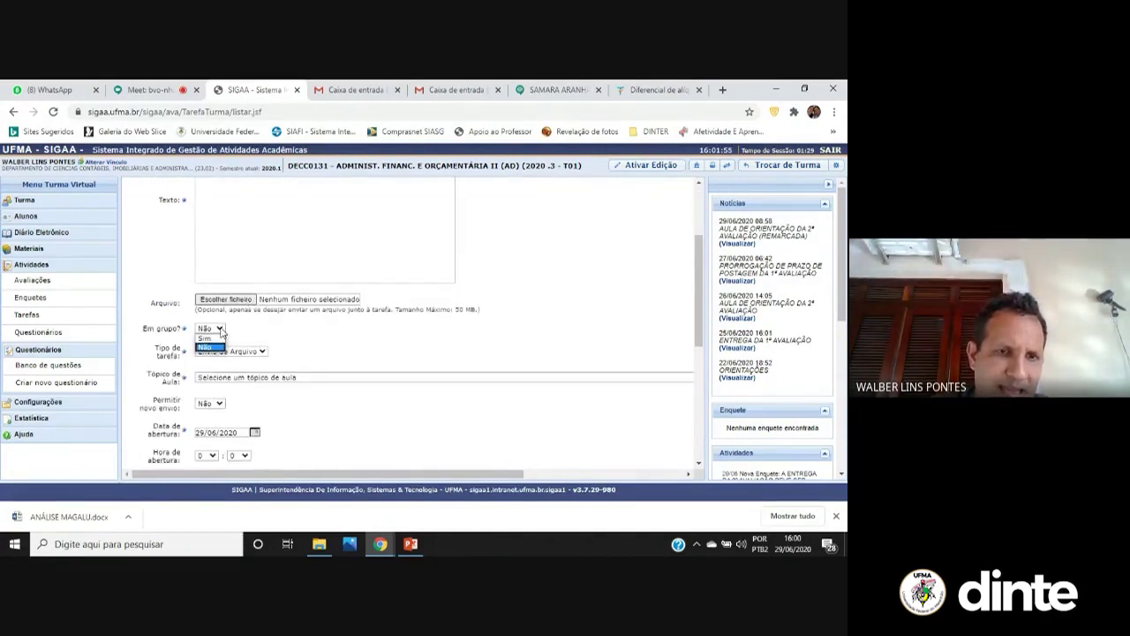
pyautogui.click(213, 340)
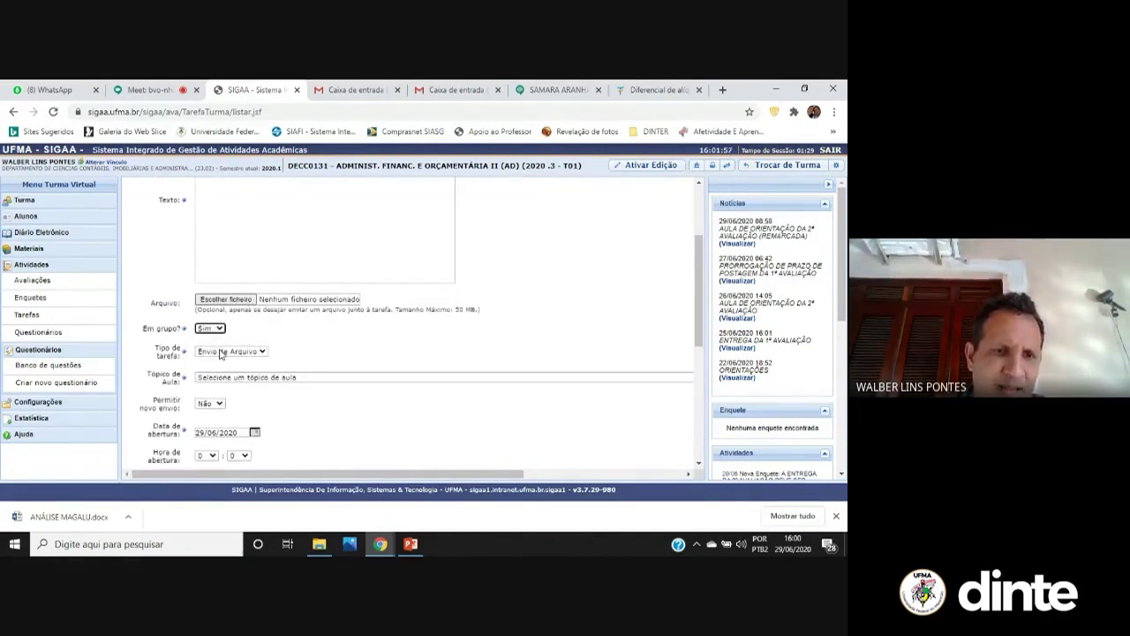
pyautogui.click(220, 351)
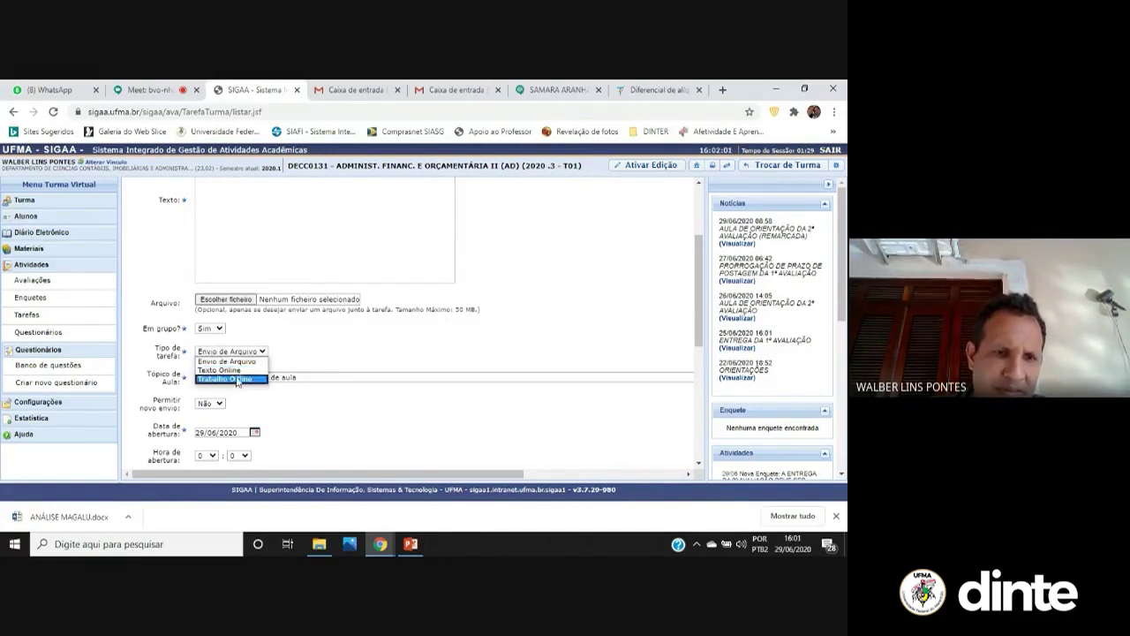
pyautogui.click(240, 371)
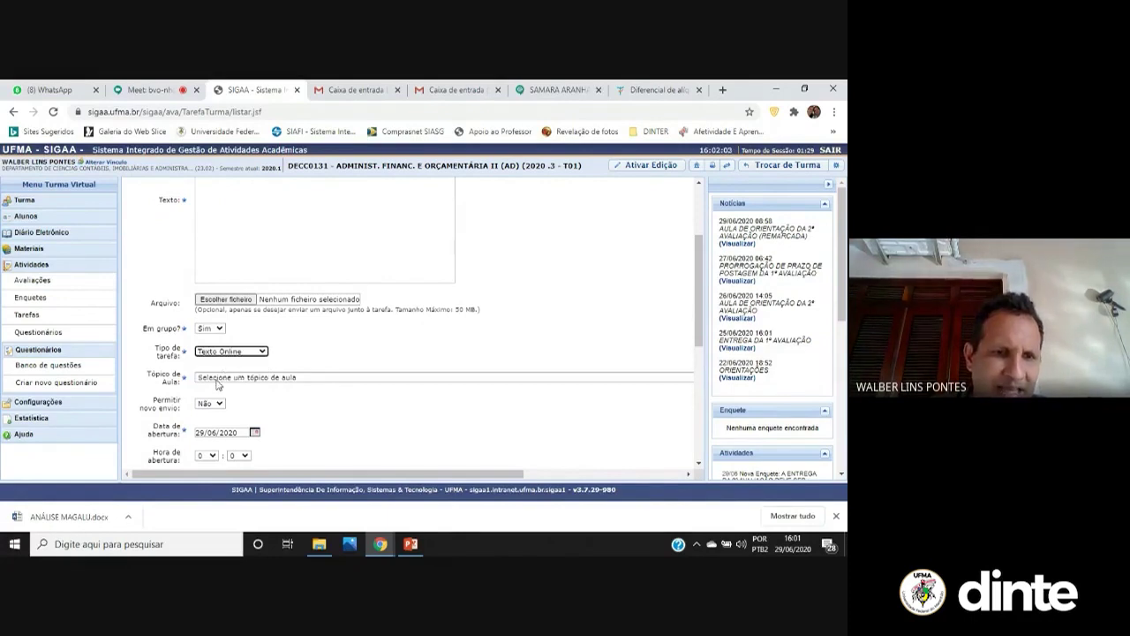
pyautogui.click(218, 379)
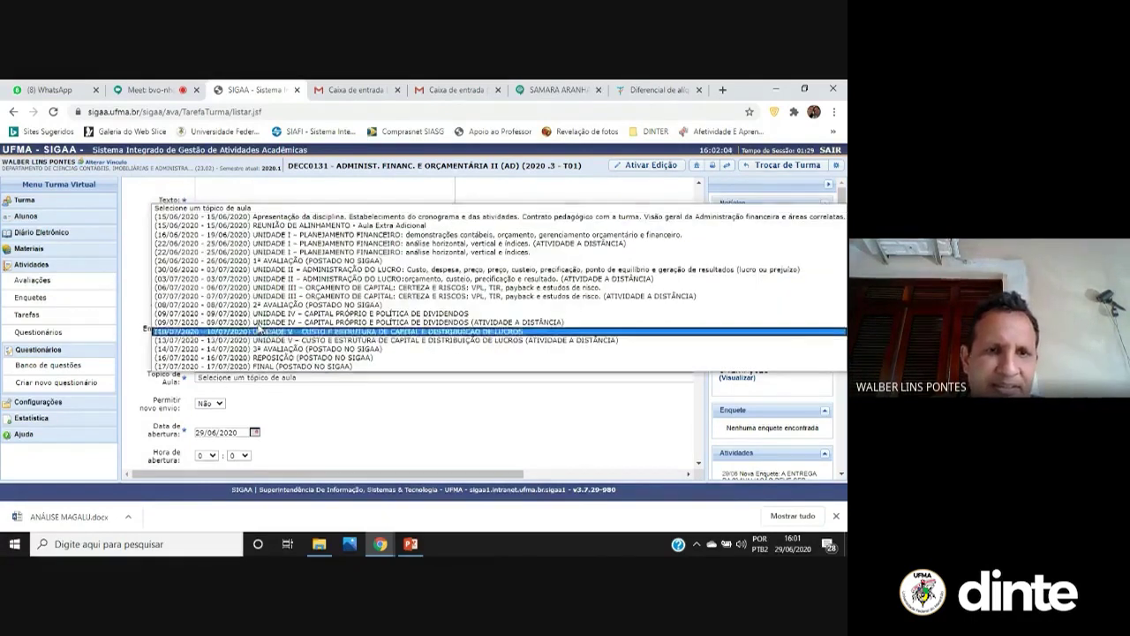
pyautogui.click(294, 270)
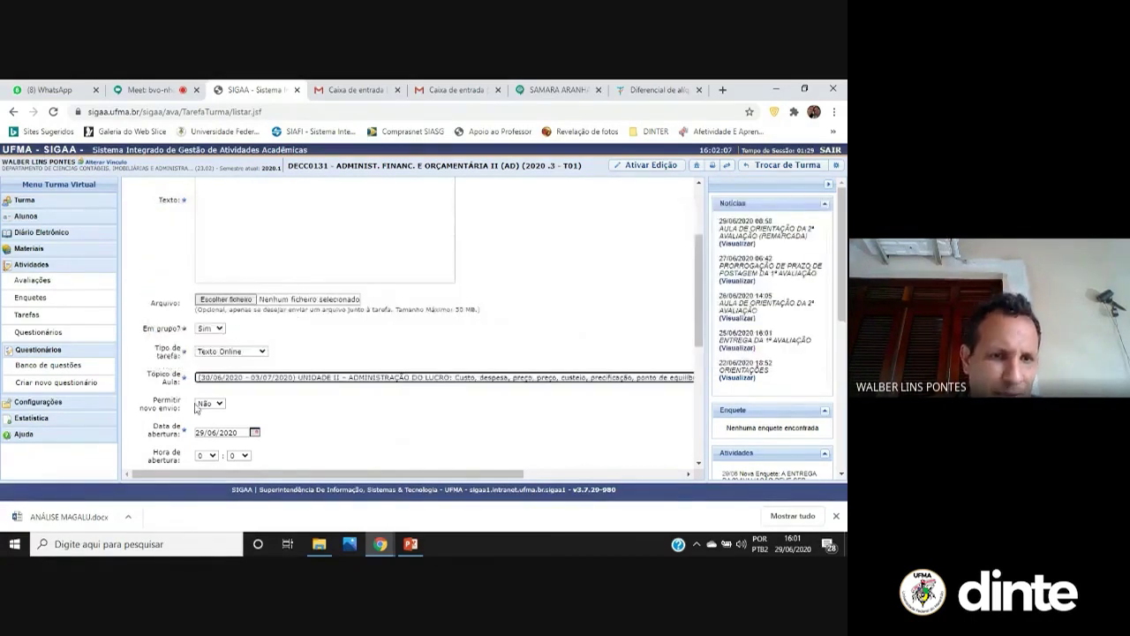
pyautogui.click(254, 433)
pyautogui.scroll(-4, 284, 413)
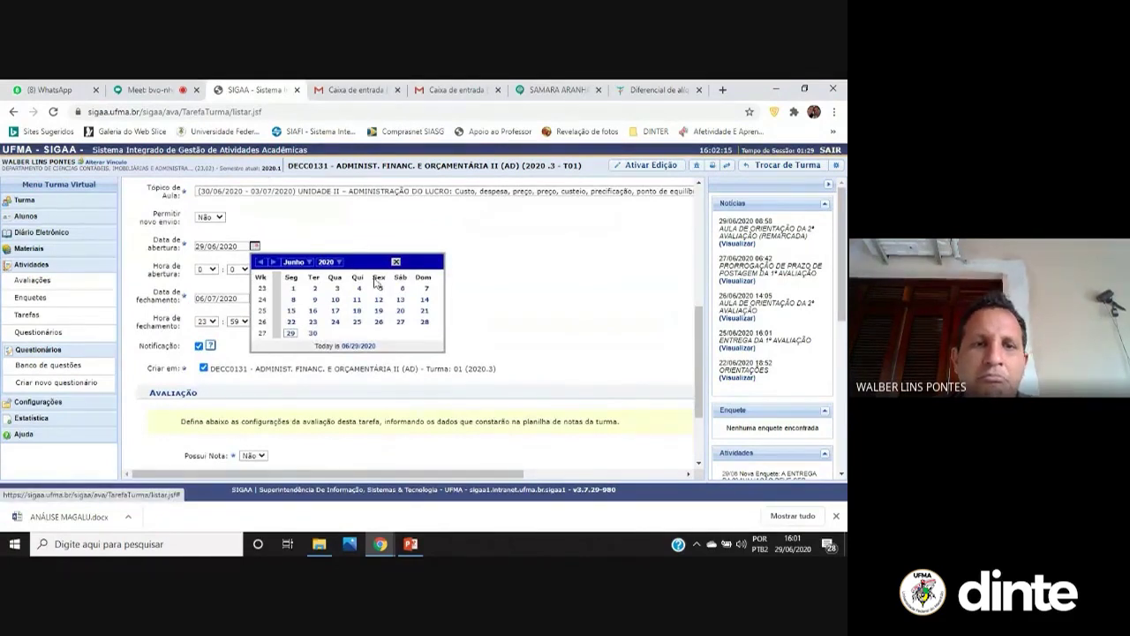
# Set the task's opening date to 29/07/2020 and closing date to 01/07/2020
pyautogui.click(309, 265)
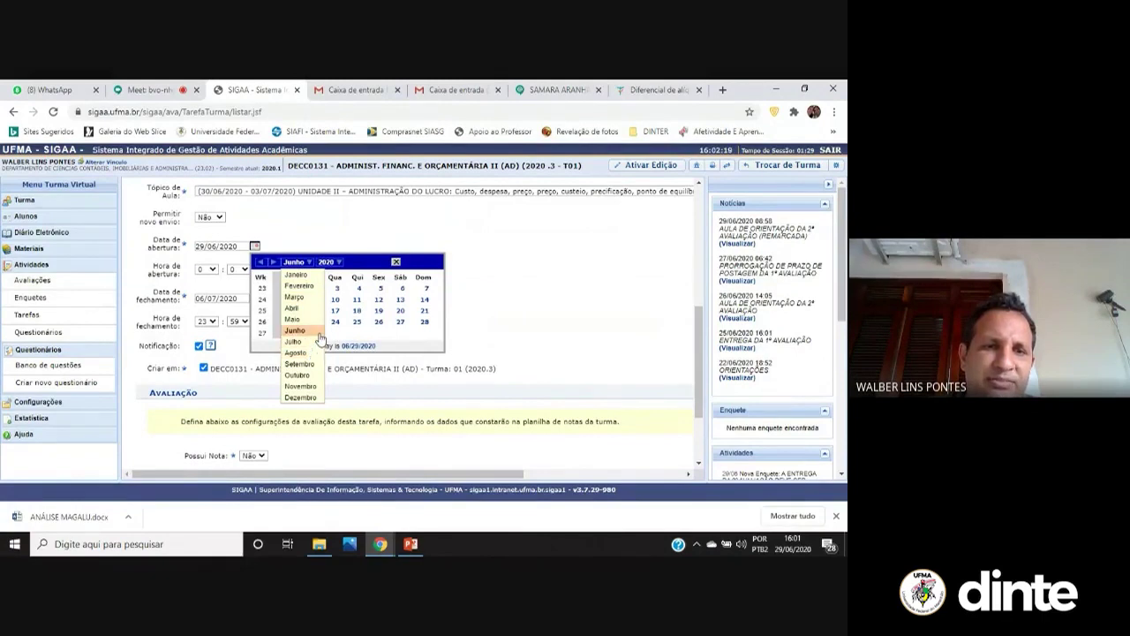
pyautogui.click(309, 341)
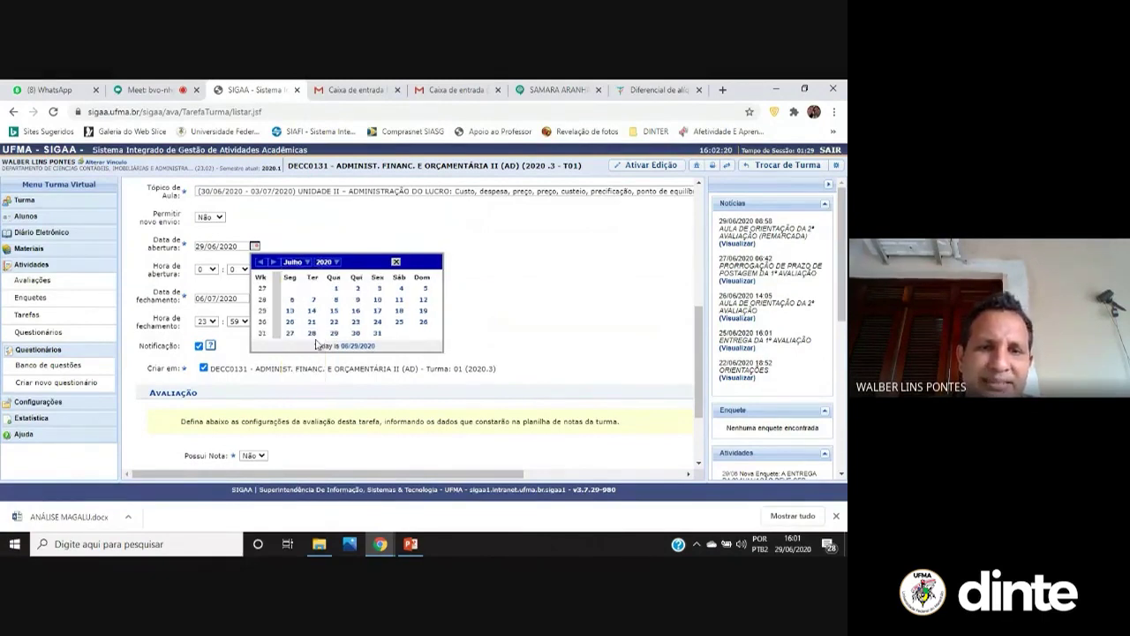
pyautogui.click(335, 289)
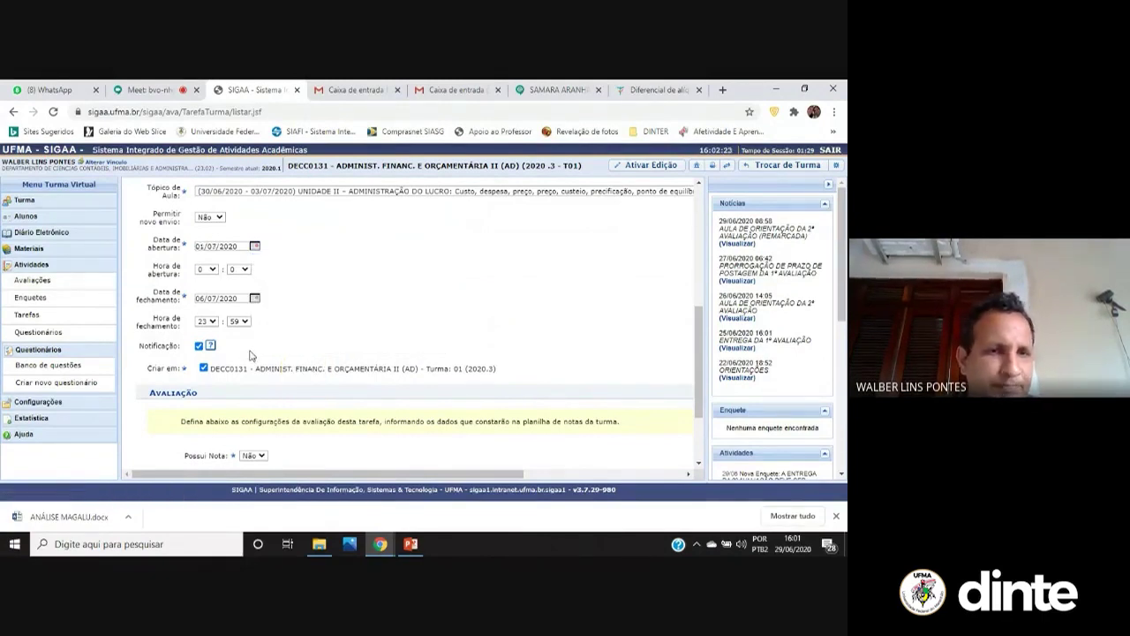
pyautogui.click(255, 247)
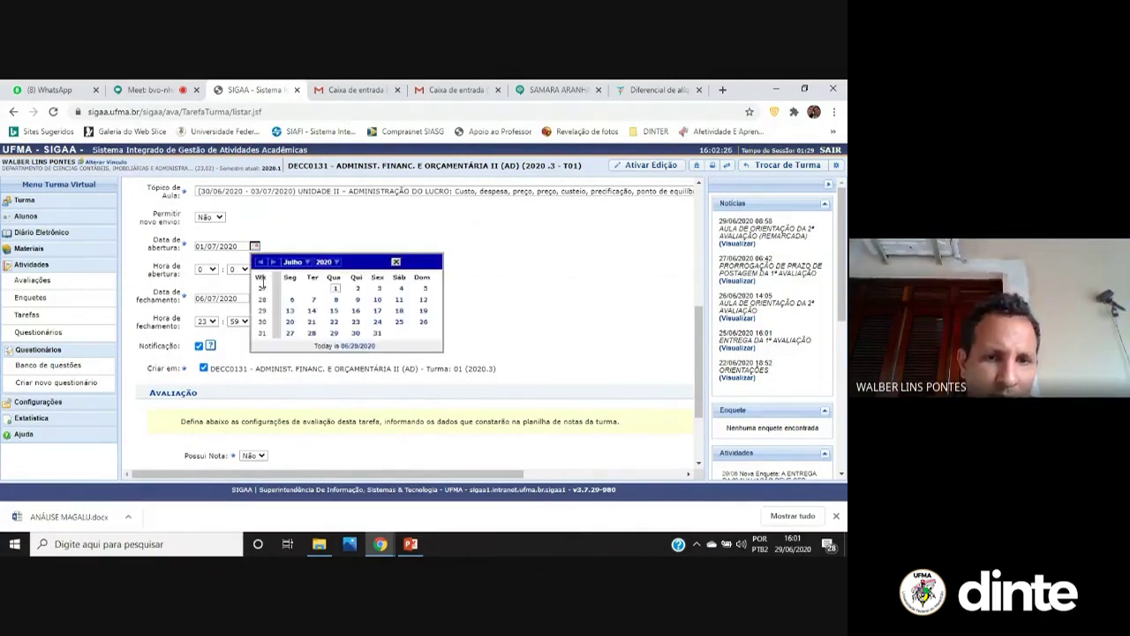
pyautogui.click(334, 333)
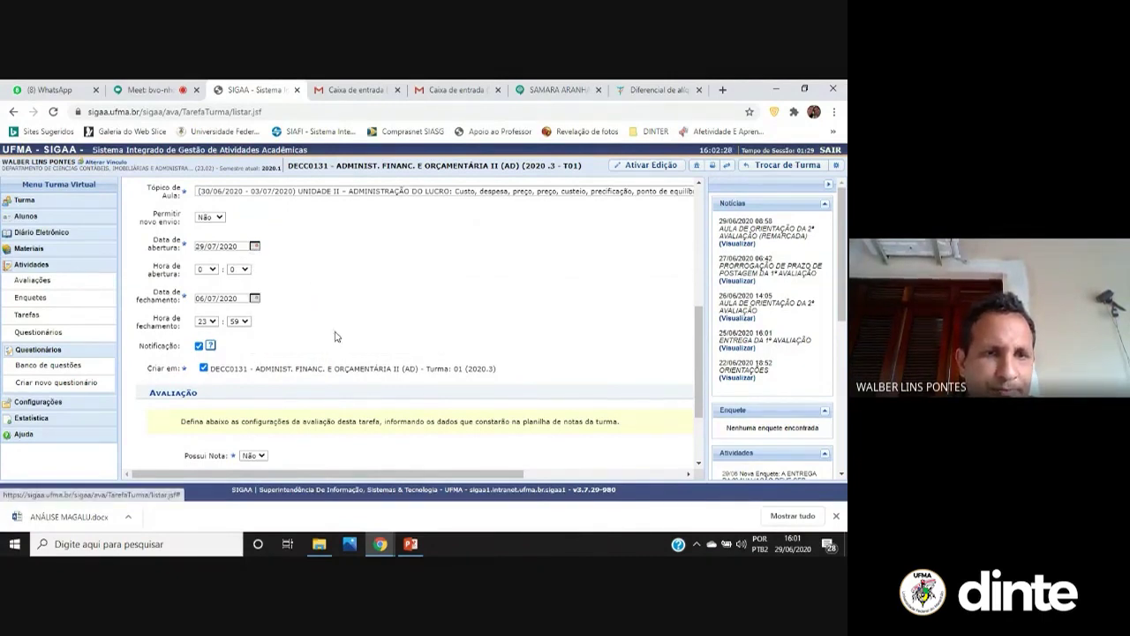
pyautogui.click(255, 299)
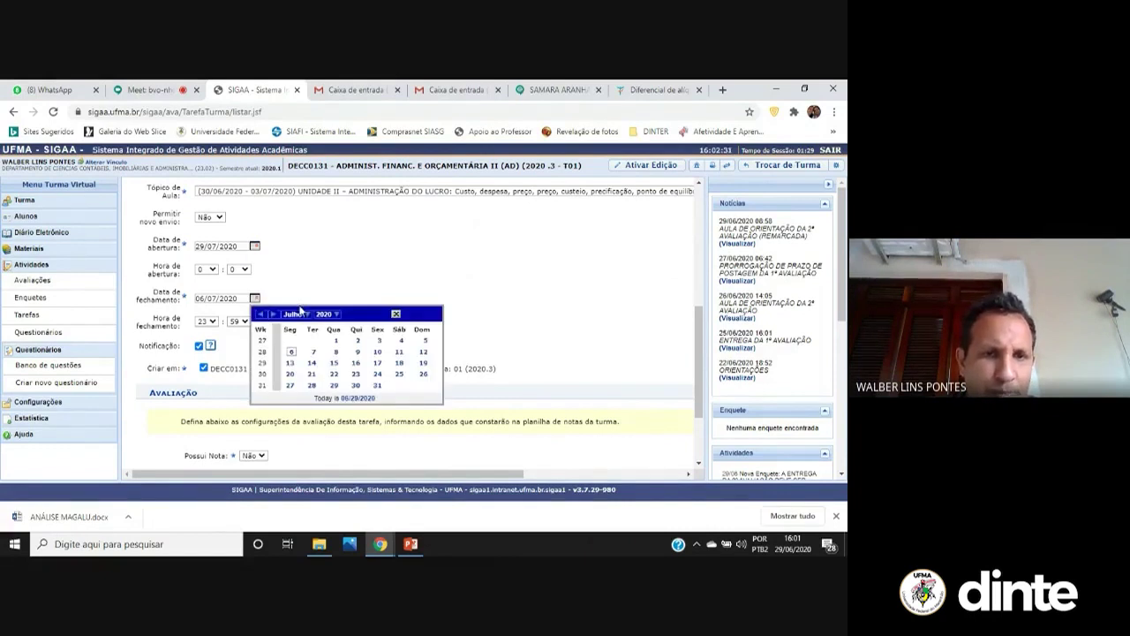
pyautogui.click(335, 341)
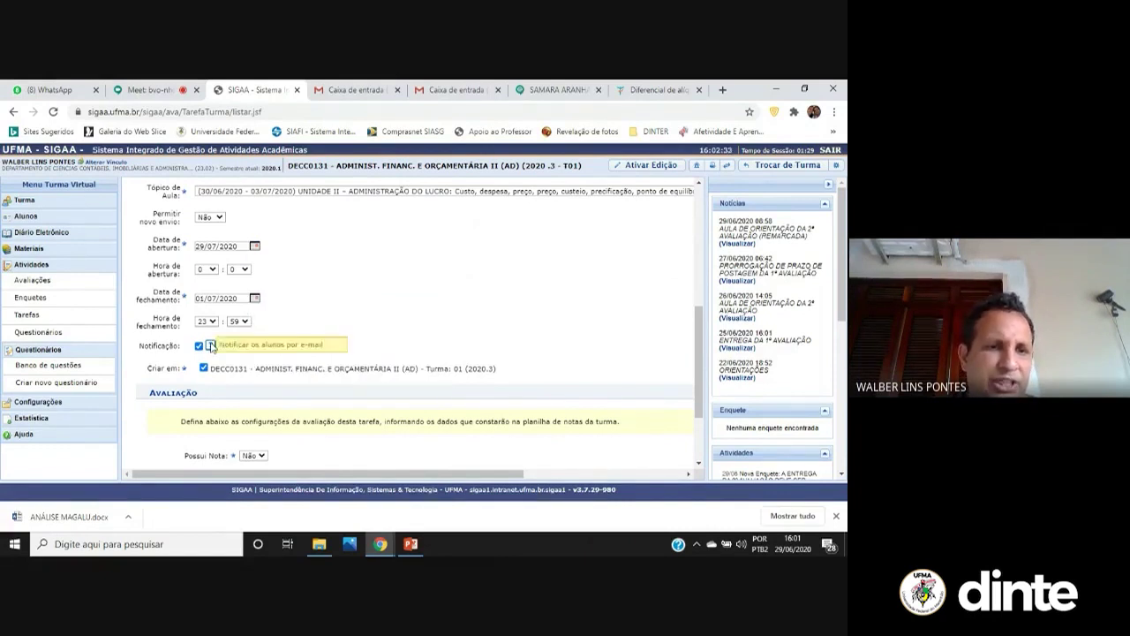
pyautogui.scroll(-2, 243, 415)
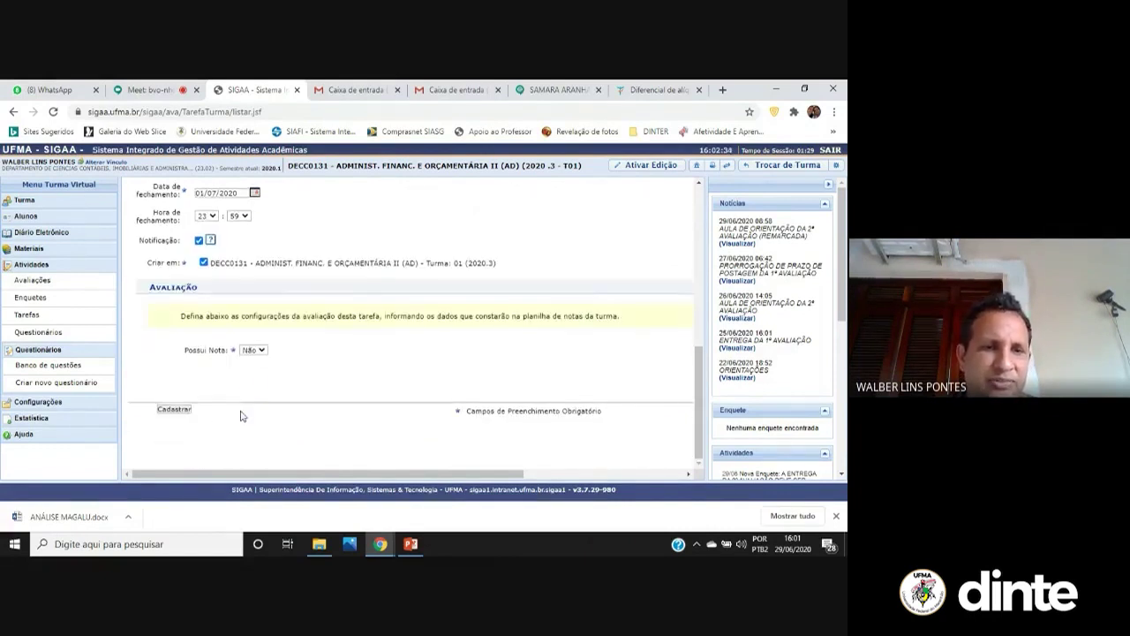
# Make the task graded with abbreviation 2AV1 in Unidade 2 and submit it
pyautogui.click(253, 349)
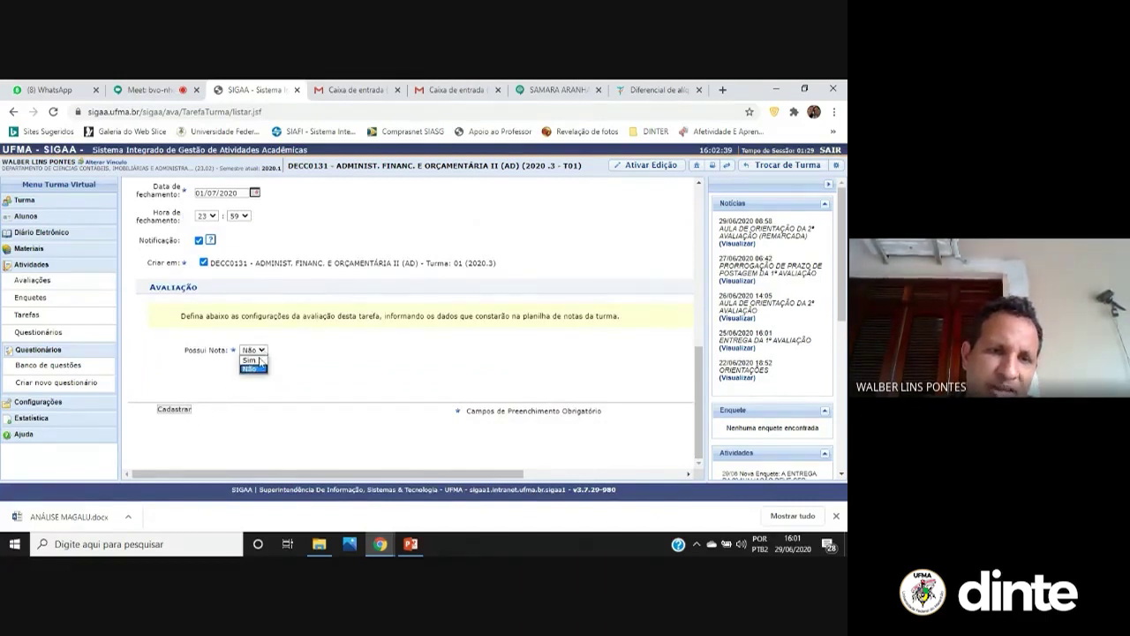
pyautogui.click(251, 360)
pyautogui.click(267, 378)
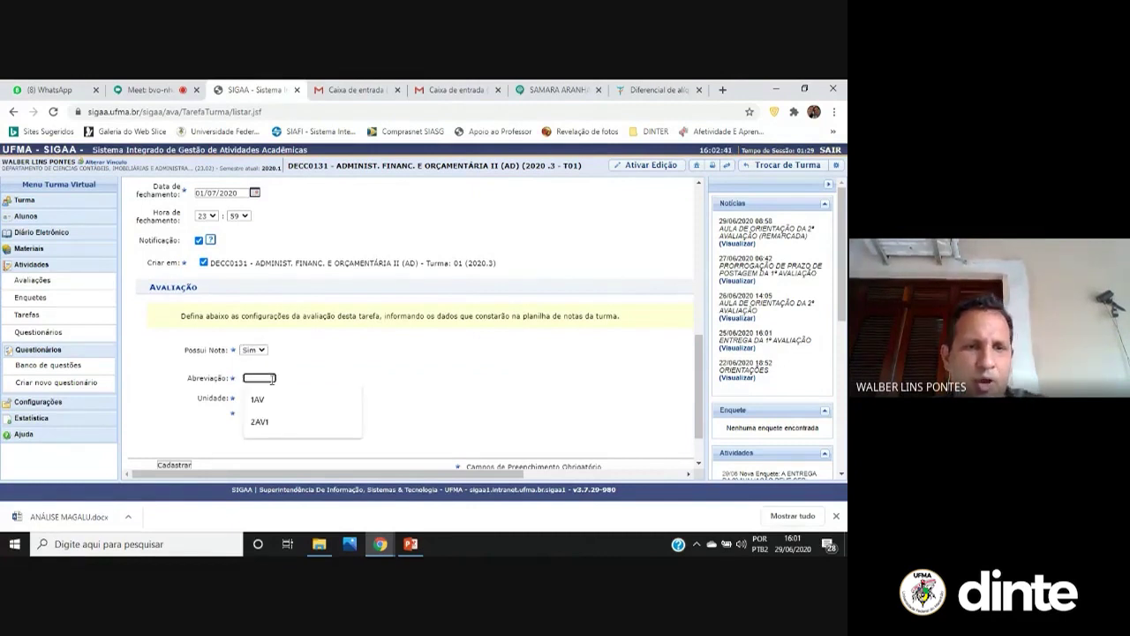
pyautogui.click(265, 421)
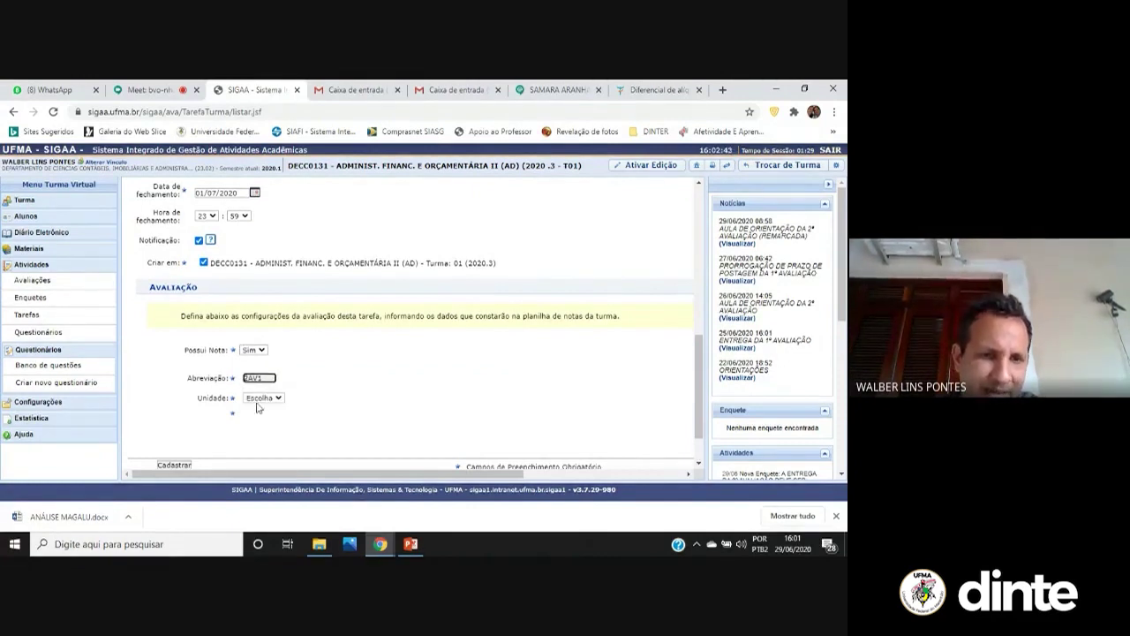
pyautogui.click(263, 398)
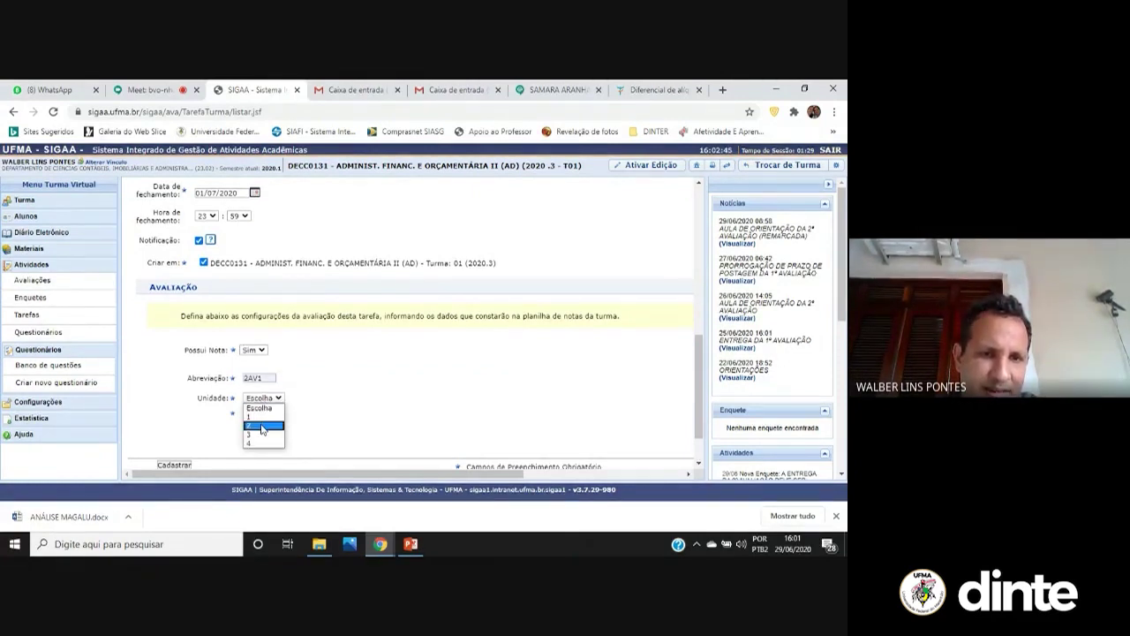
pyautogui.click(262, 426)
pyautogui.scroll(-3, 256, 431)
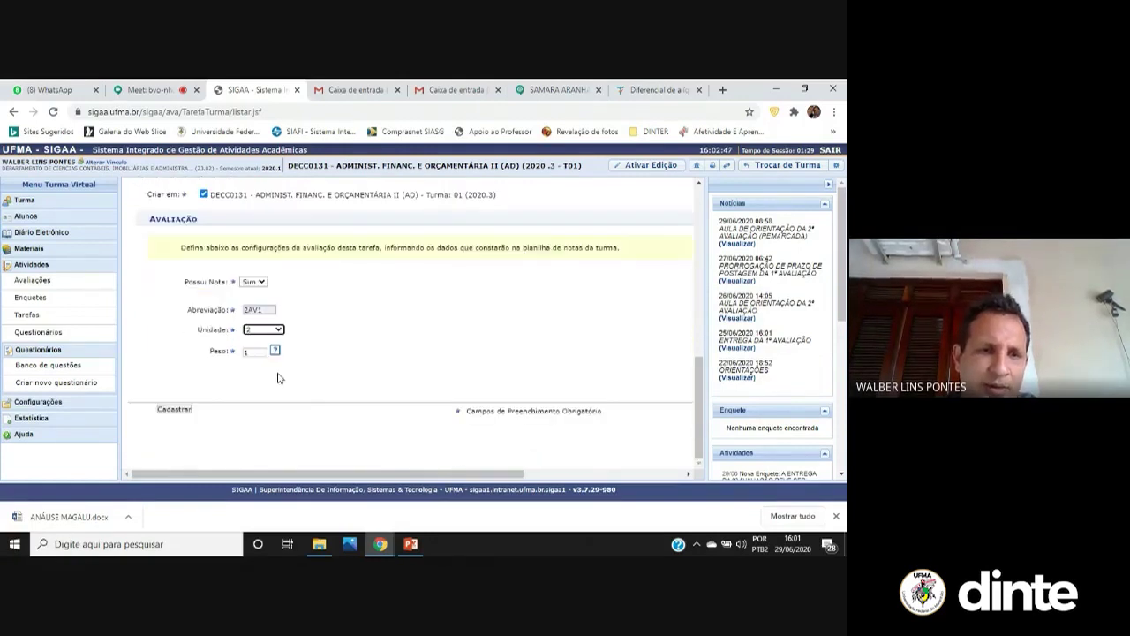
pyautogui.click(164, 412)
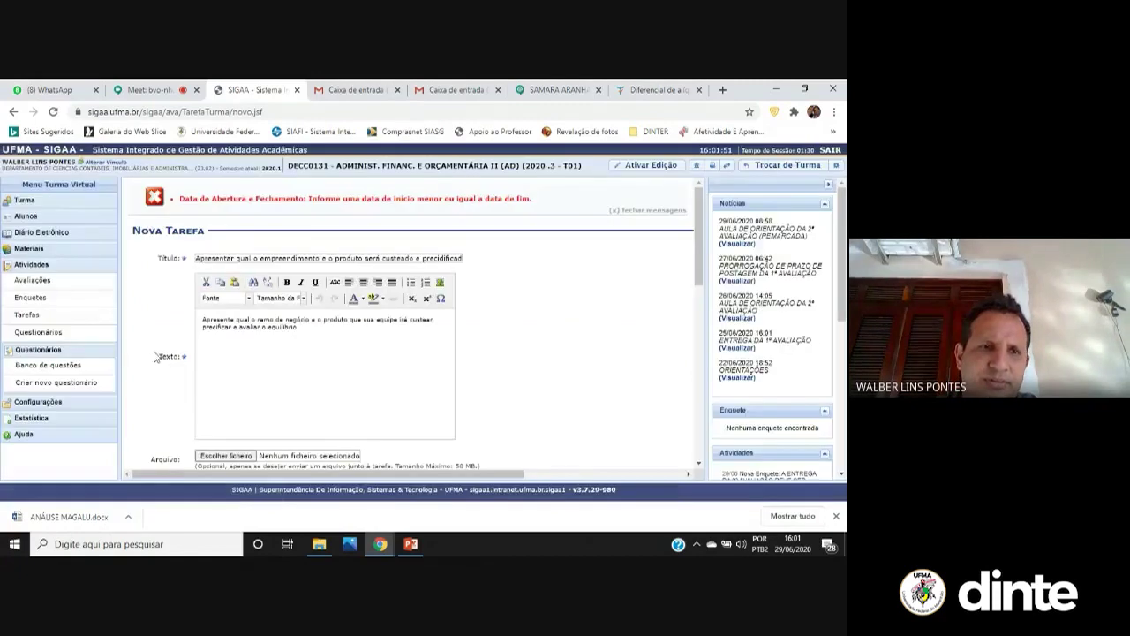
# Correct the opening date to 29/06/2020 and resubmit the task
pyautogui.scroll(-5, 347, 307)
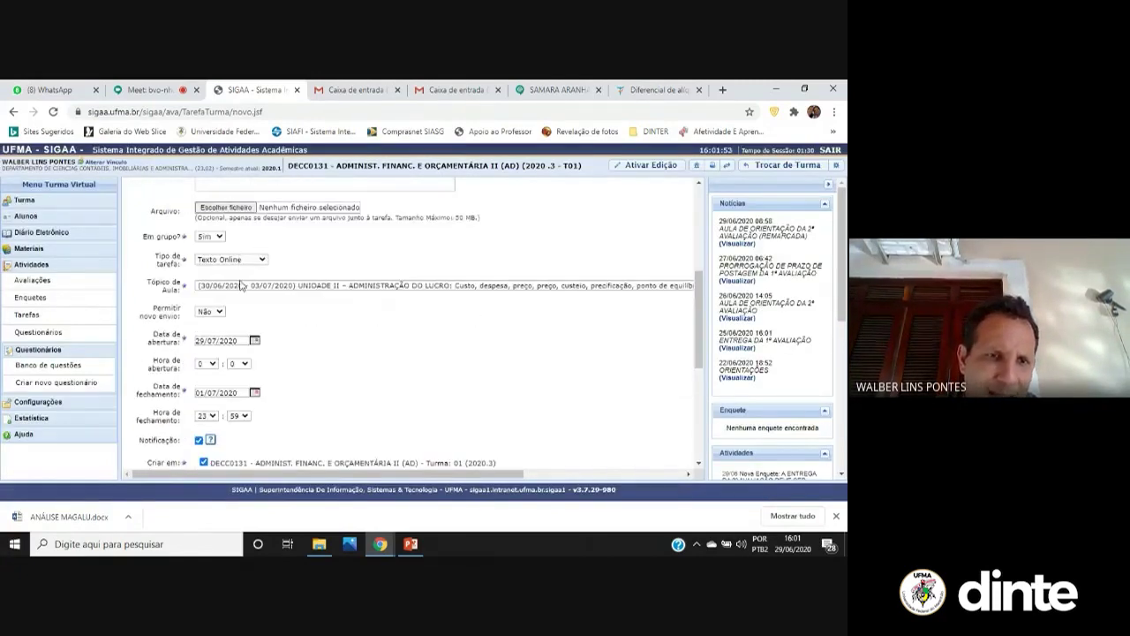
pyautogui.click(255, 341)
pyautogui.click(309, 356)
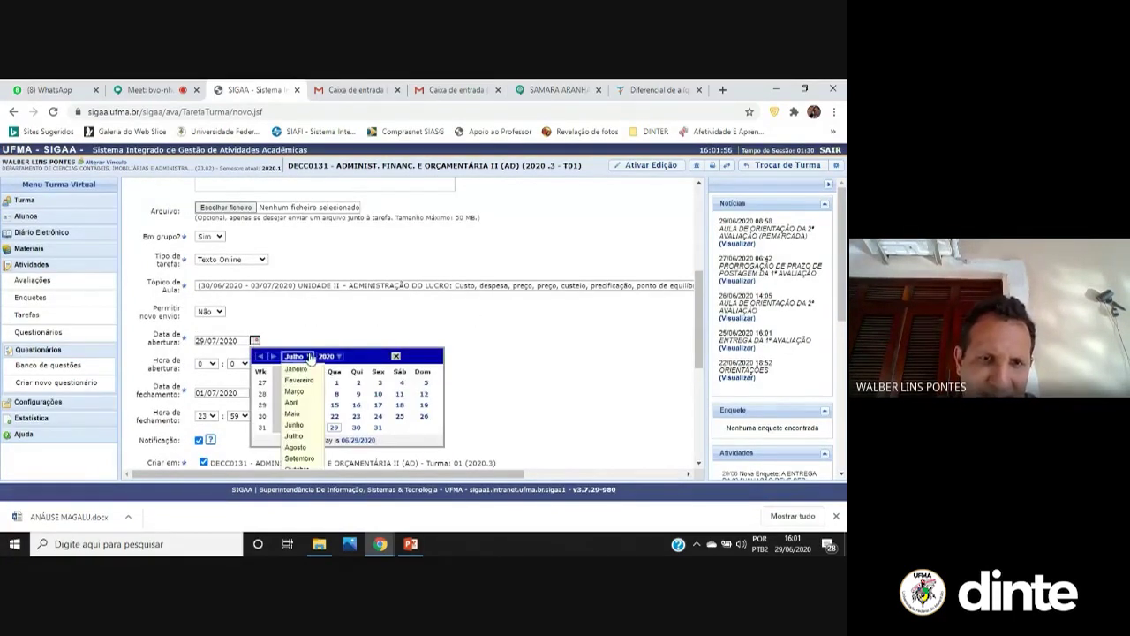
pyautogui.click(302, 425)
pyautogui.click(289, 428)
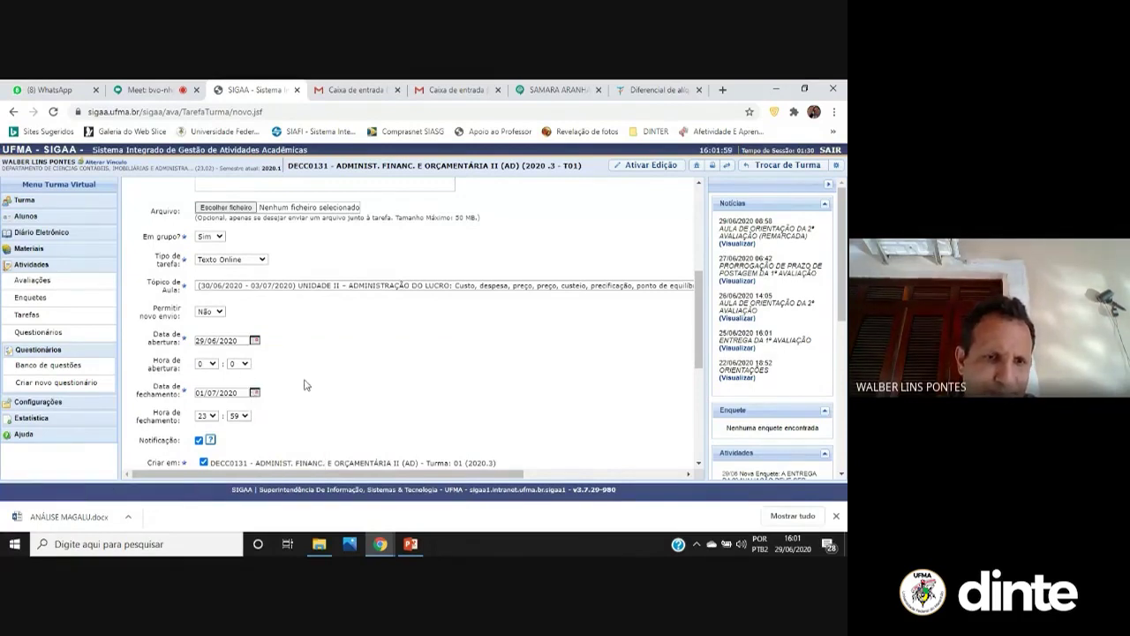
pyautogui.scroll(-4, 306, 383)
pyautogui.scroll(-2, 274, 432)
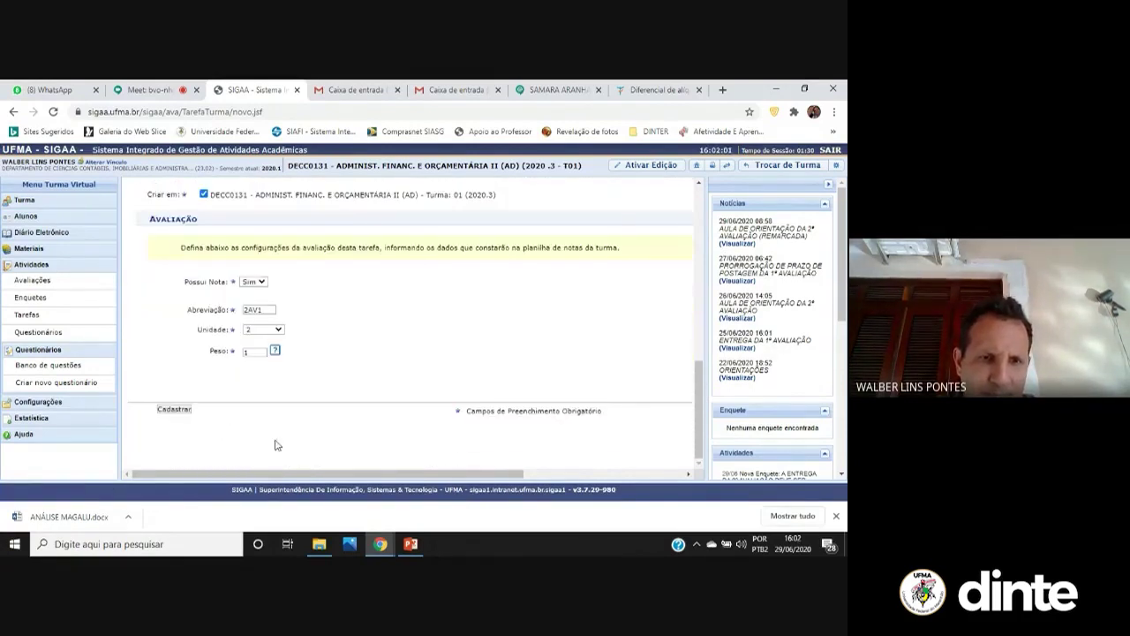
pyautogui.click(176, 410)
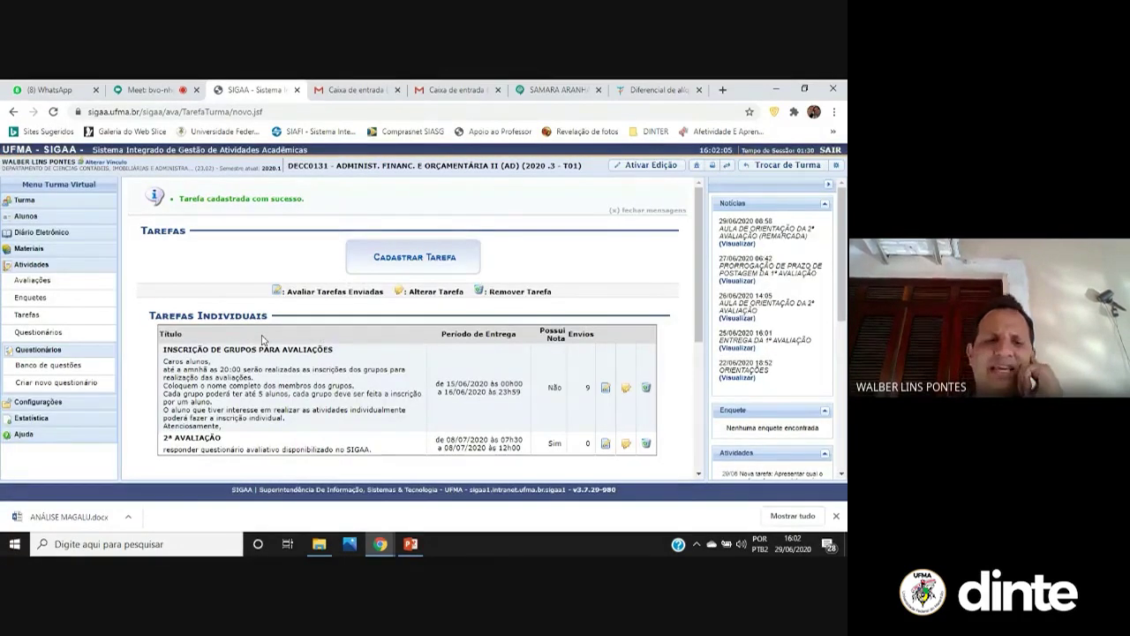
# Review the task lists, then open the 2ª AVALIAÇÃO task for editing
pyautogui.scroll(-3, 282, 376)
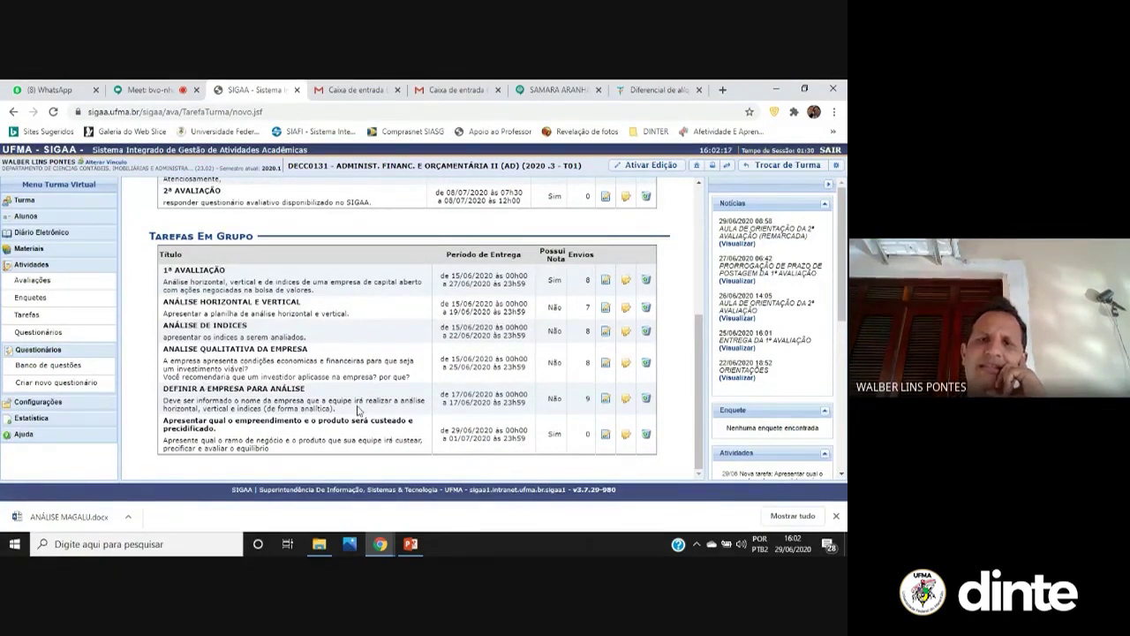
pyautogui.scroll(1, 359, 410)
pyautogui.scroll(1, 360, 410)
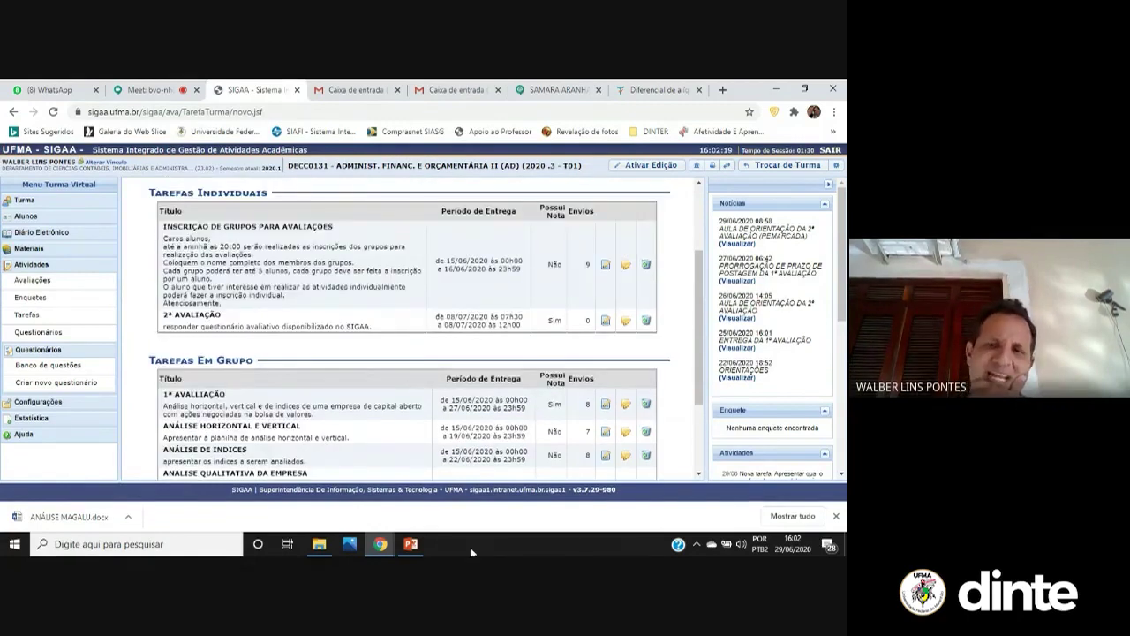
pyautogui.scroll(-2, 627, 433)
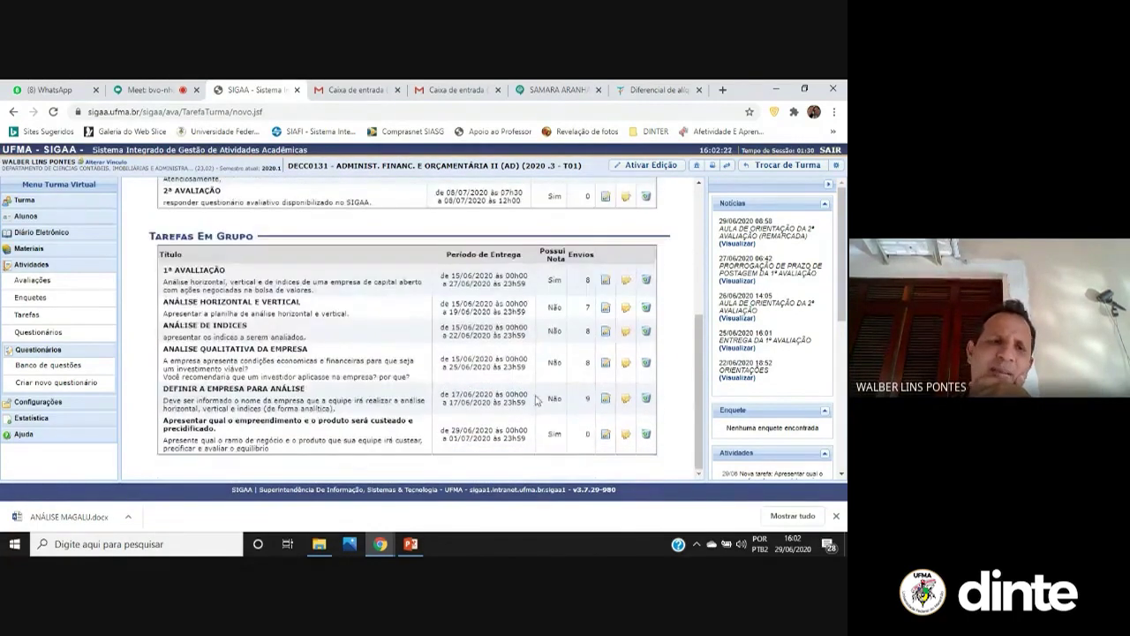
pyautogui.scroll(2, 482, 300)
pyautogui.scroll(1, 477, 305)
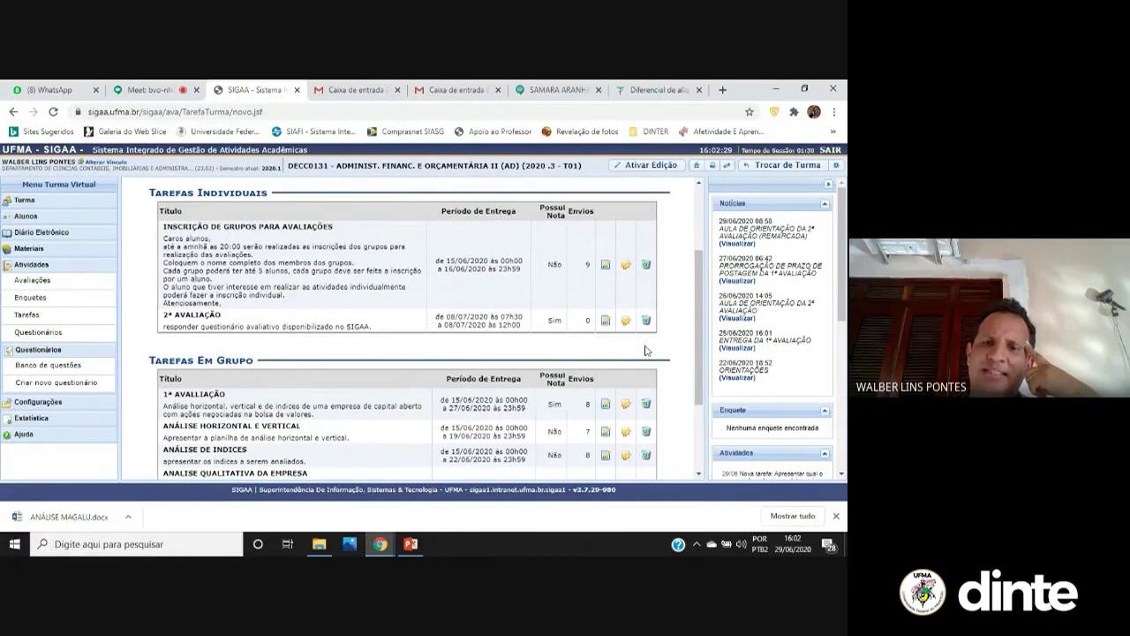
pyautogui.click(625, 322)
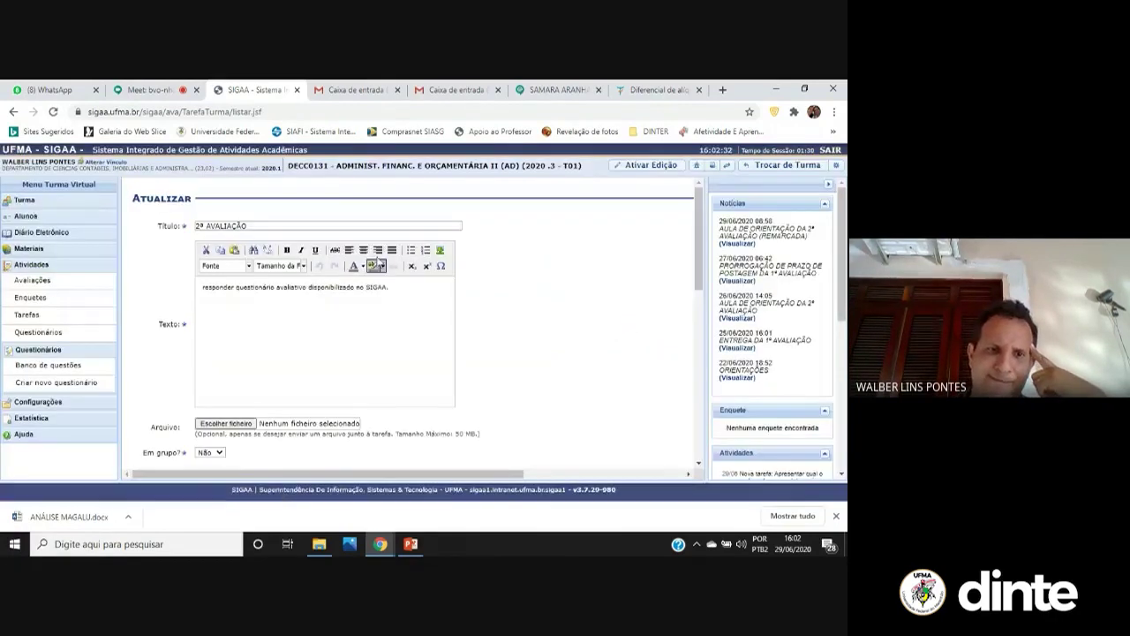
# Look over the 2ª AVALIAÇÃO edit form and return to the task list without saving
pyautogui.scroll(-3, 310, 378)
pyautogui.scroll(-1, 309, 378)
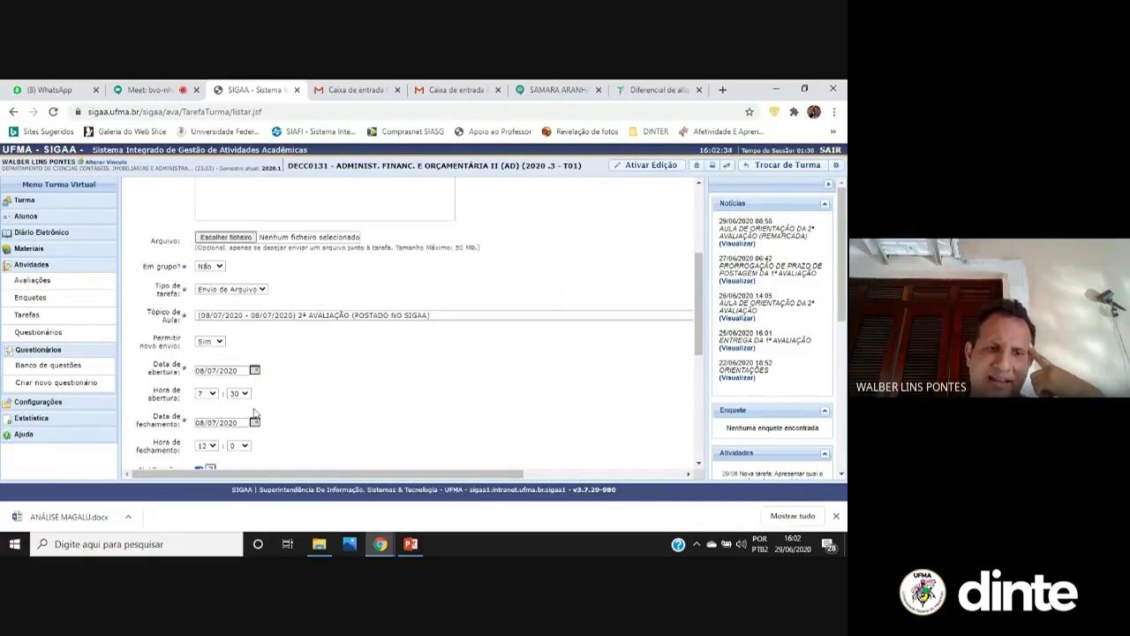
pyautogui.scroll(-2, 254, 413)
pyautogui.scroll(-2, 255, 414)
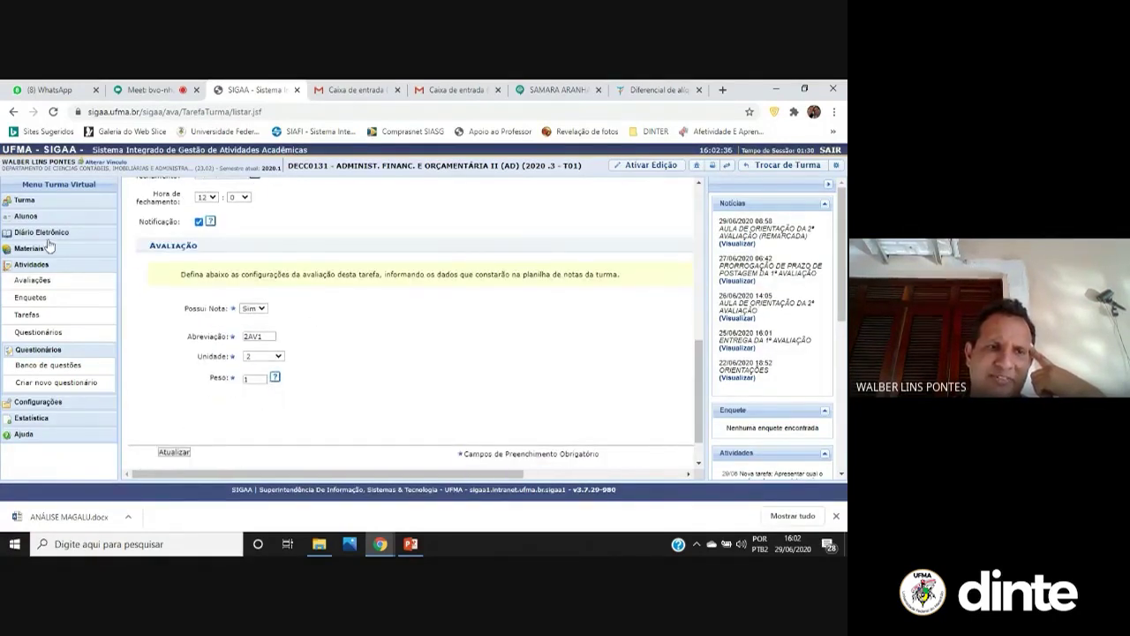
pyautogui.click(13, 111)
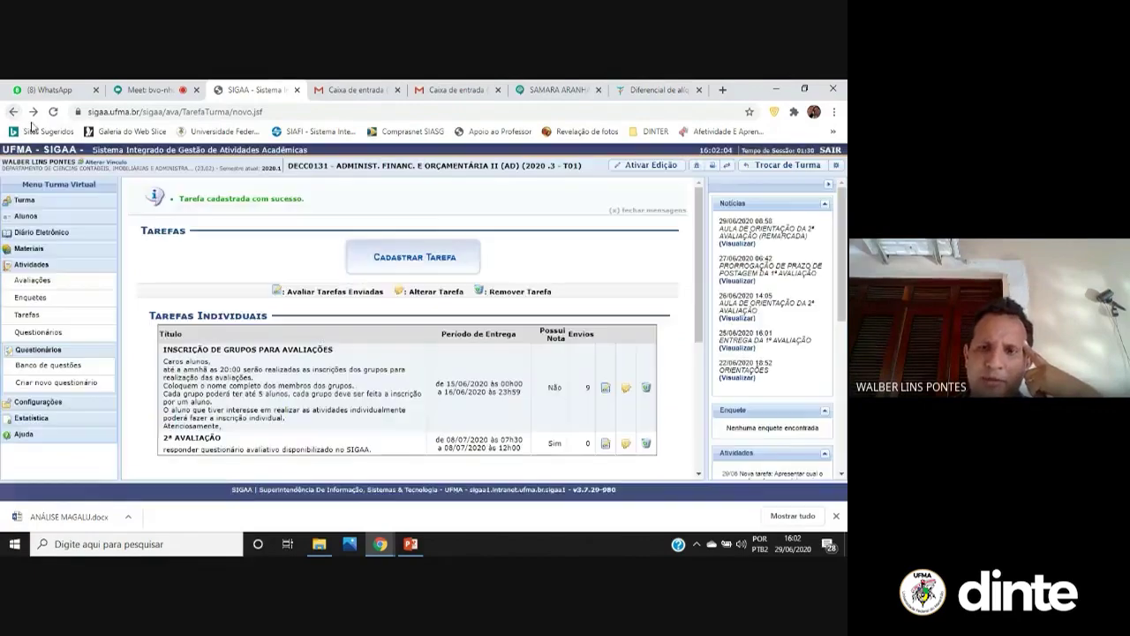
# Scroll the task list and go to the class Questionários page
pyautogui.scroll(-4, 600, 415)
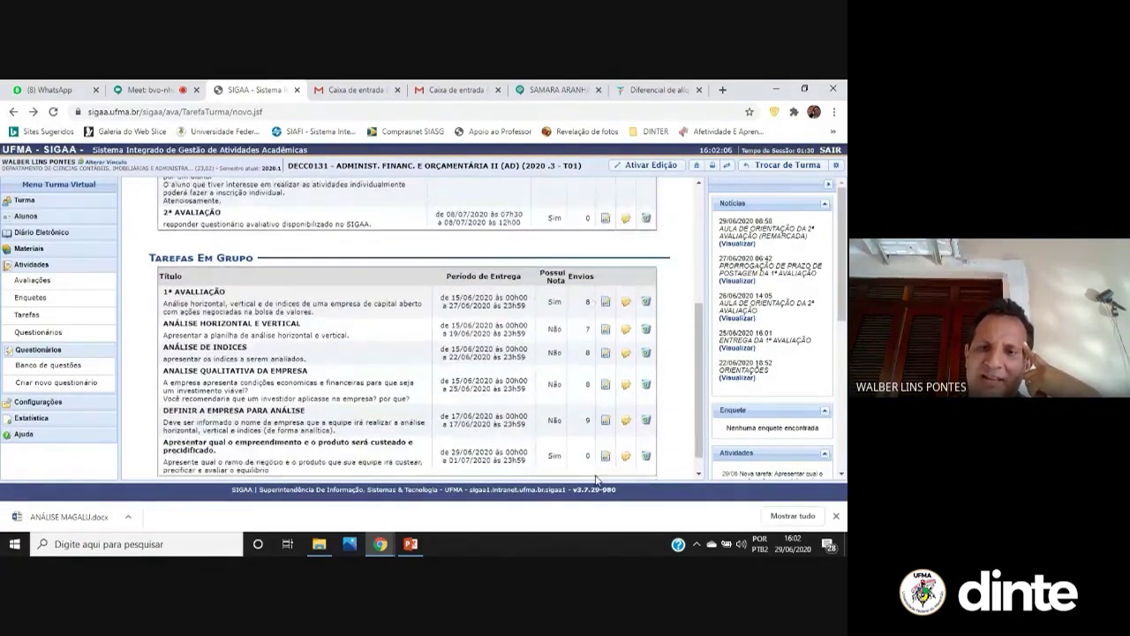
pyautogui.scroll(-1, 597, 476)
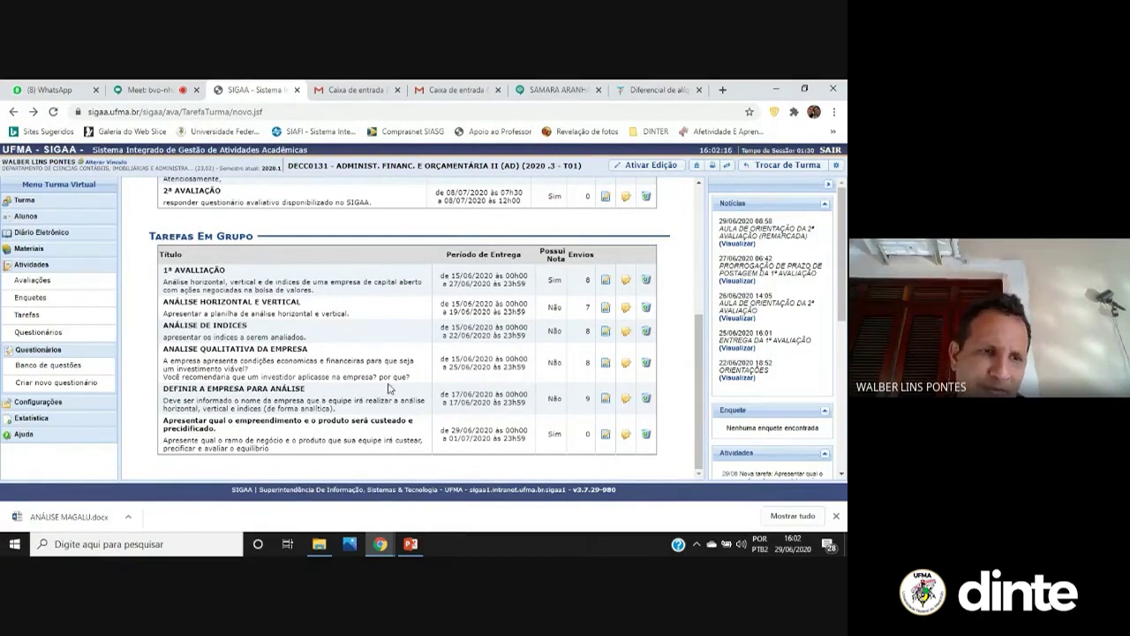
pyautogui.click(62, 336)
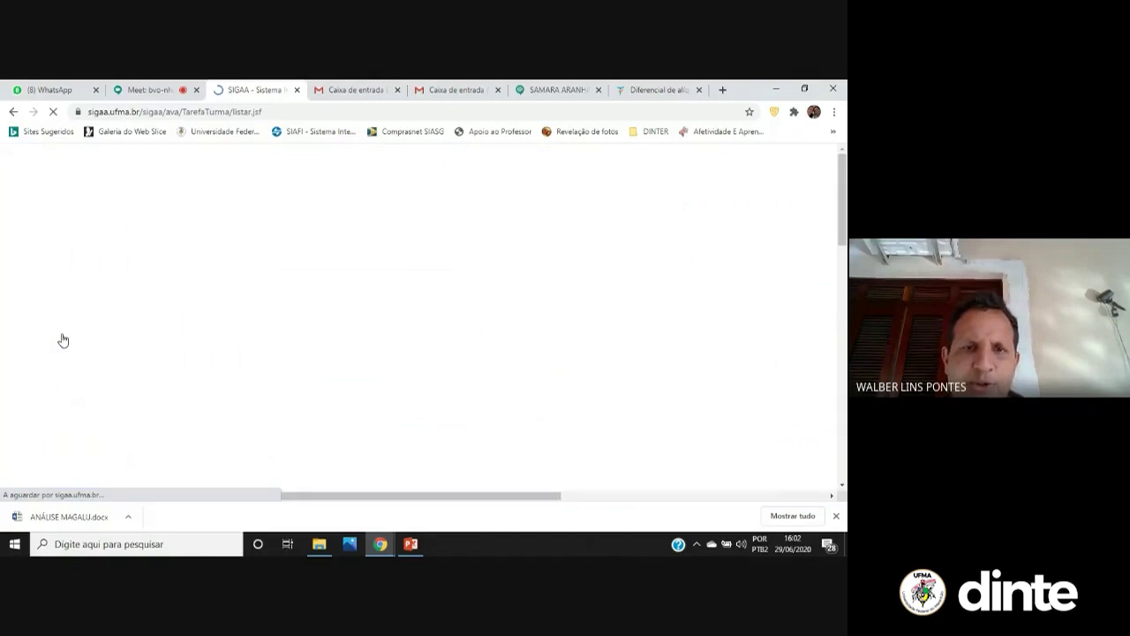
# Start a questionnaire titled 'AVALIAÇÃO A' with description 'Revisão da avaliação 1'
pyautogui.click(405, 243)
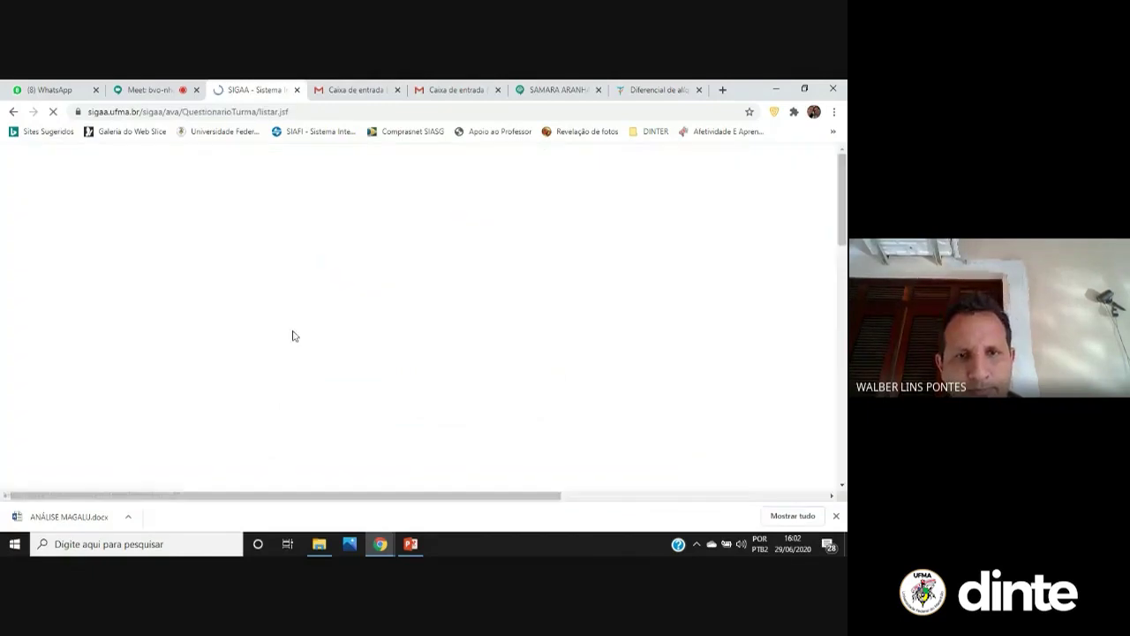
pyautogui.click(287, 310)
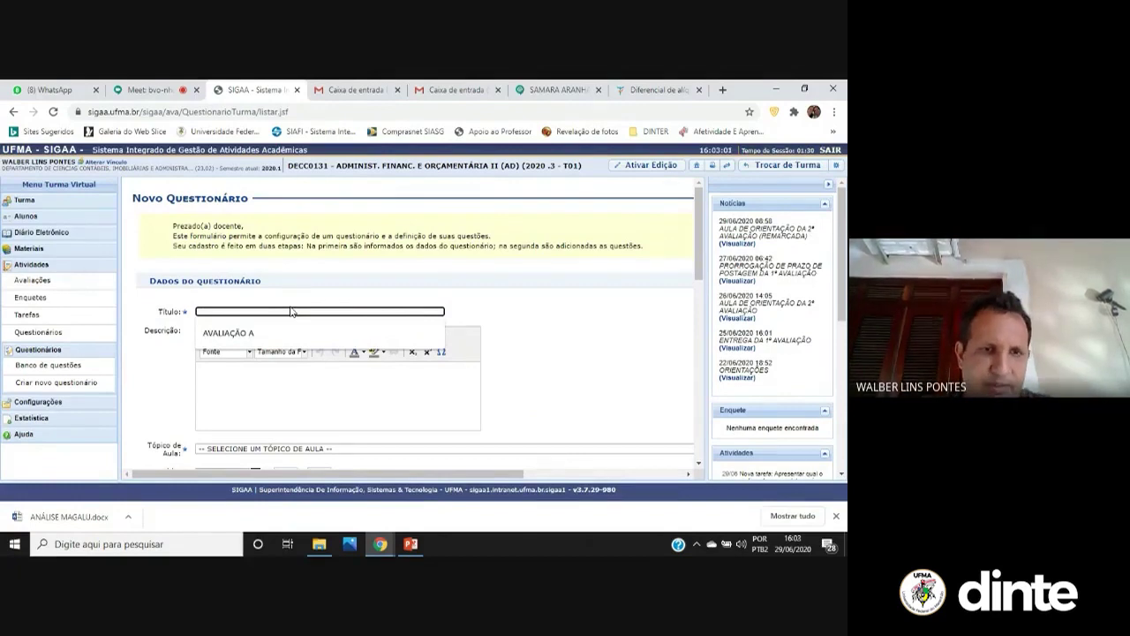
pyautogui.click(265, 332)
pyautogui.click(244, 389)
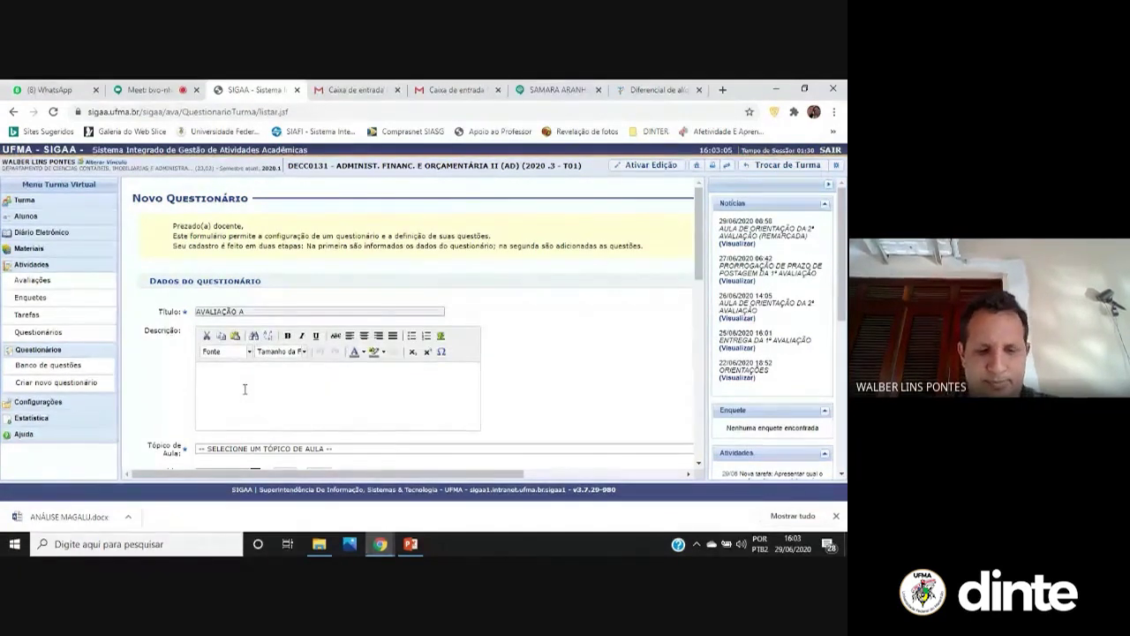
pyautogui.write('a)ALIAÇÃO:')
pyautogui.press('BackSpace')
pyautogui.press('BackSpace')
pyautogui.press('BackSpace')
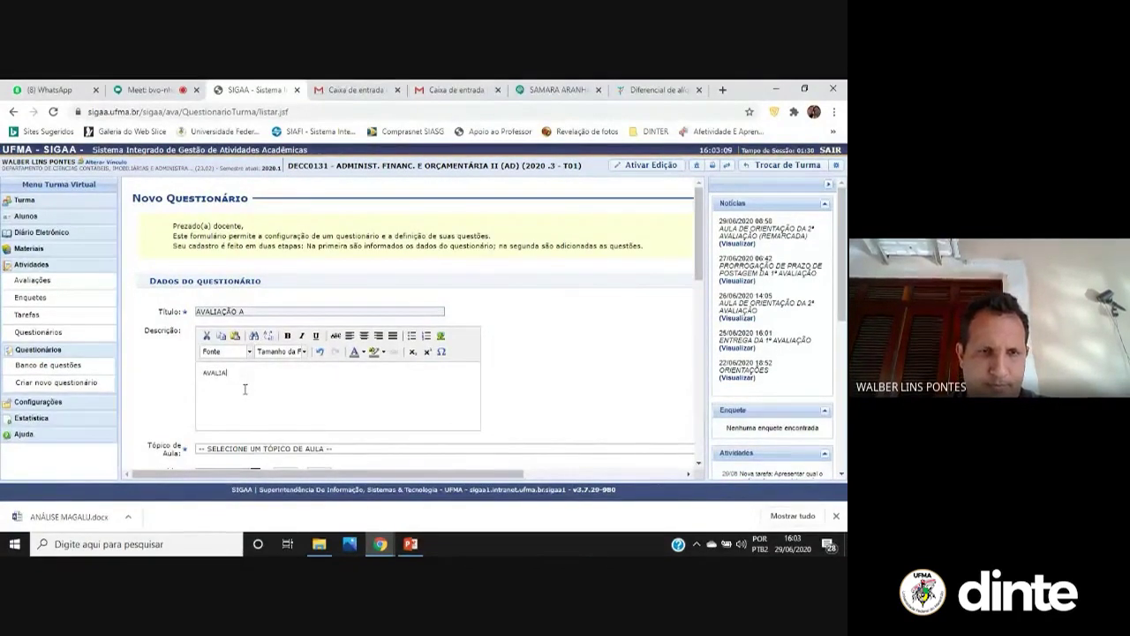
pyautogui.press('BackSpace')
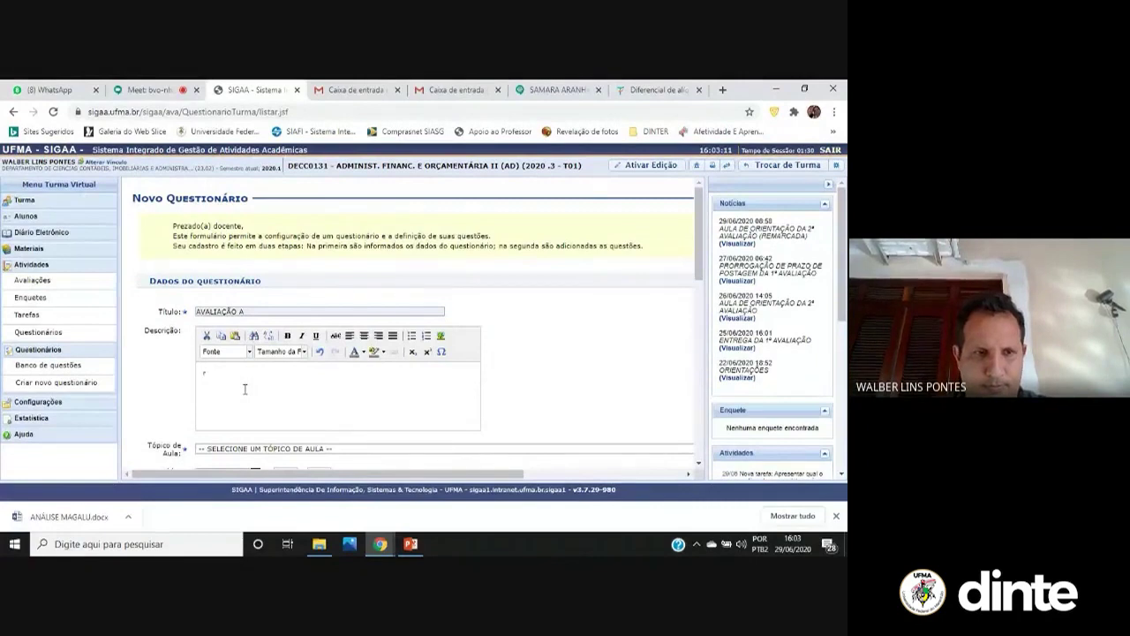
pyautogui.write('Revisão da avaliaçã')
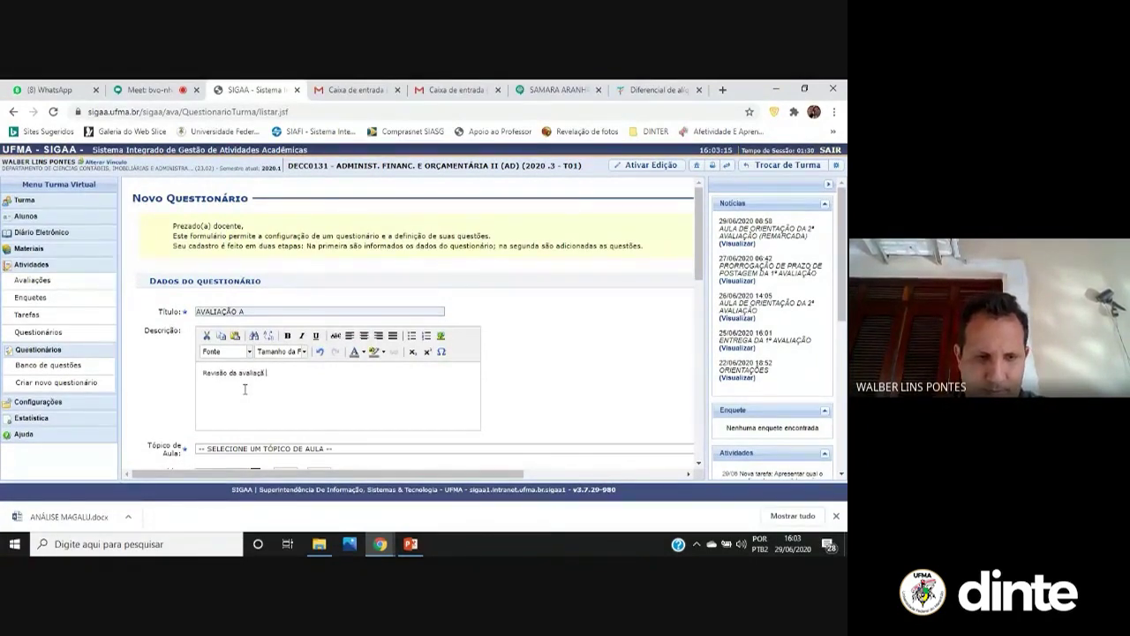
pyautogui.scroll(-2, 243, 406)
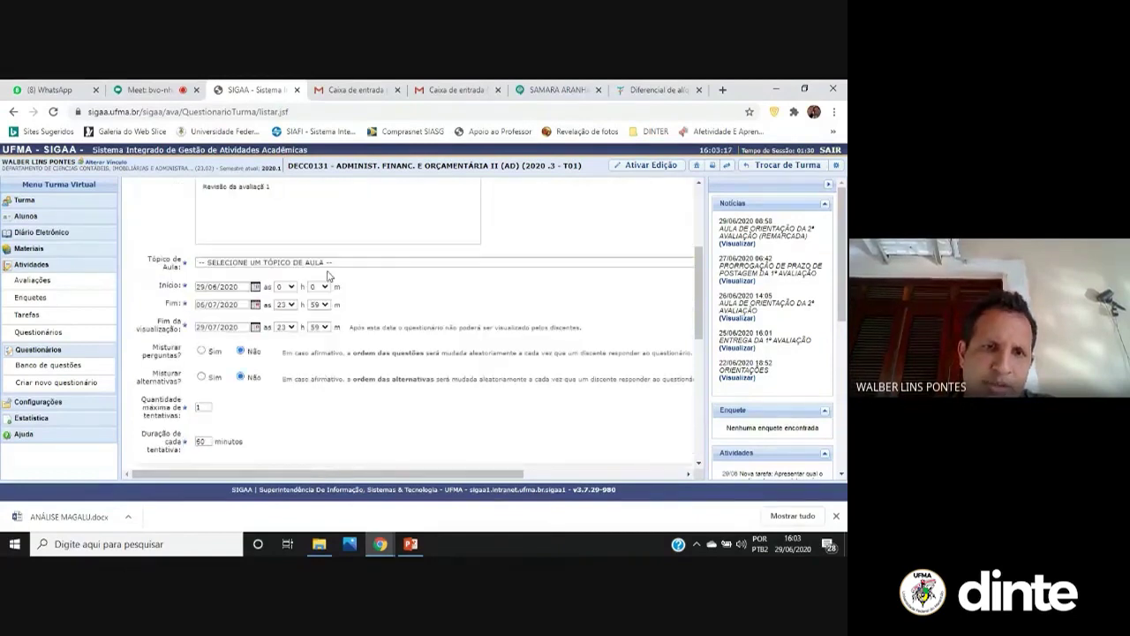
# Link the questionnaire to the 1ª AVALIAÇÃO topic and shuffle both questions and alternatives
pyautogui.click(331, 263)
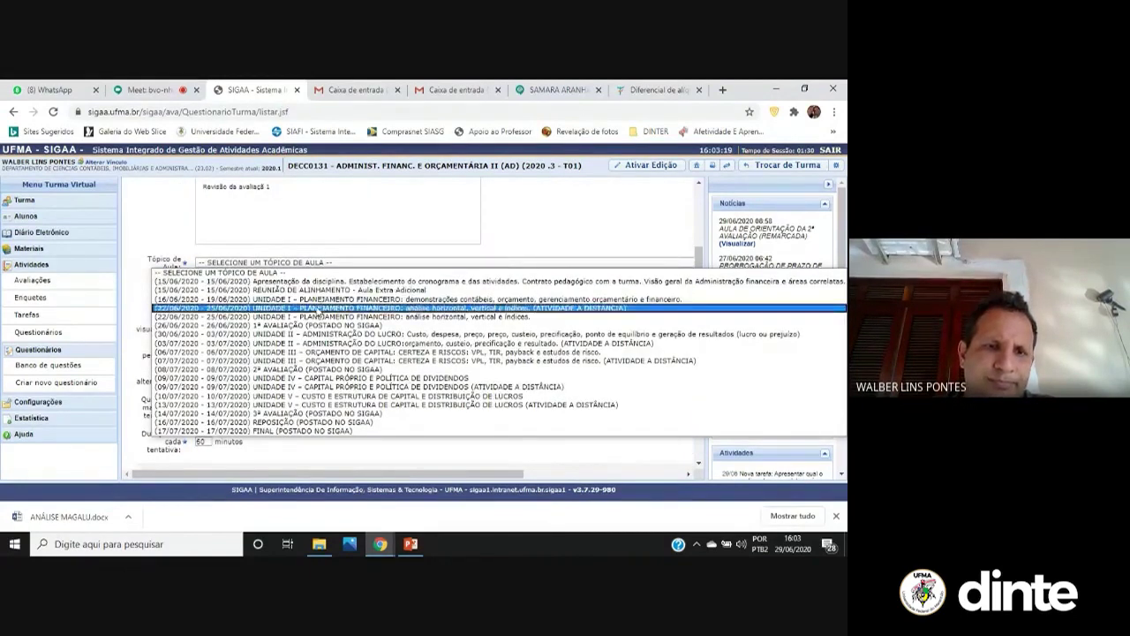
pyautogui.click(322, 325)
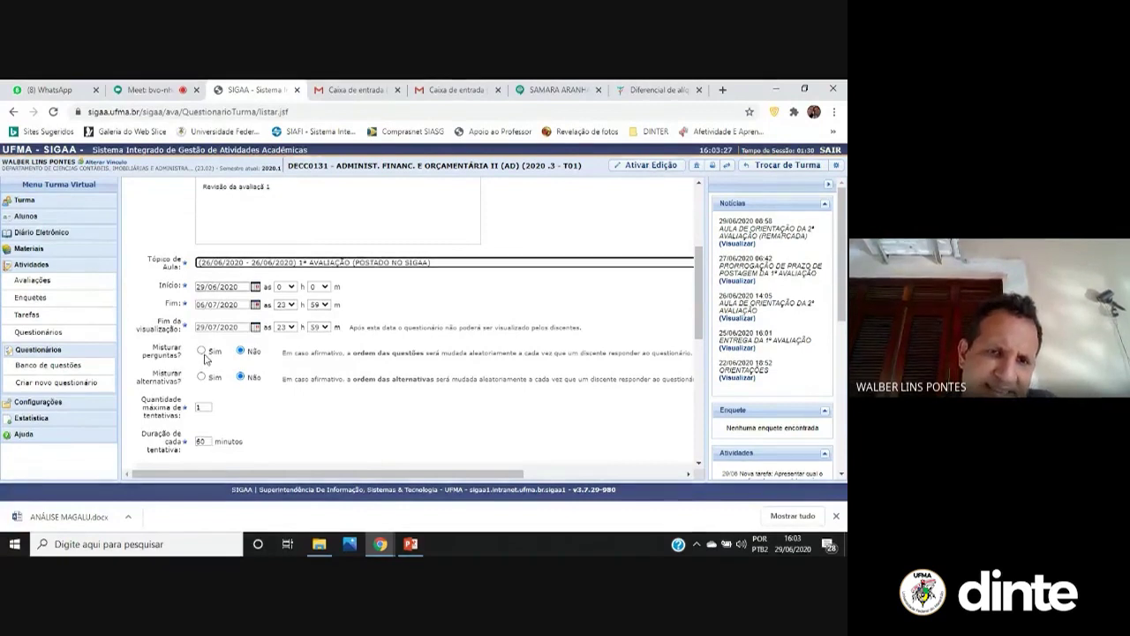
pyautogui.click(208, 354)
pyautogui.click(205, 353)
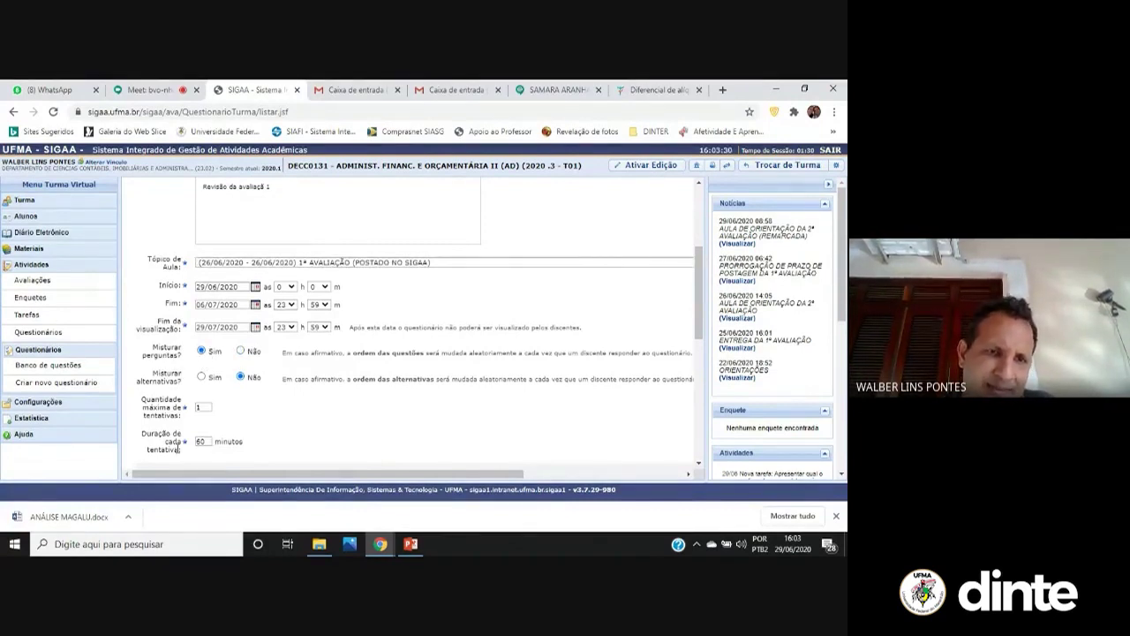
pyautogui.click(202, 377)
# Enter 2 as the maximum attempts and set Média da Nota to Melhor tentativa
pyautogui.scroll(-3, 160, 394)
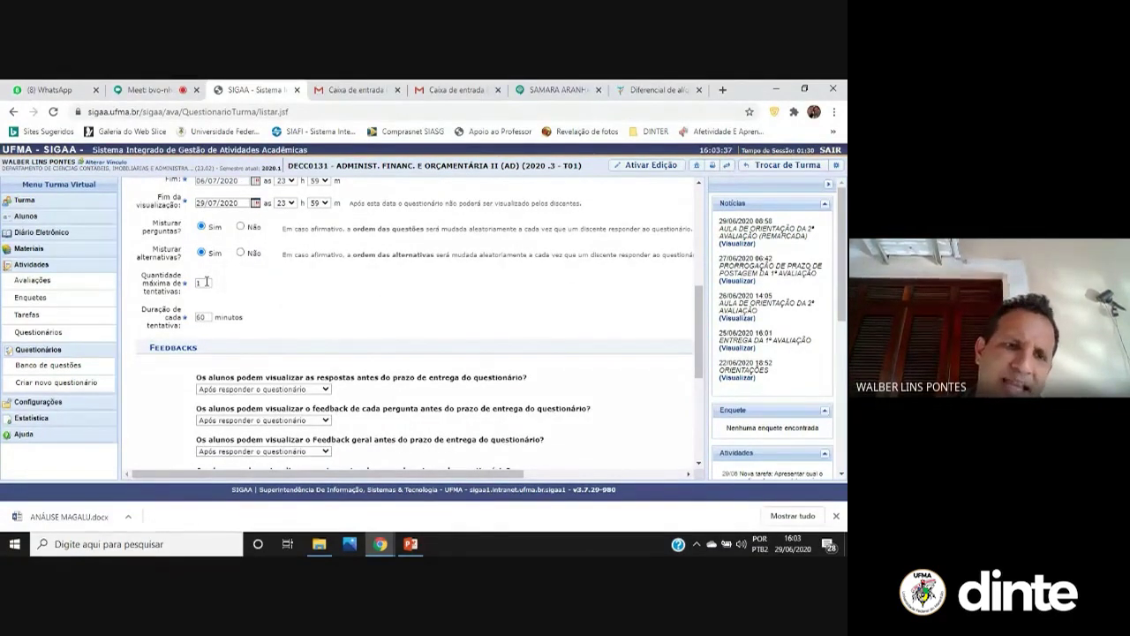
pyautogui.click(205, 283)
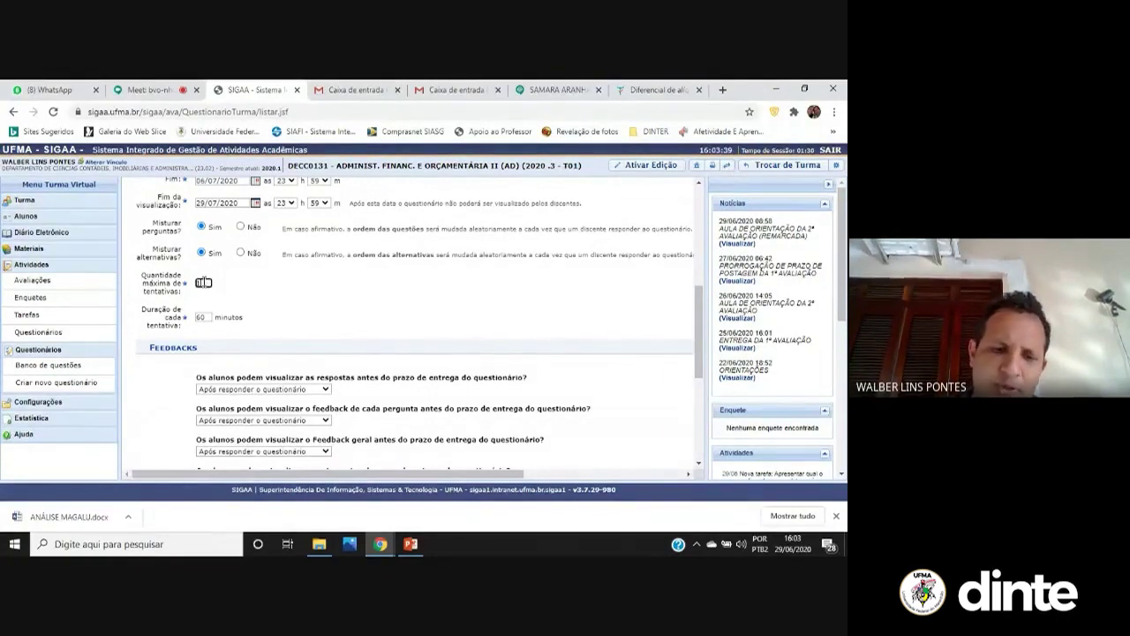
pyautogui.write('2')
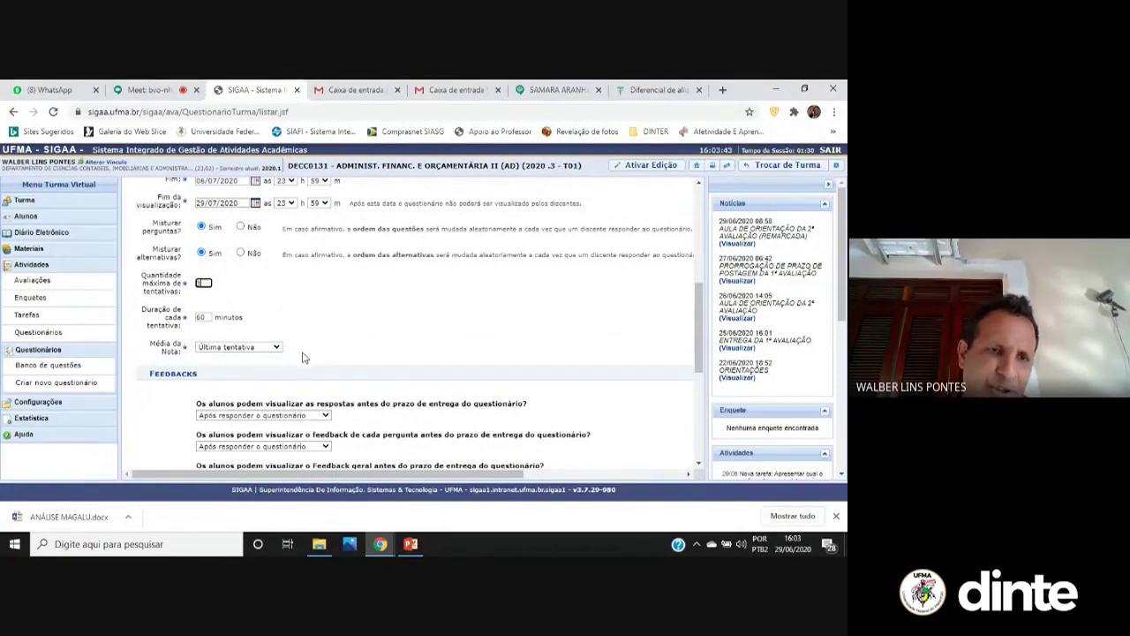
pyautogui.click(276, 350)
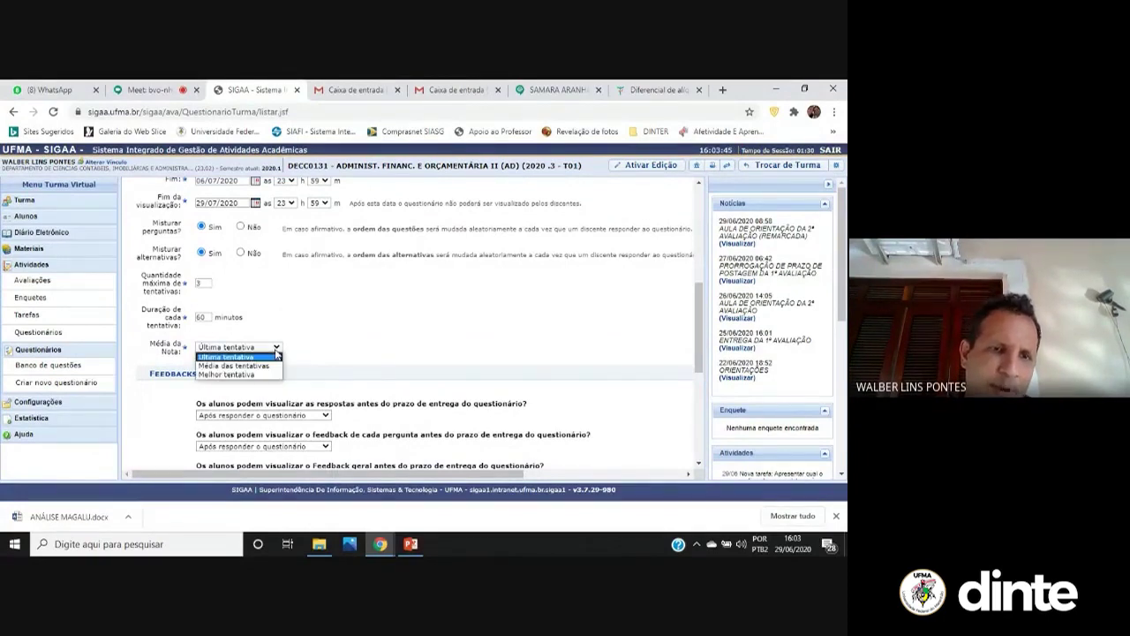
pyautogui.click(270, 359)
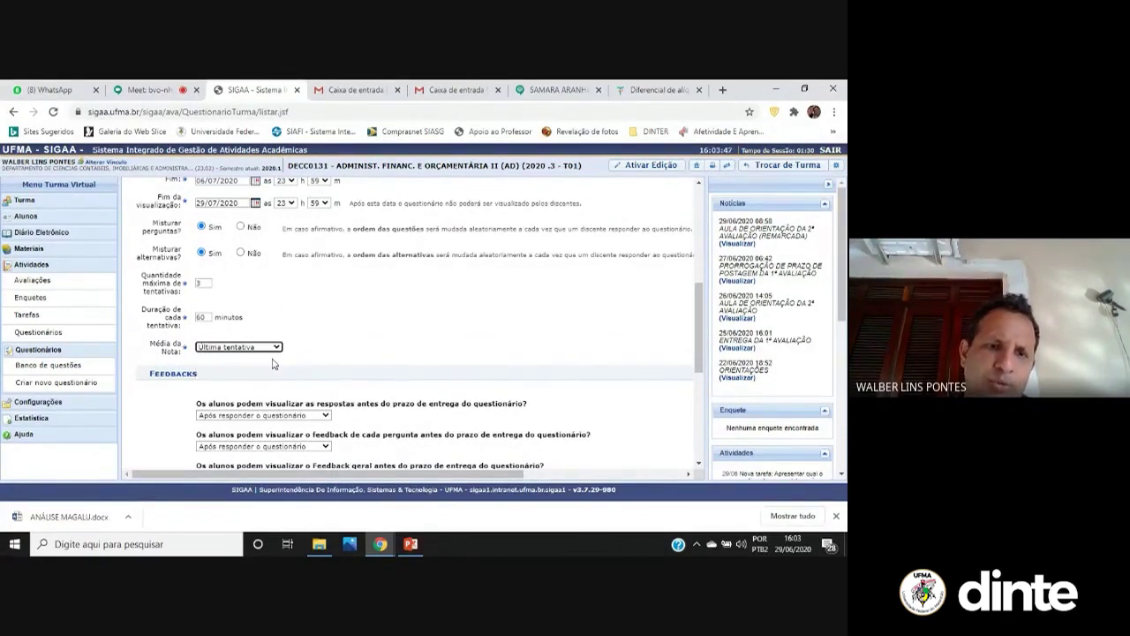
pyautogui.click(283, 347)
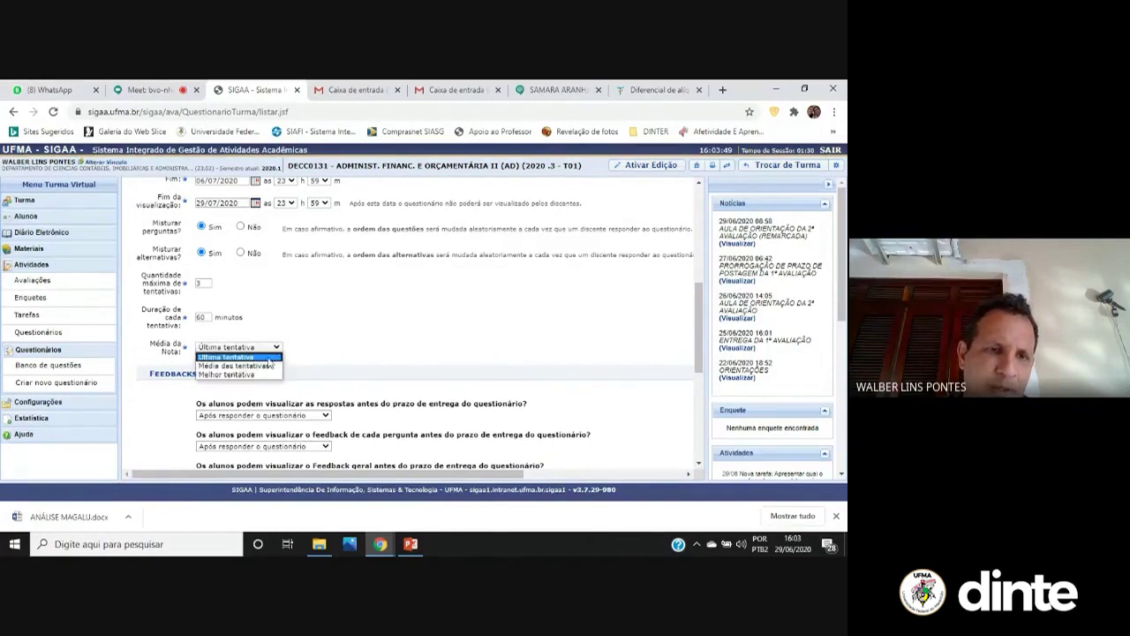
pyautogui.click(268, 370)
pyautogui.click(267, 349)
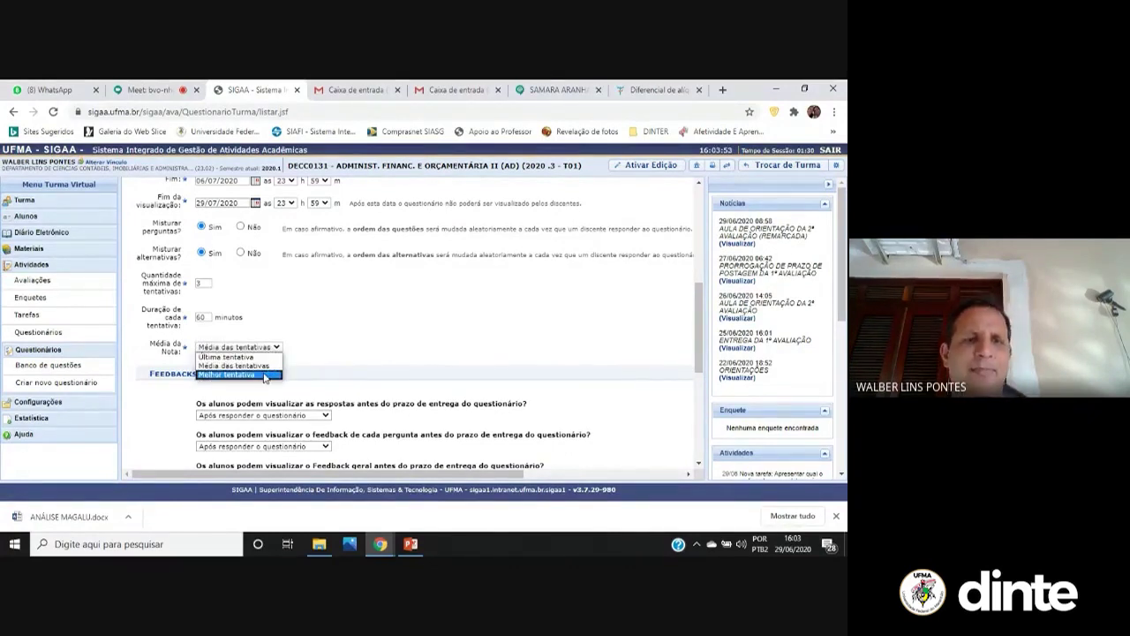
pyautogui.click(264, 375)
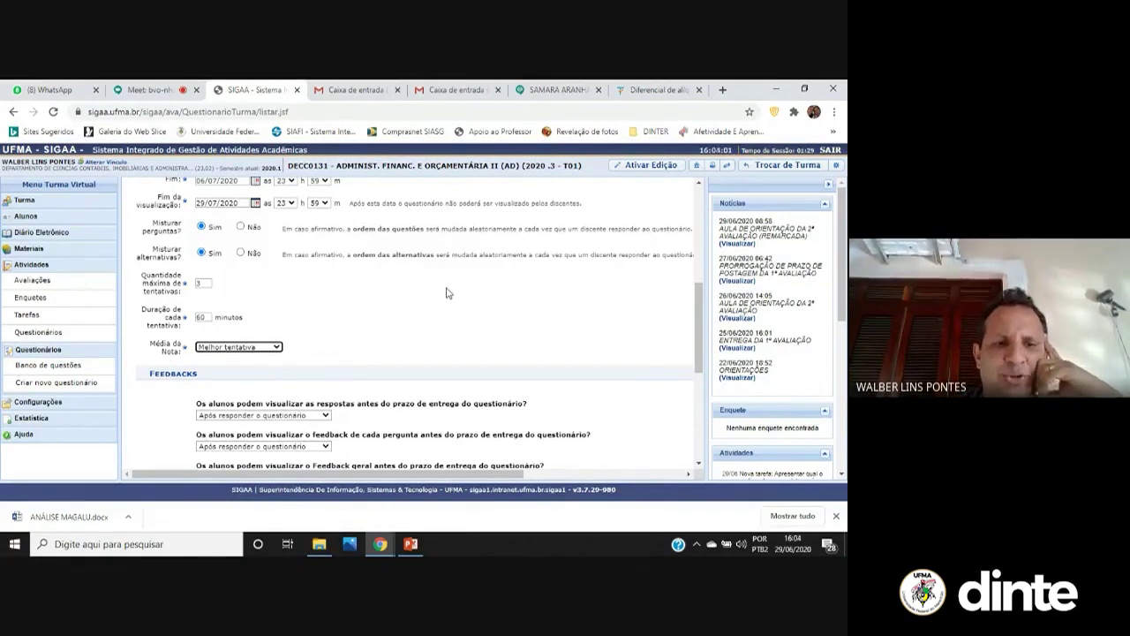
# Set answers, per-question feedback, general feedback and grades before the deadline to Não exibir
pyautogui.scroll(-2, 445, 320)
pyautogui.scroll(-1, 445, 319)
pyautogui.click(279, 230)
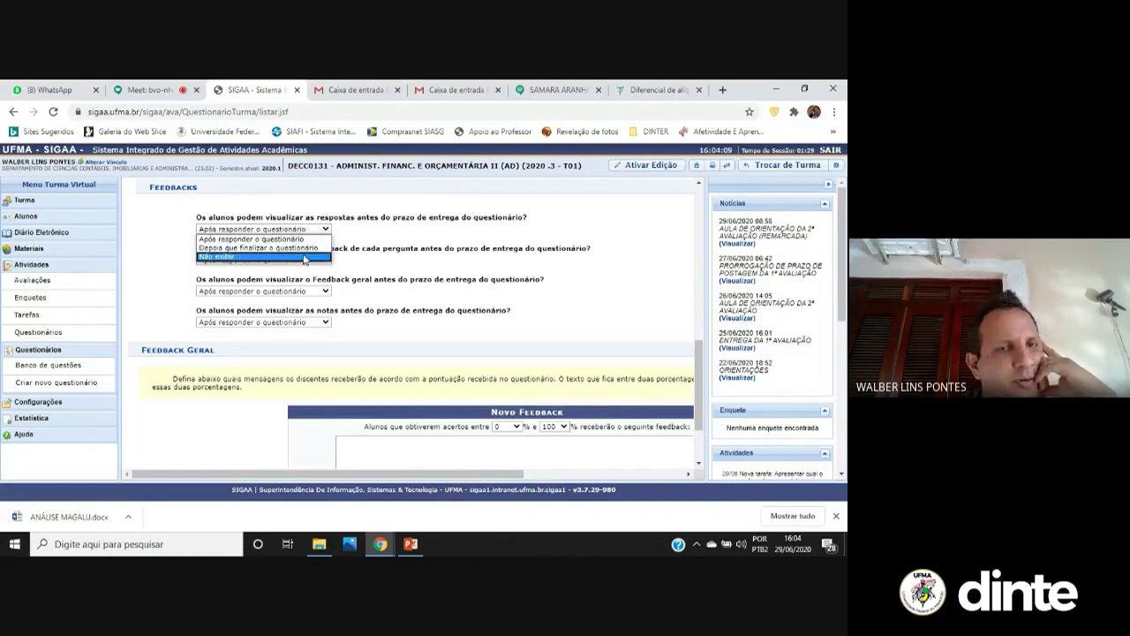
pyautogui.click(299, 258)
pyautogui.click(289, 262)
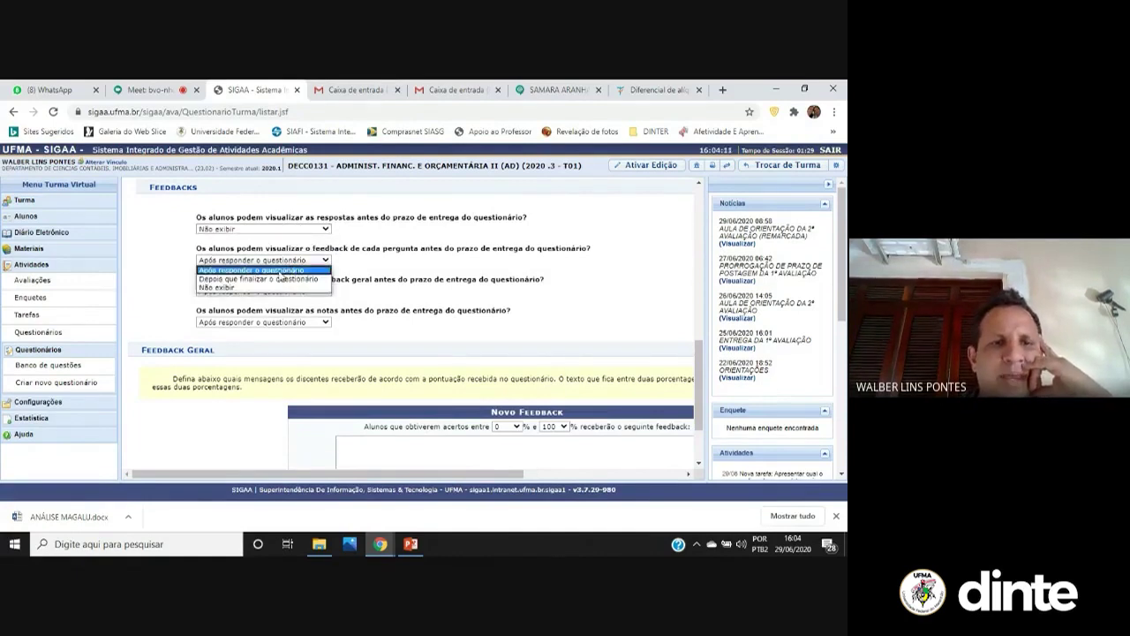
pyautogui.click(286, 291)
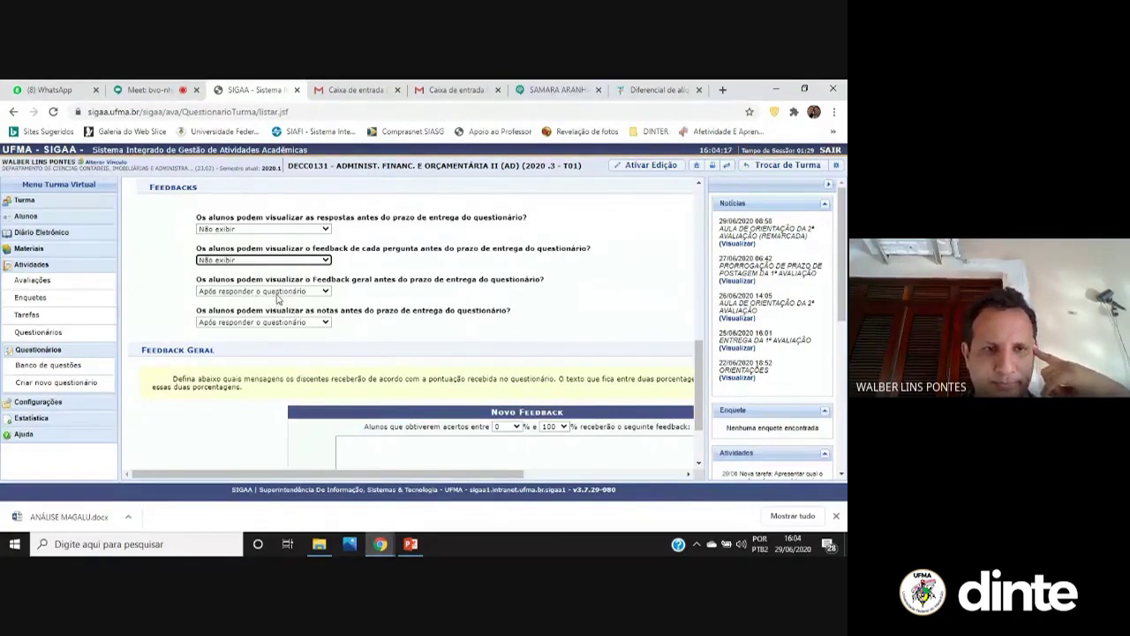
pyautogui.click(278, 292)
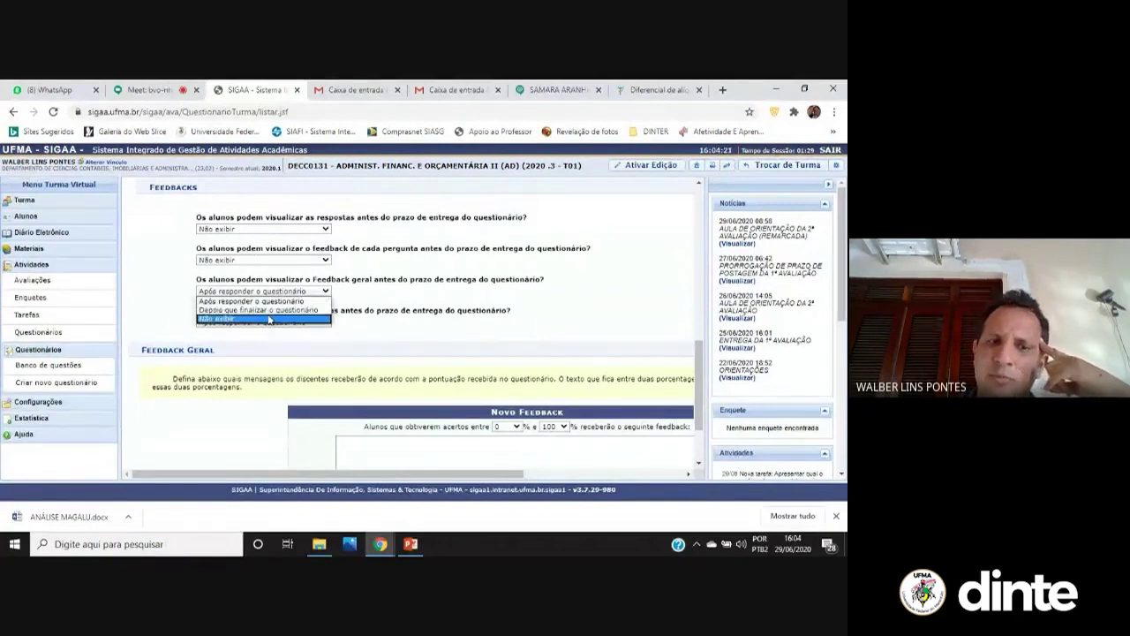
pyautogui.click(265, 320)
pyautogui.click(264, 322)
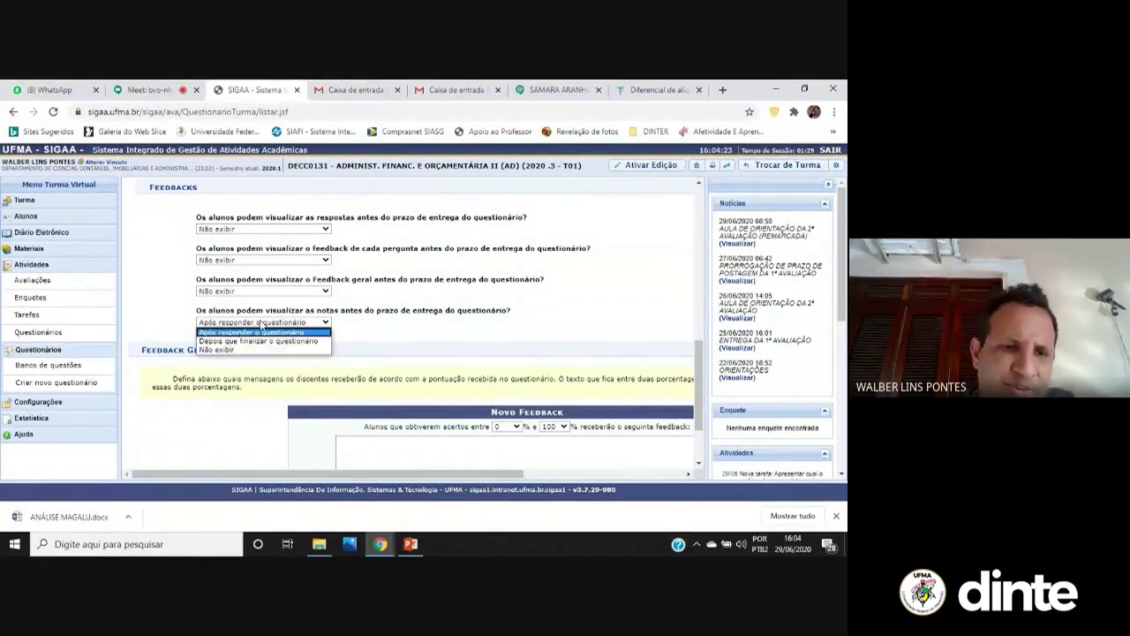
pyautogui.click(249, 351)
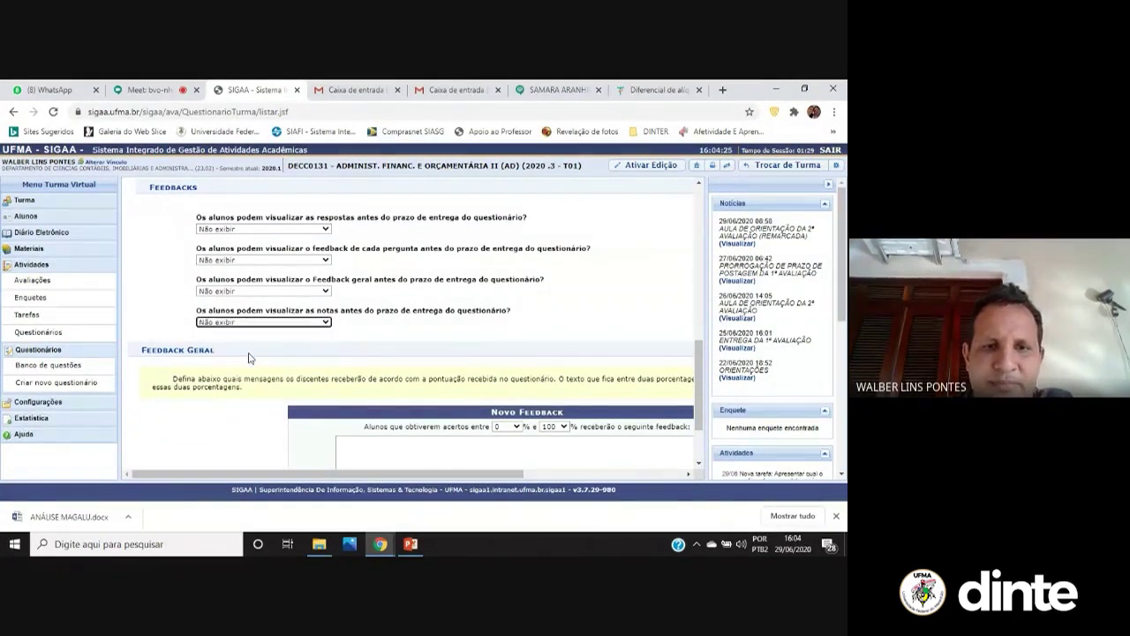
pyautogui.scroll(-2, 261, 324)
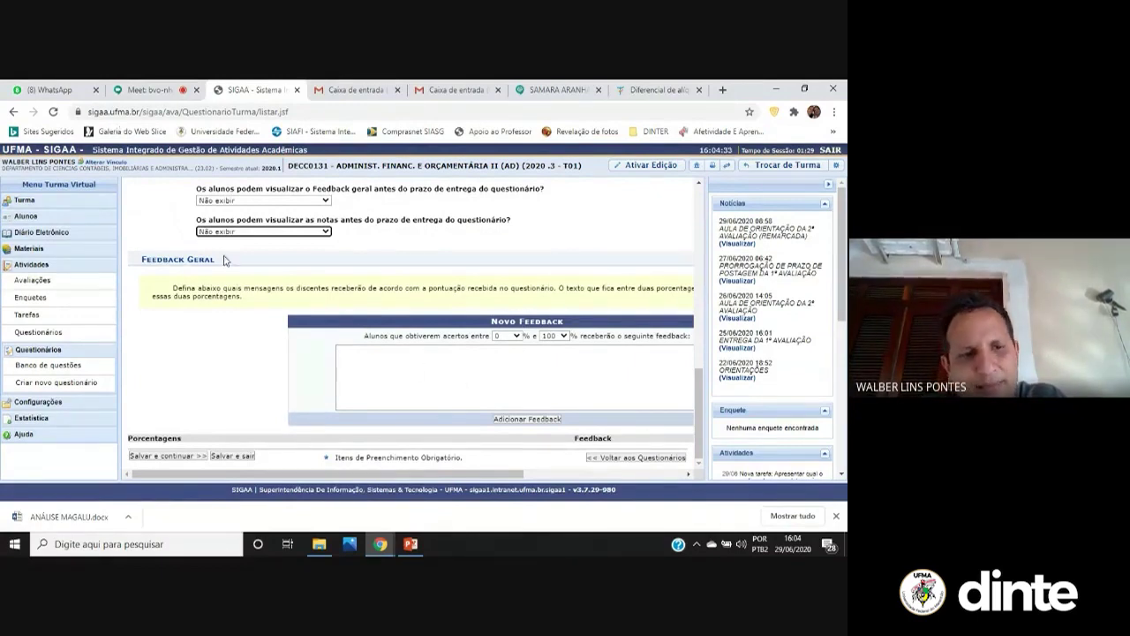
# Save the AVALIAÇÃO A settings and keep the questionnaire unpublished with Salvar sem publicar
pyautogui.click(191, 457)
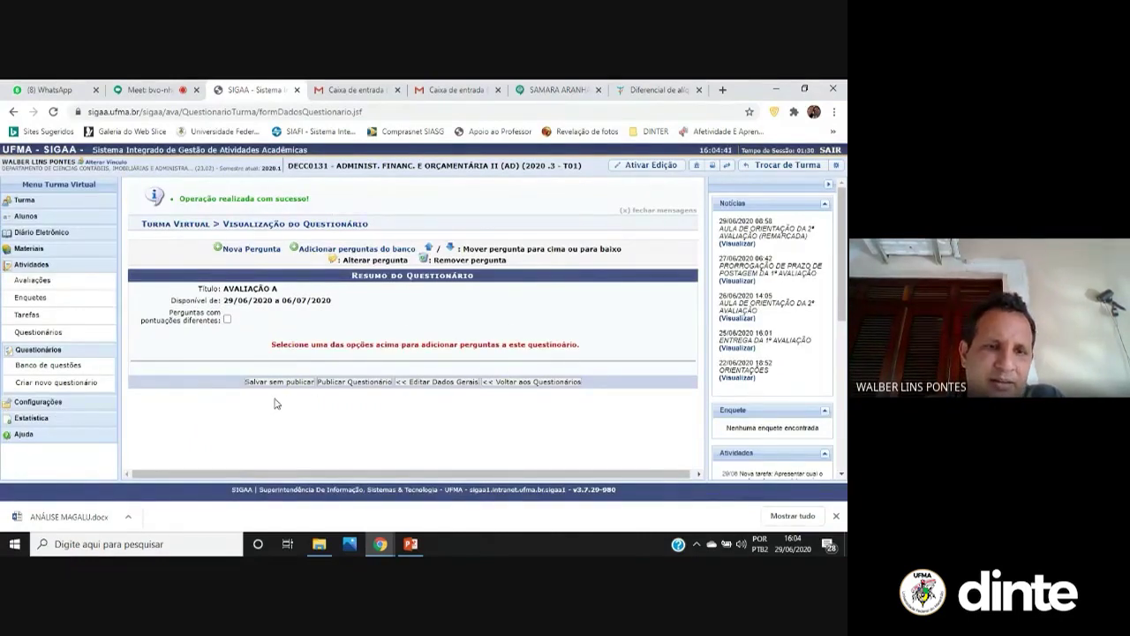
pyautogui.click(250, 383)
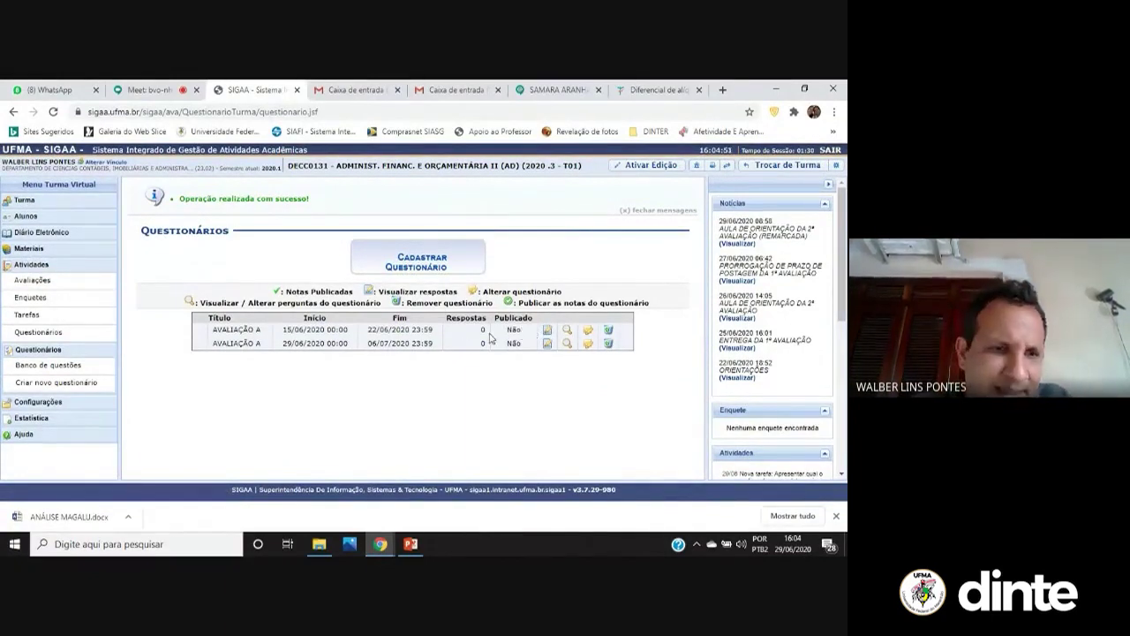
# In Banco de questões, view the Nova Pergunta form, return, and start a Nova Categoria with the Nome field focused
pyautogui.click(87, 368)
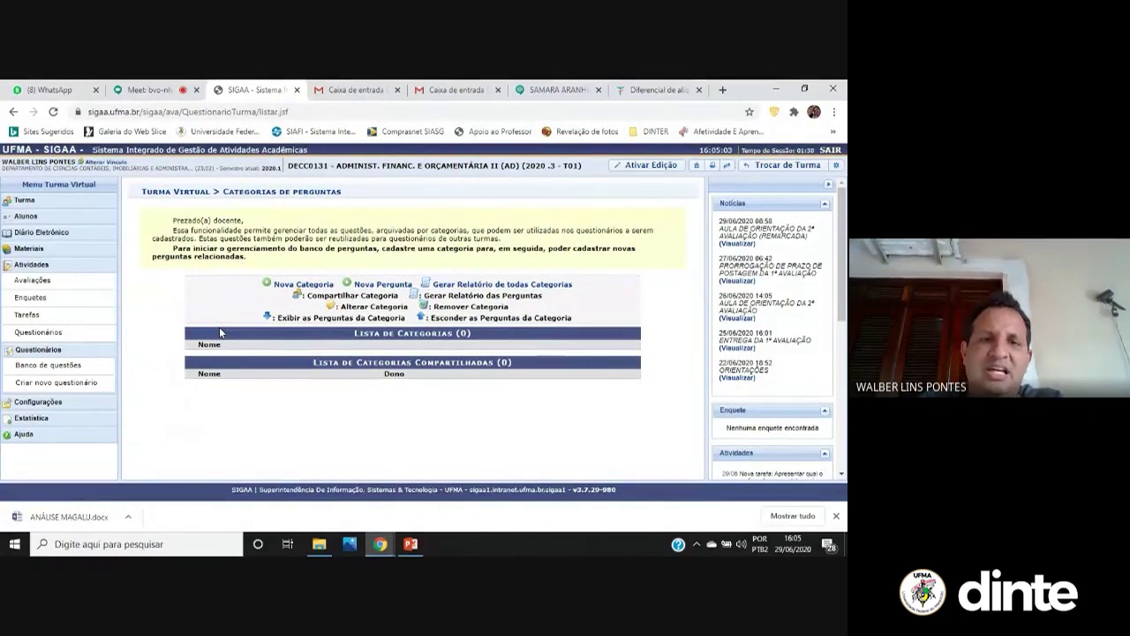
pyautogui.click(364, 286)
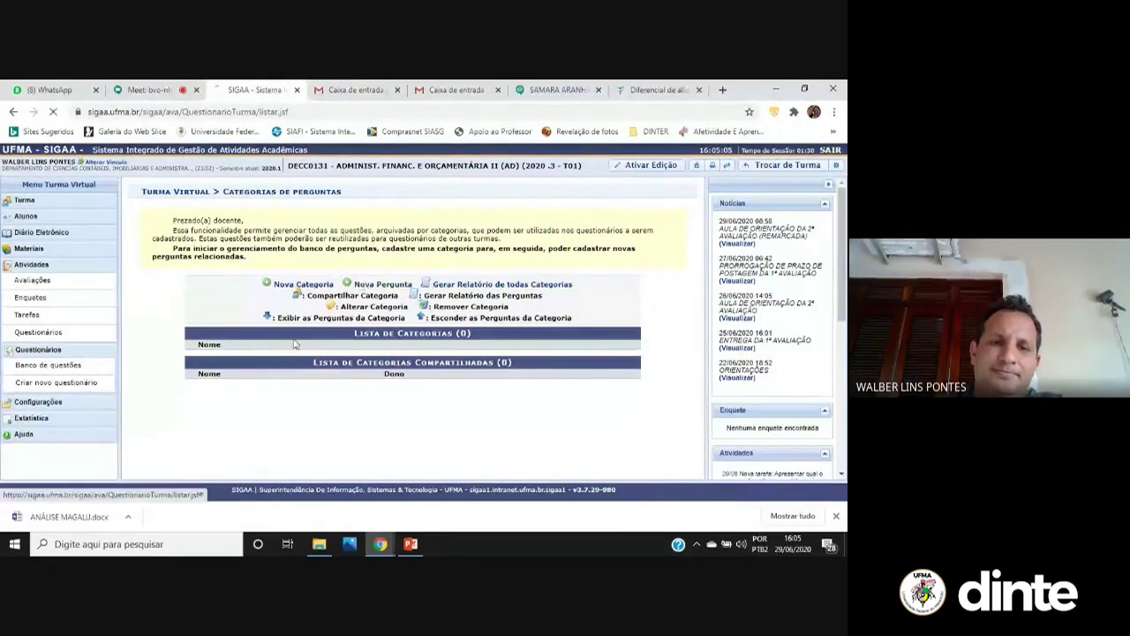
pyautogui.scroll(-3, 336, 407)
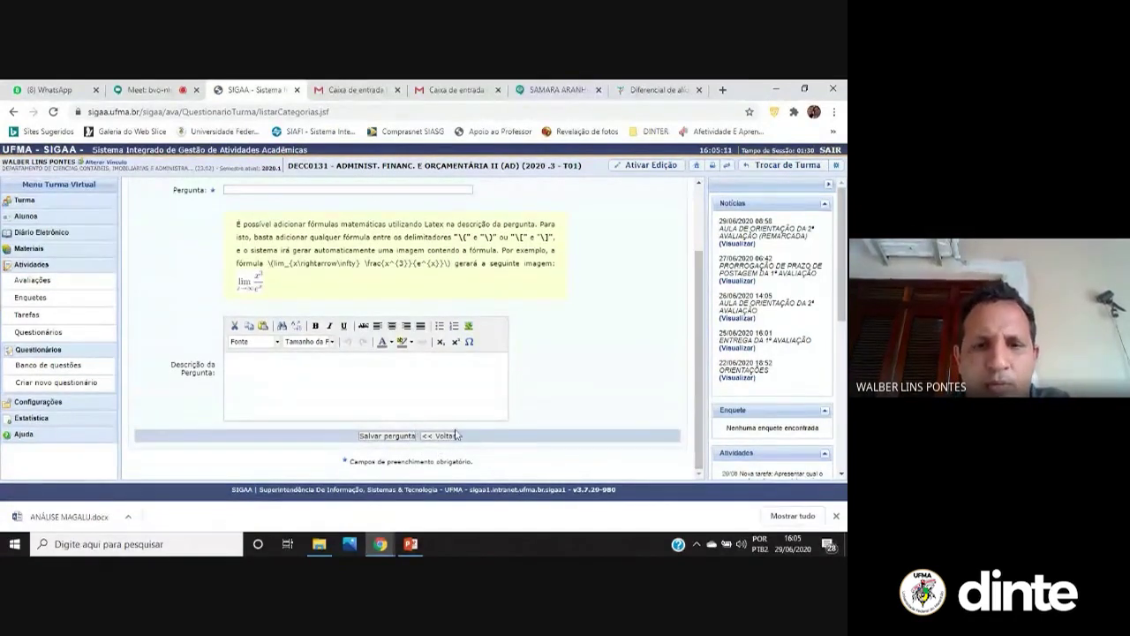
pyautogui.click(444, 436)
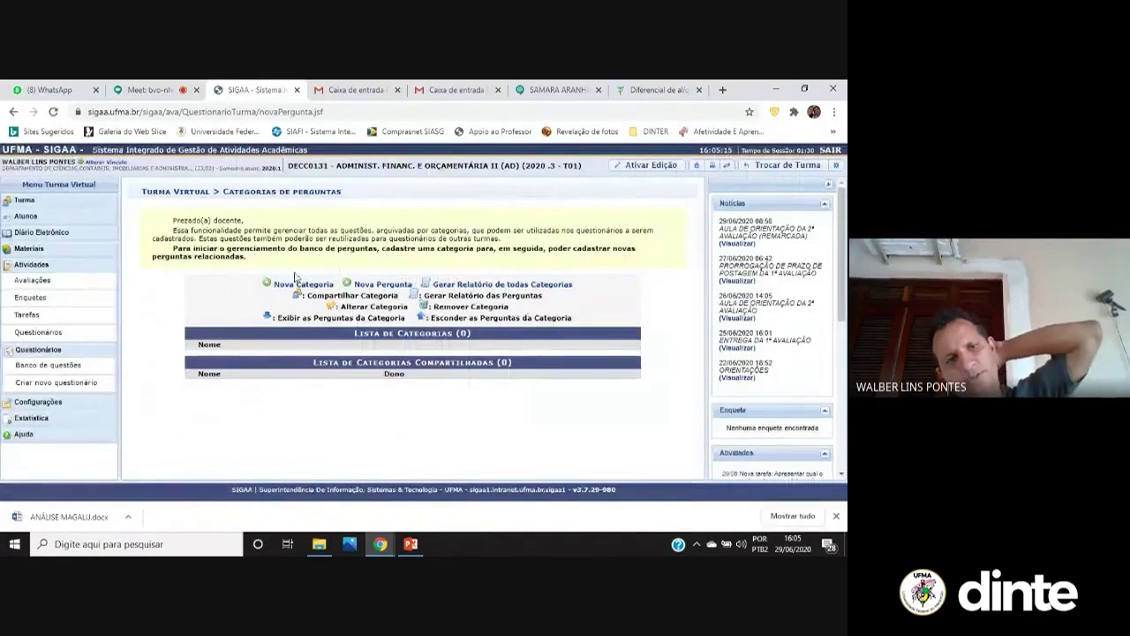
pyautogui.click(311, 289)
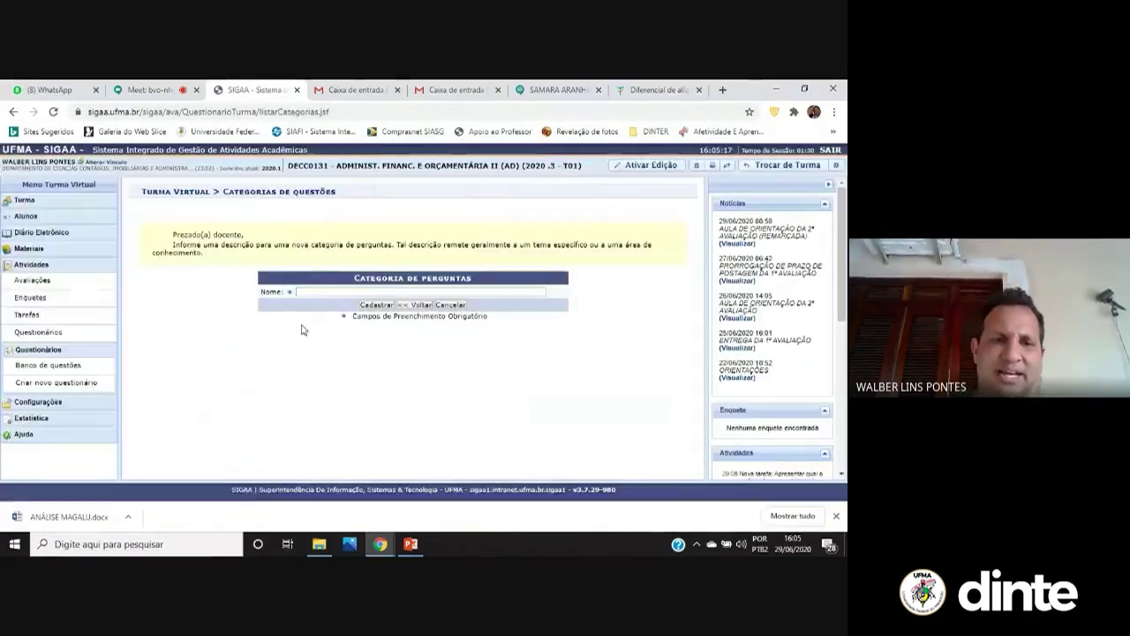
pyautogui.click(400, 291)
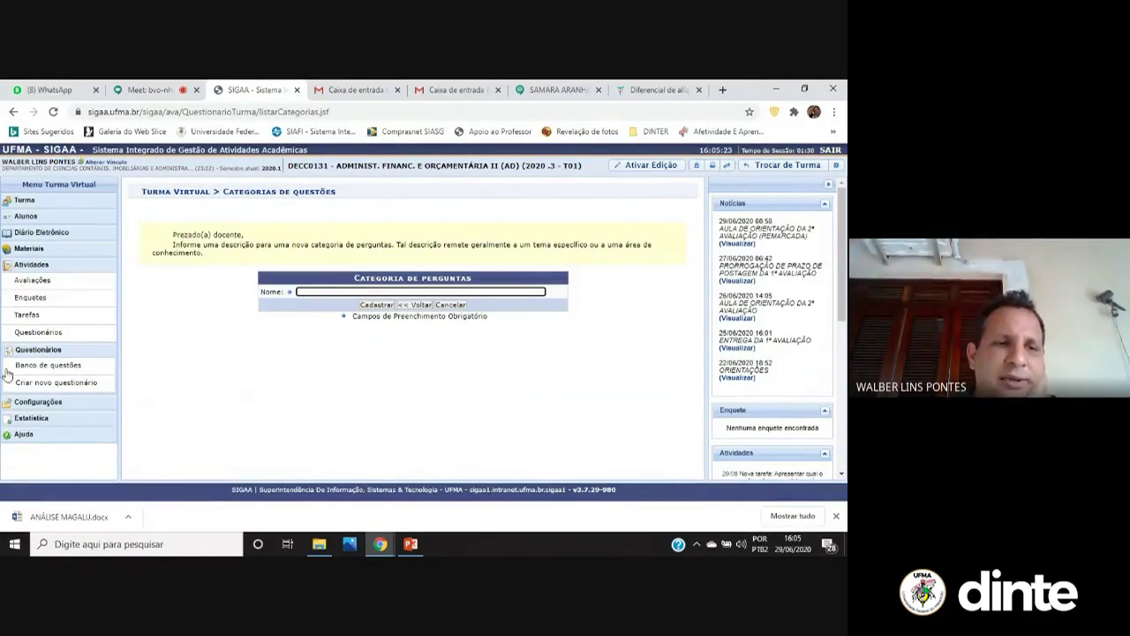
# Open Importação de Dados under Configurações > Configurar Turma to list past DECC0131 offerings
pyautogui.click(87, 390)
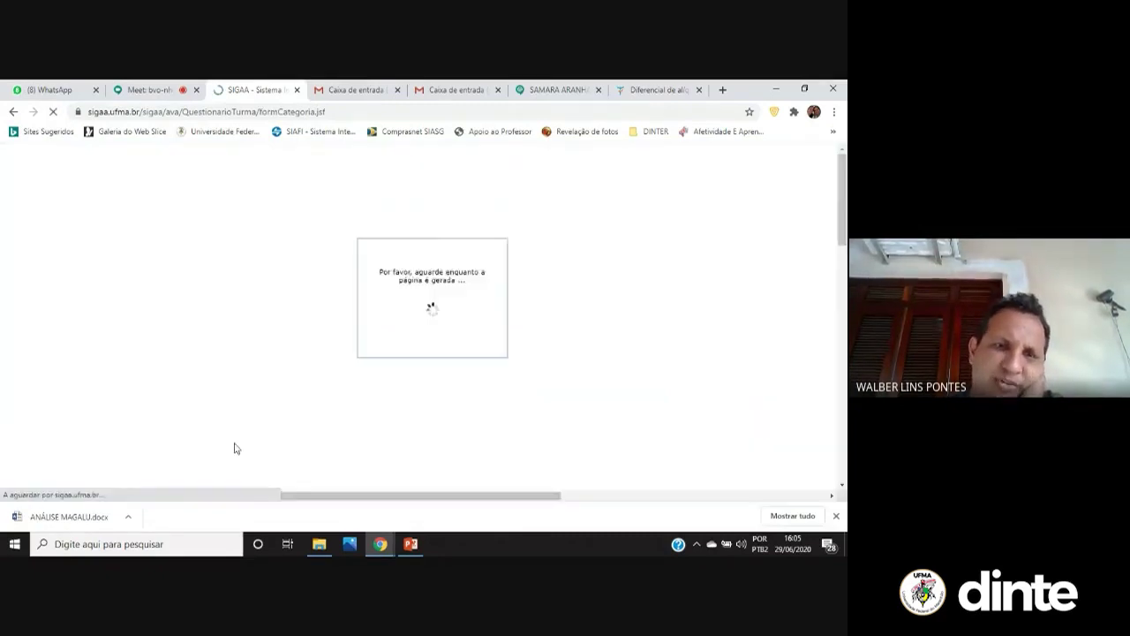
pyautogui.scroll(-3, 341, 255)
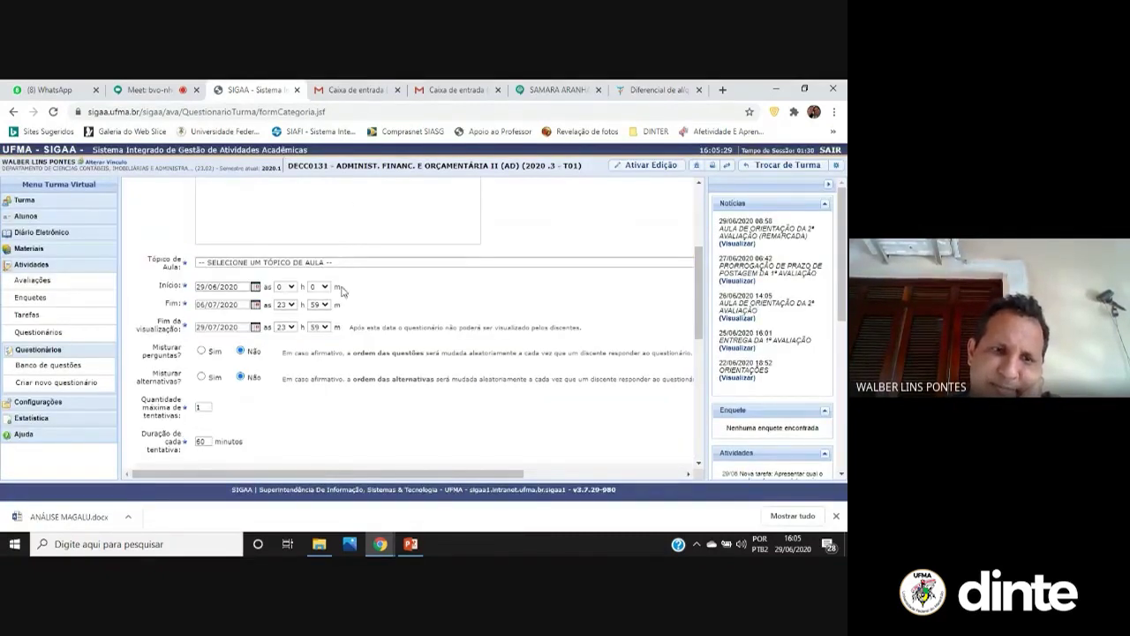
pyautogui.scroll(-3, 283, 383)
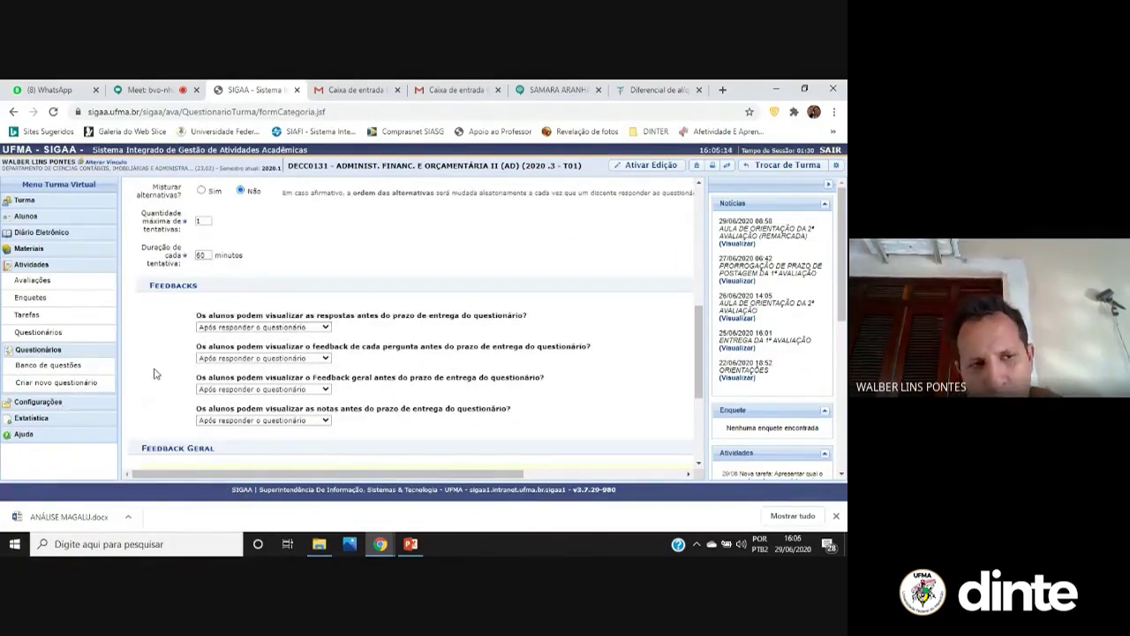
pyautogui.click(38, 401)
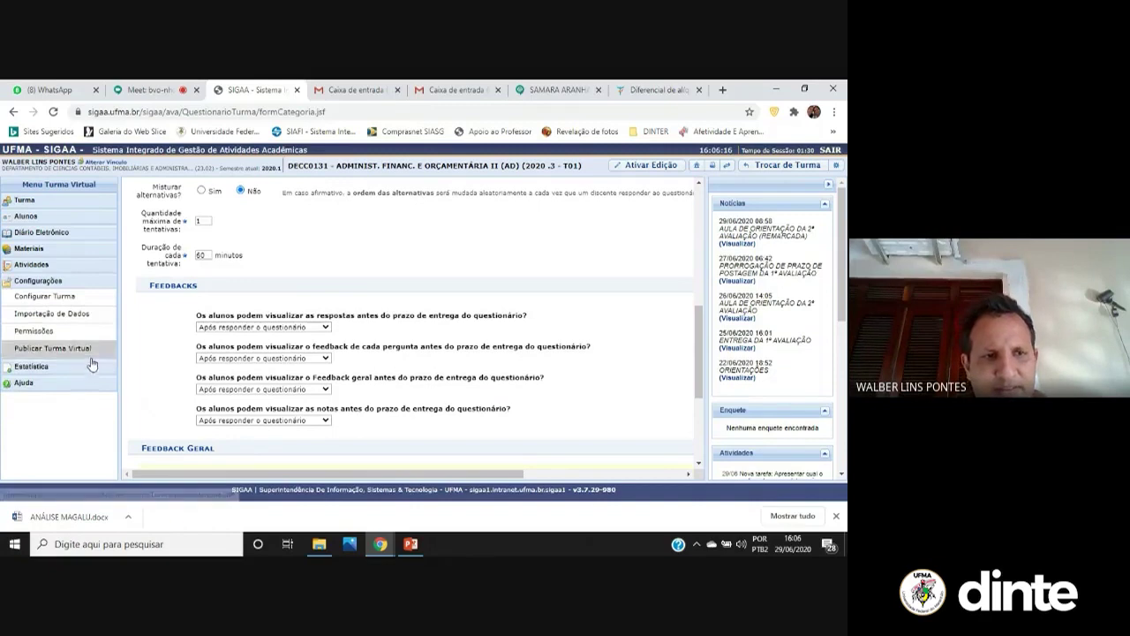
pyautogui.click(77, 299)
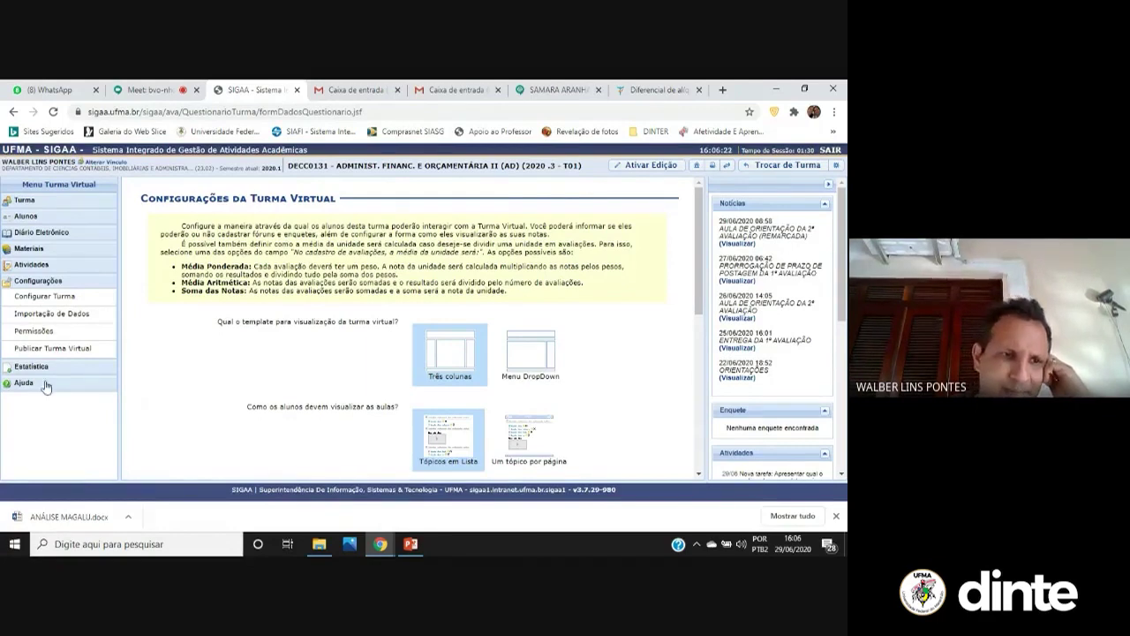
pyautogui.click(82, 313)
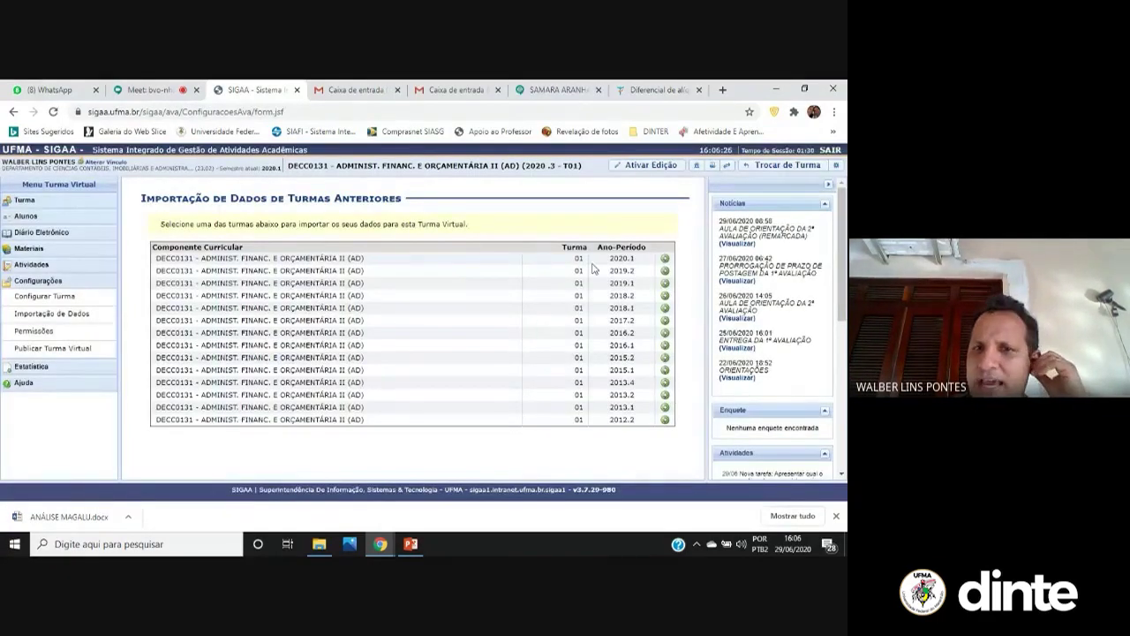
pyautogui.click(665, 272)
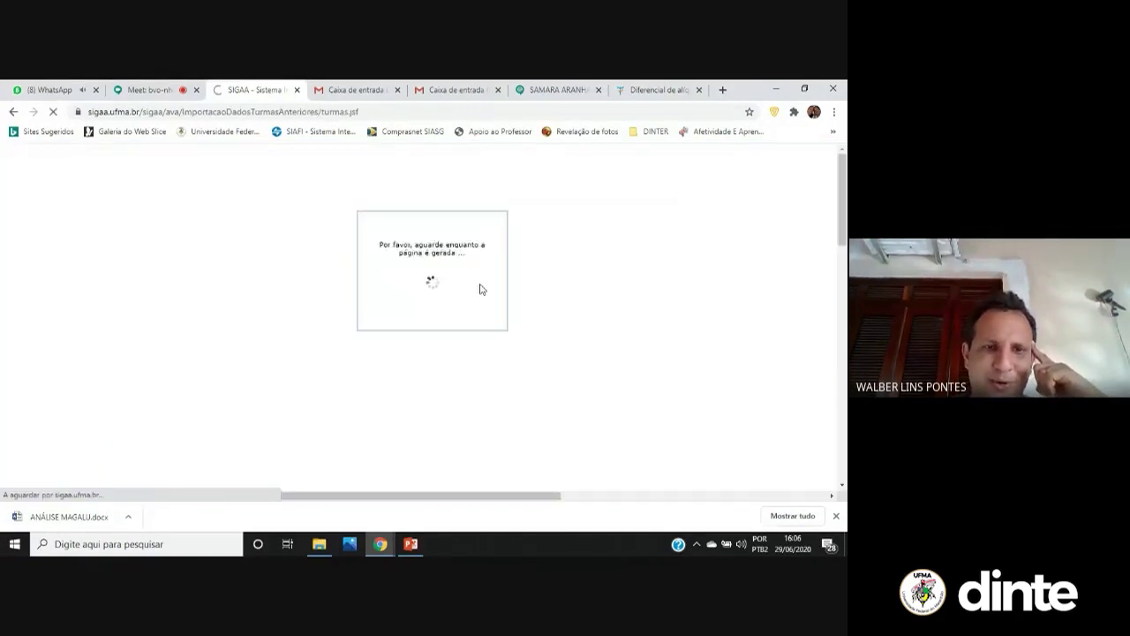
pyautogui.scroll(-3, 494, 264)
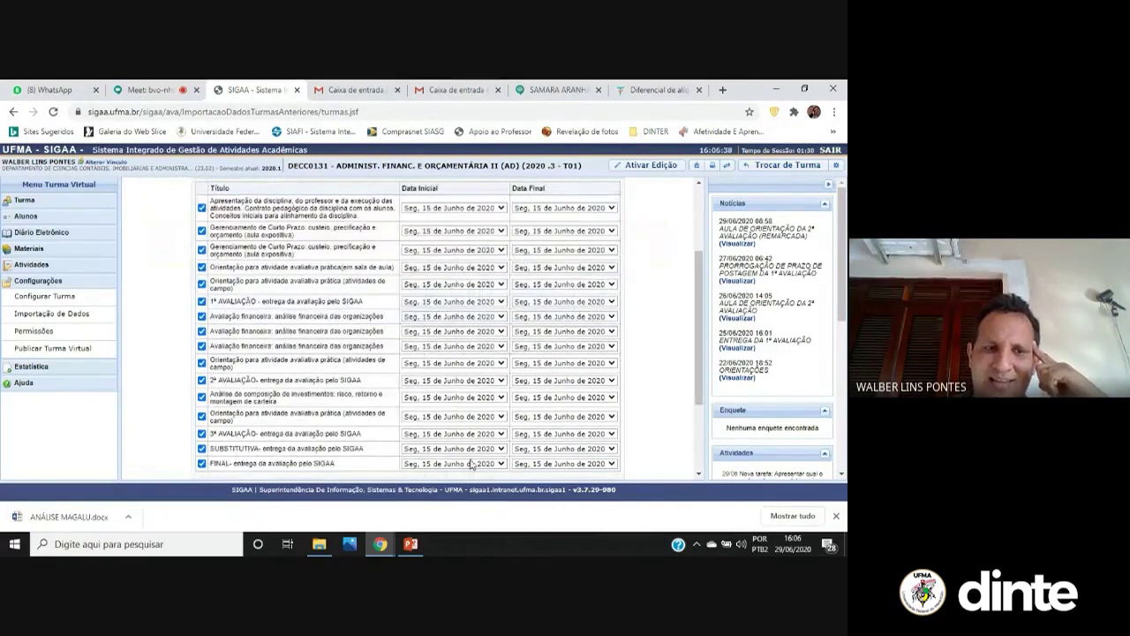
pyautogui.scroll(-3, 473, 466)
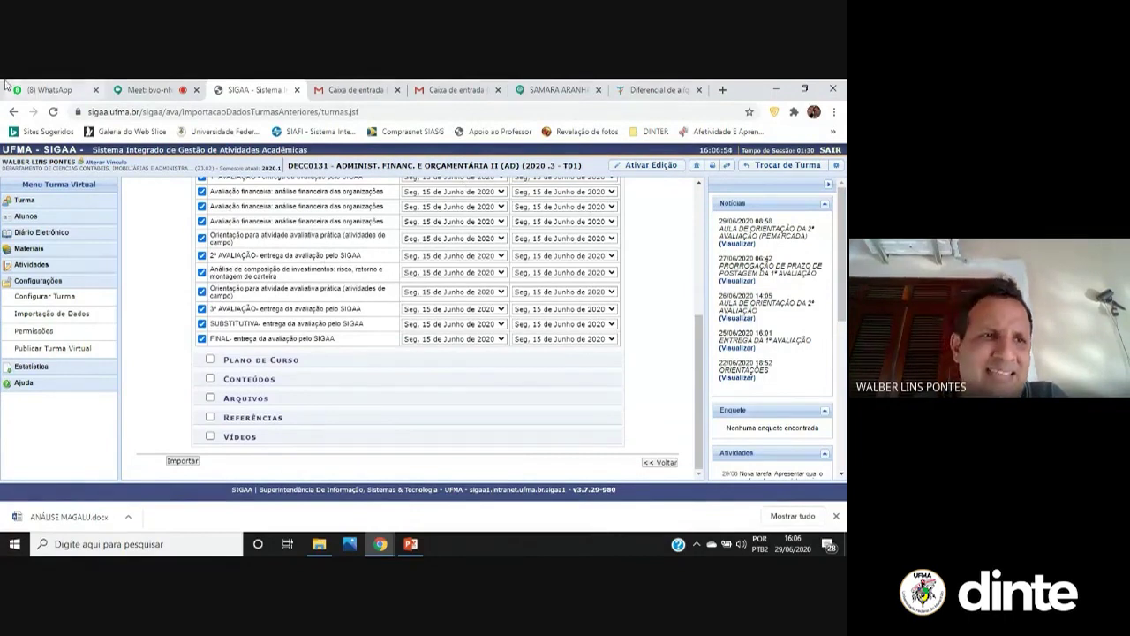
pyautogui.click(51, 89)
pyautogui.click(145, 257)
pyautogui.write('me consegue')
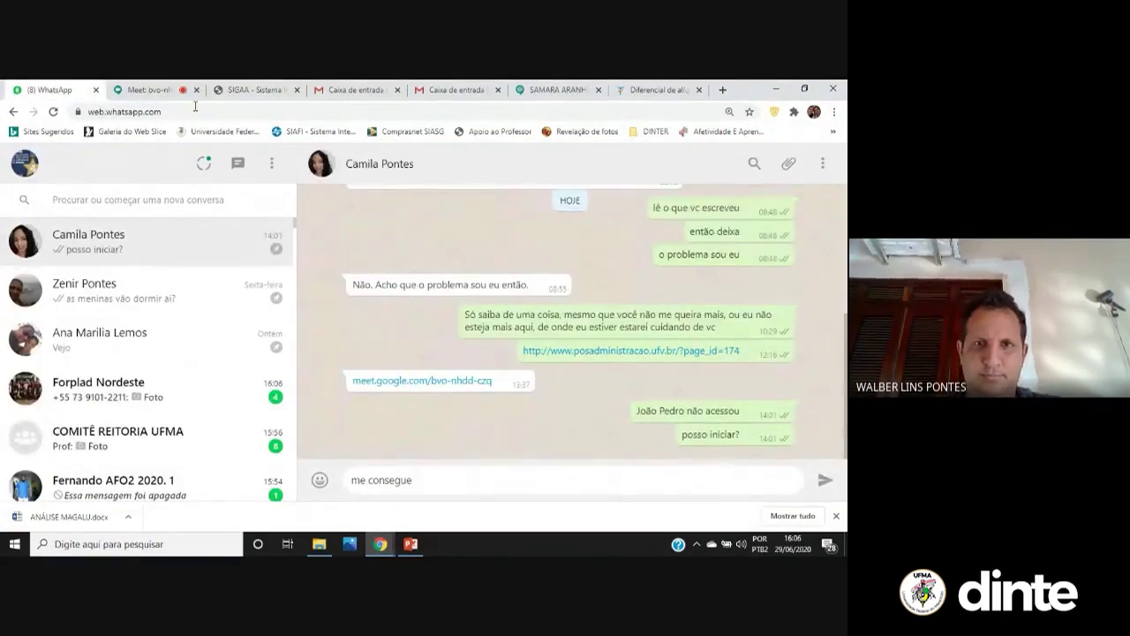
pyautogui.click(556, 89)
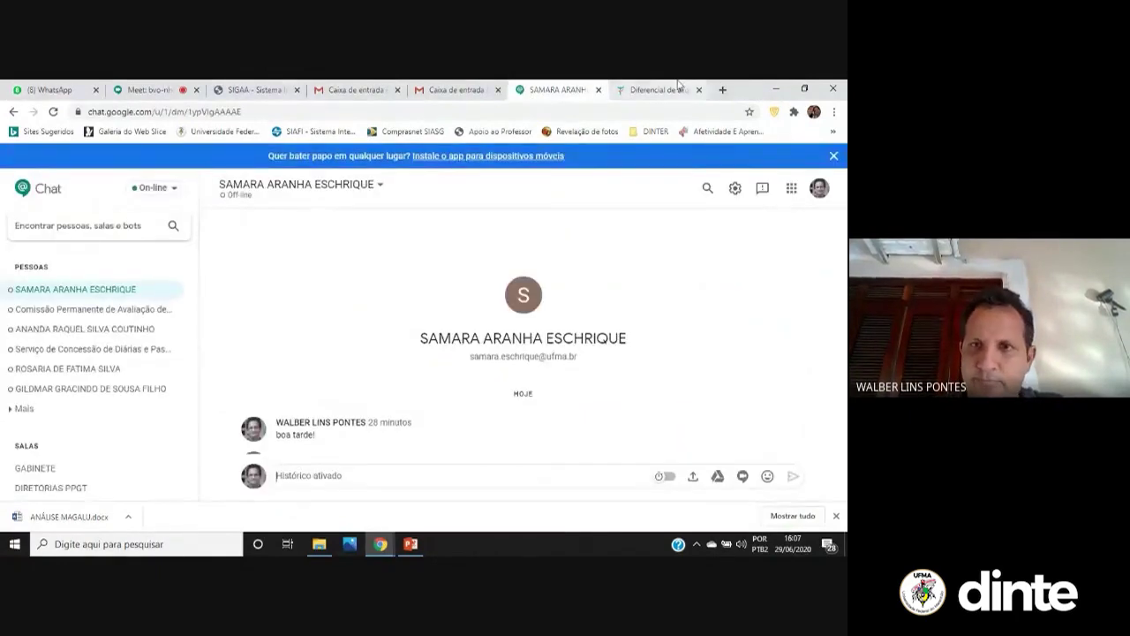
pyautogui.click(658, 89)
pyautogui.click(334, 88)
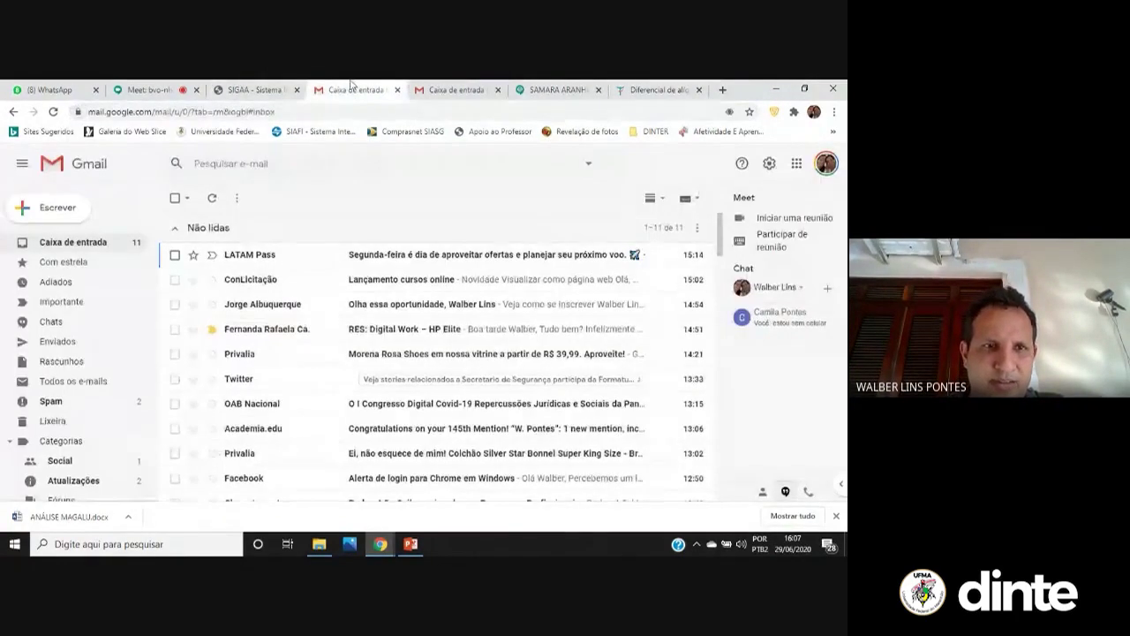
pyautogui.click(265, 89)
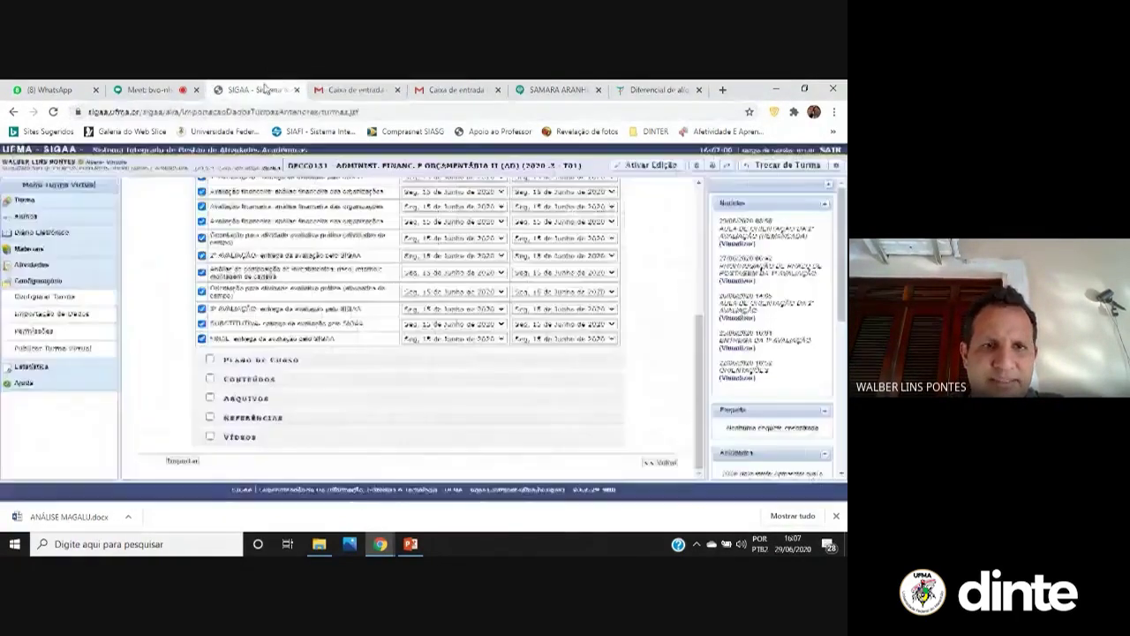
# Open the class Permissões page and start Cadastrar Permissão to reach the person search
pyautogui.click(59, 333)
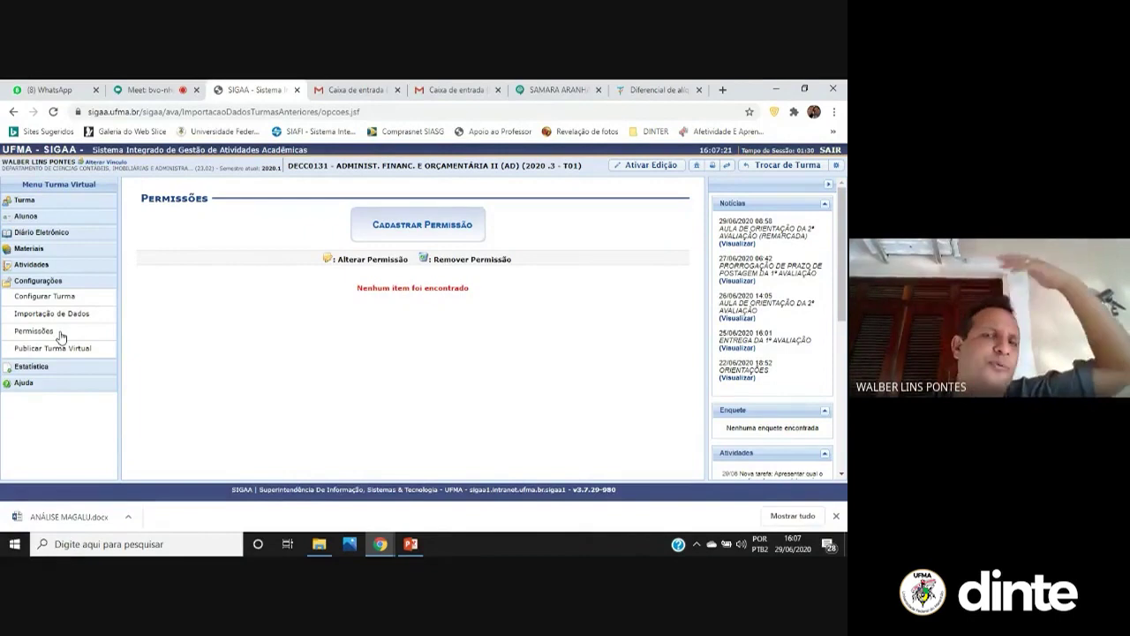
pyautogui.click(387, 230)
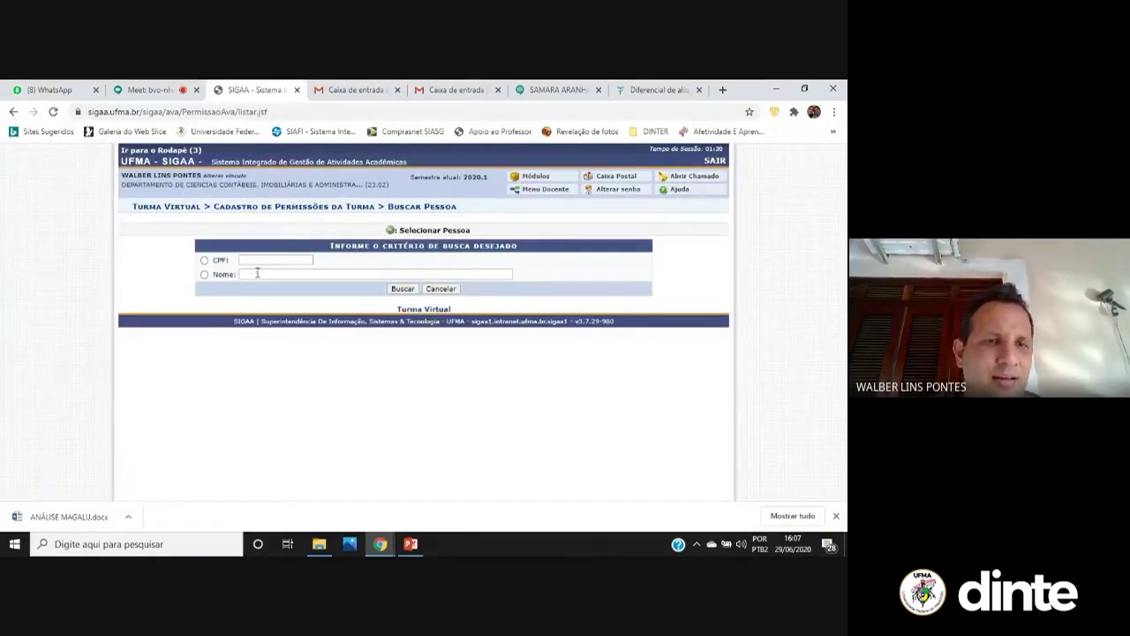
# Search by Nome for the person's name and select them to open the Nova Permissão form
pyautogui.click(257, 274)
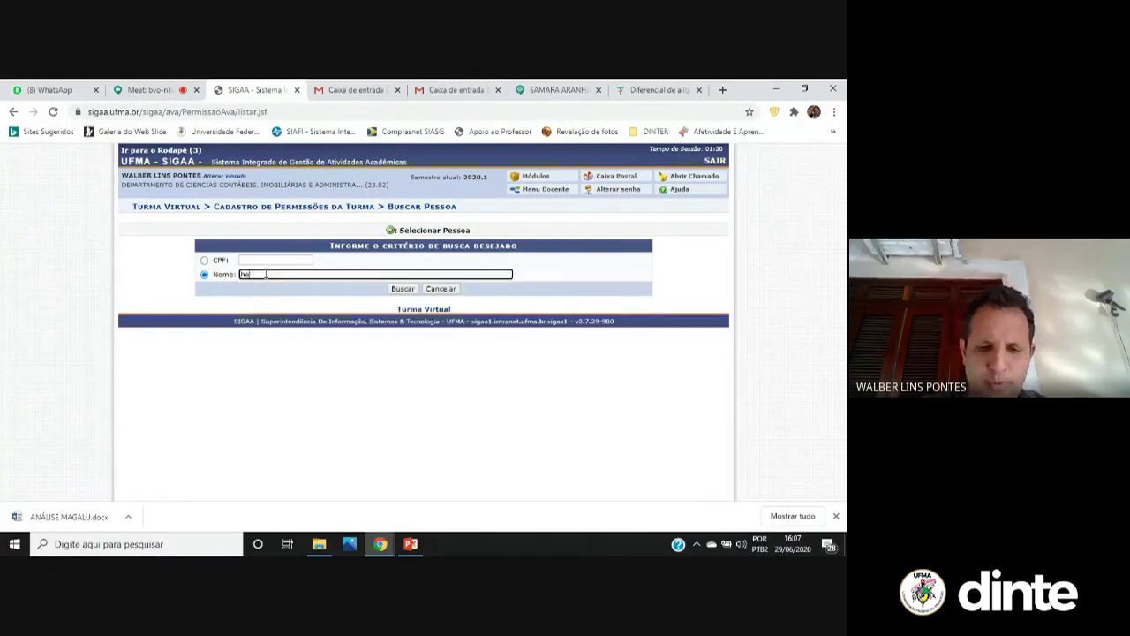
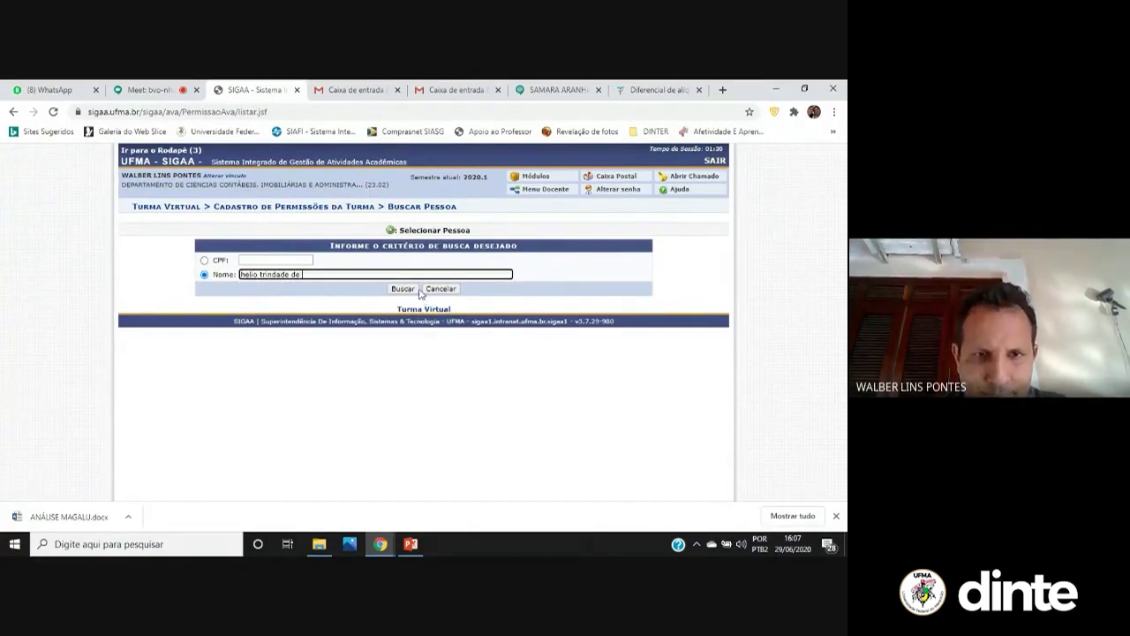
pyautogui.click(403, 288)
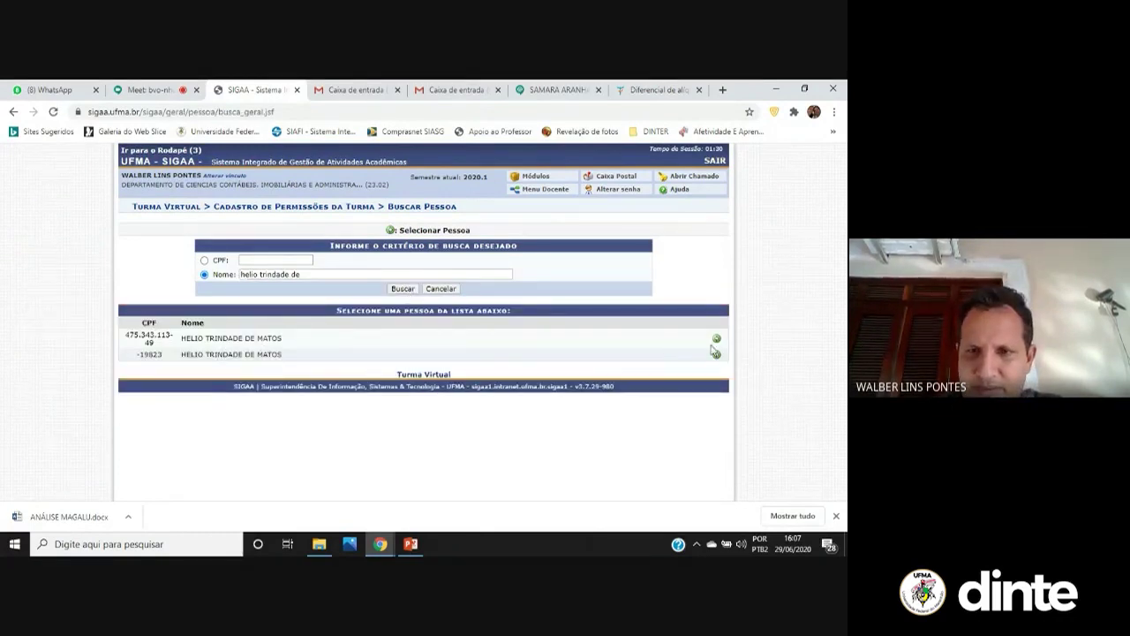
pyautogui.click(715, 352)
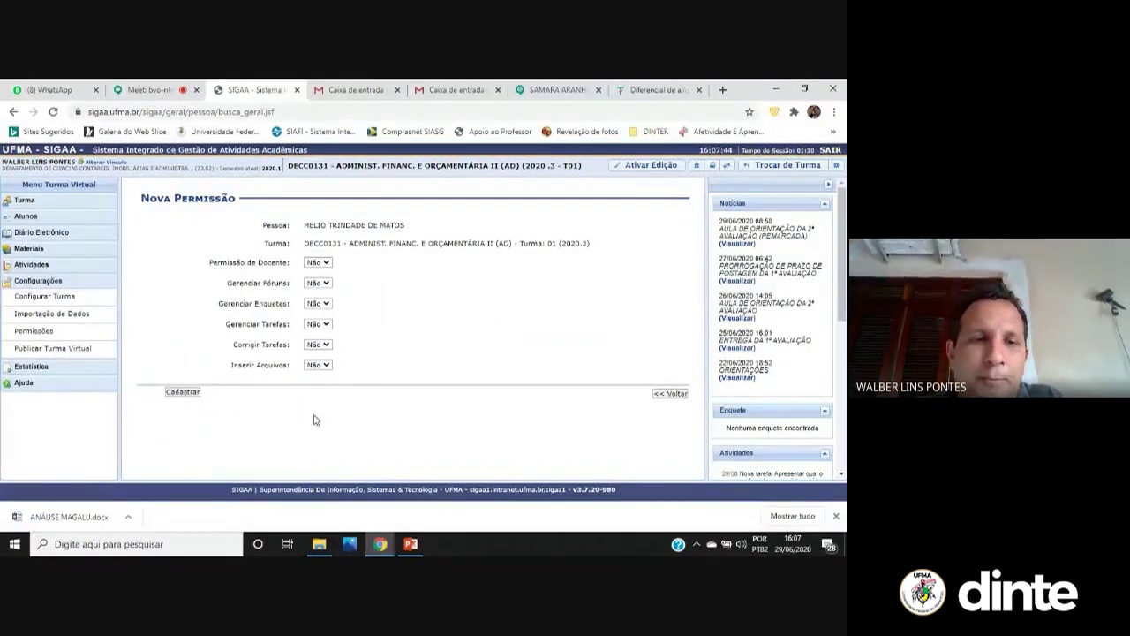
# Review the teacher, forum and poll permission choices at Não, then leave unsaved and restart Cadastrar Permissão
pyautogui.click(326, 265)
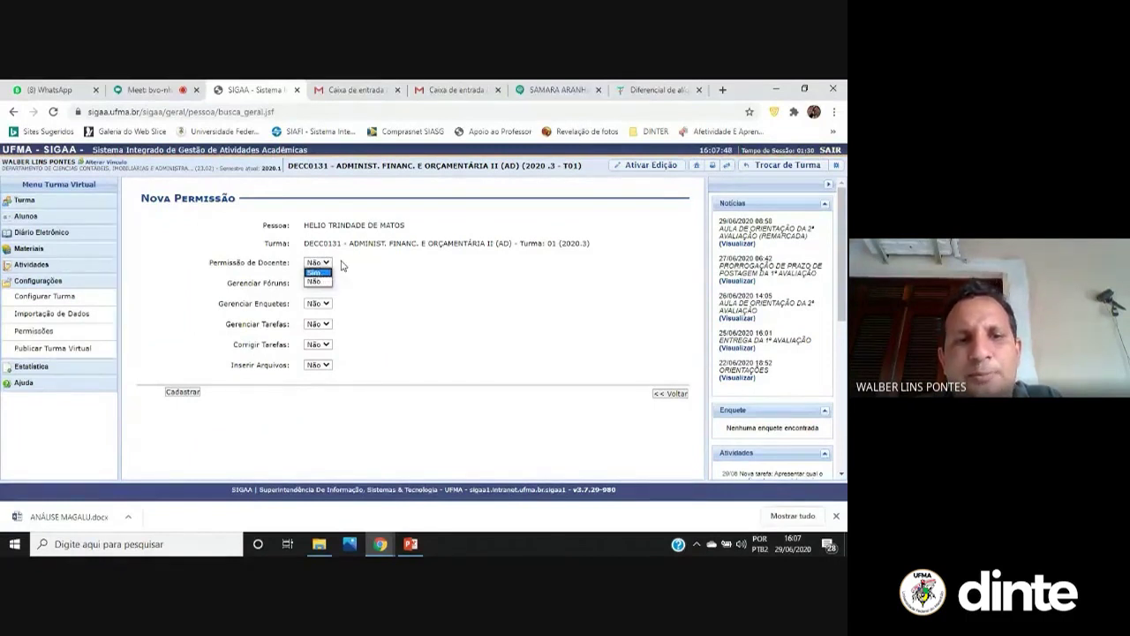
pyautogui.click(327, 263)
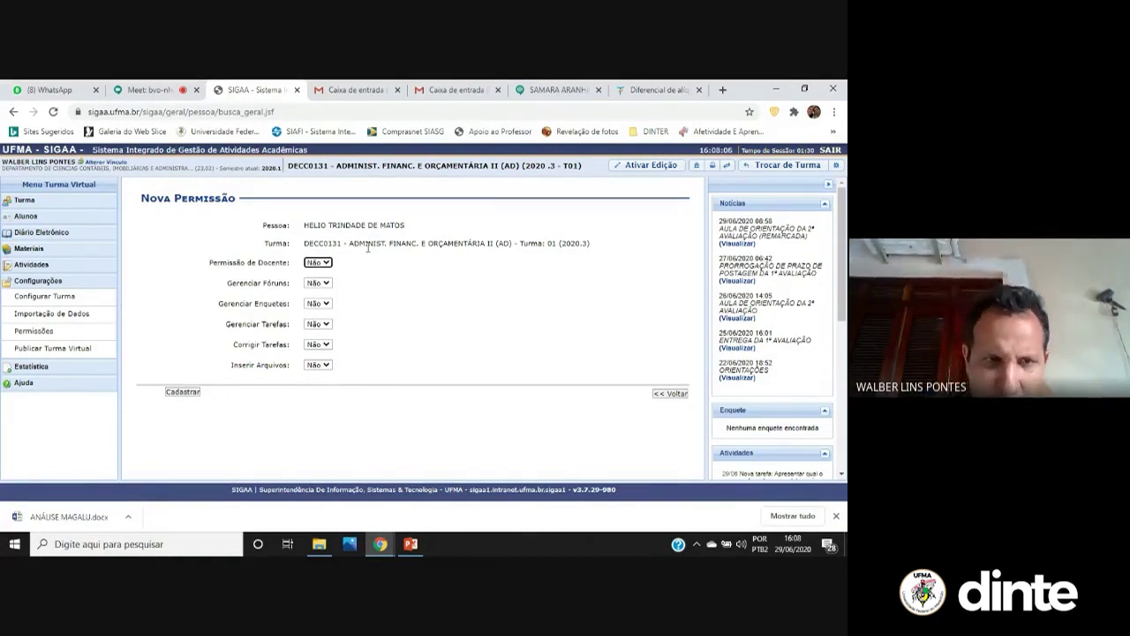
pyautogui.click(323, 282)
pyautogui.click(328, 286)
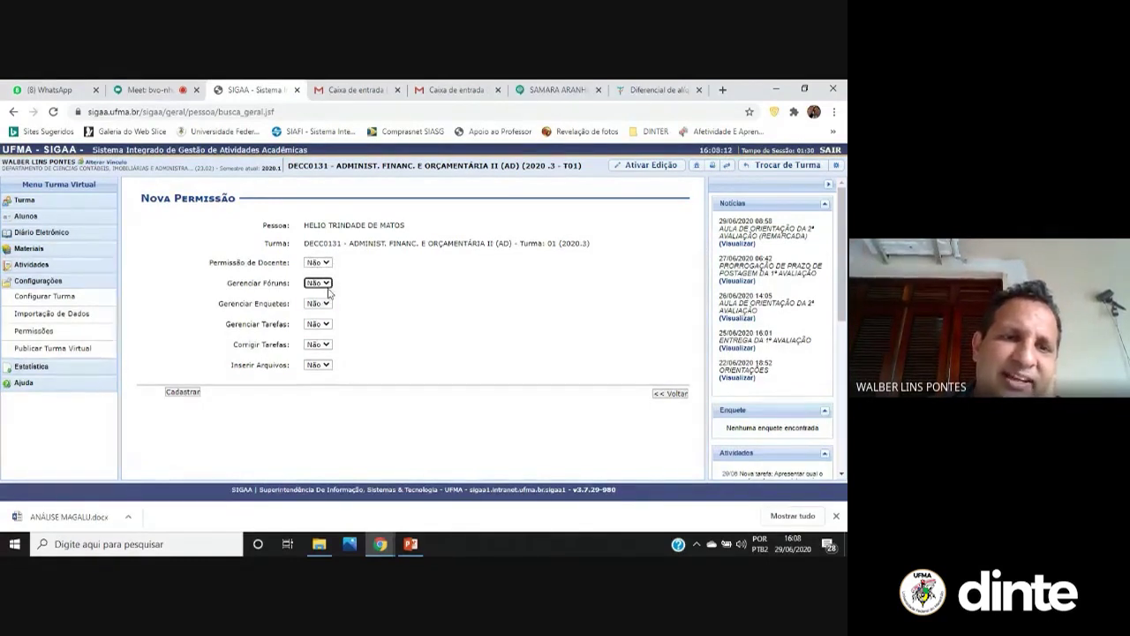
pyautogui.click(327, 306)
pyautogui.click(327, 306)
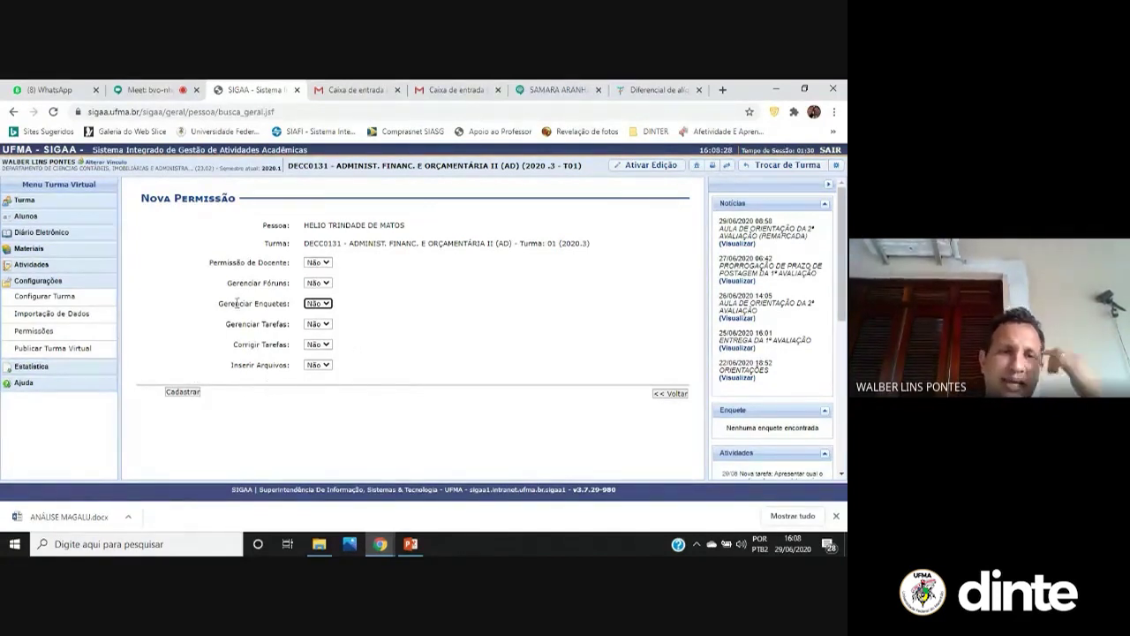
pyautogui.click(63, 333)
pyautogui.click(418, 226)
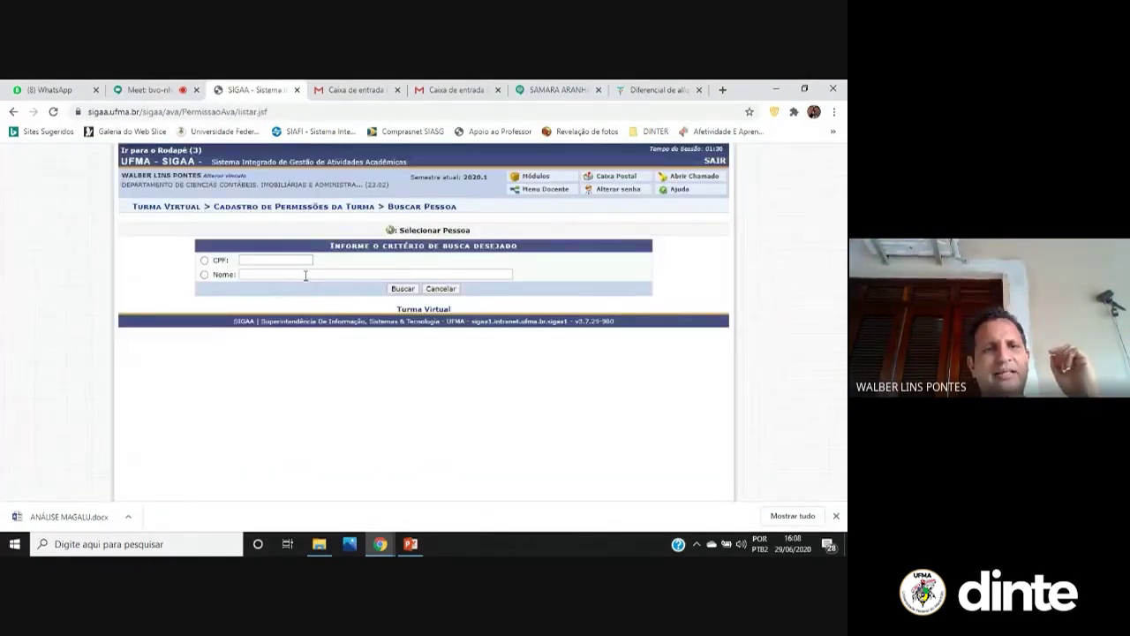
# Search by Nome with part of a second person's name to open their Nova Permissão form
pyautogui.click(307, 274)
pyautogui.write('nagile')
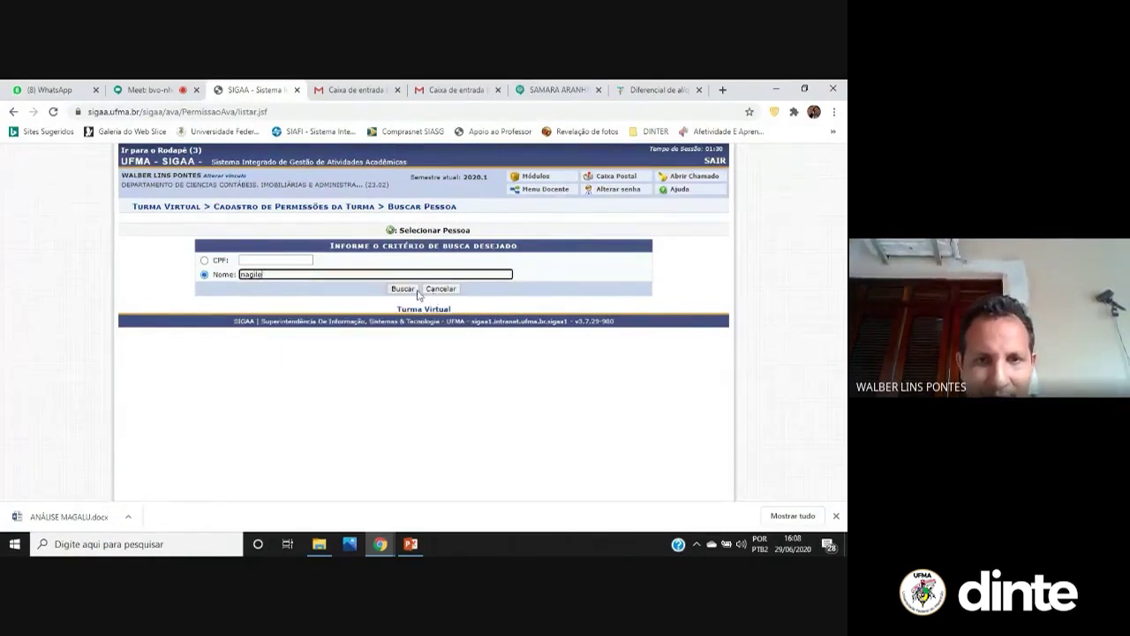
pyautogui.click(417, 292)
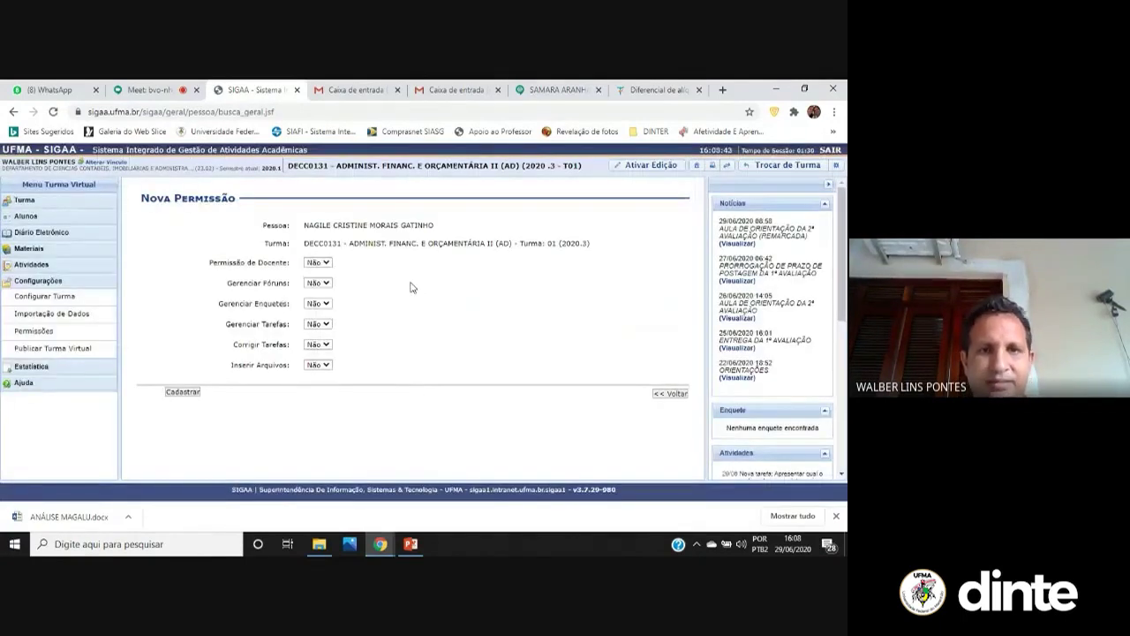
# Set Inserir Arquivos, Gerenciar Tarefas, Gerenciar Enquetes and Gerenciar Fóruns to Sim, then open Publicar Turma Virtual
pyautogui.click(327, 365)
pyautogui.click(328, 376)
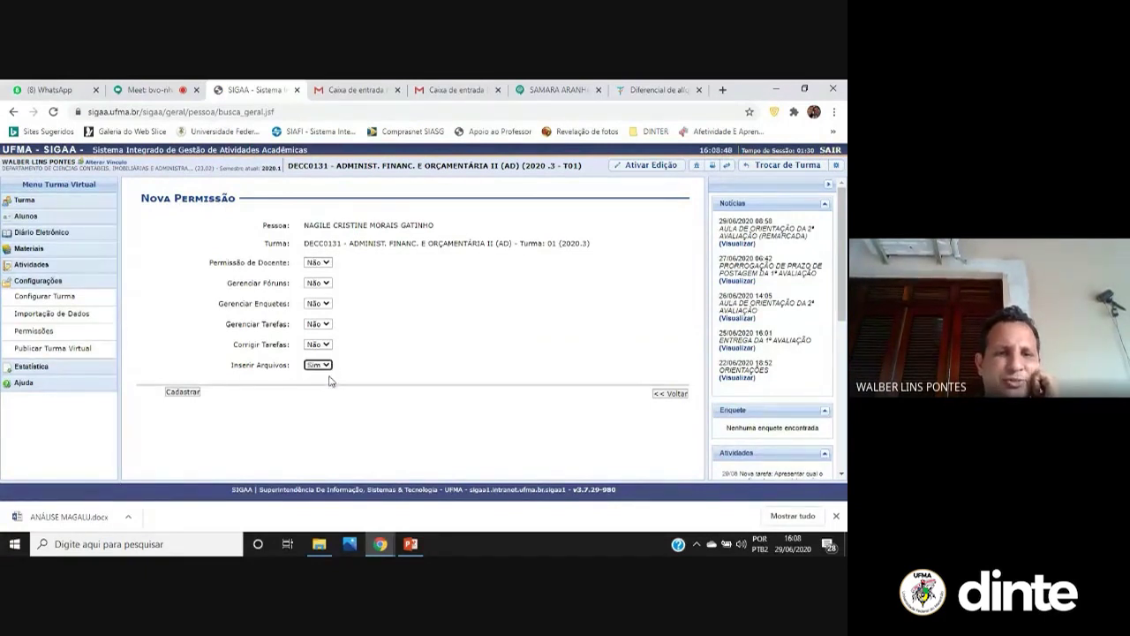
pyautogui.click(327, 324)
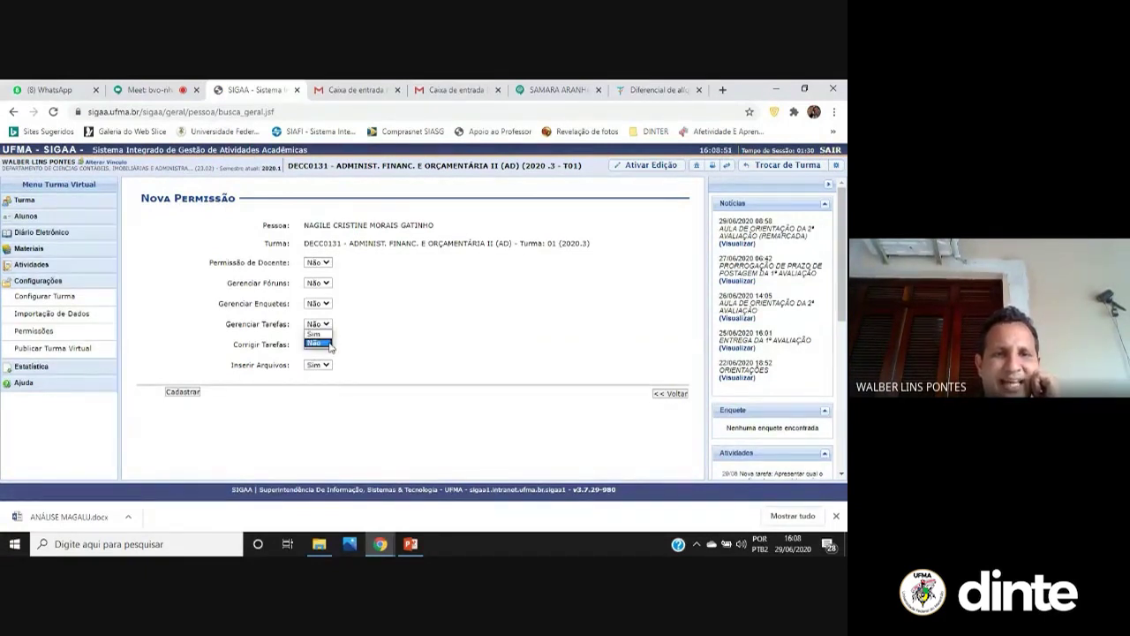
pyautogui.click(318, 335)
pyautogui.click(325, 304)
pyautogui.click(328, 313)
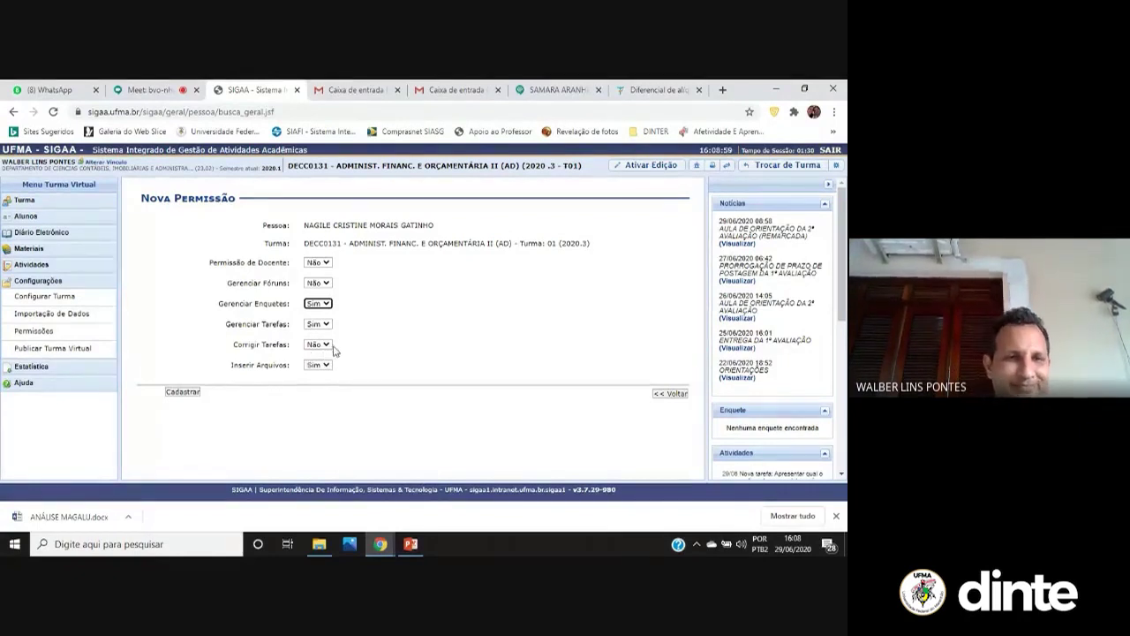
pyautogui.click(326, 283)
pyautogui.click(322, 294)
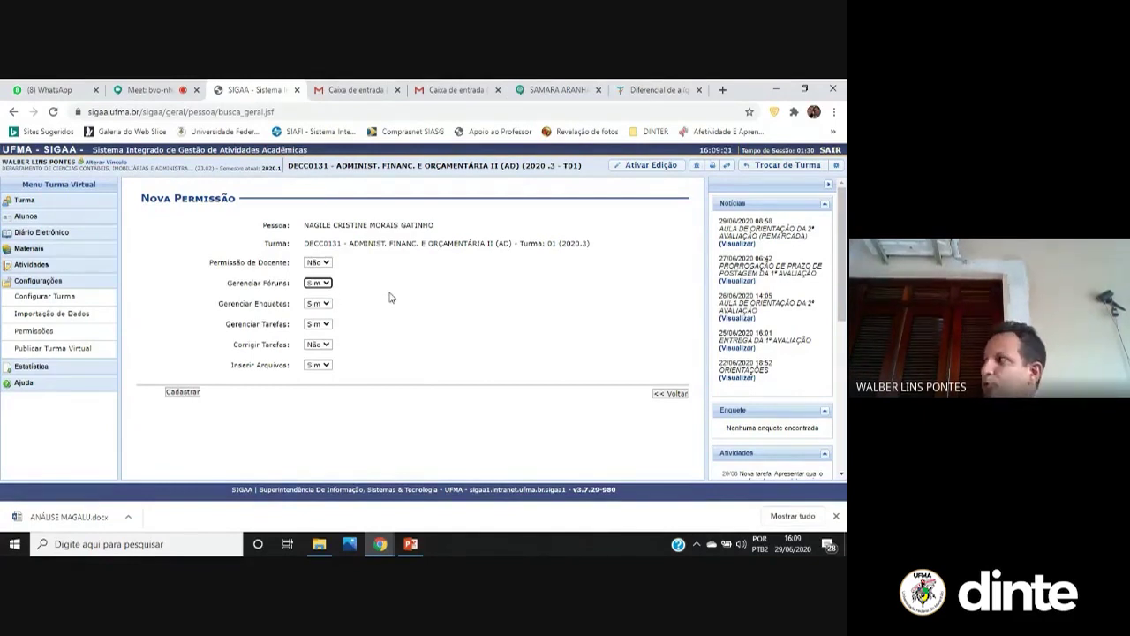
pyautogui.click(95, 352)
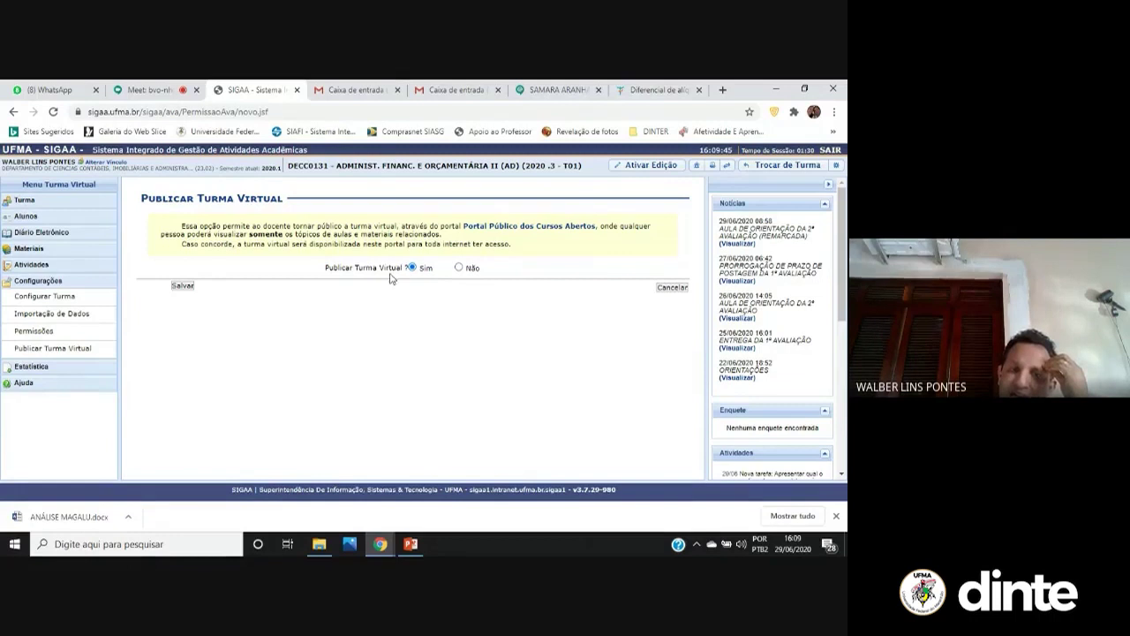
# Set Publicar Turma Virtual to Não, keeping the class off the open-courses portal
pyautogui.click(458, 268)
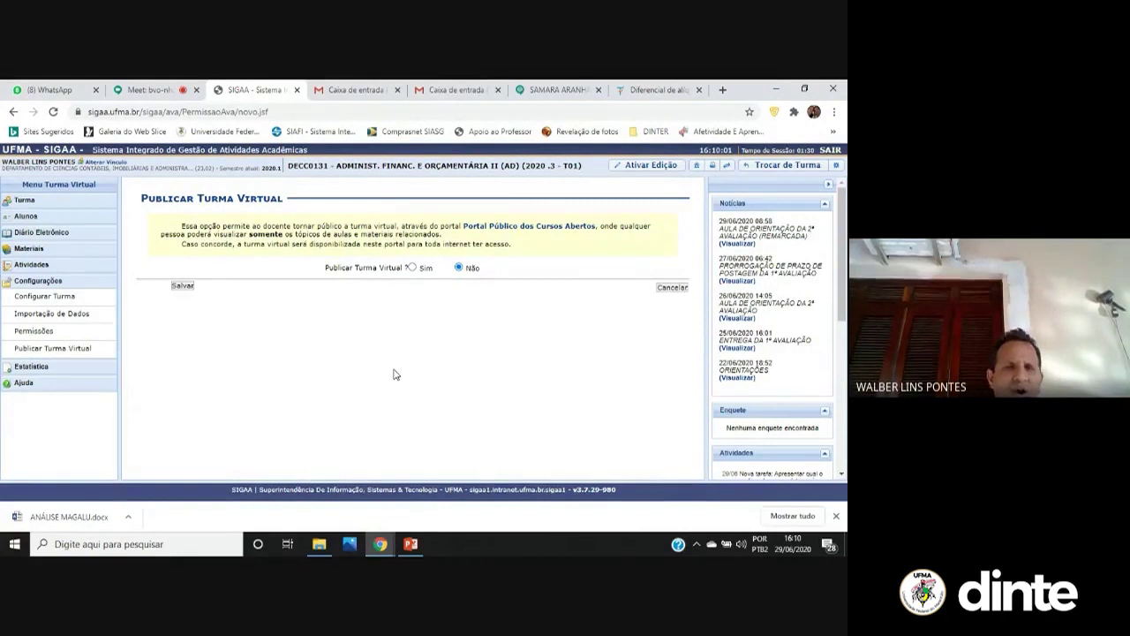
pyautogui.click(65, 367)
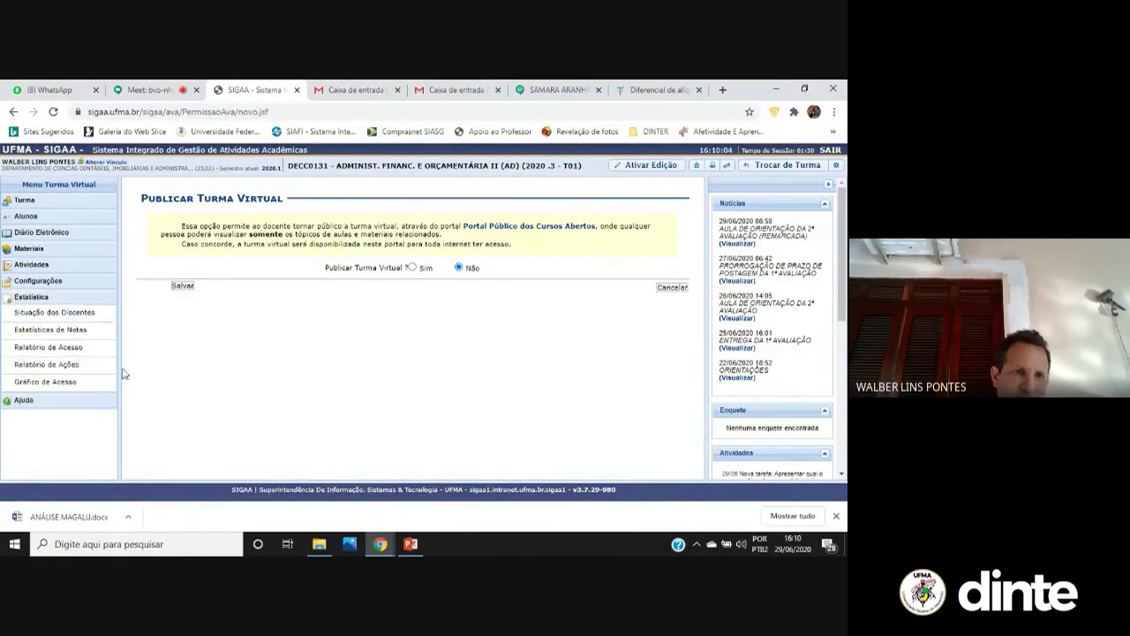
# View the Situação dos Discentes pie chart, then open the Relatório de Acesso à Turma Virtual
pyautogui.click(100, 320)
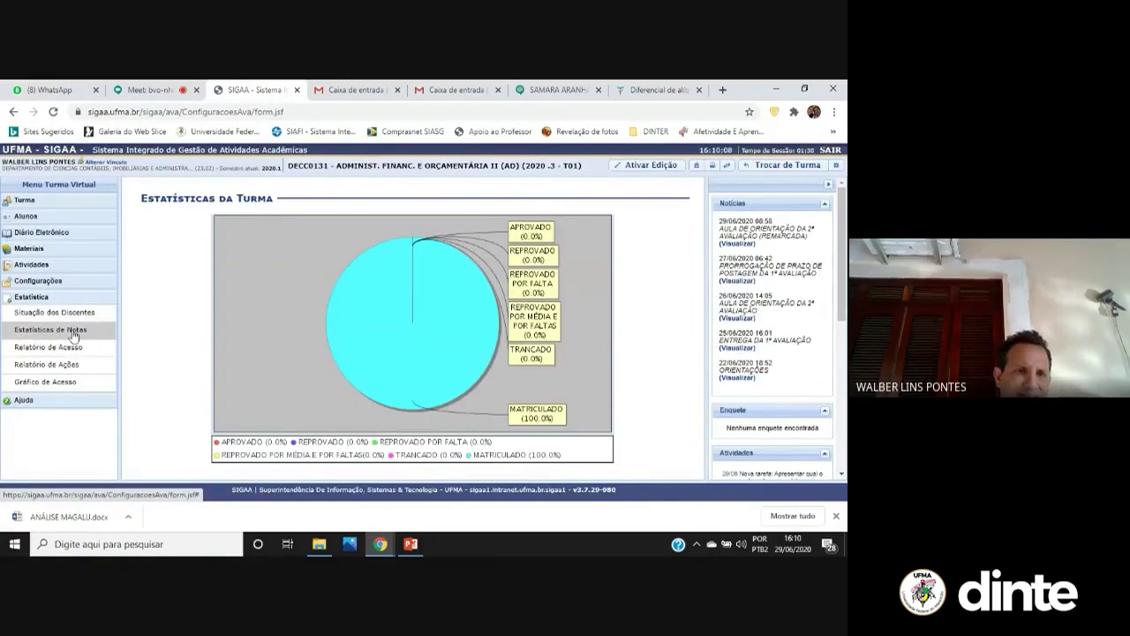
pyautogui.click(78, 331)
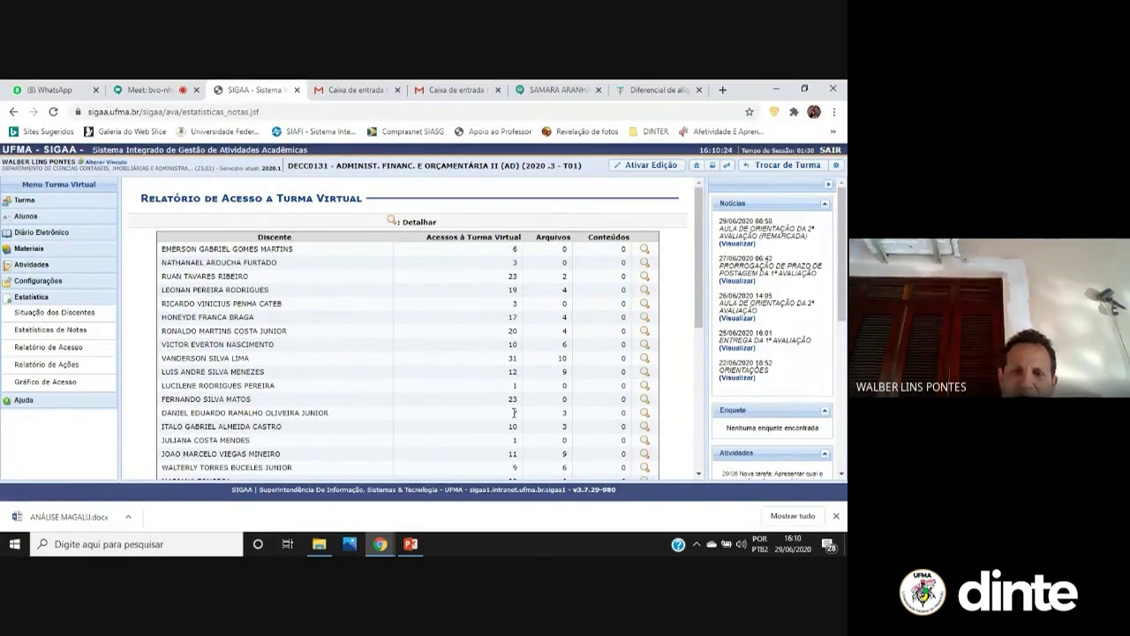
pyautogui.scroll(-3, 512, 411)
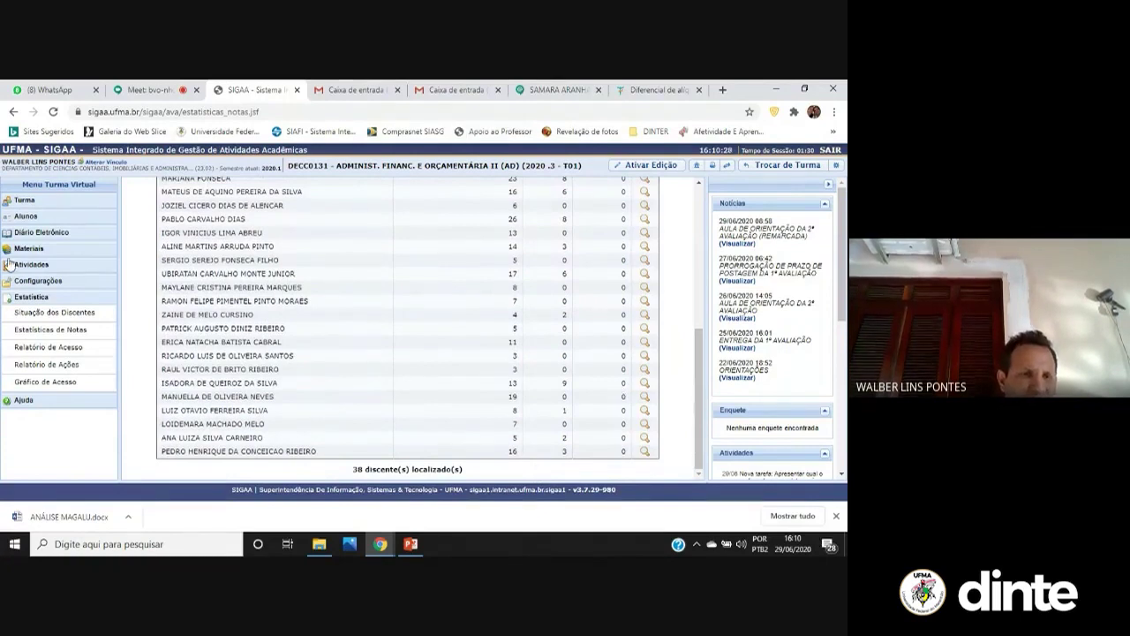
pyautogui.click(65, 371)
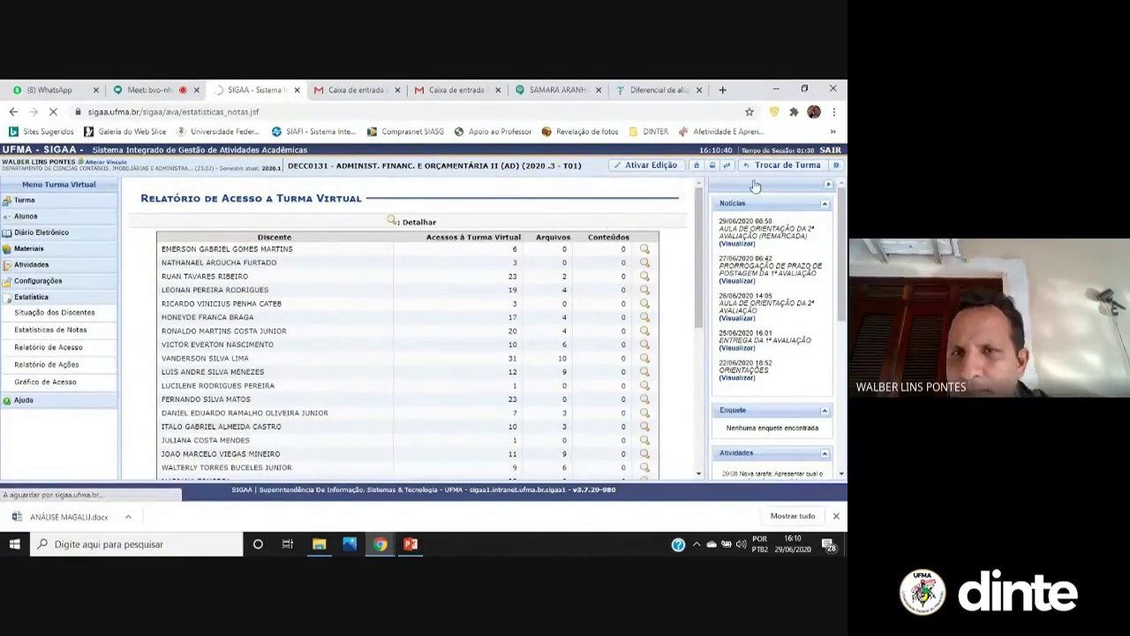
# From the portal home, list all previous classes and enter the 2019.2 DECC0131 virtual class
pyautogui.click(697, 165)
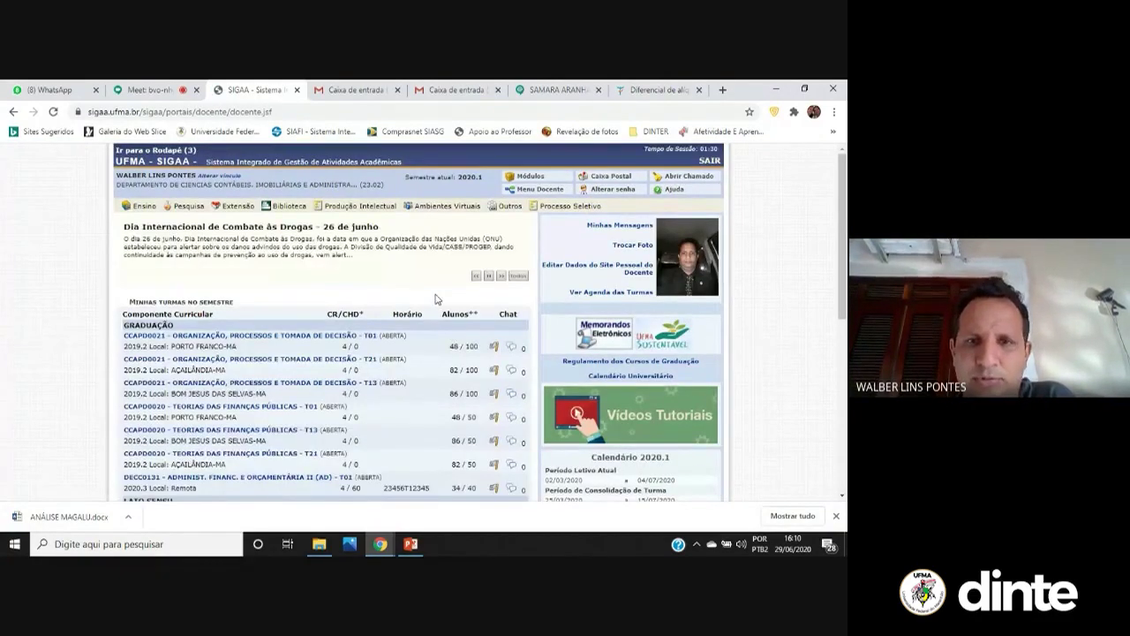
pyautogui.scroll(-1, 463, 316)
pyautogui.scroll(-5, 463, 316)
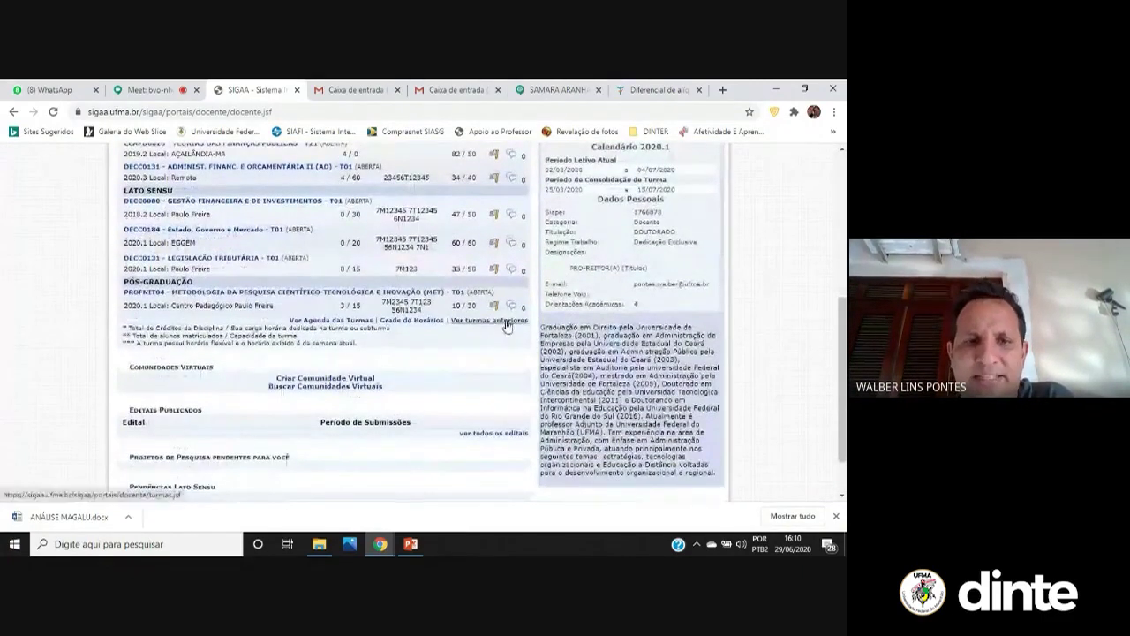
pyautogui.click(489, 320)
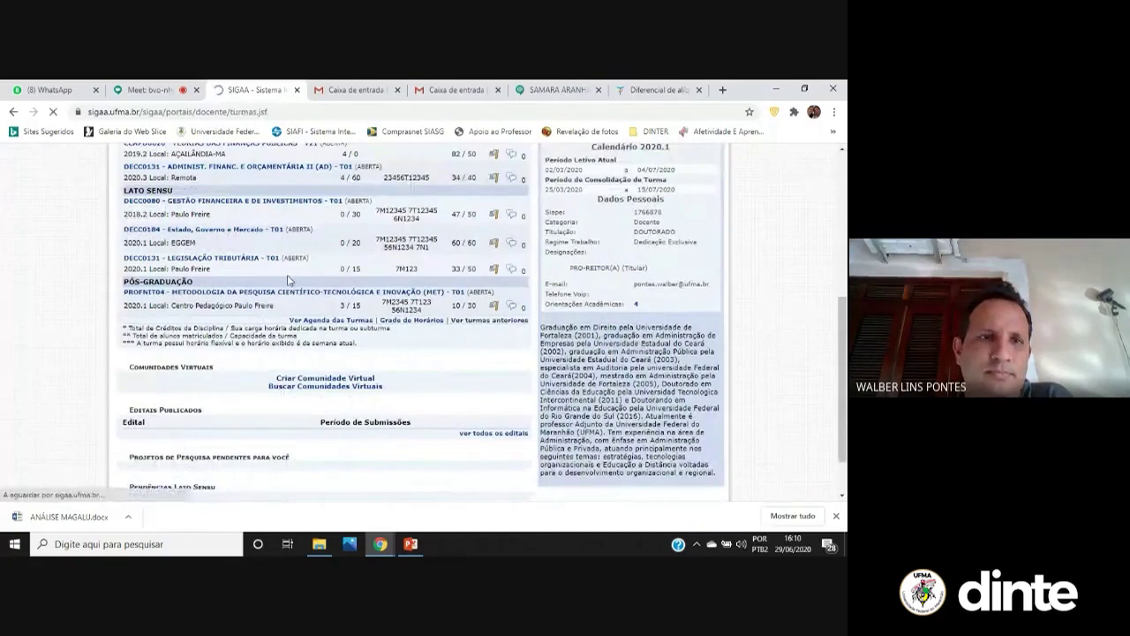
pyautogui.scroll(-1, 291, 327)
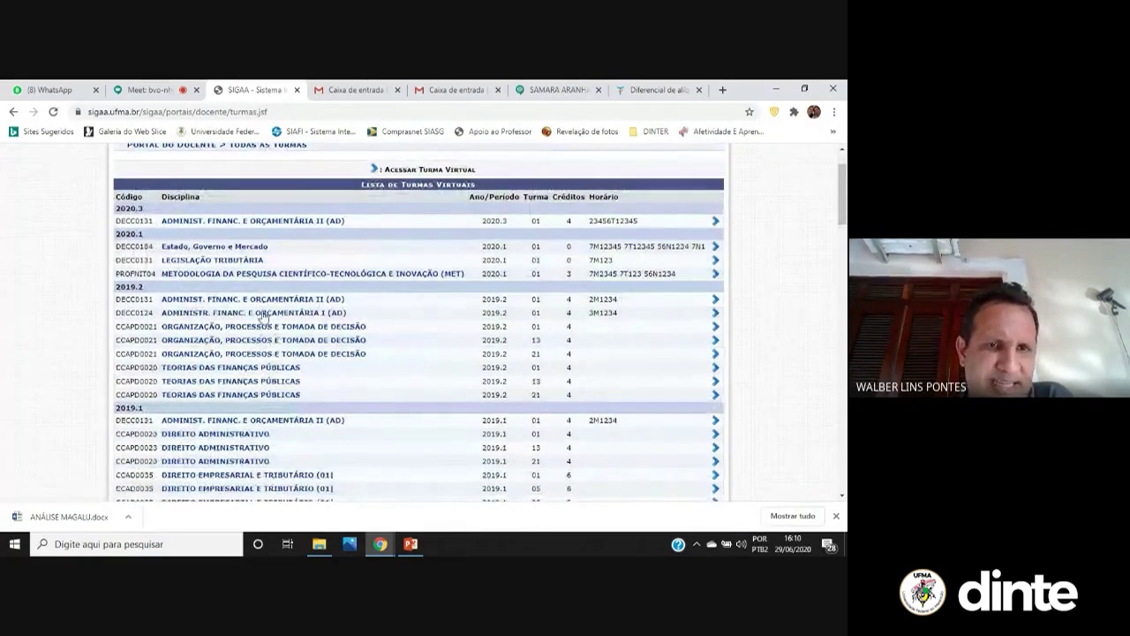
pyautogui.click(276, 302)
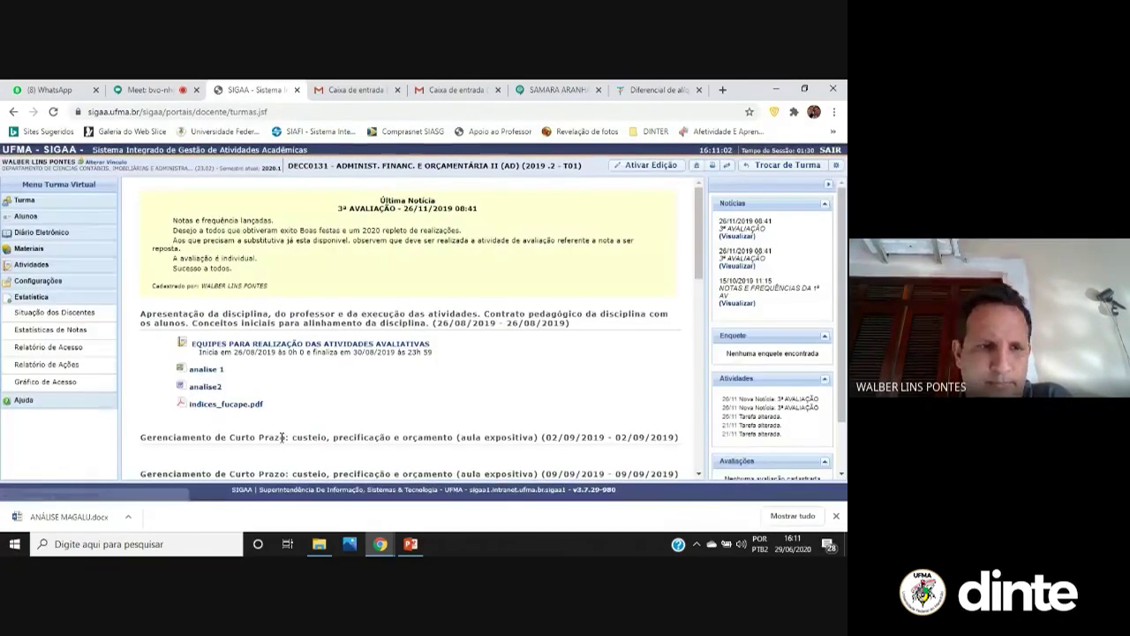
# View the Situação dos Discentes chart, then open Estatísticas de Notas with its Unidade 1 histogram
pyautogui.click(88, 314)
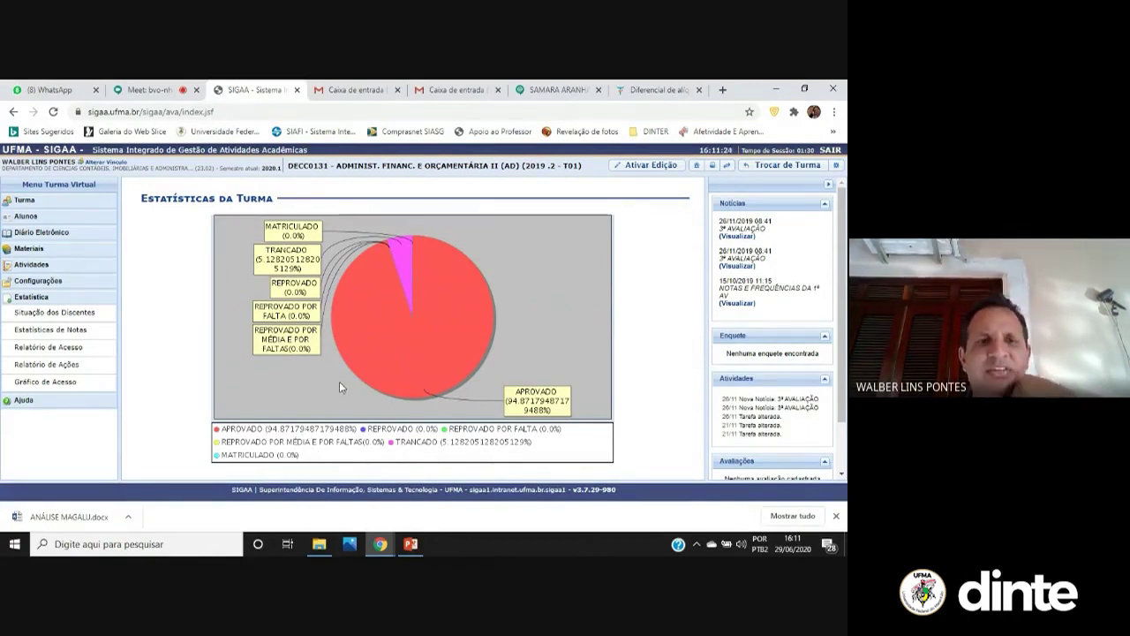
pyautogui.click(60, 332)
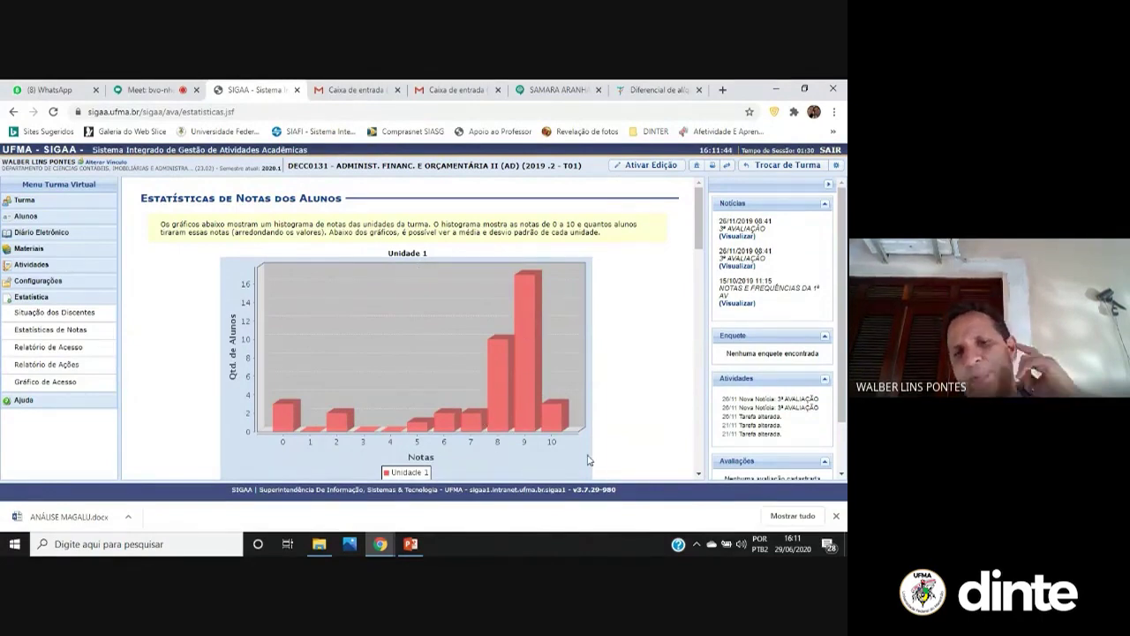
# Review the Unidade 1–4 and Média Final histograms (mean 7,75, SD 2,37), then open Relatório de Acesso
pyautogui.scroll(-3, 399, 366)
pyautogui.scroll(-3, 398, 366)
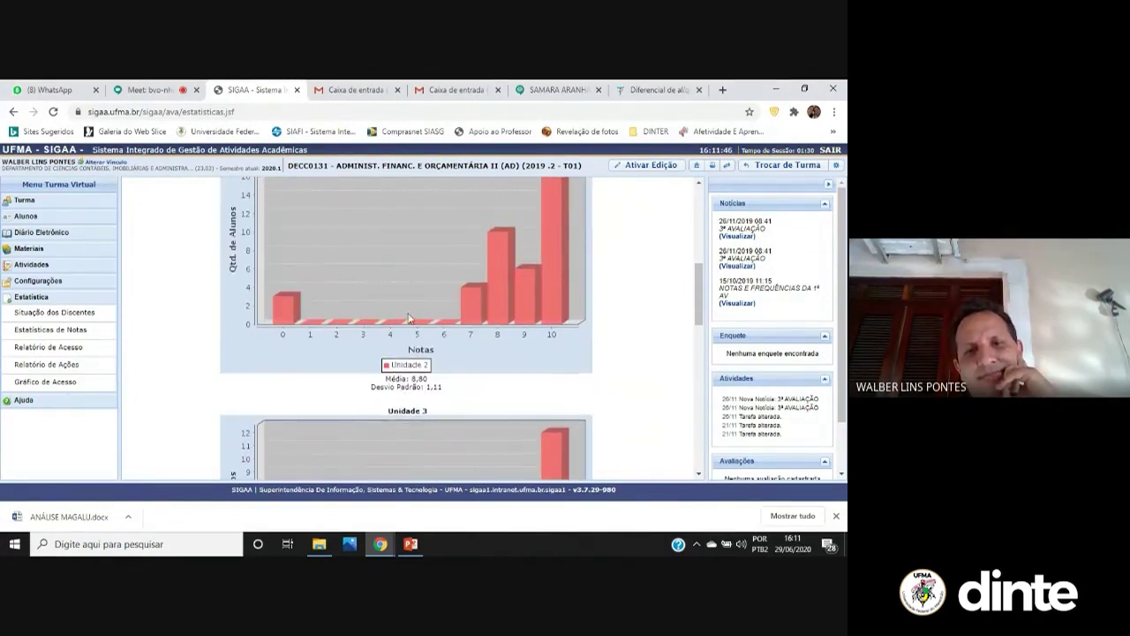
pyautogui.scroll(3, 339, 289)
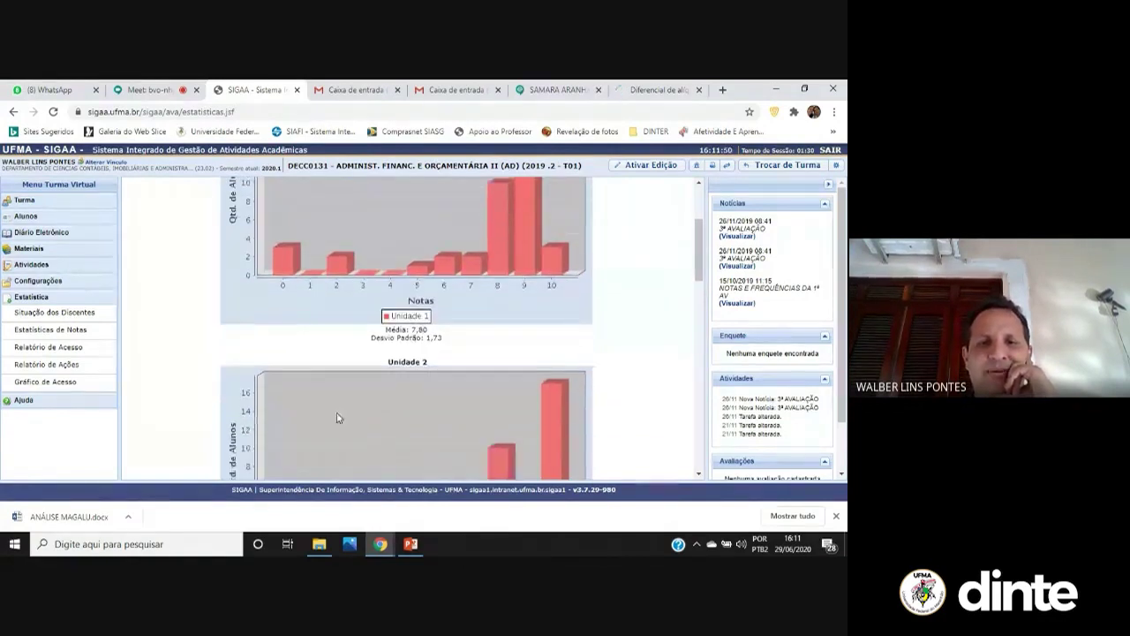
pyautogui.scroll(-2, 369, 359)
pyautogui.scroll(-3, 369, 359)
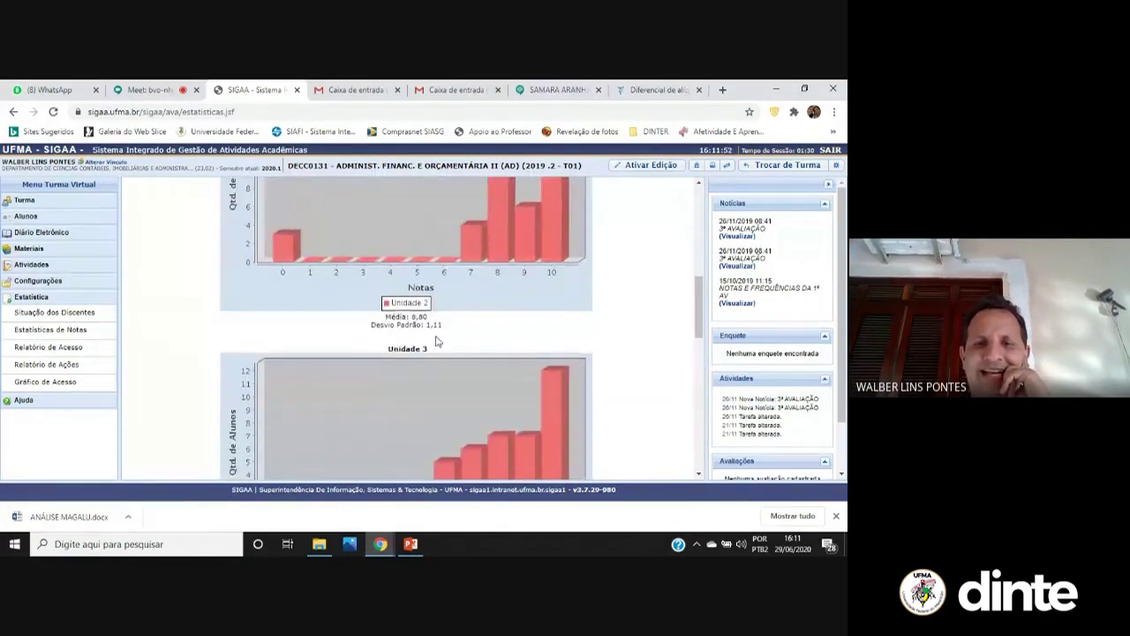
pyautogui.scroll(-2, 369, 328)
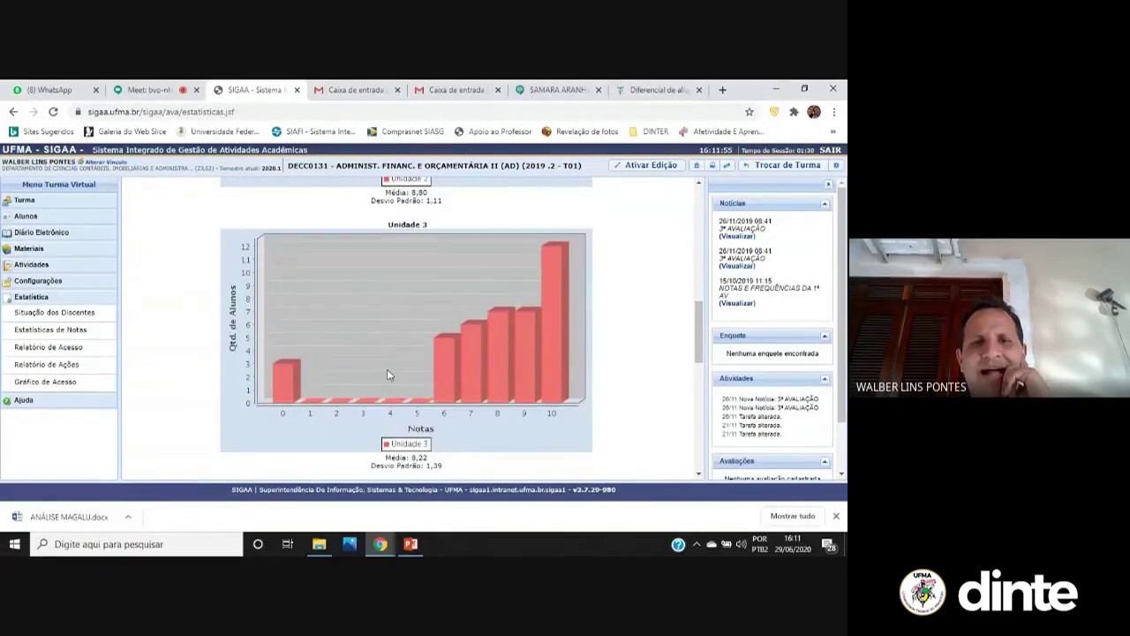
pyautogui.scroll(-3, 389, 376)
pyautogui.scroll(5, 388, 325)
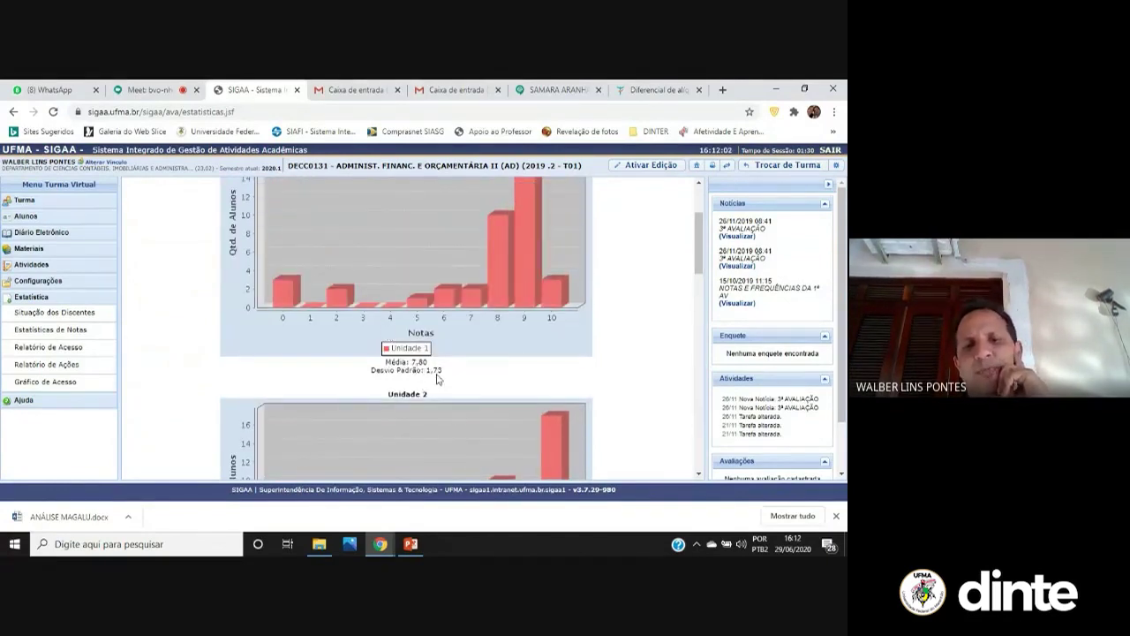
pyautogui.scroll(-3, 437, 378)
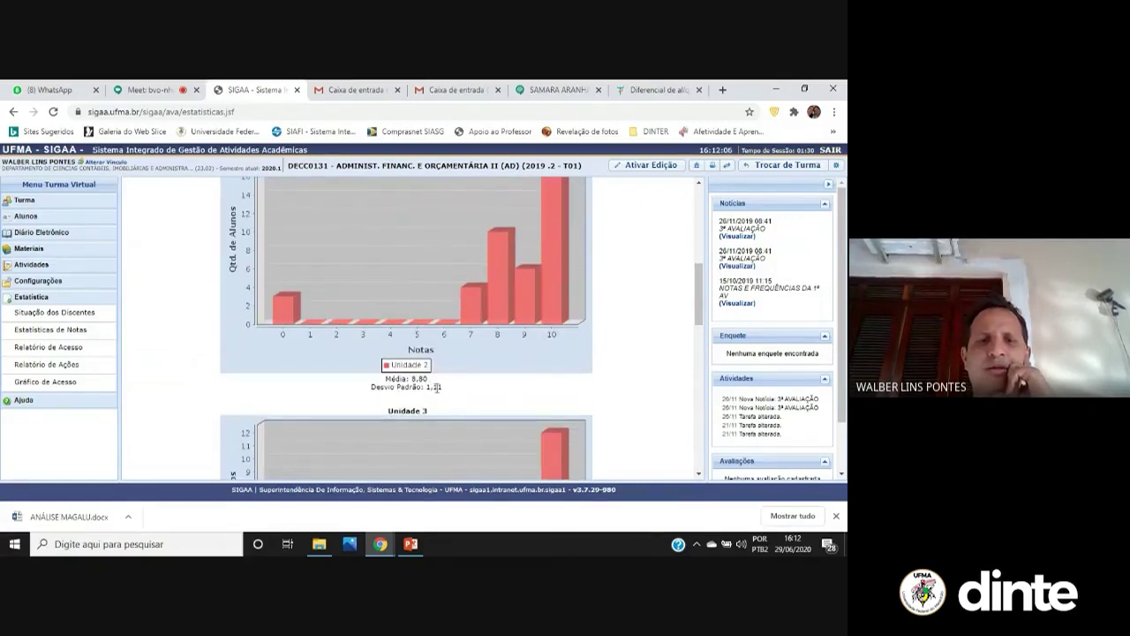
pyautogui.scroll(-3, 437, 387)
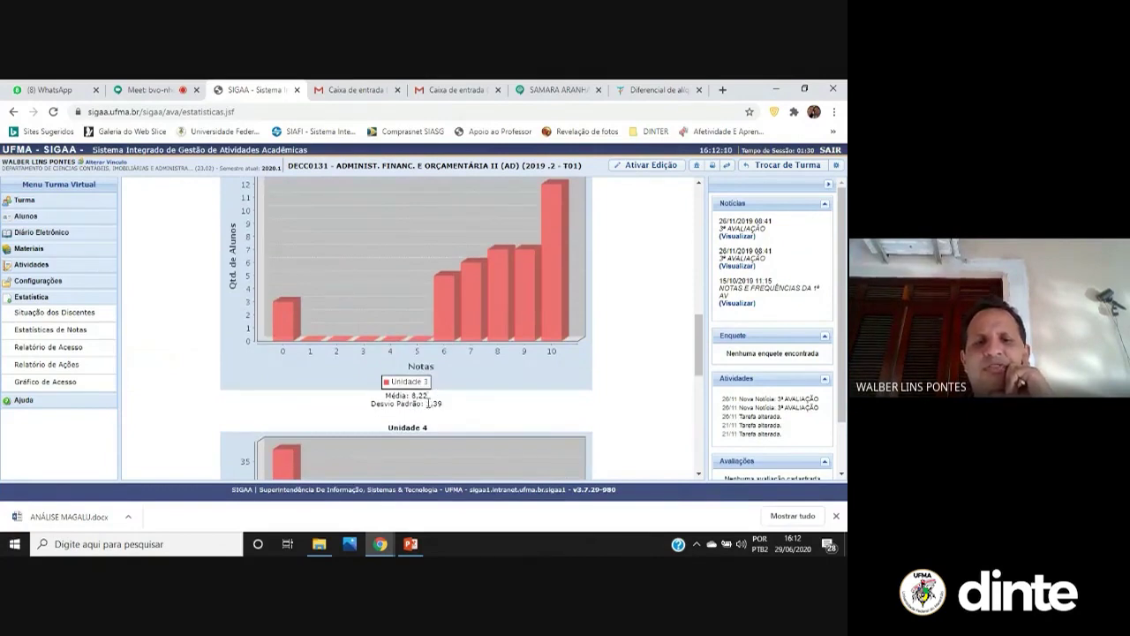
pyautogui.scroll(-3, 428, 402)
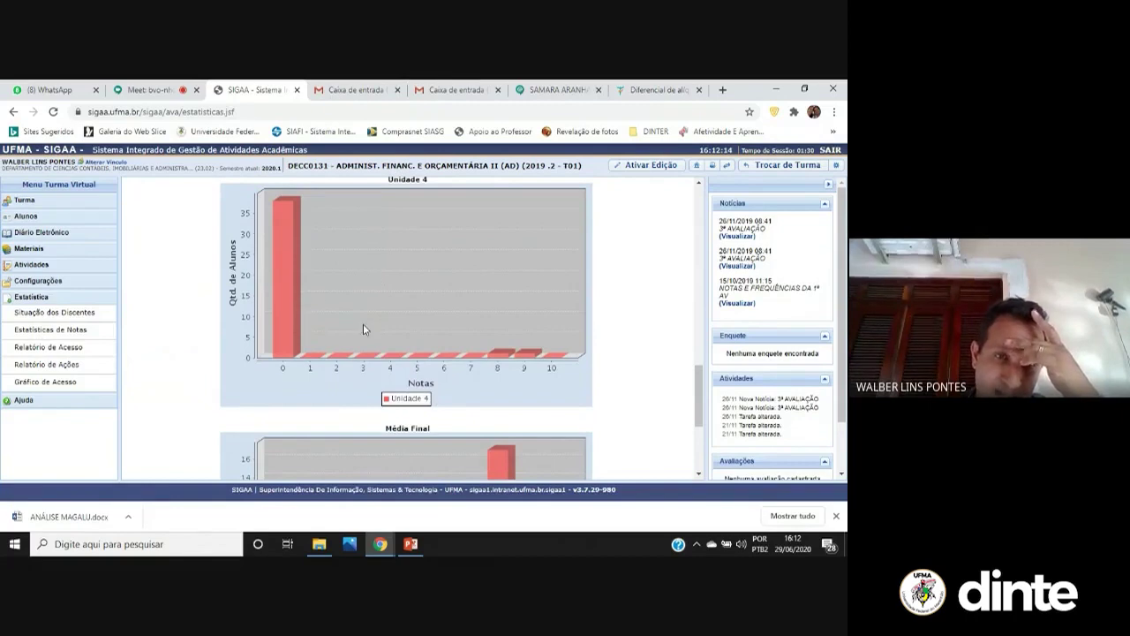
pyautogui.scroll(-3, 460, 422)
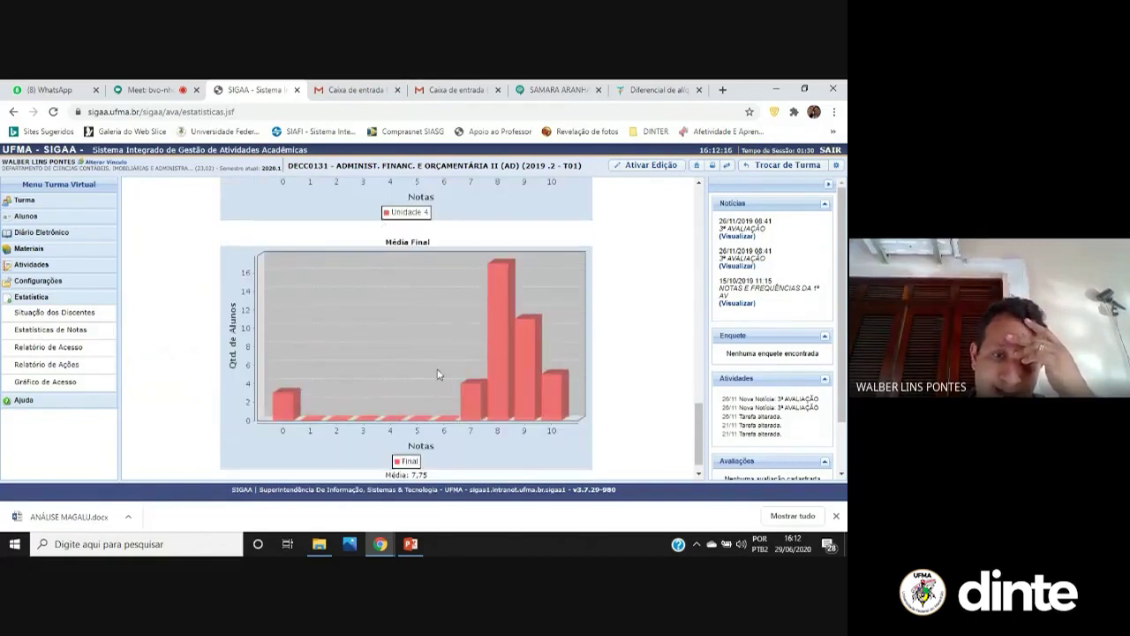
pyautogui.scroll(2, 473, 406)
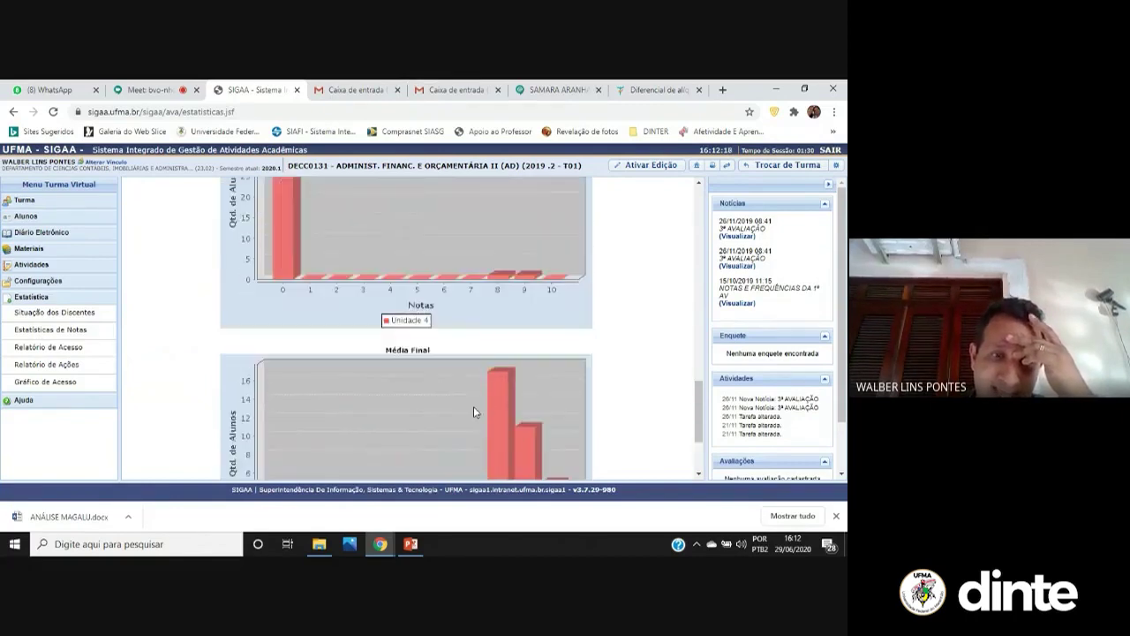
pyautogui.scroll(-1, 477, 410)
pyautogui.scroll(-1, 477, 413)
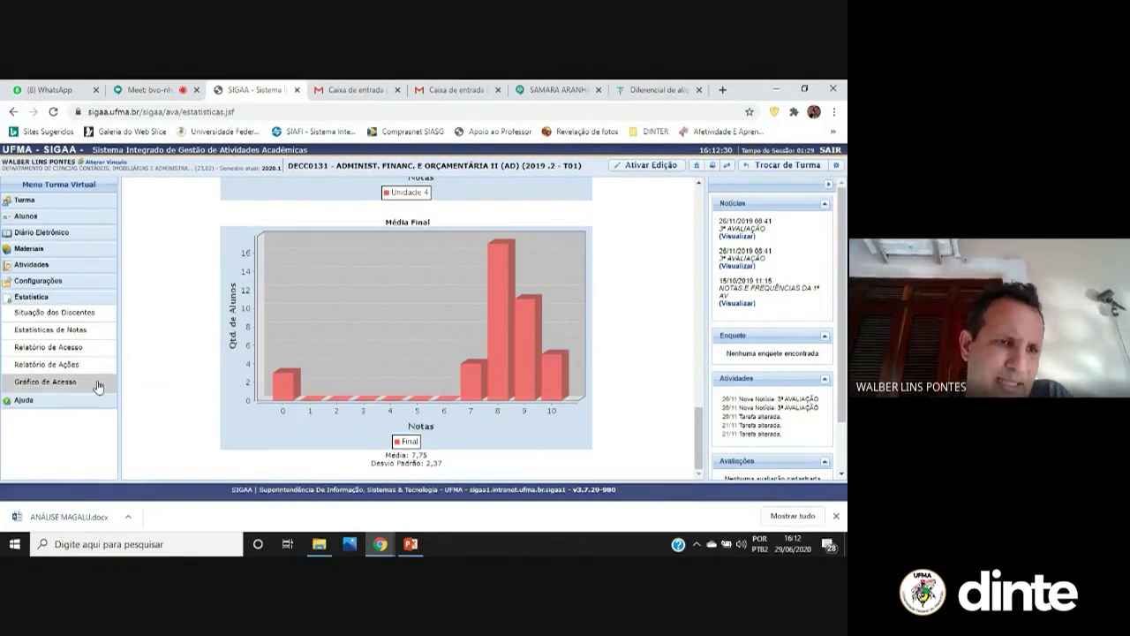
pyautogui.click(86, 352)
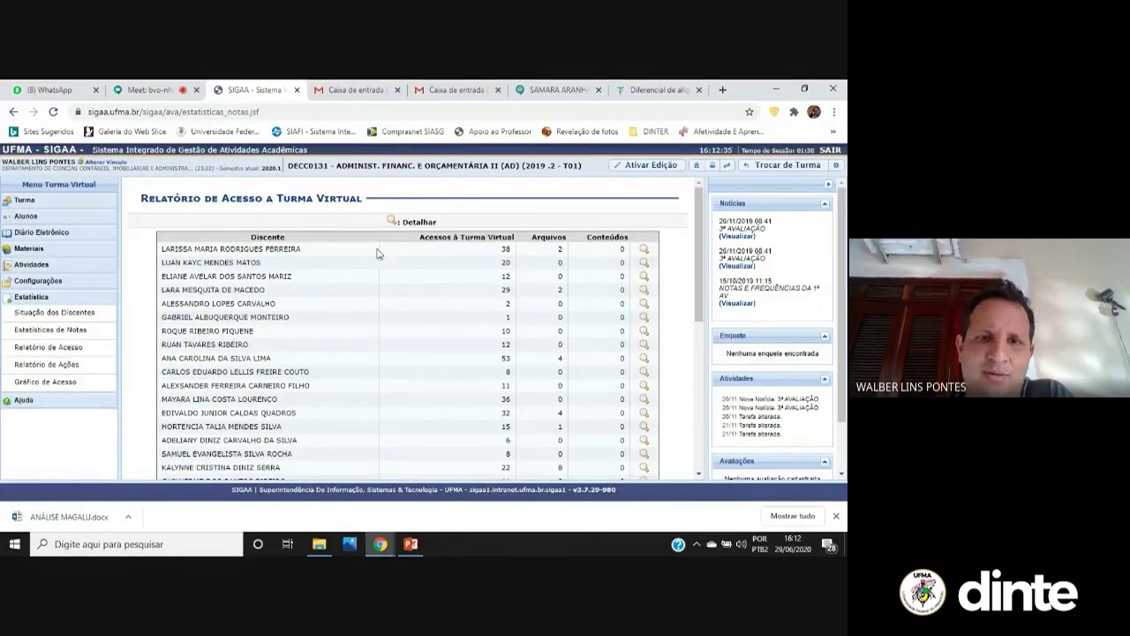
# Review the 40-student access table, then open the class's Relatório de Ações
pyautogui.scroll(-3, 493, 345)
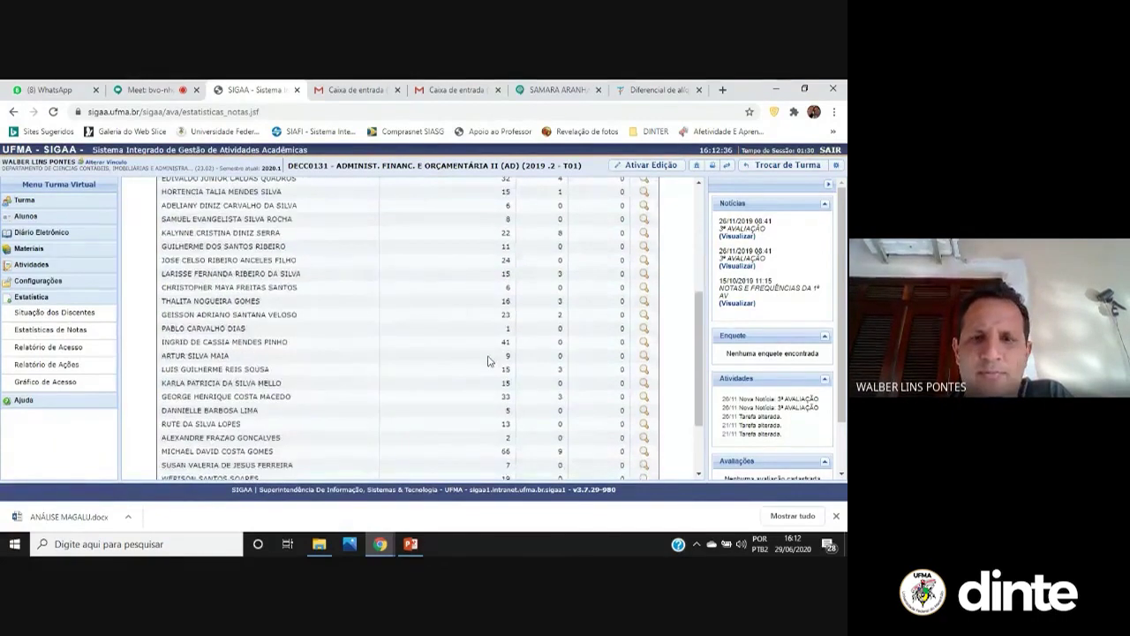
pyautogui.scroll(-2, 487, 360)
pyautogui.click(48, 364)
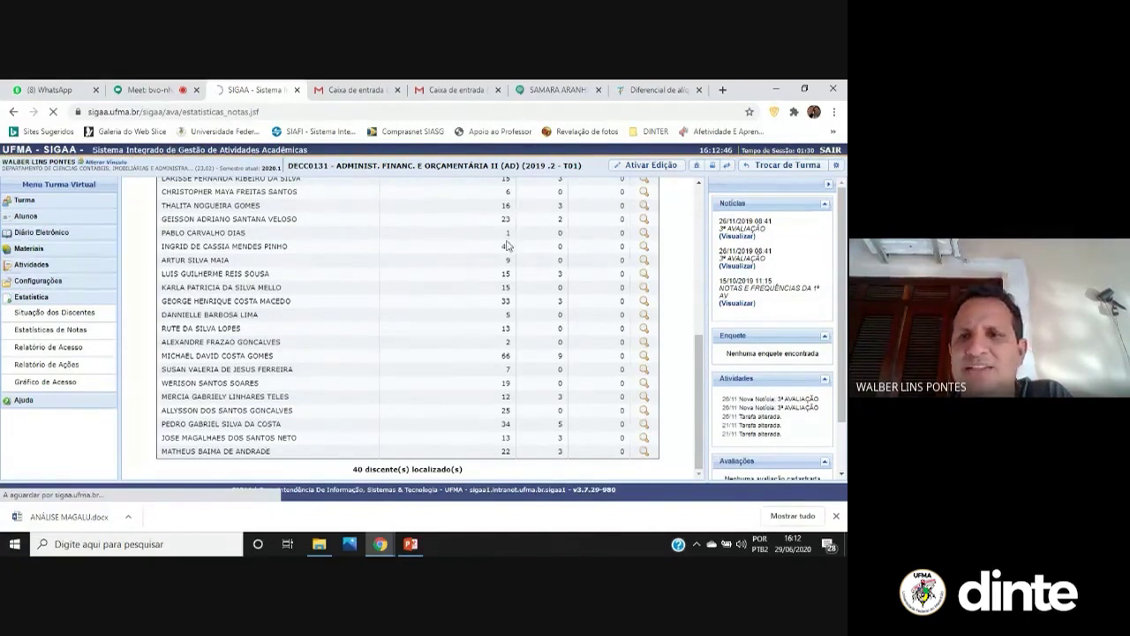
pyautogui.scroll(1, 535, 286)
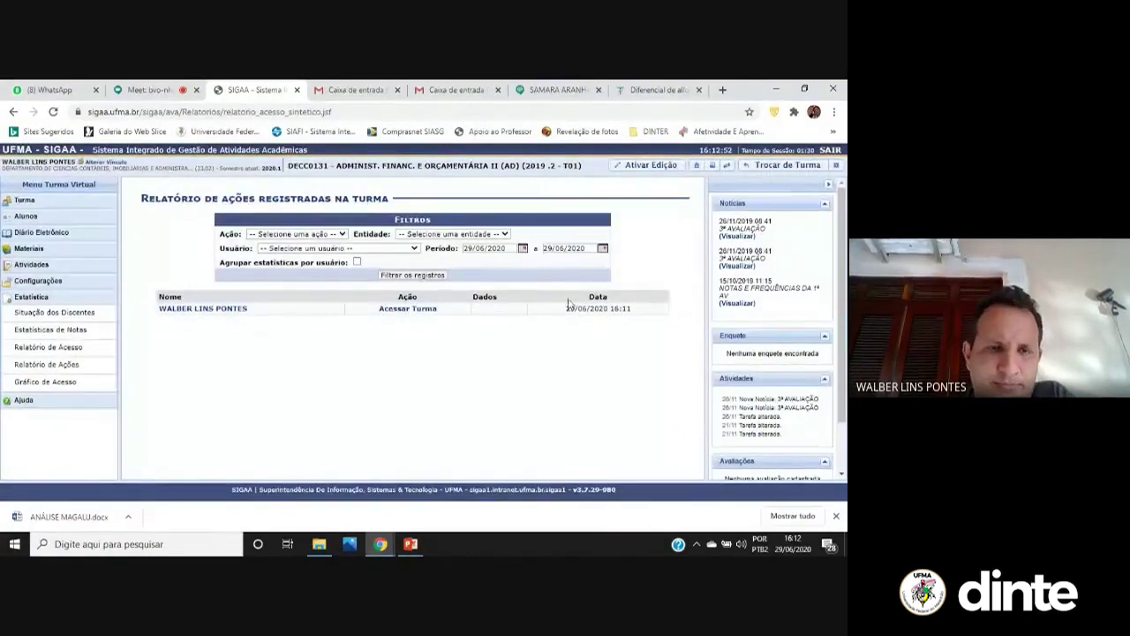
# Filter the action records to Acessar on entity Turma for this user, with an October 2019 start
pyautogui.click(340, 234)
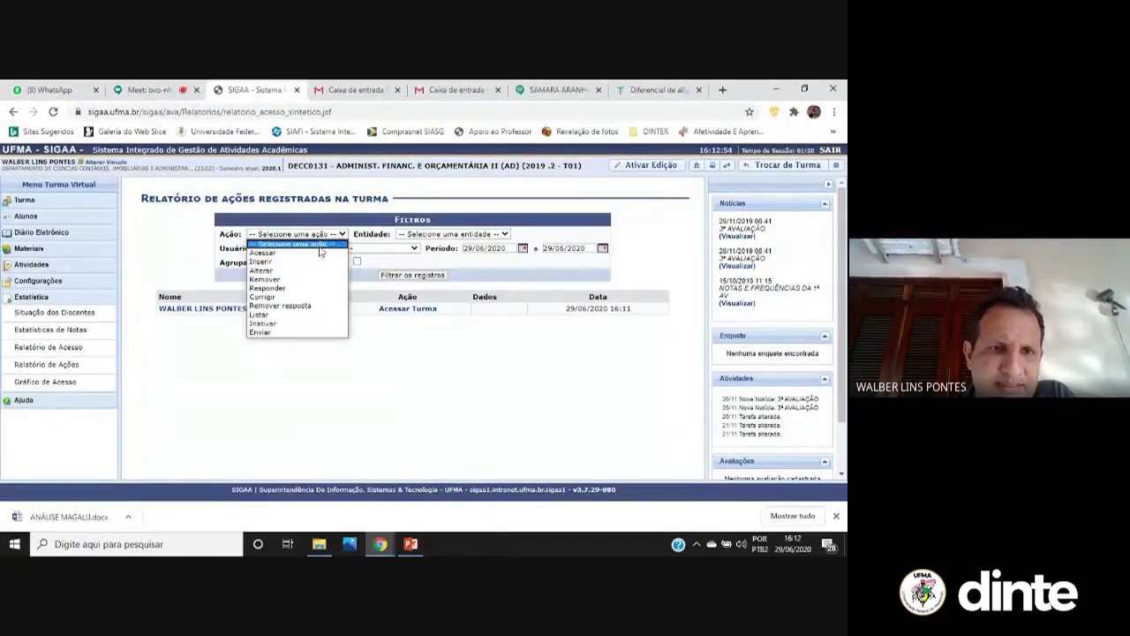
pyautogui.click(304, 253)
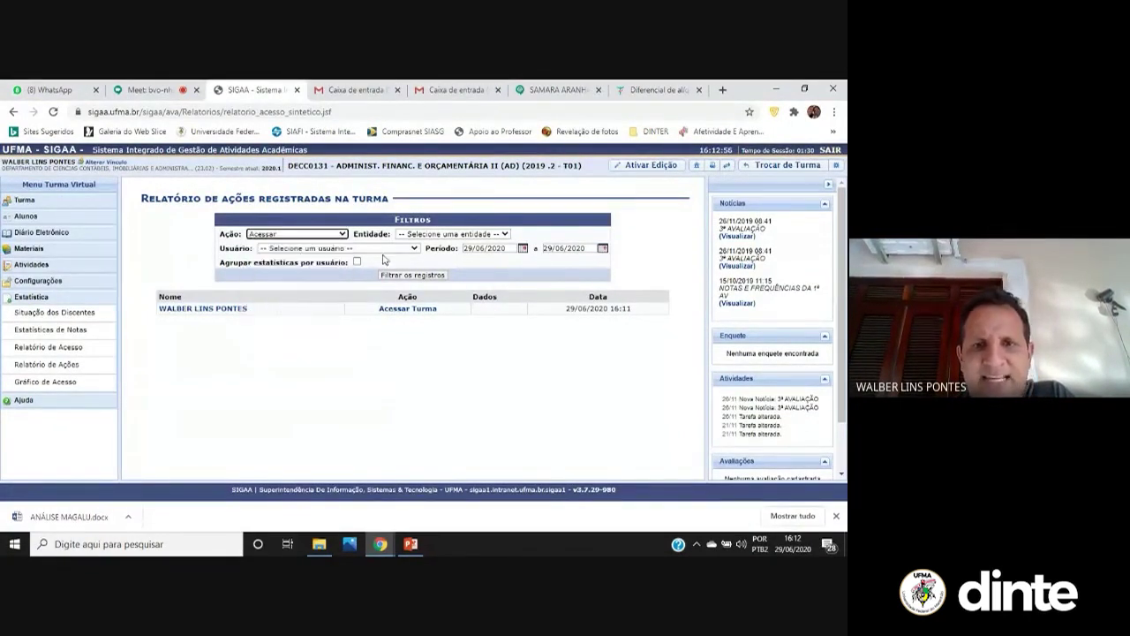
pyautogui.click(446, 235)
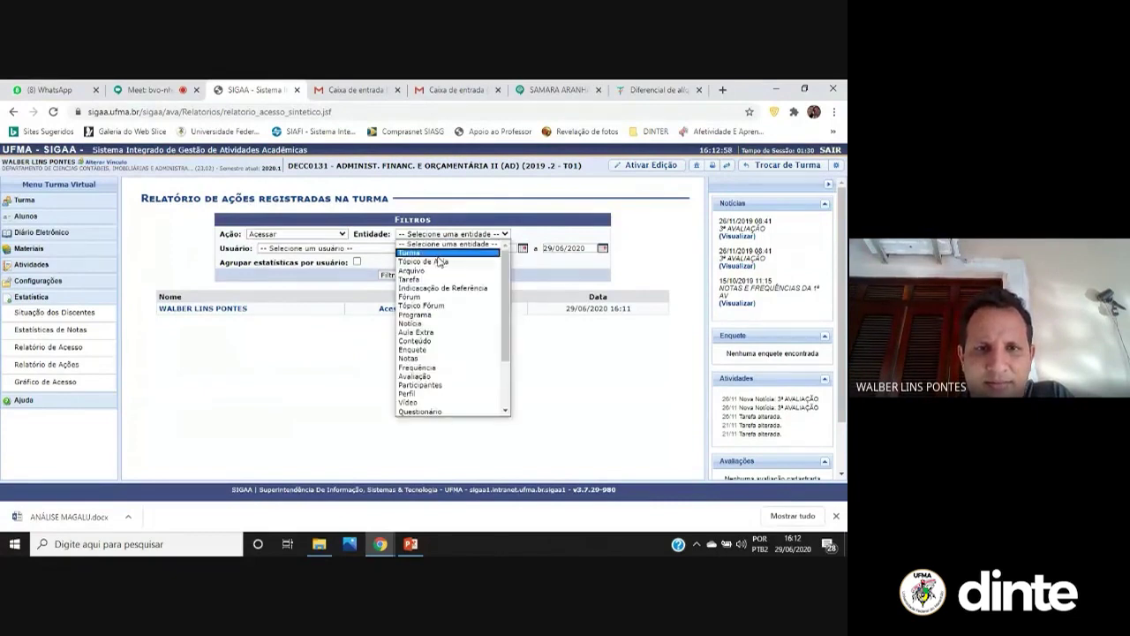
pyautogui.click(439, 255)
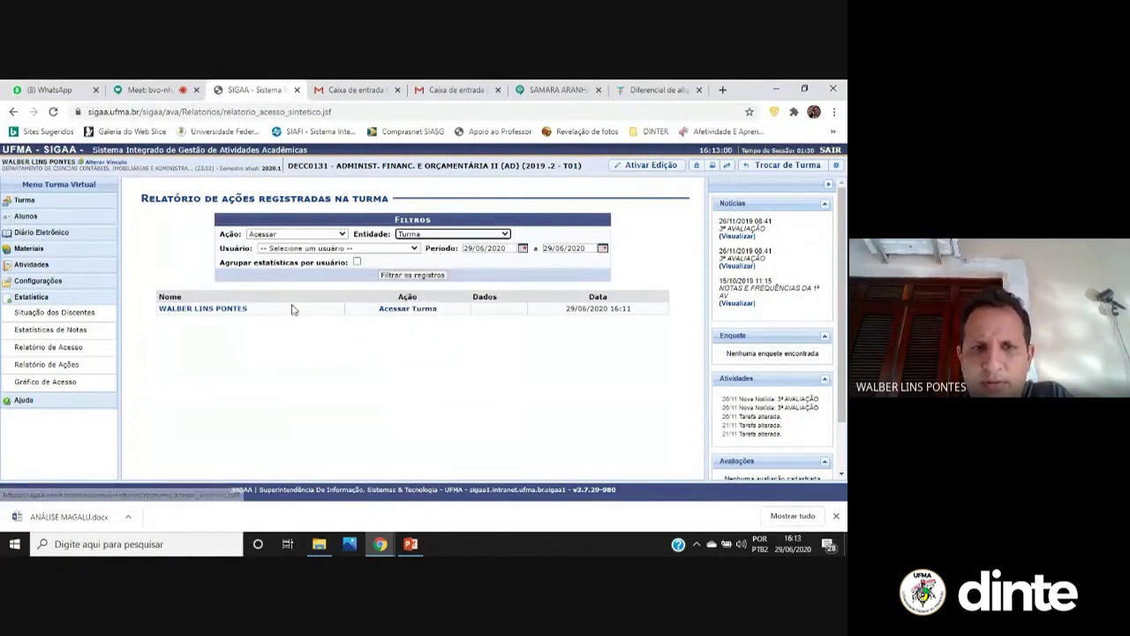
pyautogui.click(238, 310)
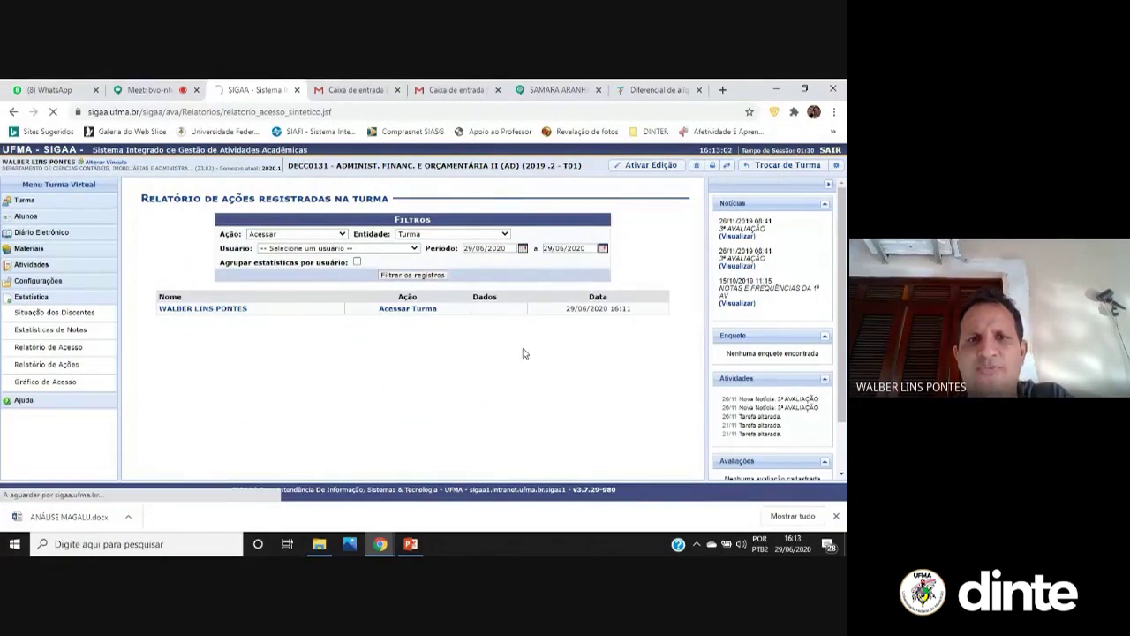
pyautogui.click(525, 250)
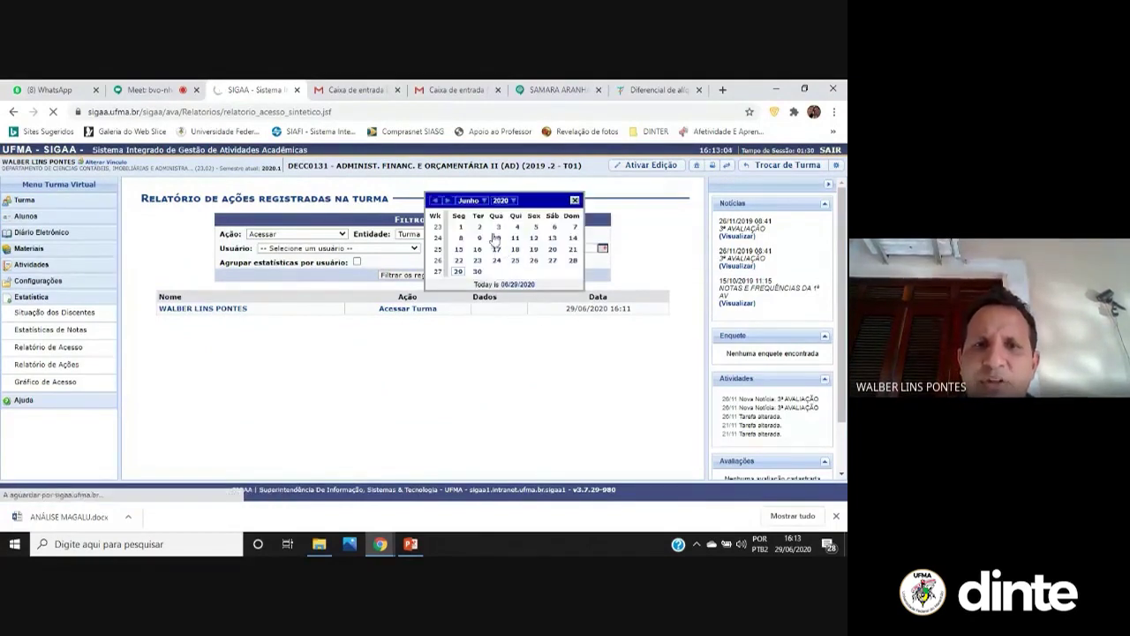
pyautogui.click(518, 203)
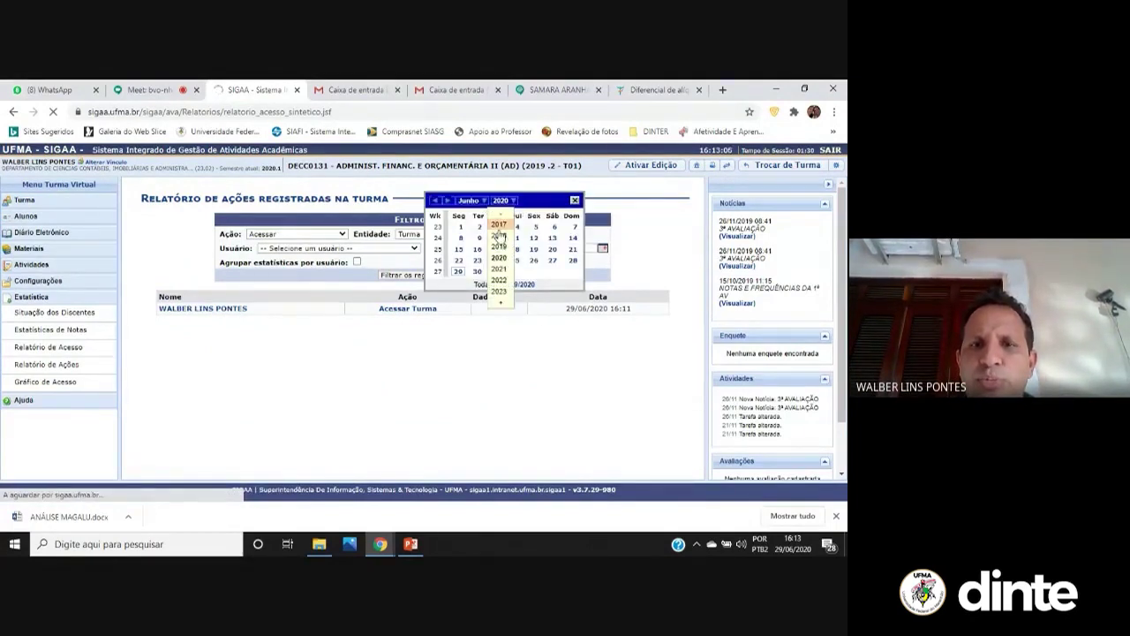
pyautogui.click(506, 249)
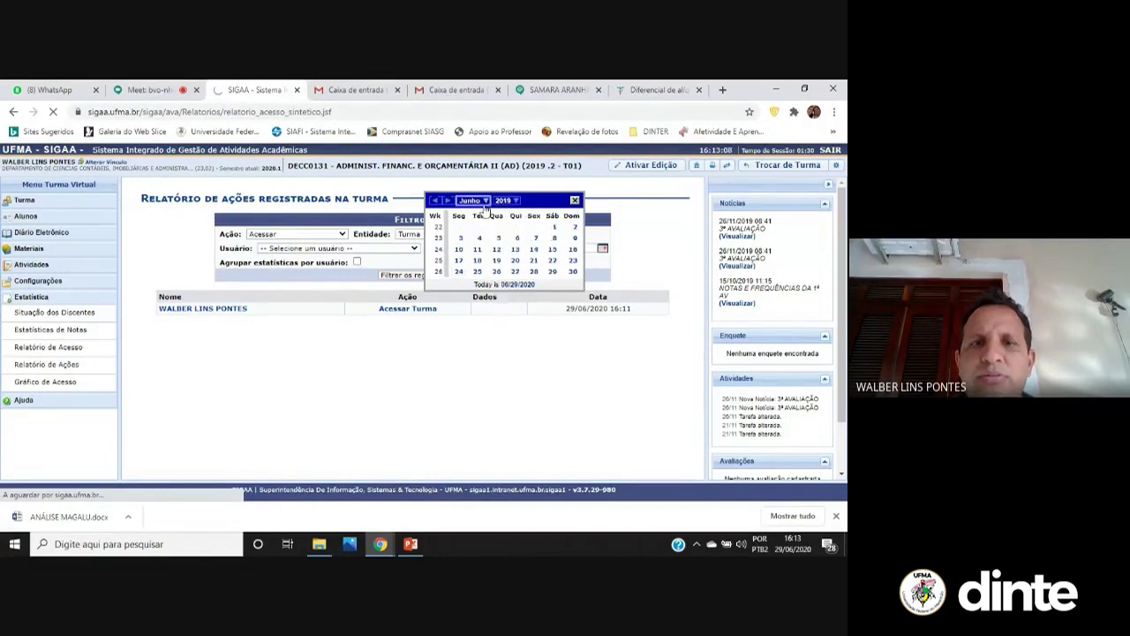
pyautogui.click(470, 201)
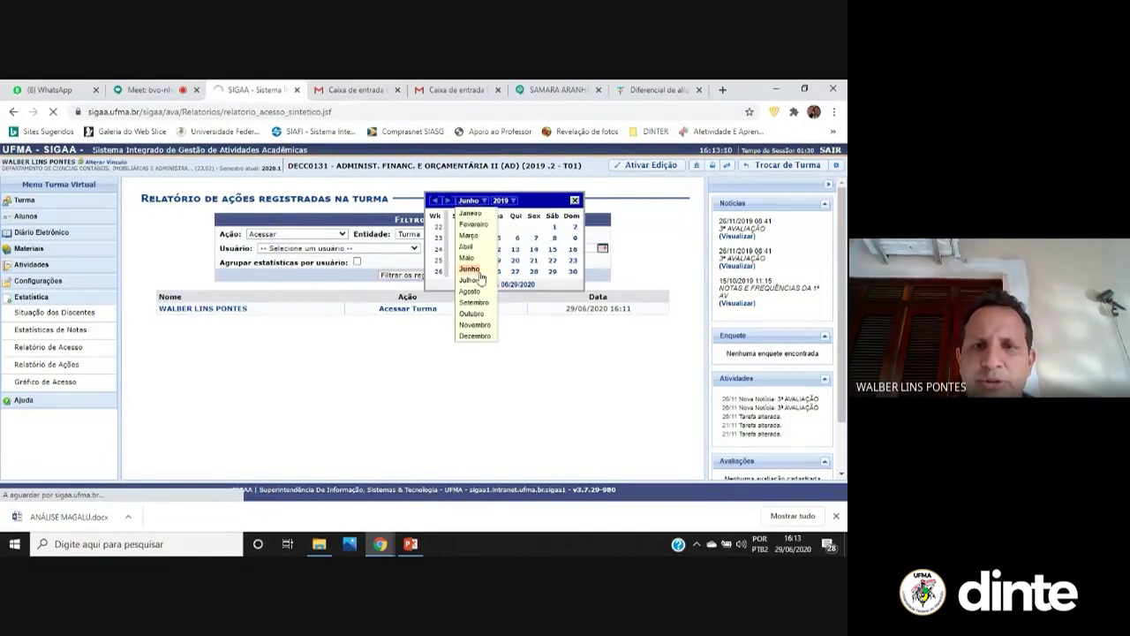
pyautogui.click(476, 314)
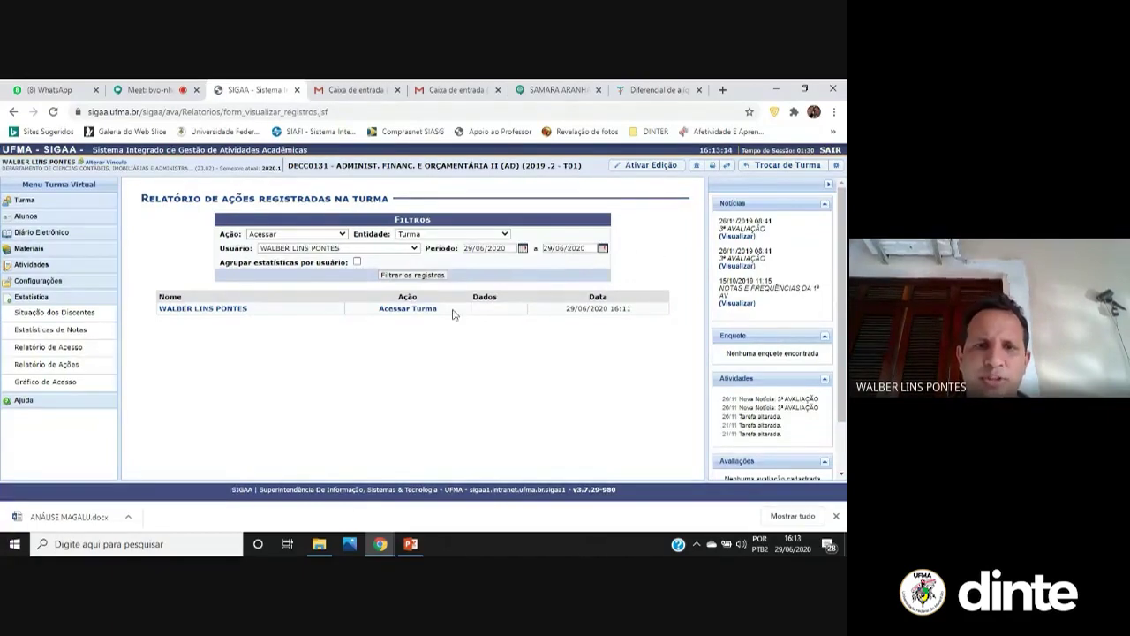
pyautogui.click(421, 281)
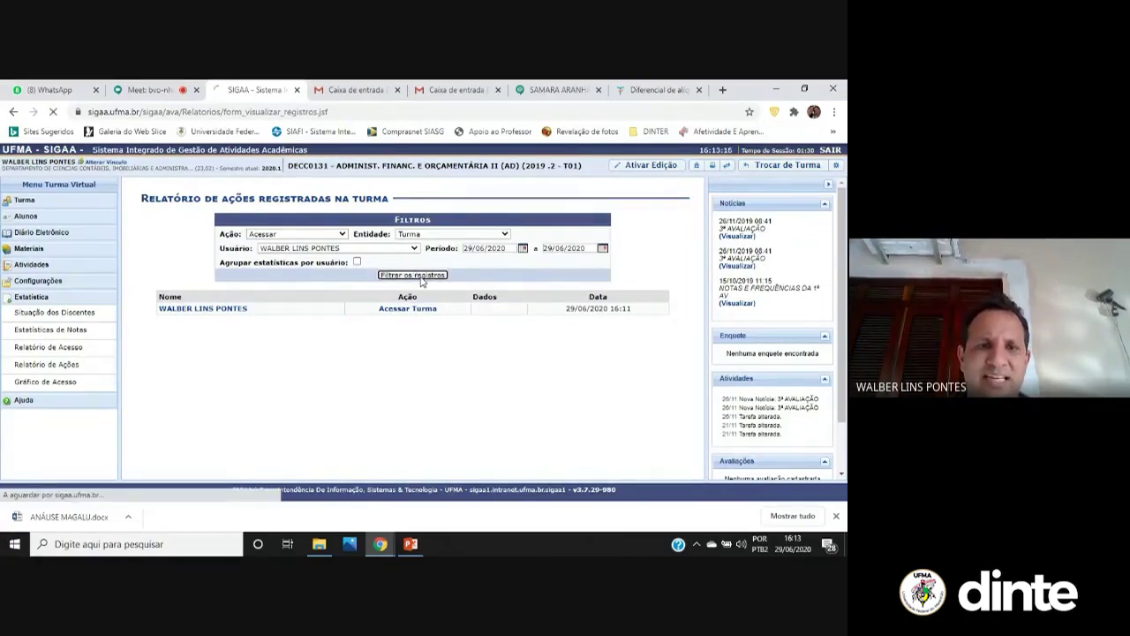
# Filter the action records to a single student
pyautogui.click(403, 251)
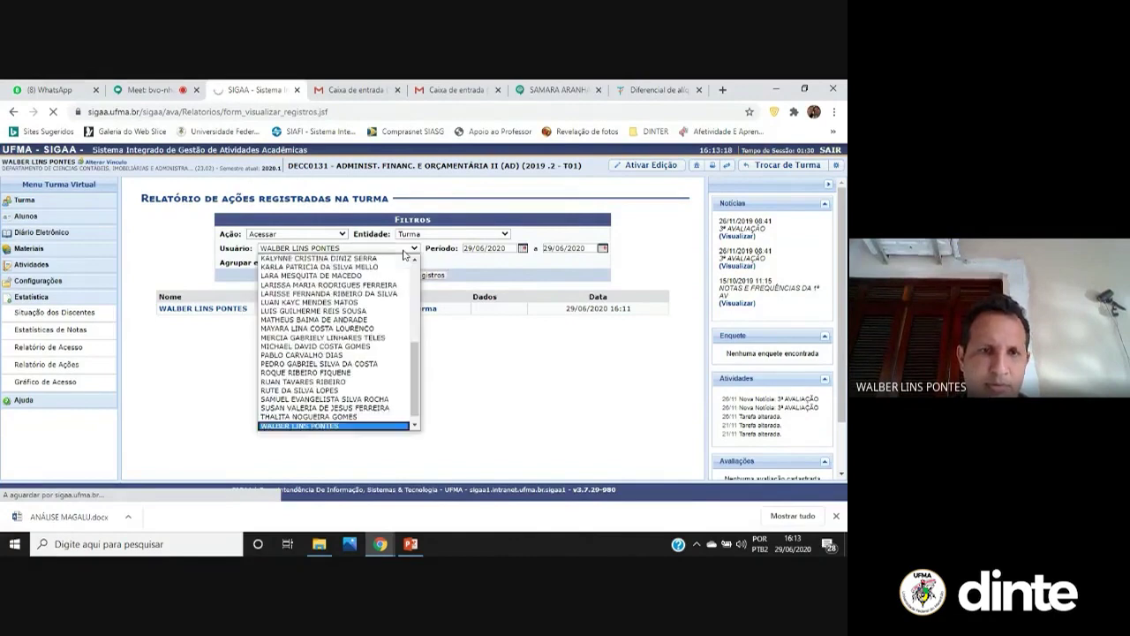
pyautogui.click(336, 320)
pyautogui.click(424, 279)
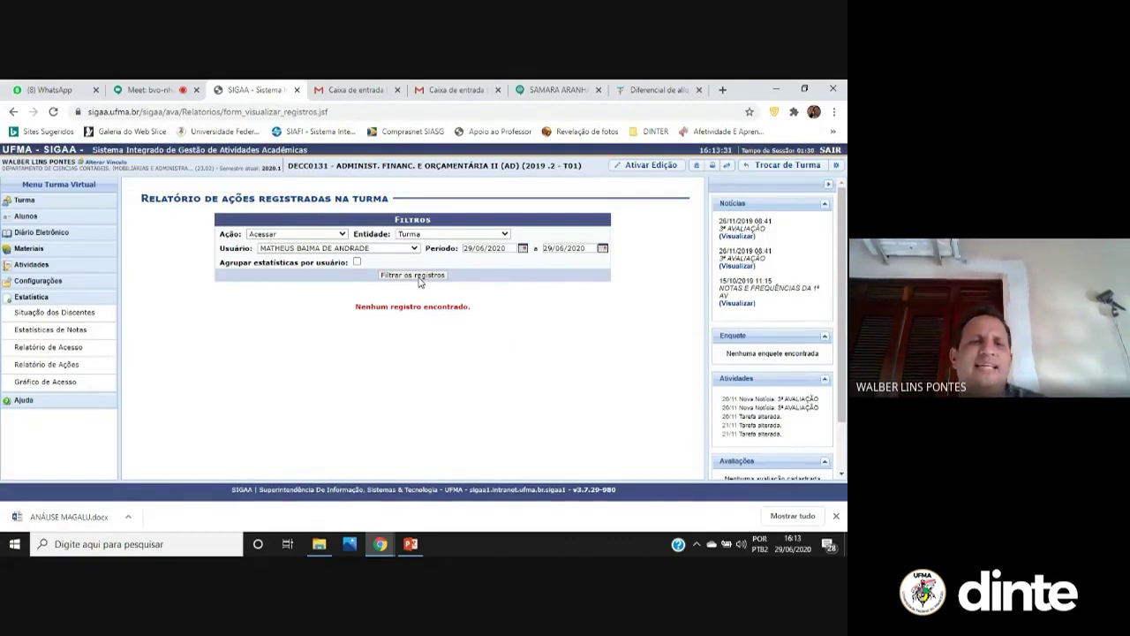
# Refilter to the teacher's own user, showing one Acessar Turma entry on 29/06/2020
pyautogui.click(371, 245)
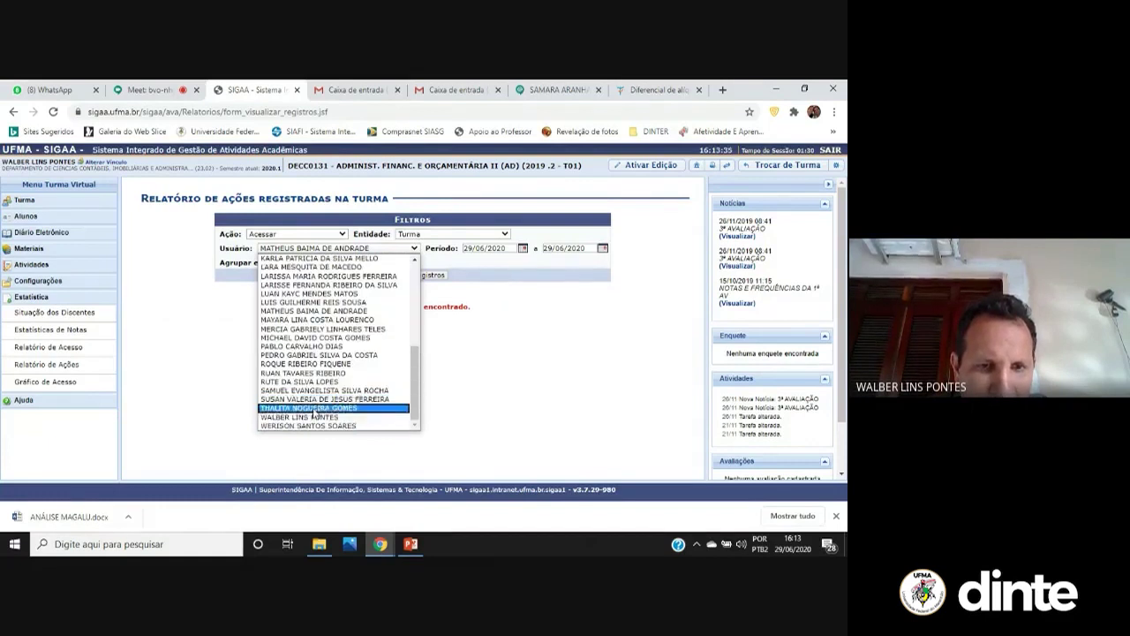
pyautogui.click(314, 417)
pyautogui.click(411, 276)
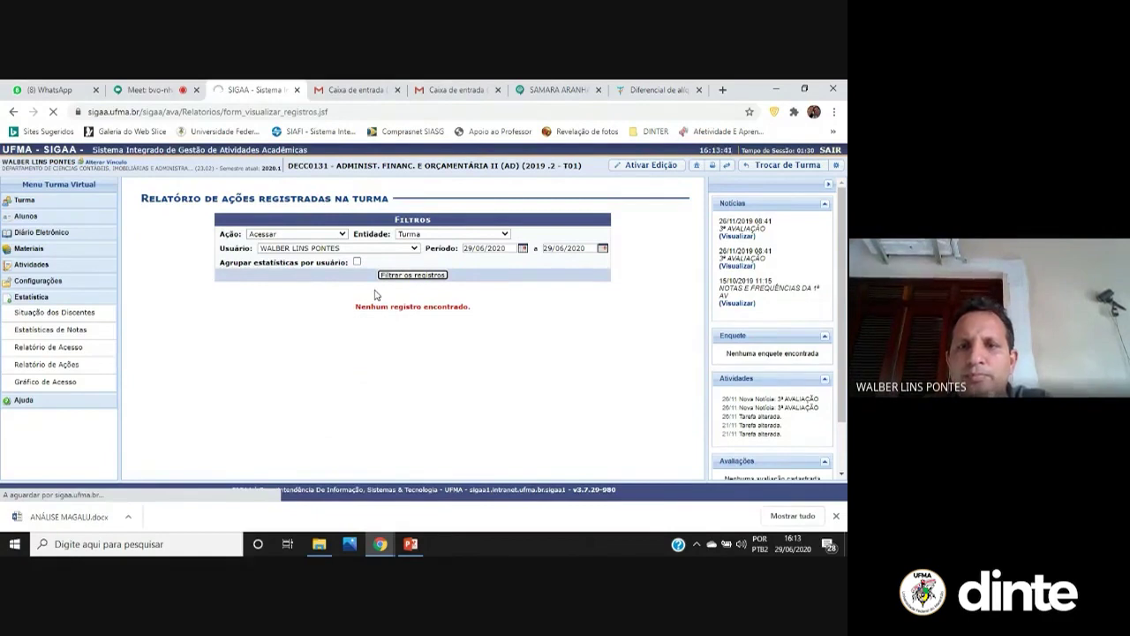
# Move the period start calendar to October 2019, closing it without picking a day
pyautogui.click(523, 248)
pyautogui.click(501, 200)
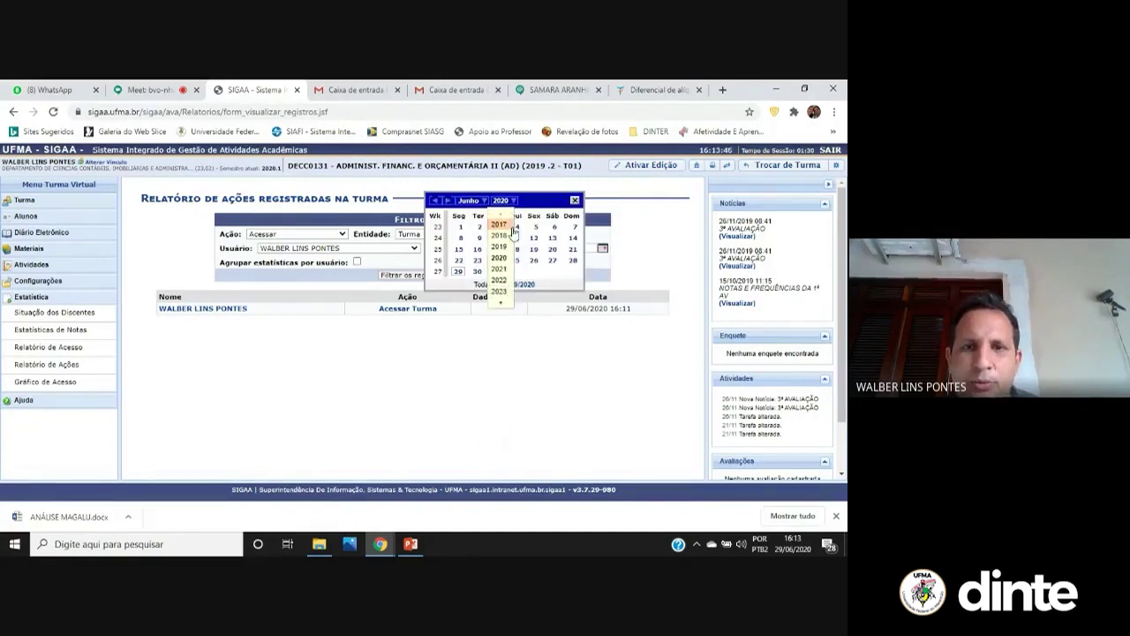
pyautogui.click(510, 249)
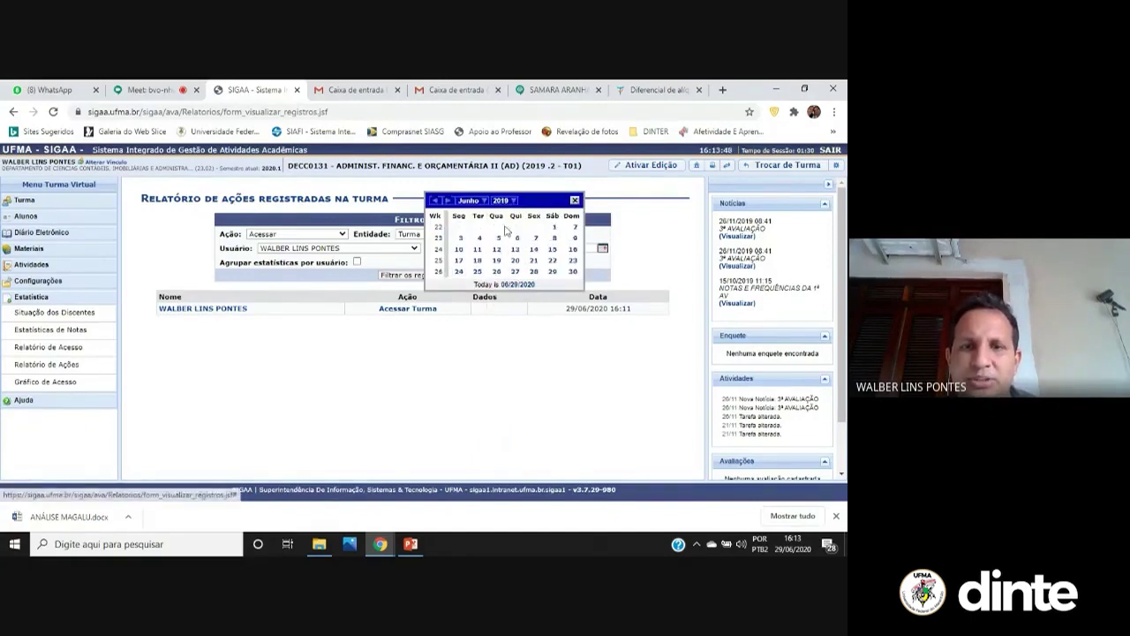
pyautogui.click(479, 203)
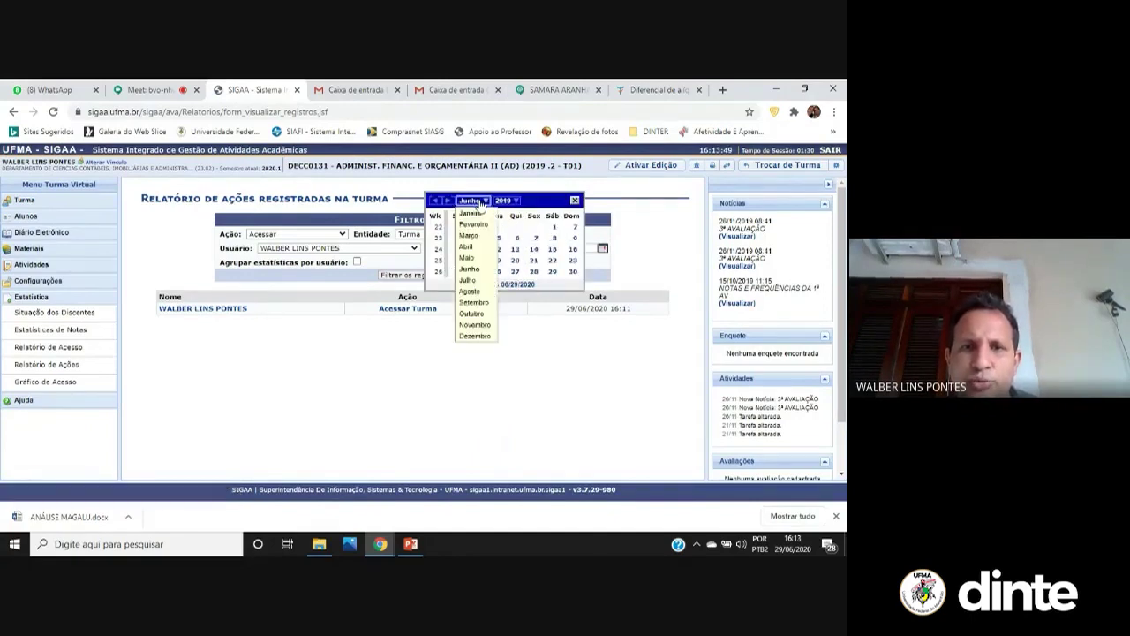
pyautogui.click(473, 313)
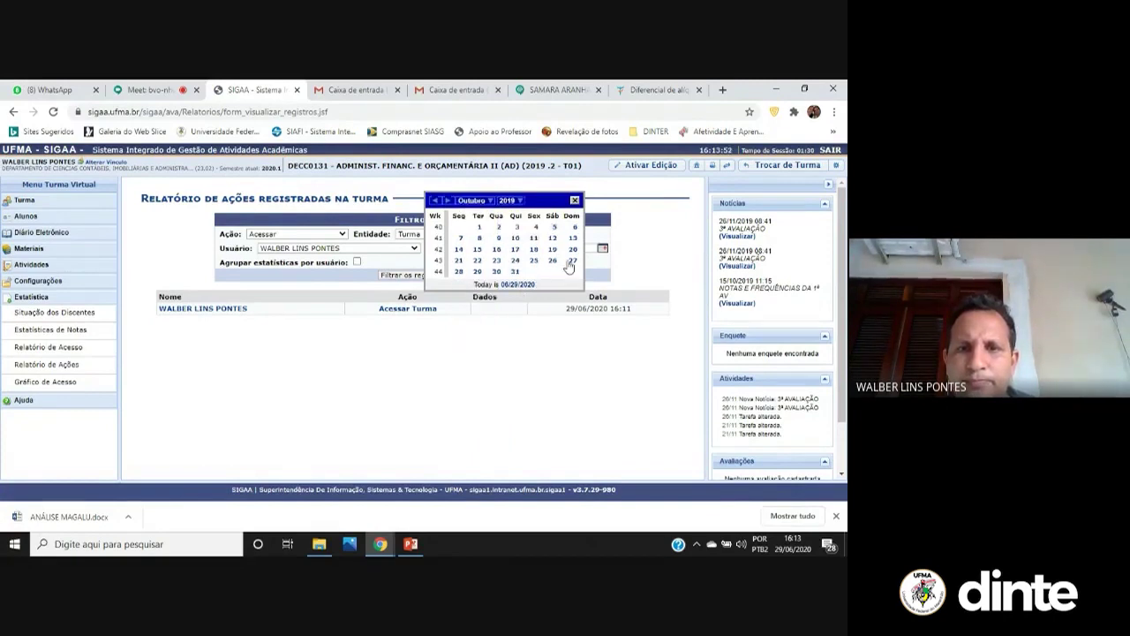
pyautogui.click(651, 255)
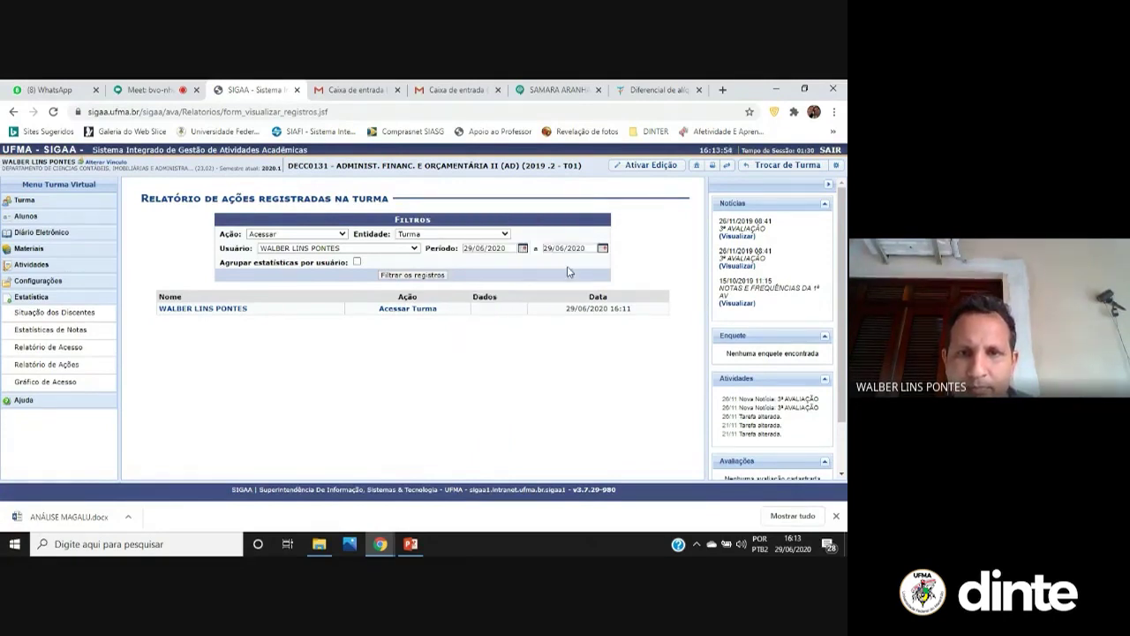
# Set the period start to 09/10/2019 and filter, listing Acessar Turma entries back to November 2019
pyautogui.click(497, 247)
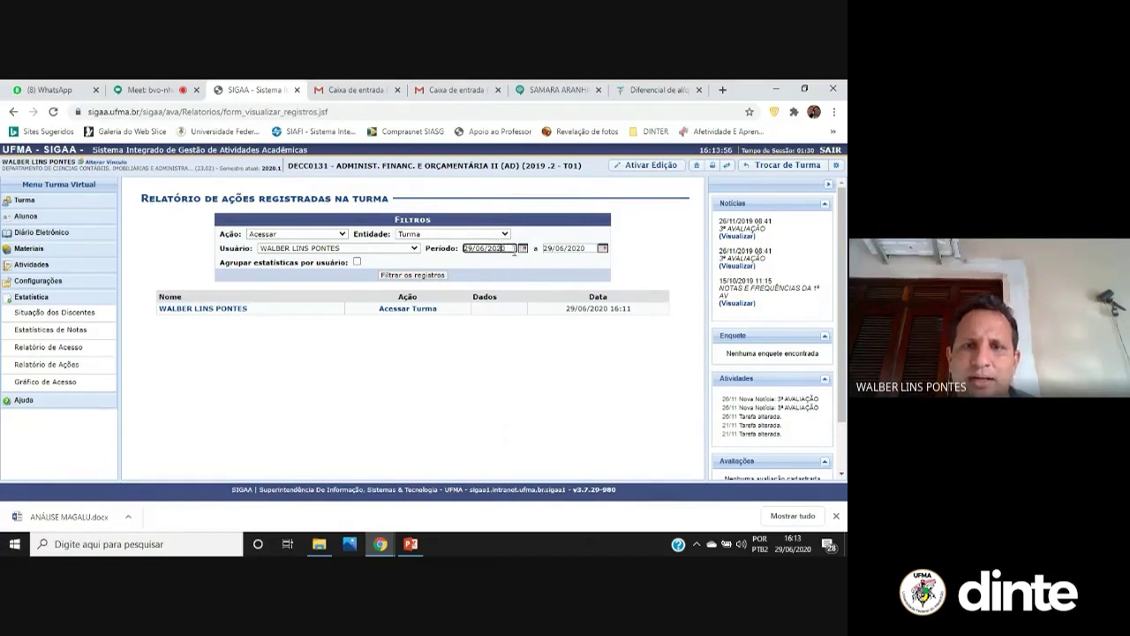
pyautogui.click(524, 249)
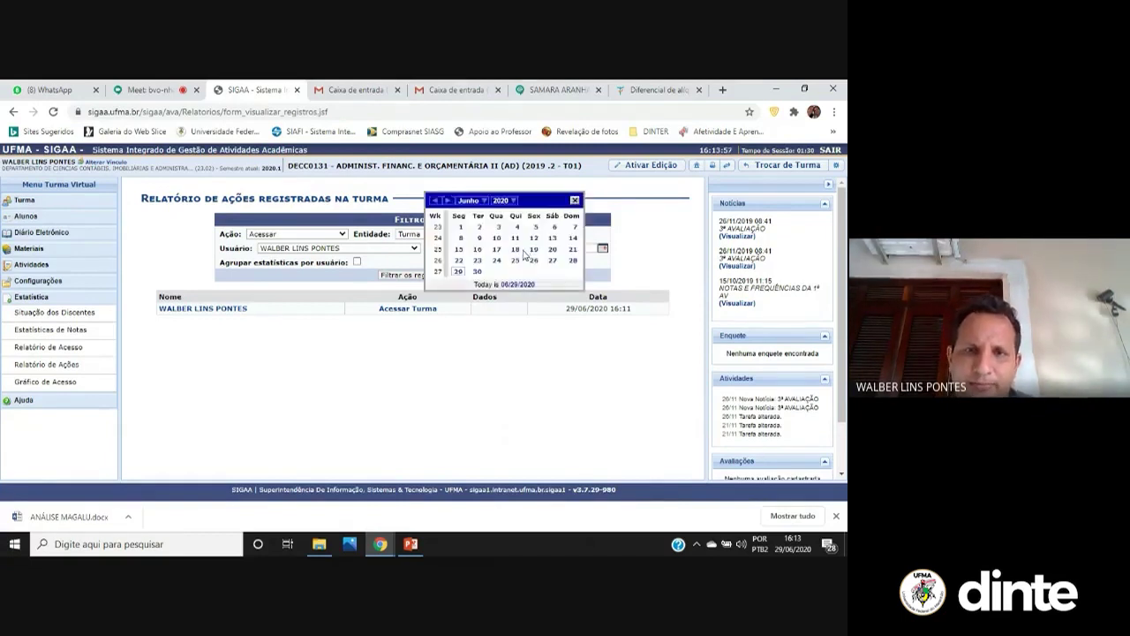
pyautogui.click(485, 203)
pyautogui.moveTo(477, 203); pyautogui.dragTo(473, 325)
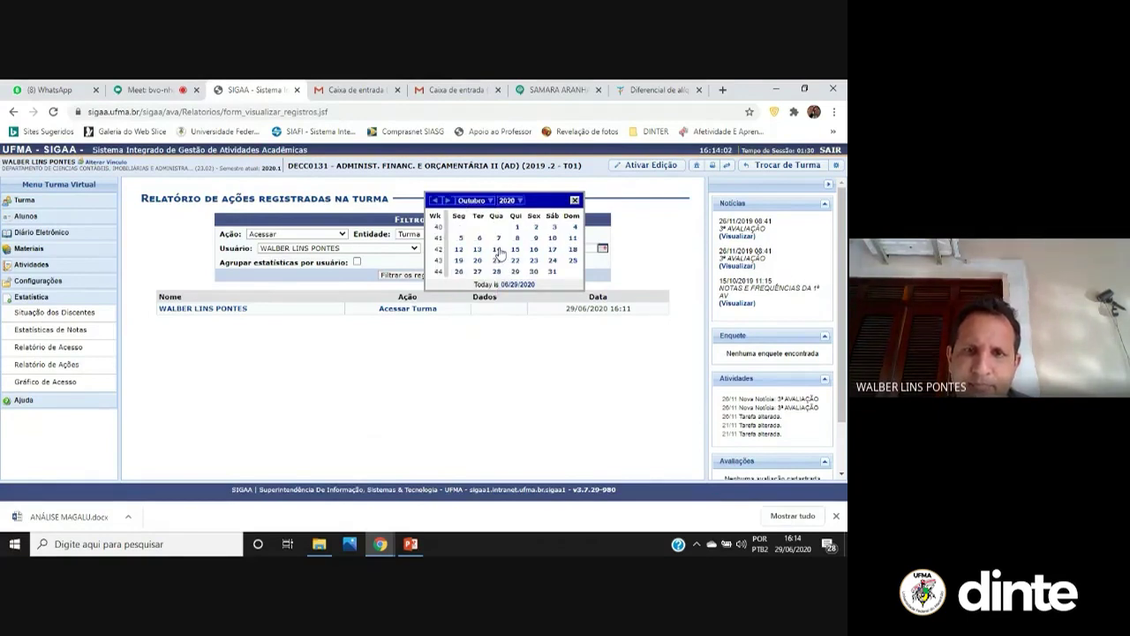
pyautogui.click(512, 202)
pyautogui.click(511, 249)
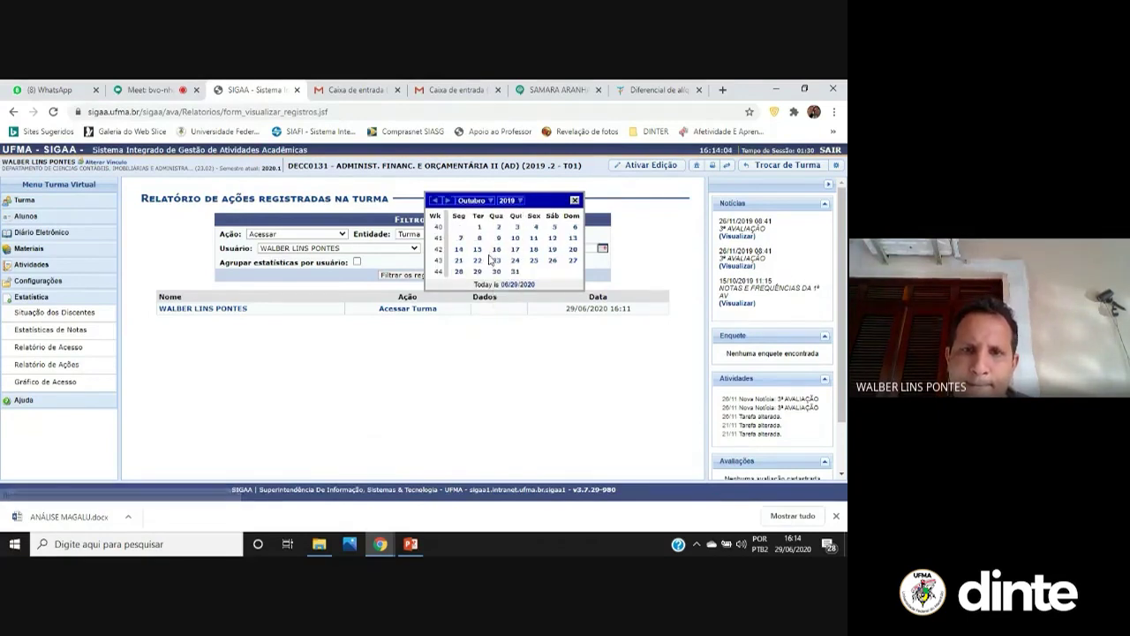
pyautogui.click(498, 237)
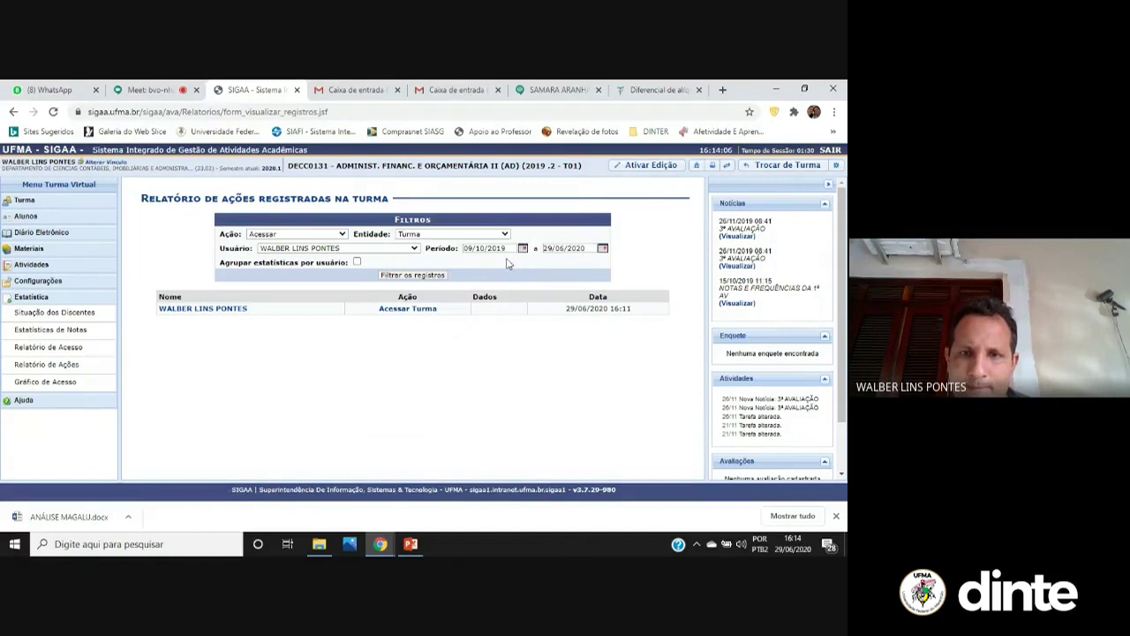
pyautogui.click(404, 274)
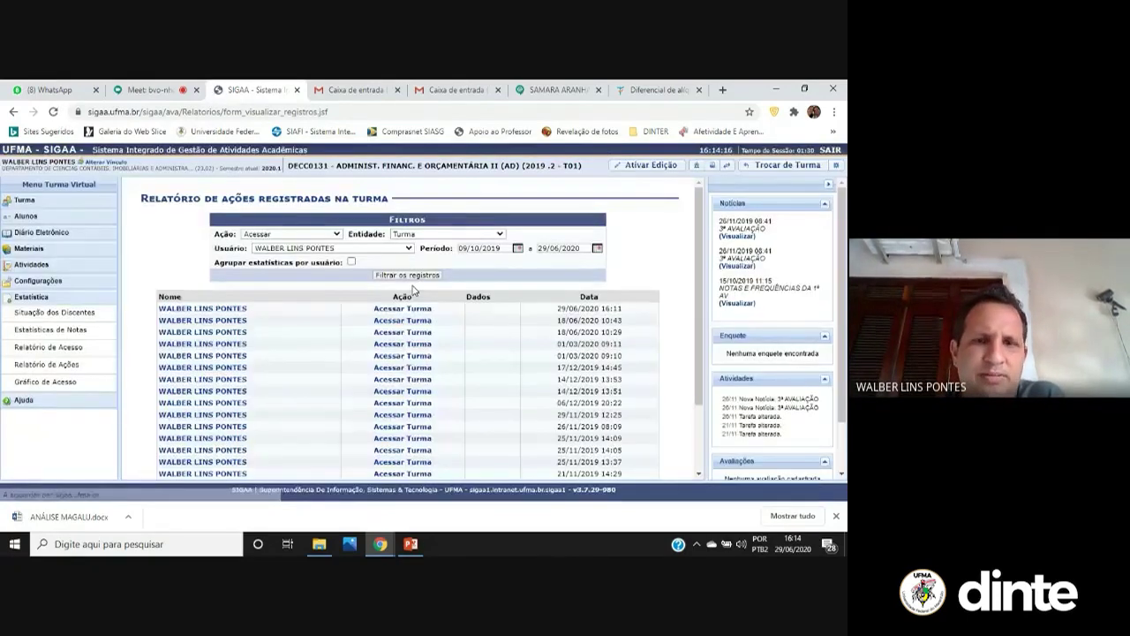
# Filter the action report to a single student's recorded actions
pyautogui.scroll(-2, 221, 217)
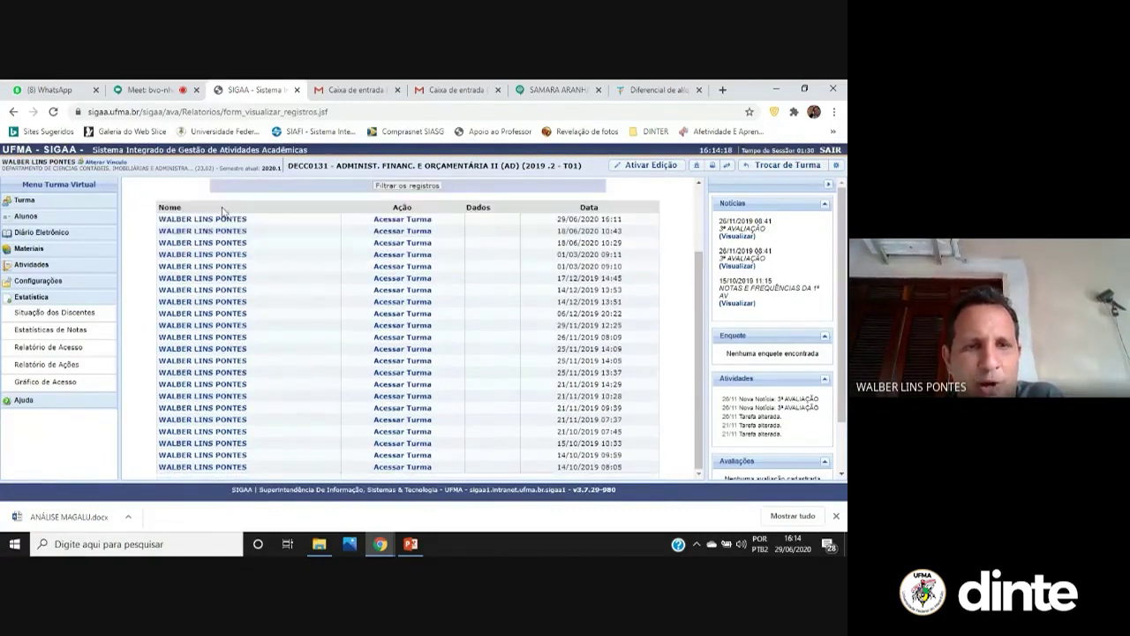
pyautogui.scroll(2, 378, 385)
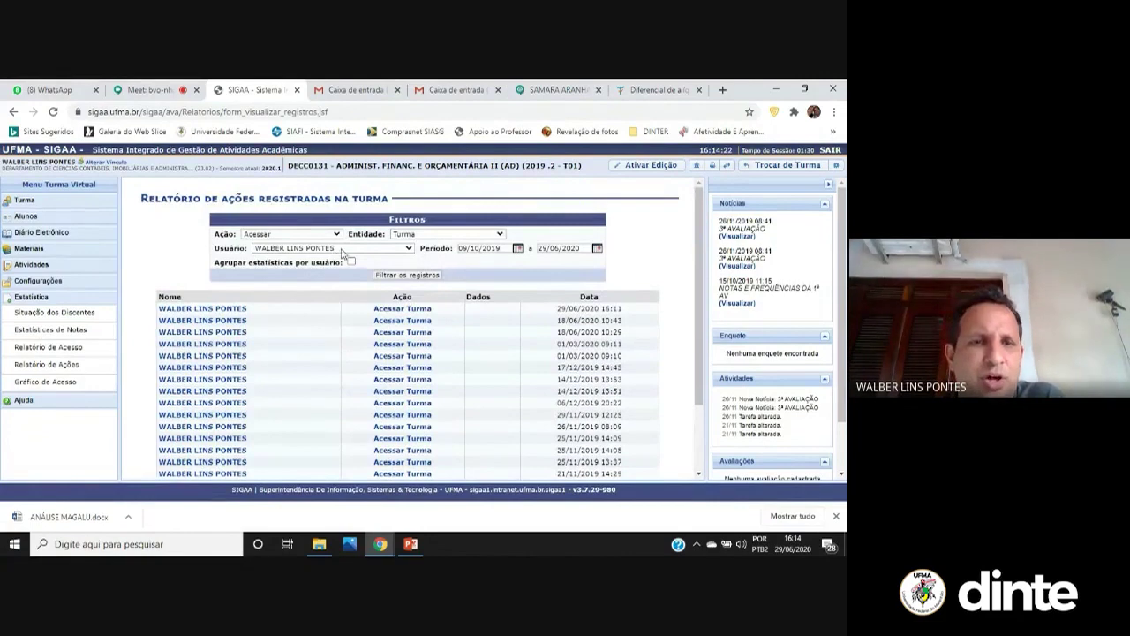
pyautogui.click(342, 250)
pyautogui.click(291, 390)
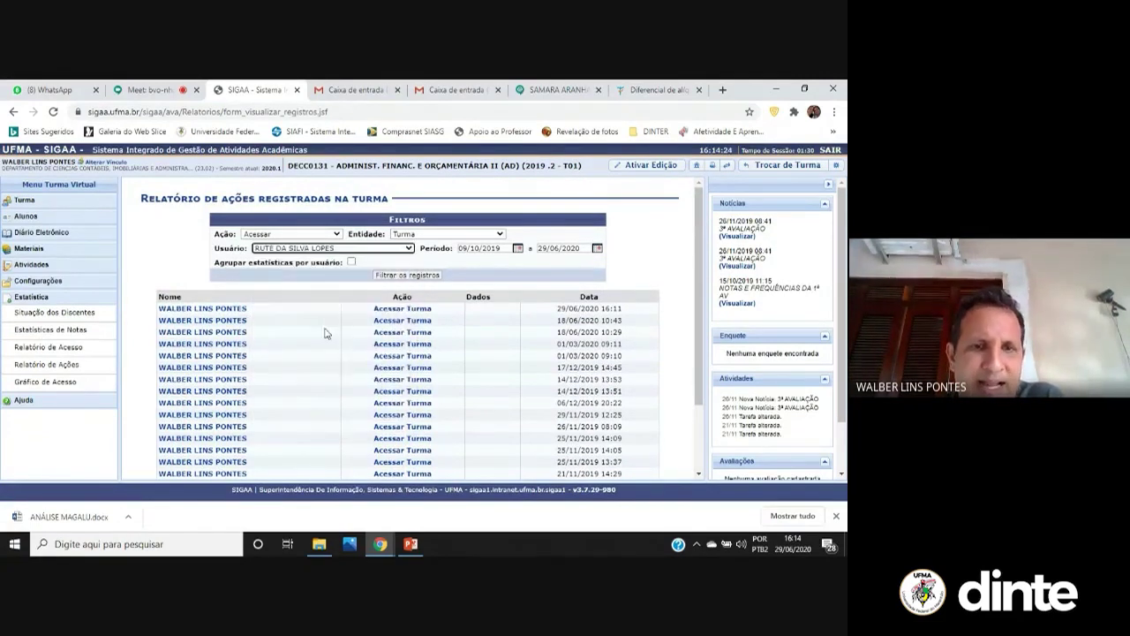
pyautogui.click(415, 277)
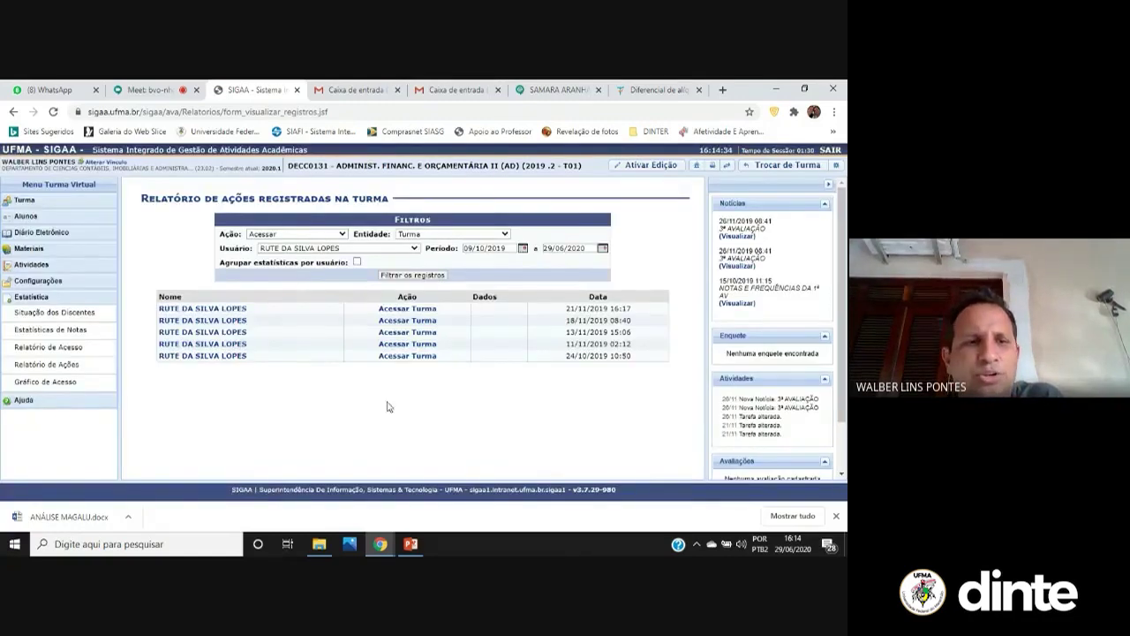
# Clear the action type filter and refilter, listing five accesses from 24/10/2019 to 21/11/2019
pyautogui.click(322, 235)
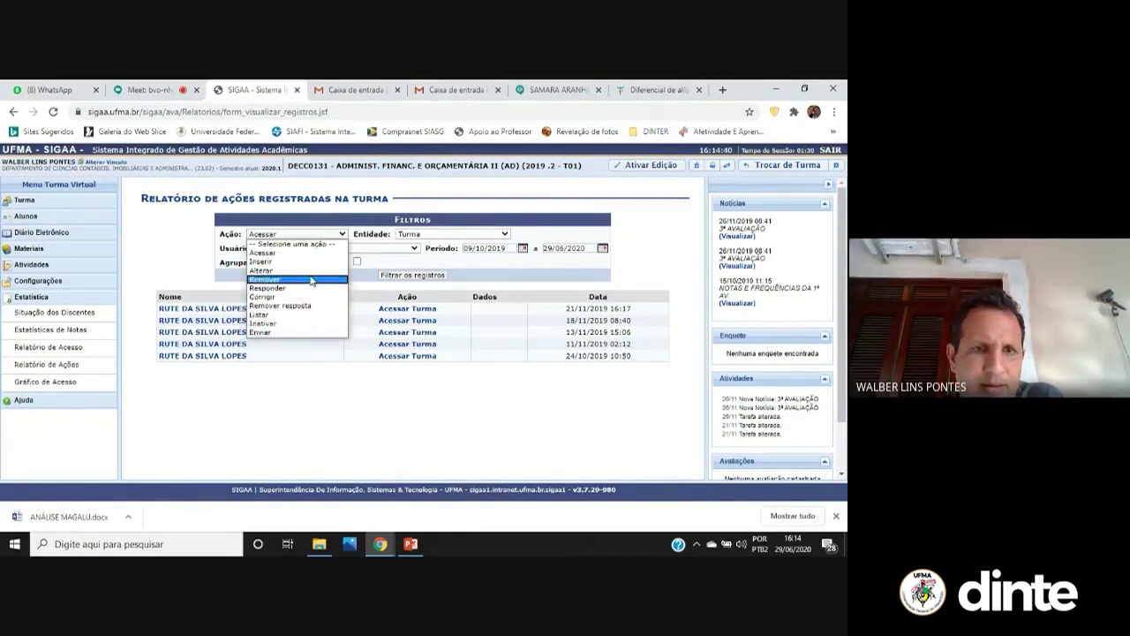
pyautogui.click(333, 244)
pyautogui.click(426, 276)
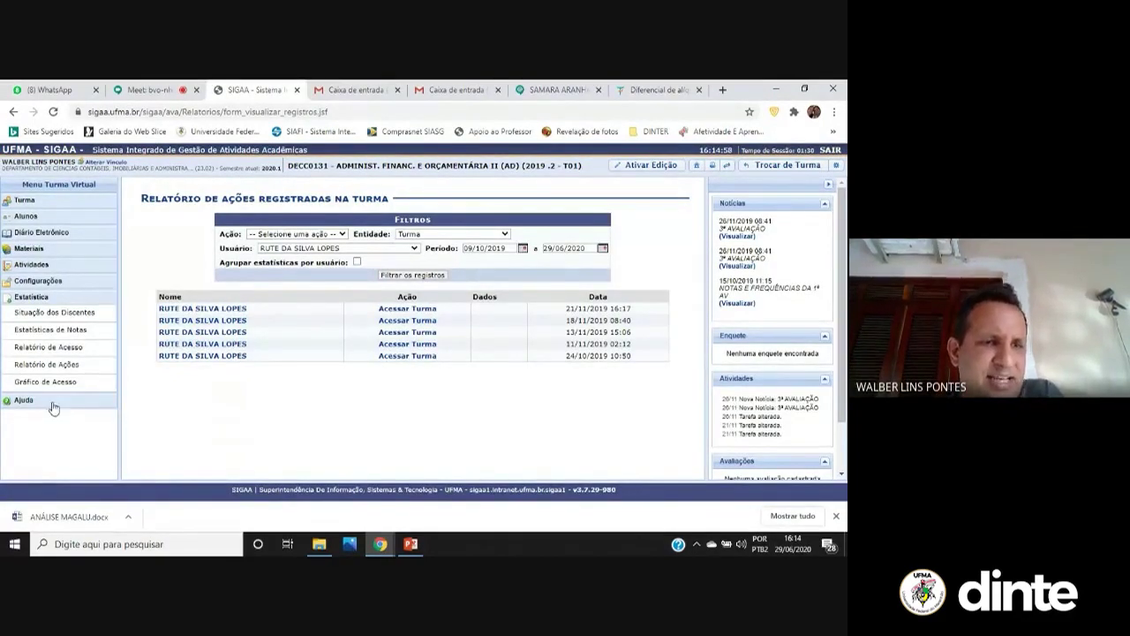
# Review the Gráfico de Acesso monthly bars from Setembro to Dezembro, then return to the closing slide
pyautogui.click(76, 382)
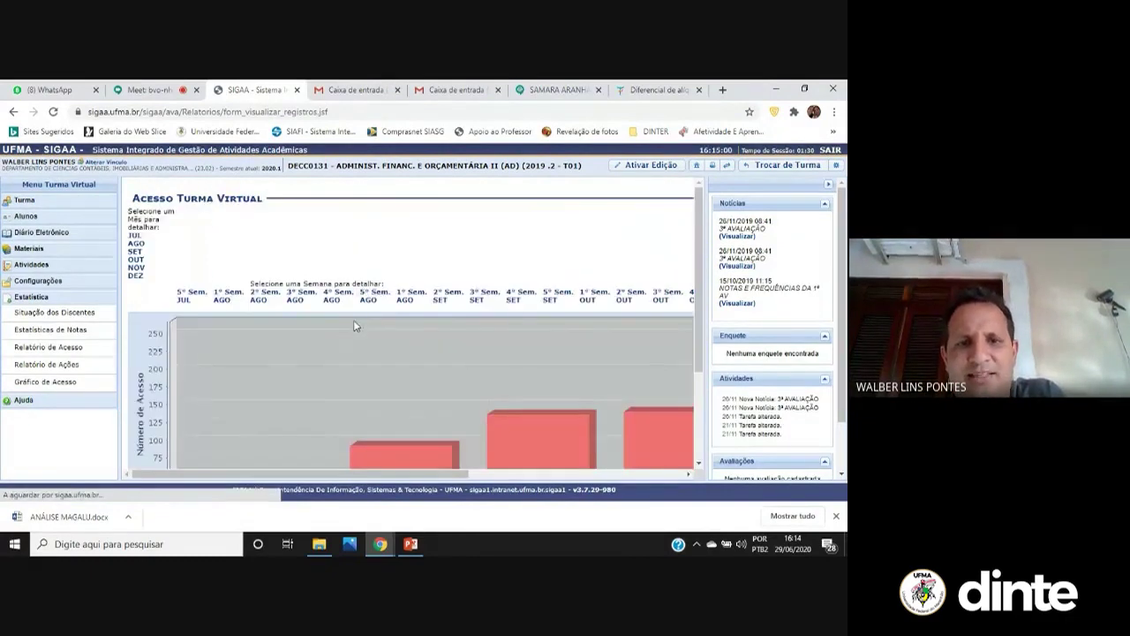
pyautogui.scroll(-3, 365, 327)
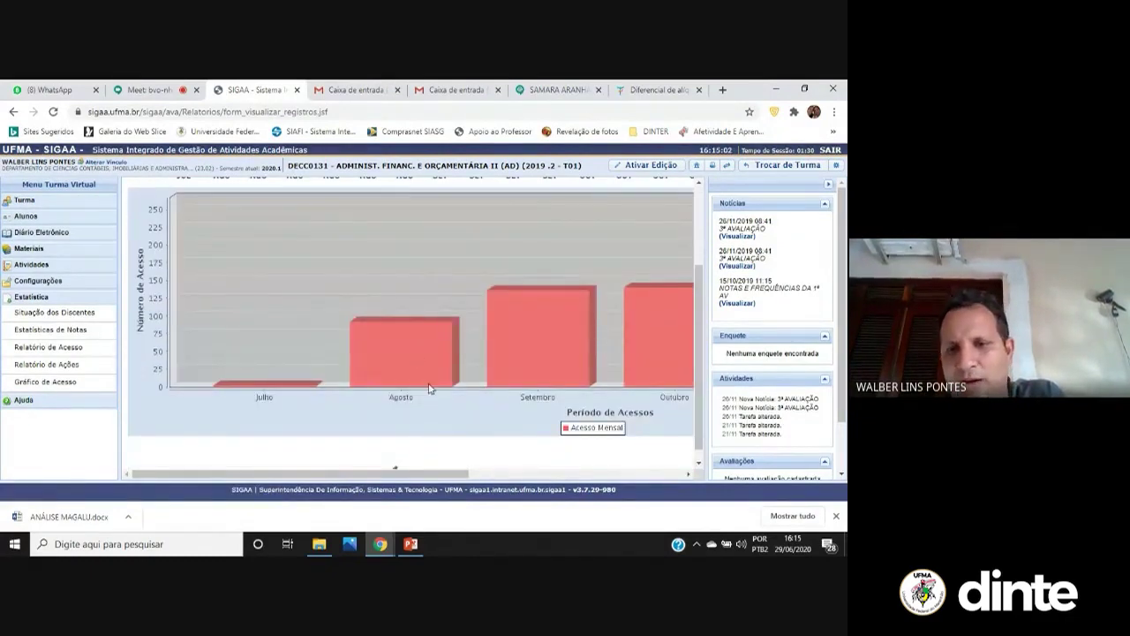
pyautogui.click(477, 476)
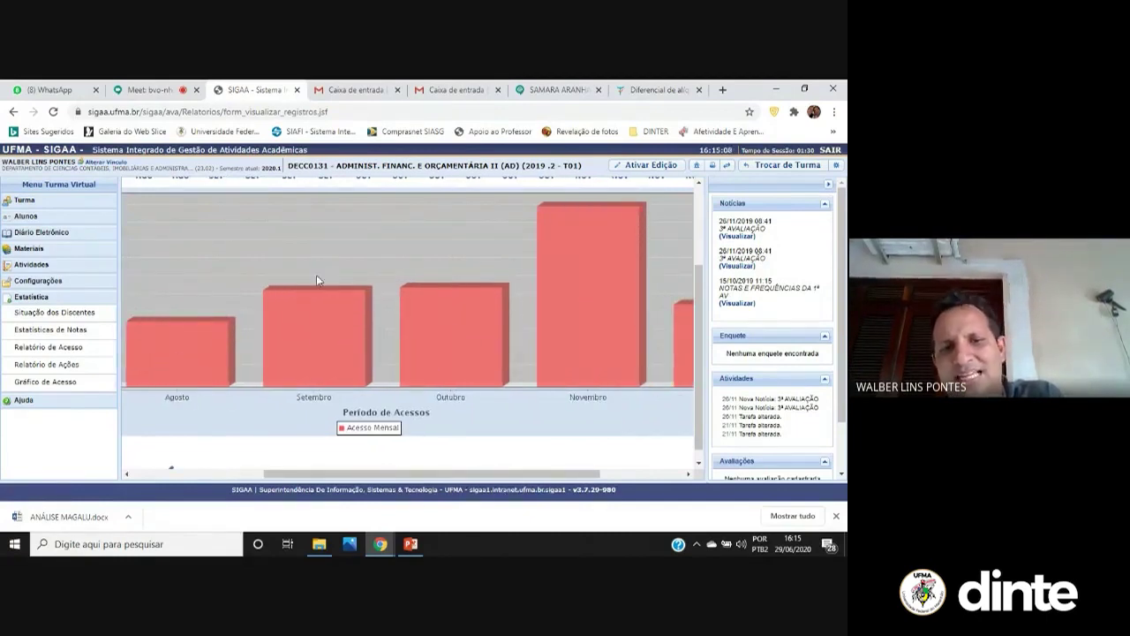
pyautogui.moveTo(578, 475); pyautogui.dragTo(644, 475)
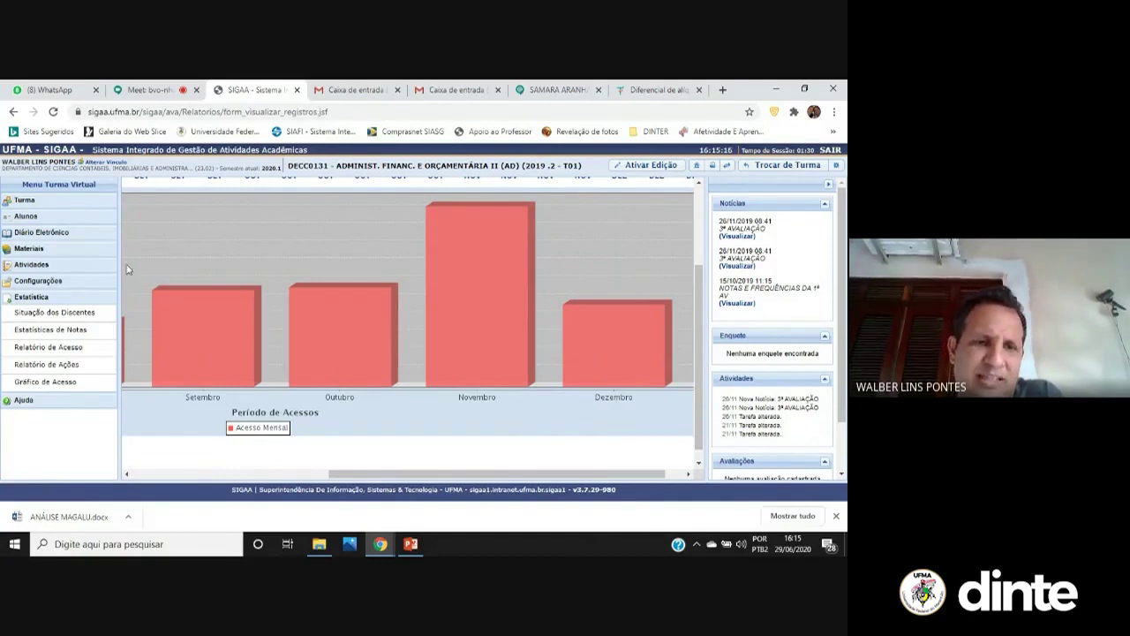
pyautogui.moveTo(542, 475); pyautogui.dragTo(571, 482)
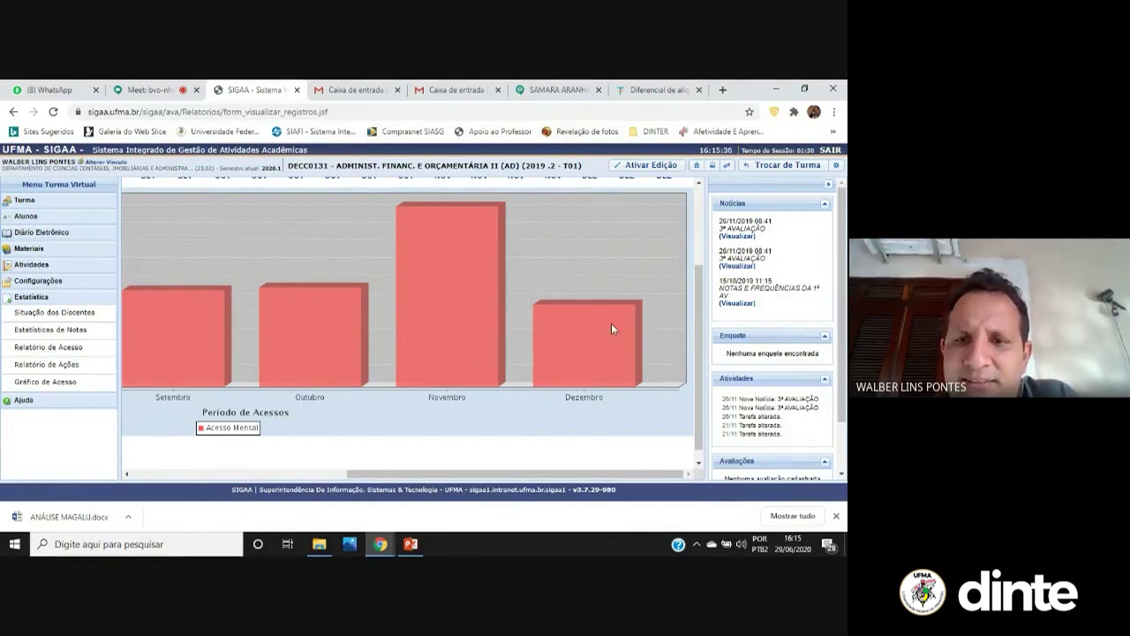
pyautogui.hotkey('alt', 'Tab')
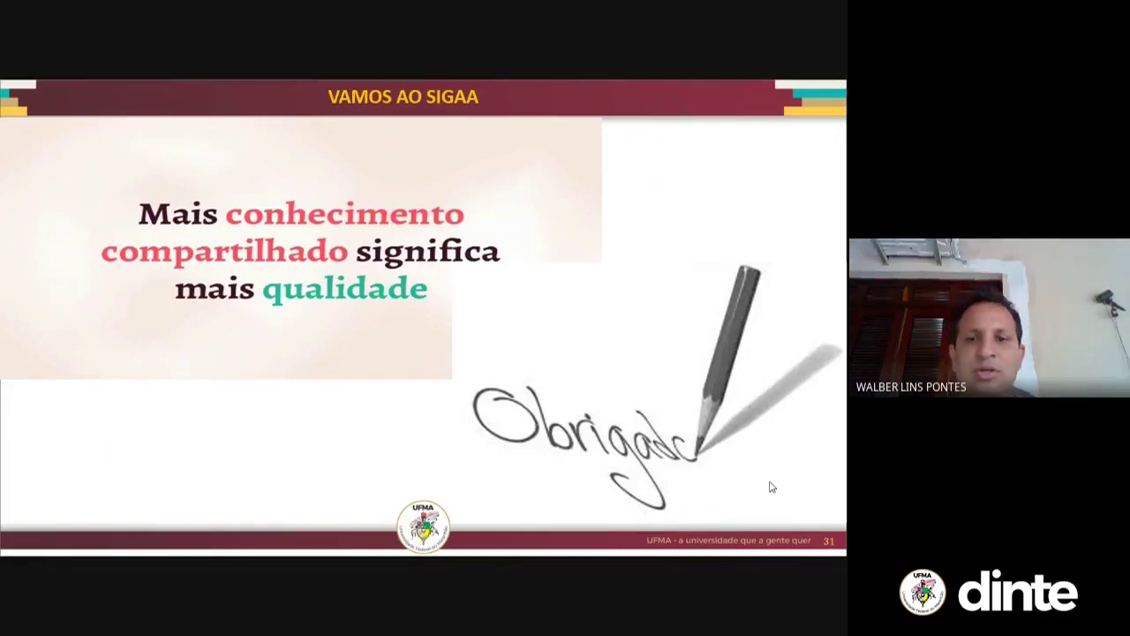